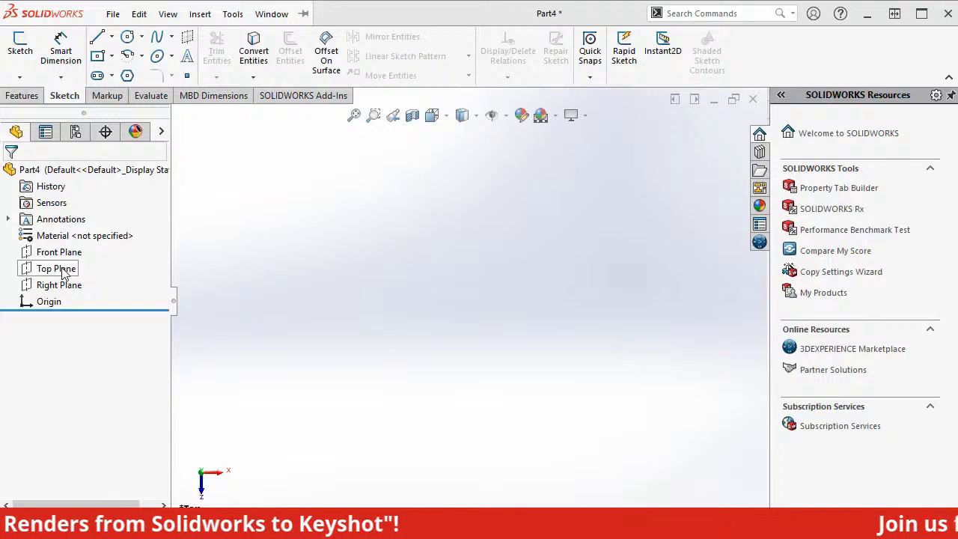
Step: Start a sketch on the Top Plane and draw a center rectangle about 114 by 99 mm centred on the origin
left_click(63, 271)
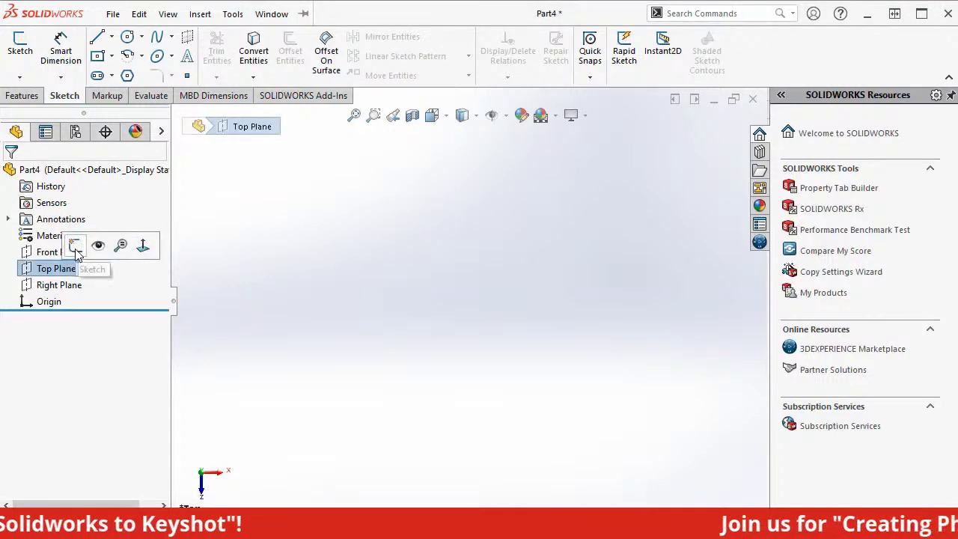
left_click(76, 252)
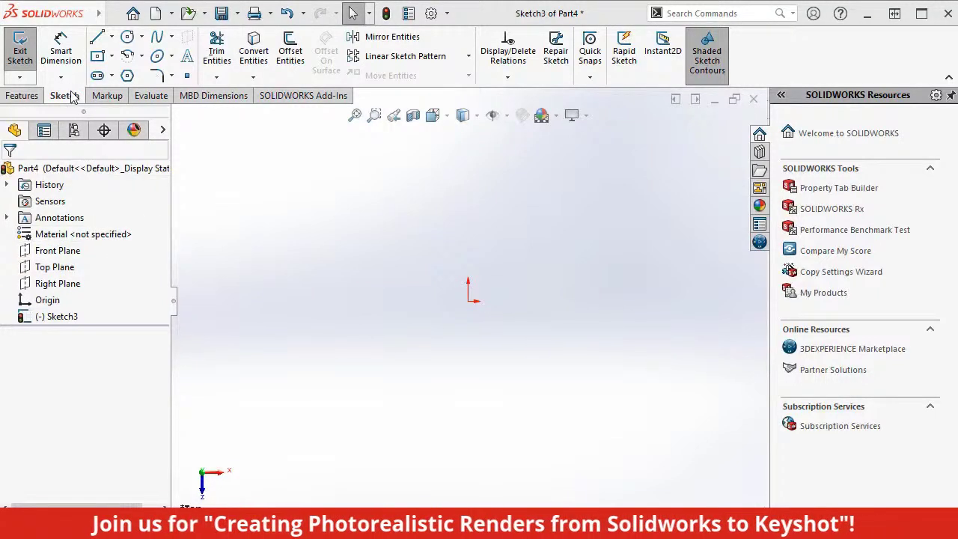
left_click(111, 57)
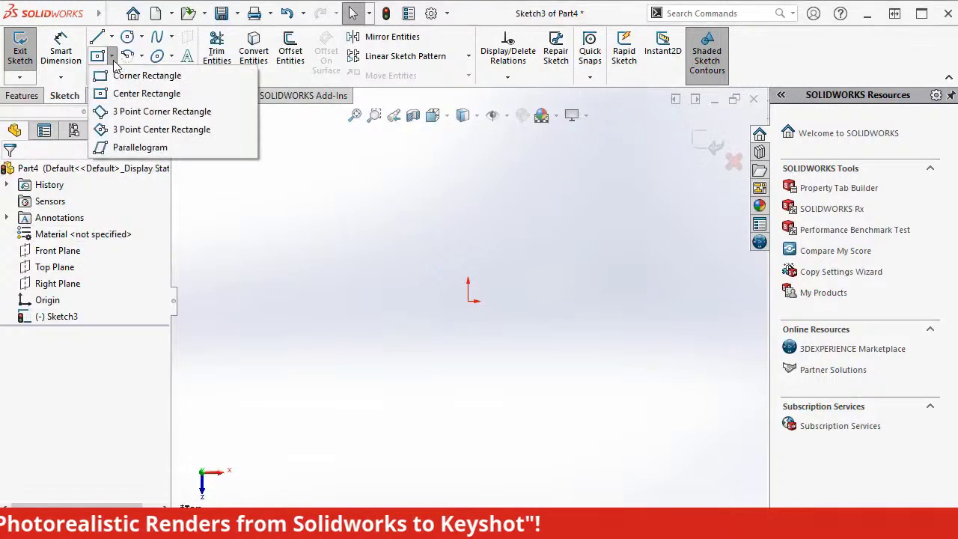
left_click(139, 94)
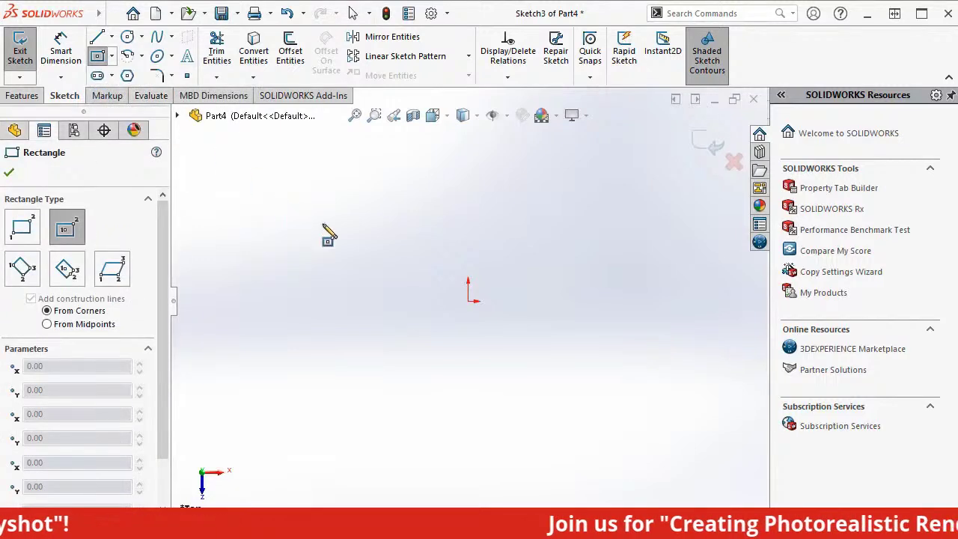
left_click(468, 302)
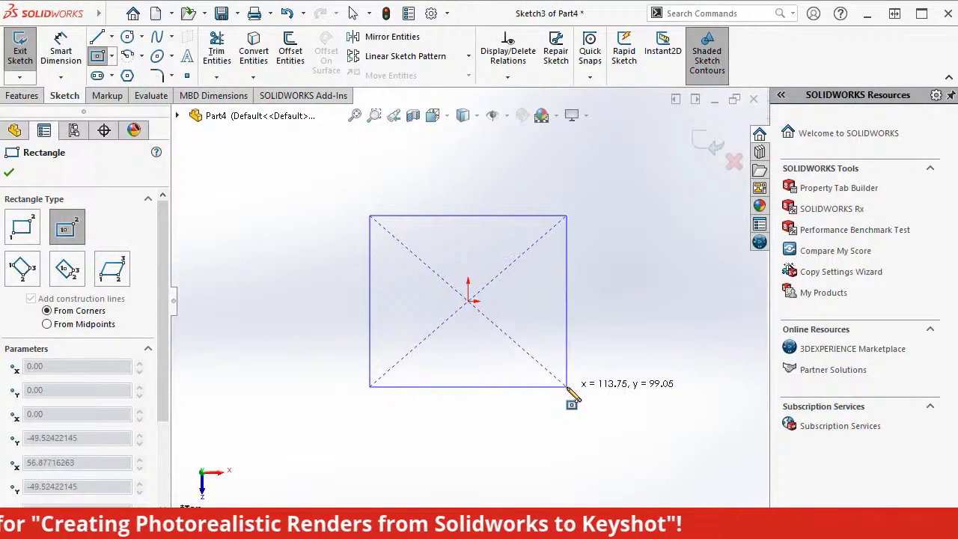
left_click(567, 388)
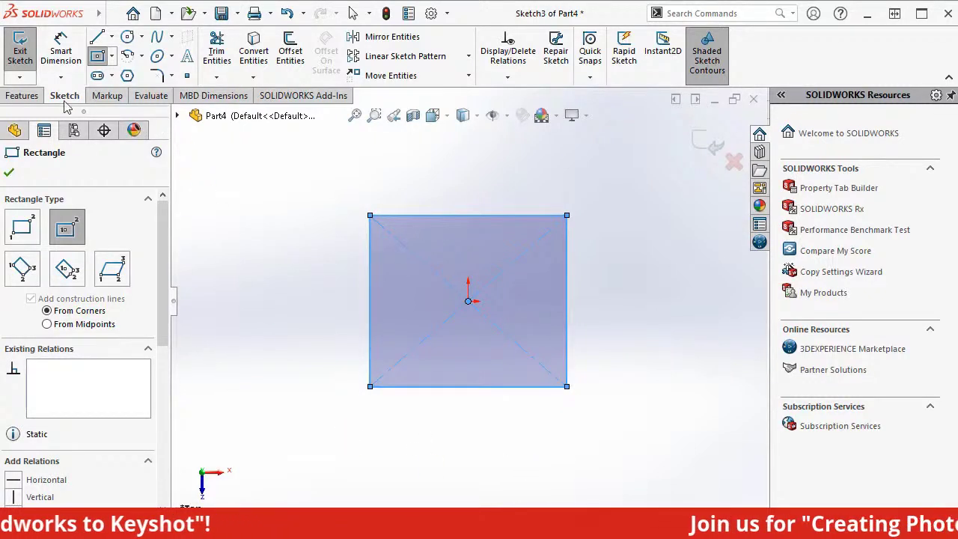
Step: Dimension the rectangle's vertical side and set it to 85 mm
left_click(61, 51)
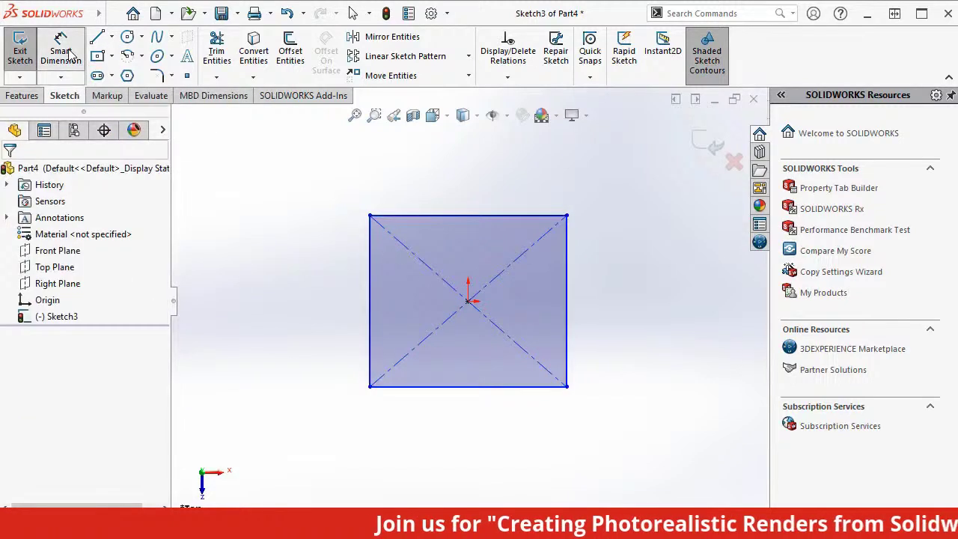
left_click(567, 294)
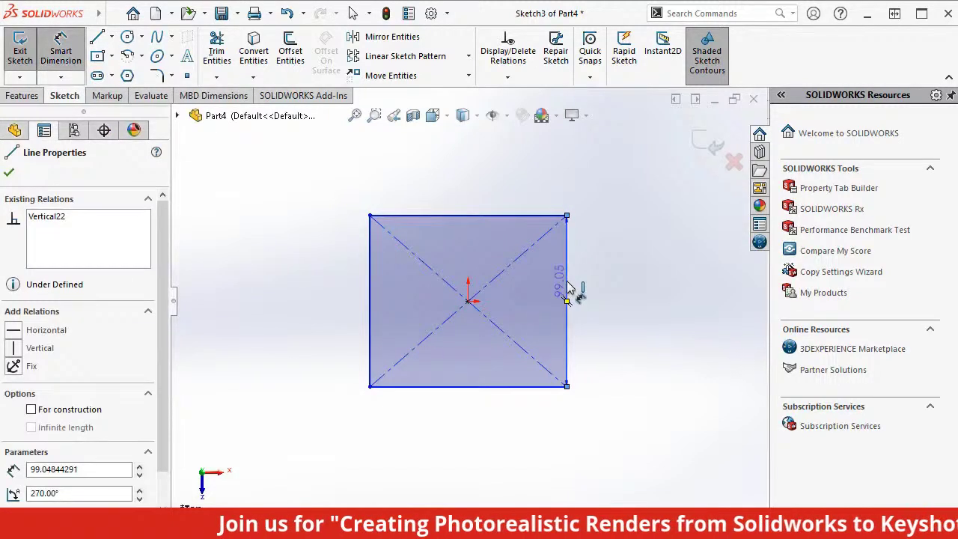
left_click(629, 315)
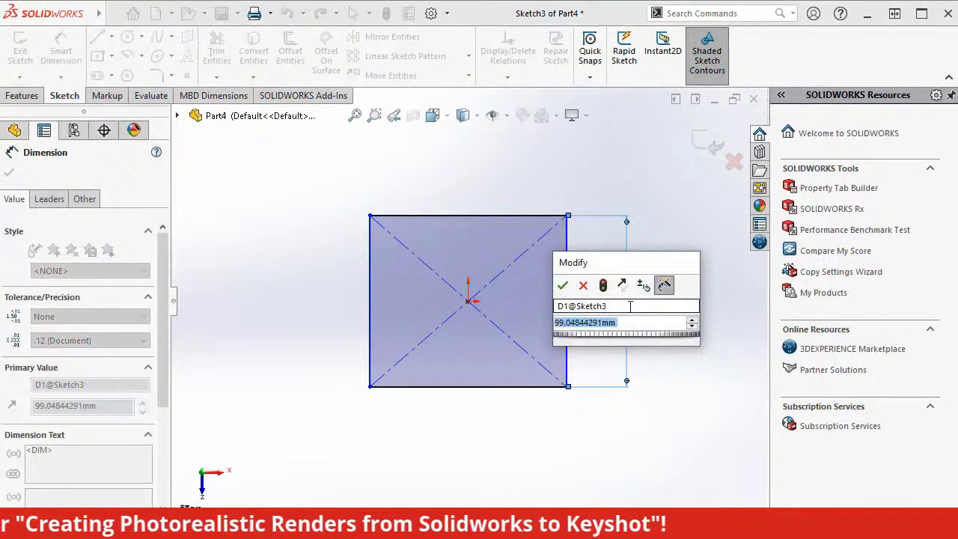
type("85")
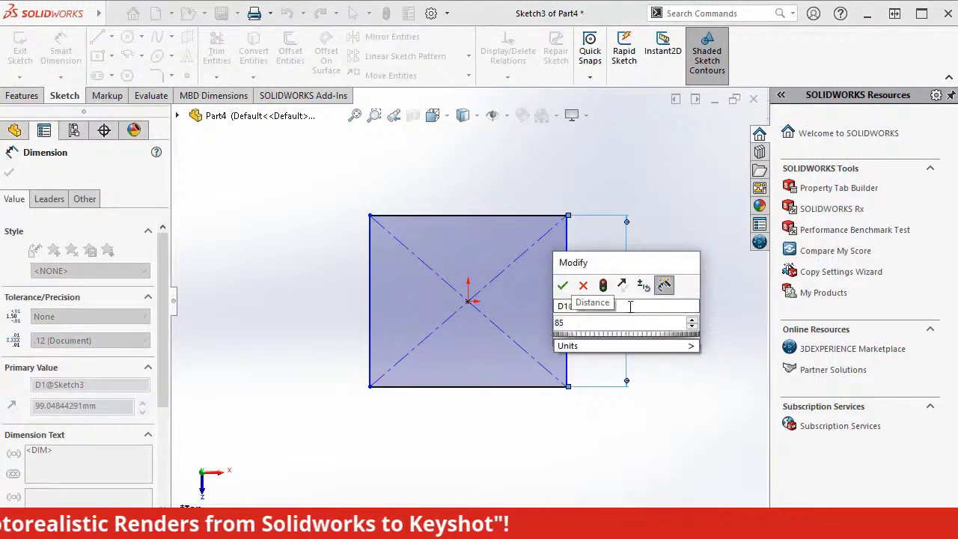
key("Return")
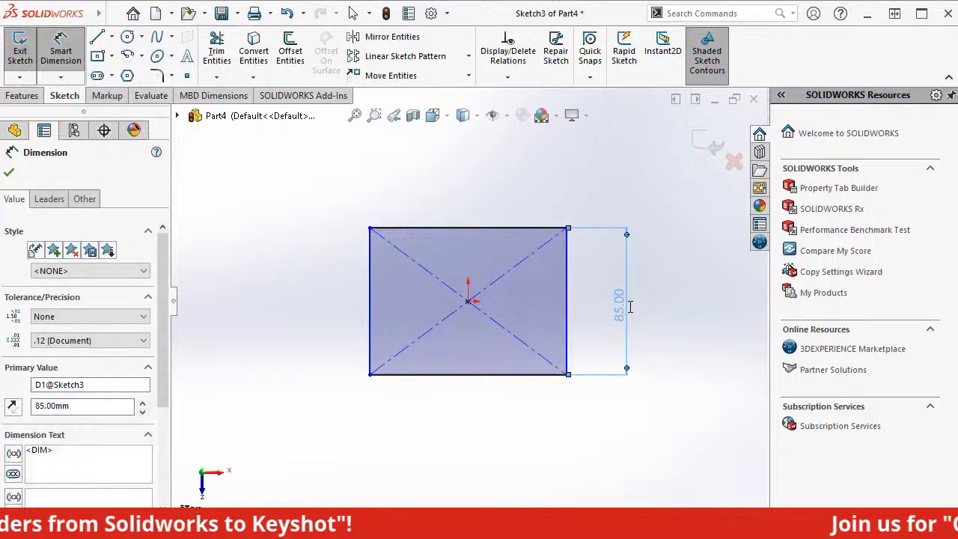
Step: Dimension the rectangle's horizontal side as 75 mm and exit the sketch
left_click(452, 375)
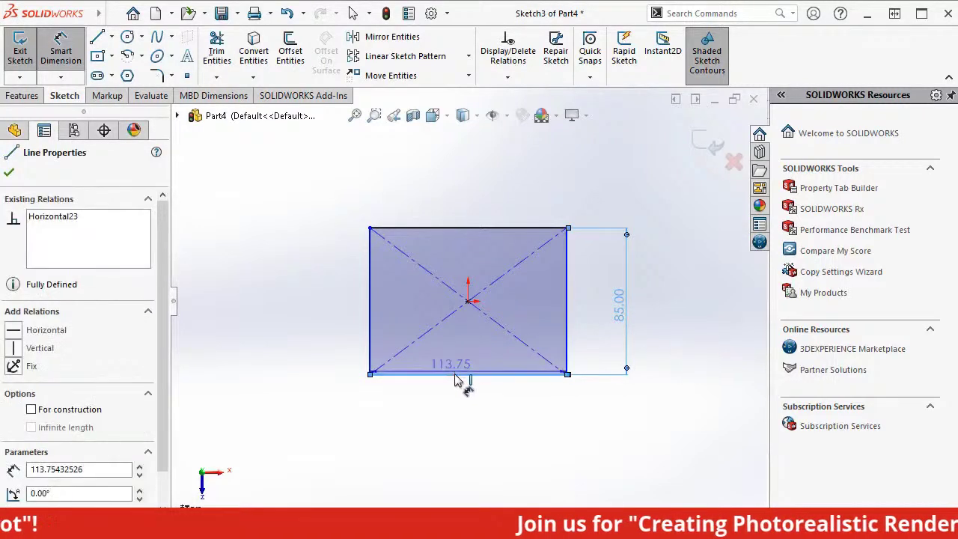
left_click(461, 421)
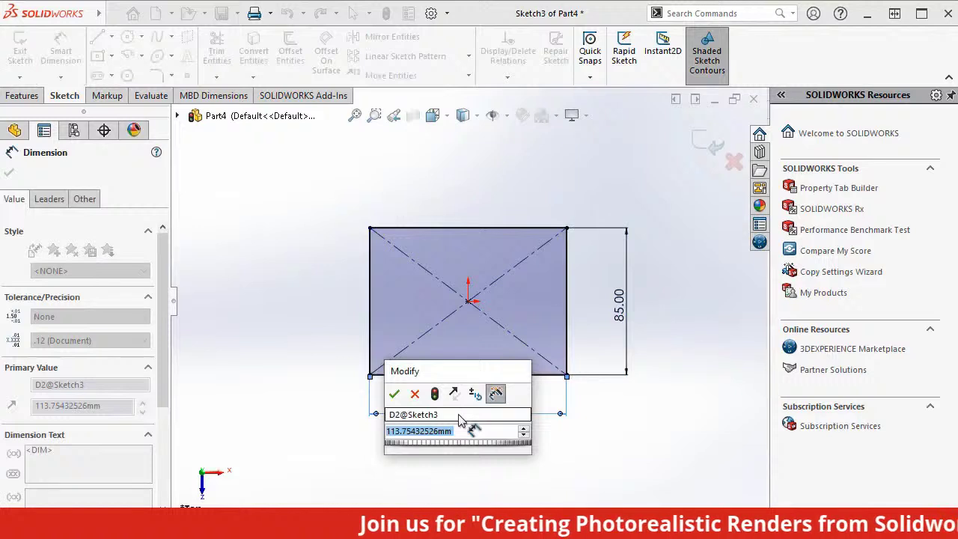
type("75")
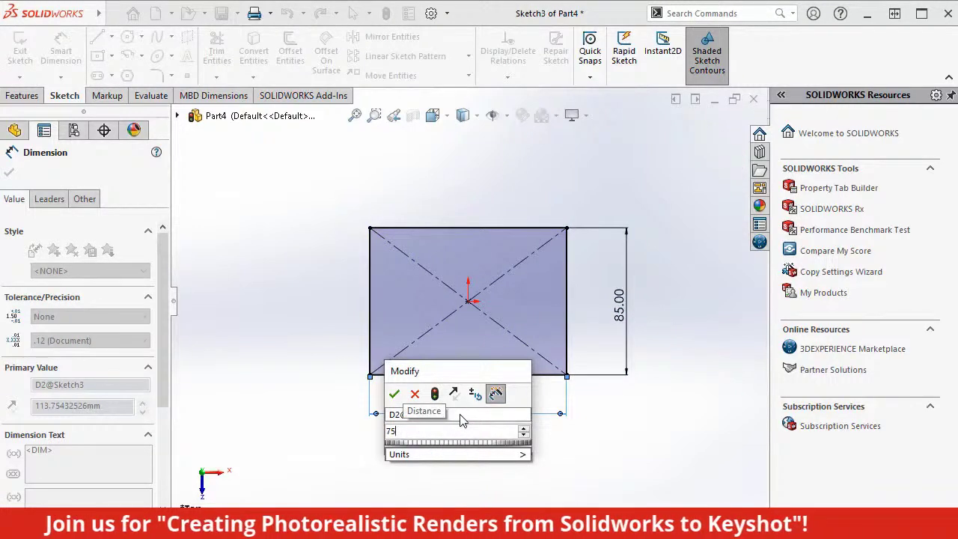
key("Return")
key("Escape")
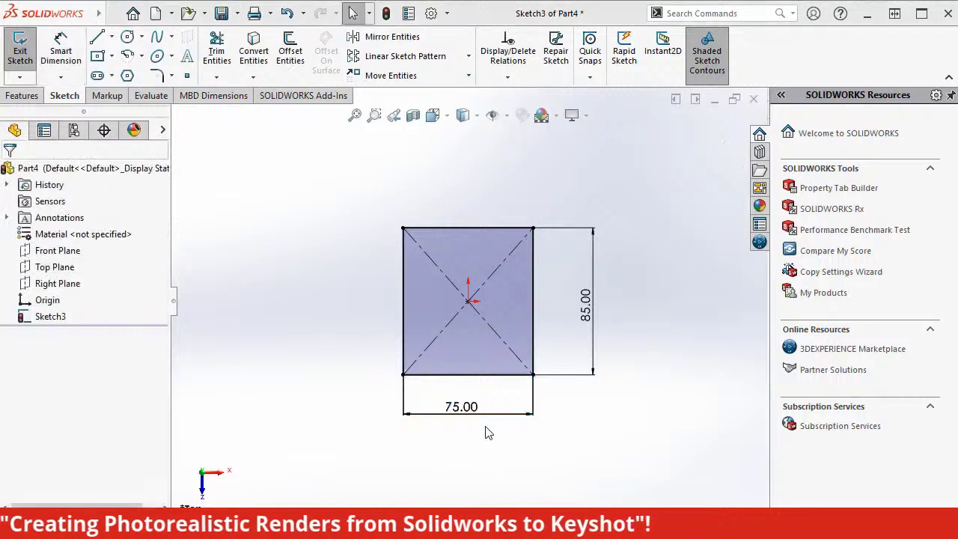
left_click(15, 60)
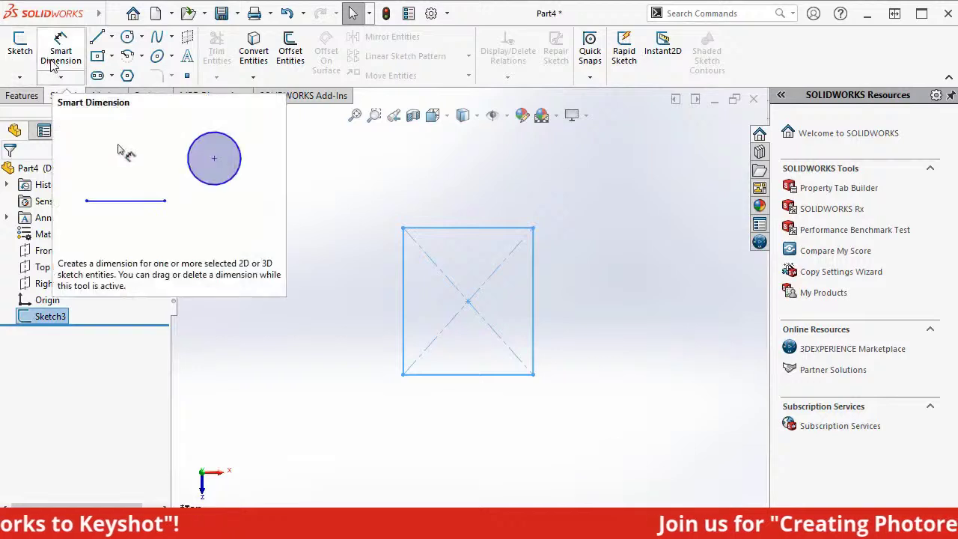
Step: Extrude the rectangle sketch as a Blind boss with a depth of 200 mm
left_click(23, 96)
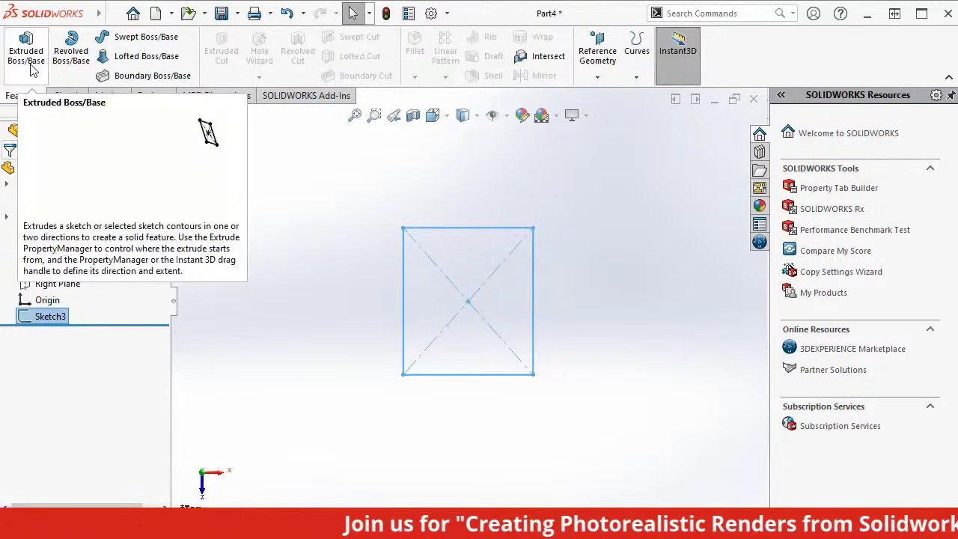
left_click(32, 70)
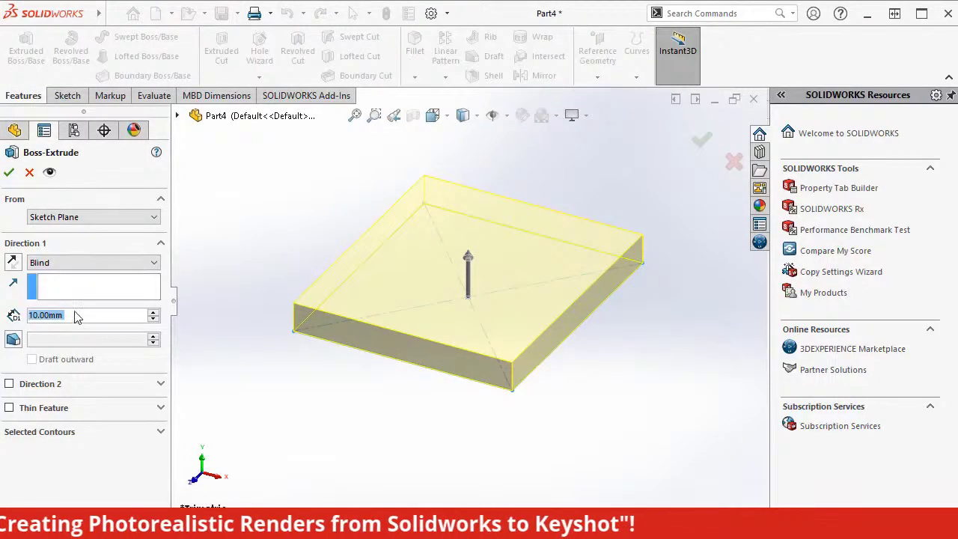
type("200")
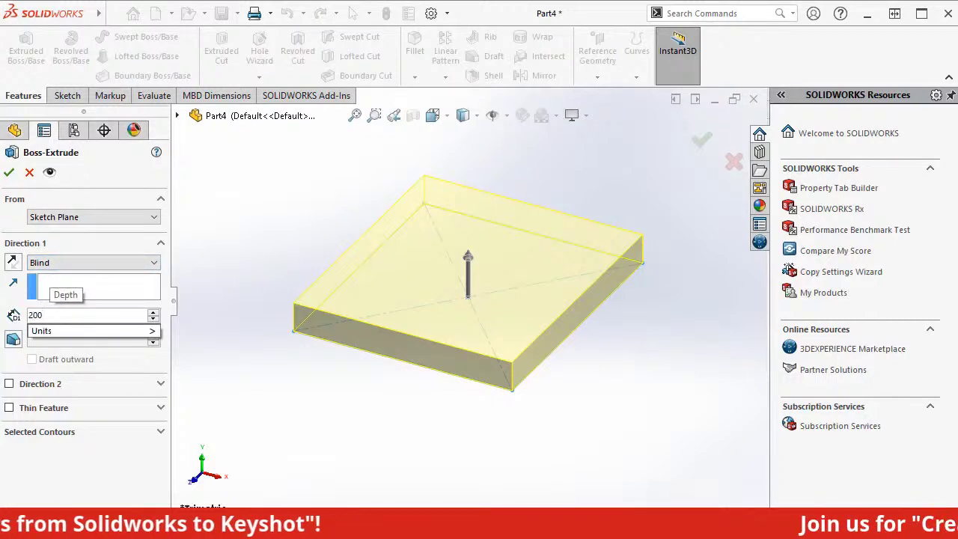
key("Return")
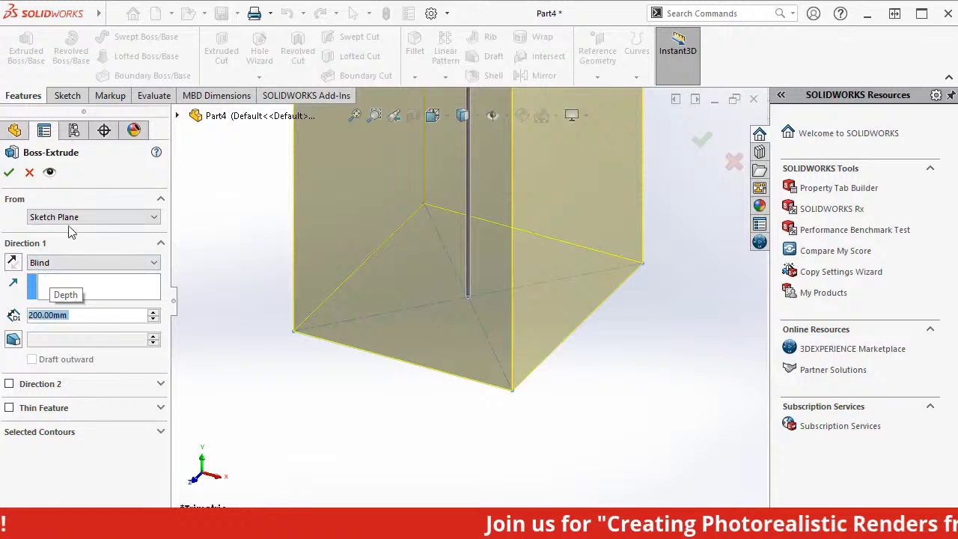
left_click(9, 173)
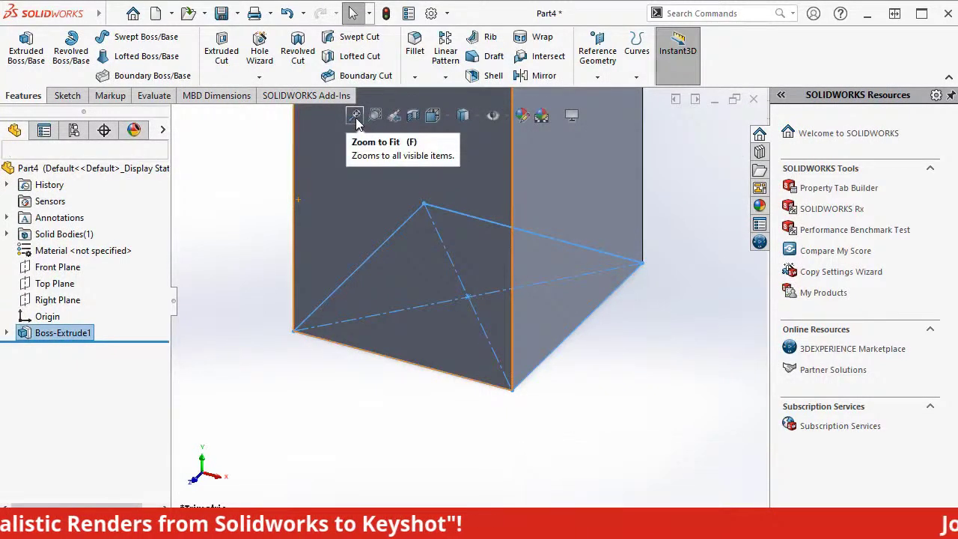
left_click(355, 116)
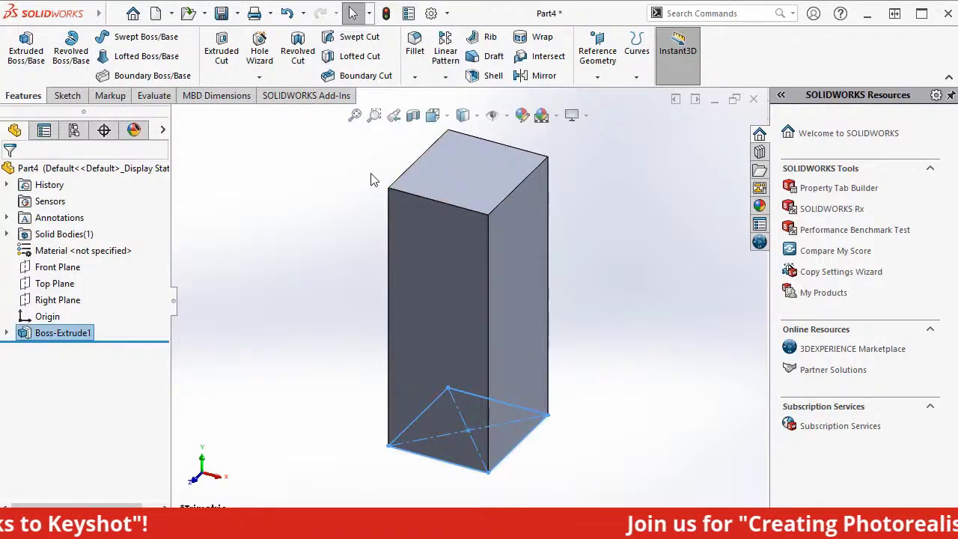
left_click(374, 179)
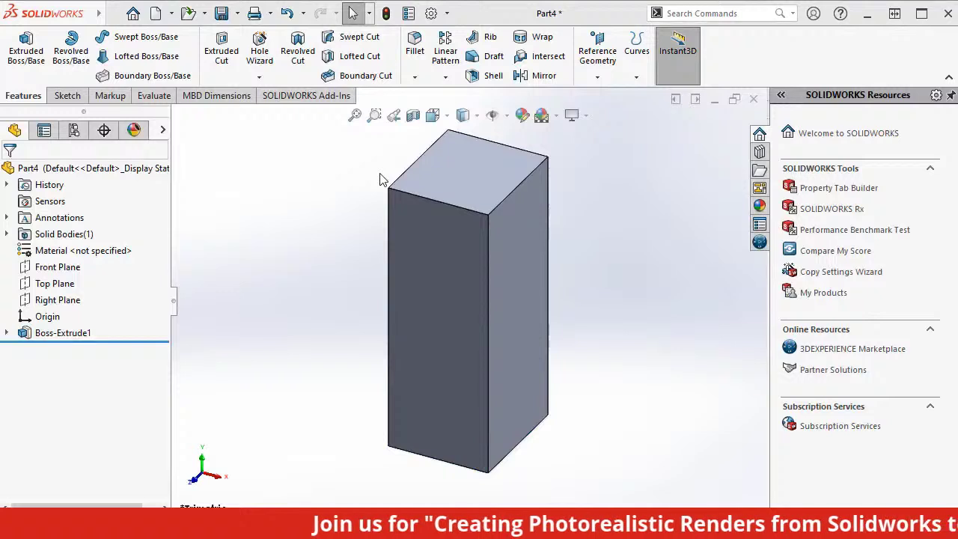
Step: Sketch a center rectangle on the block's top face, from the origin out to the face's corner, and exit the sketch
left_click(470, 172)
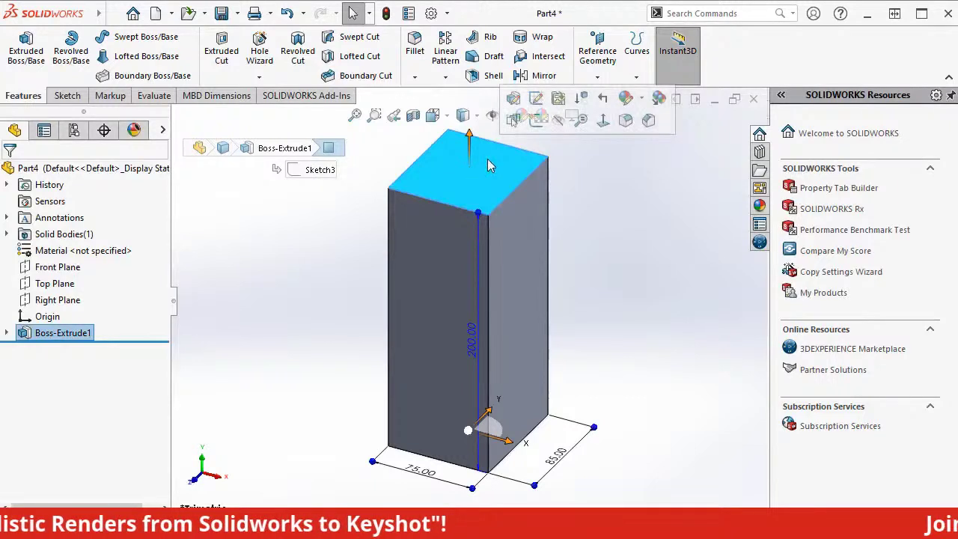
left_click(535, 121)
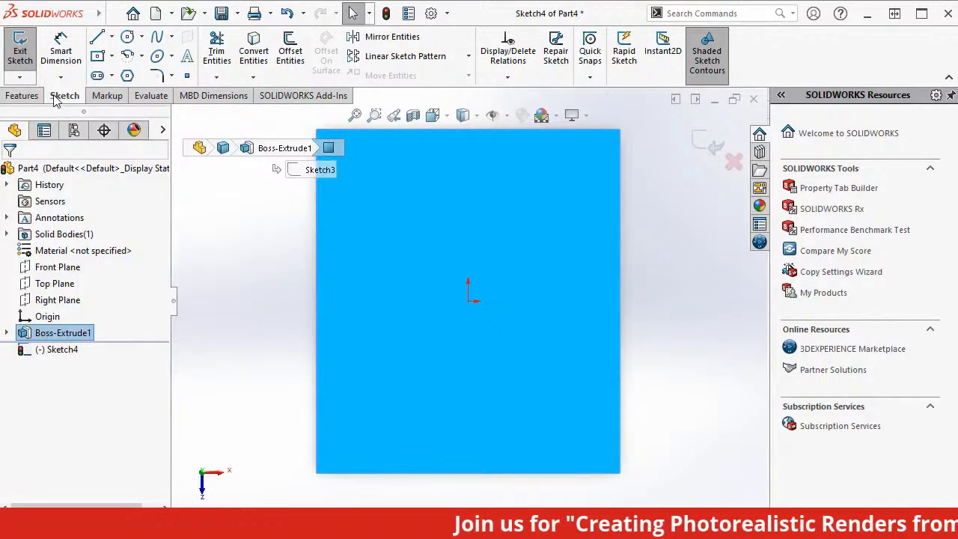
left_click(111, 64)
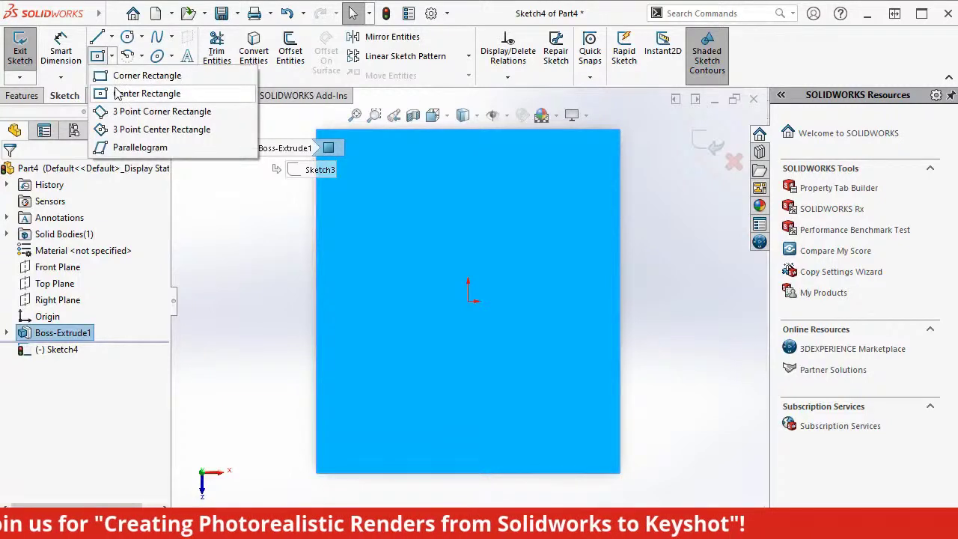
left_click(120, 93)
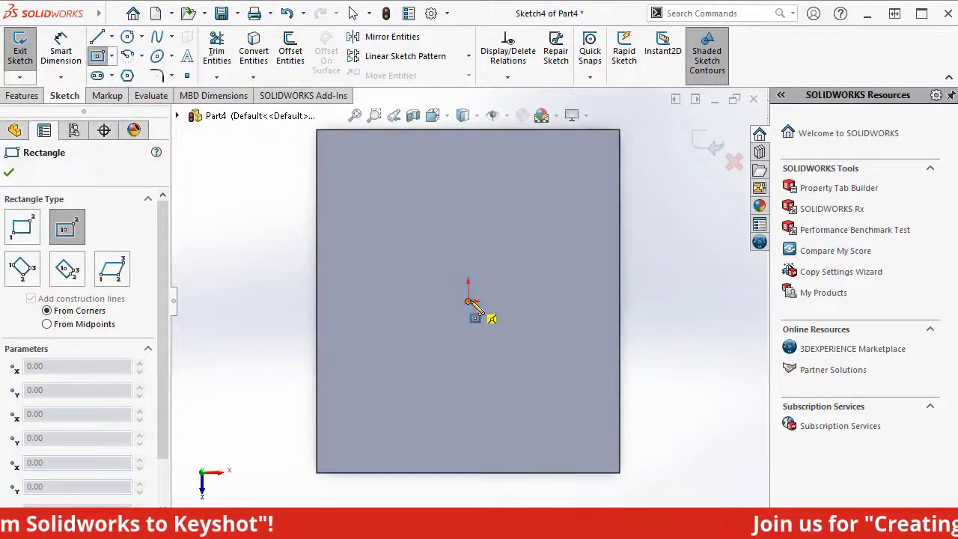
left_click(468, 301)
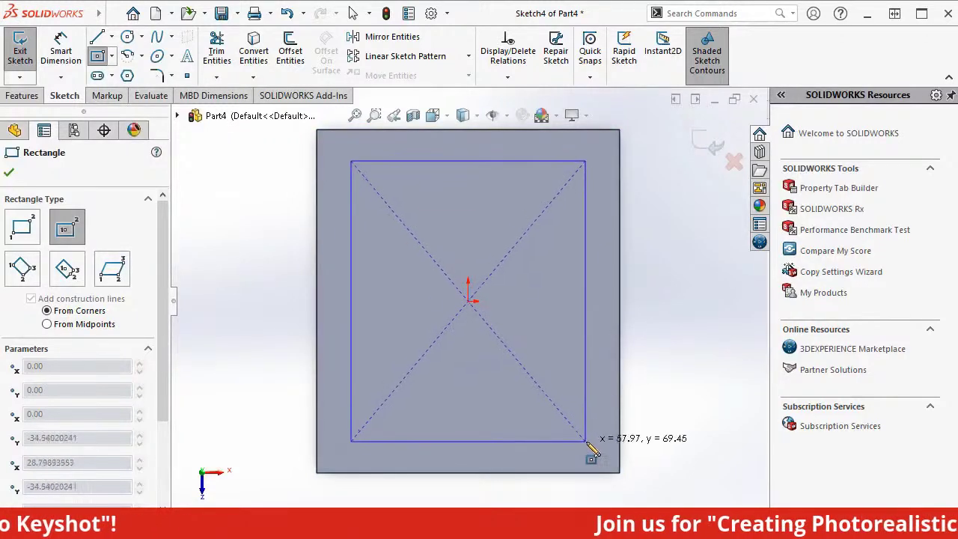
left_click(619, 473)
key("Escape")
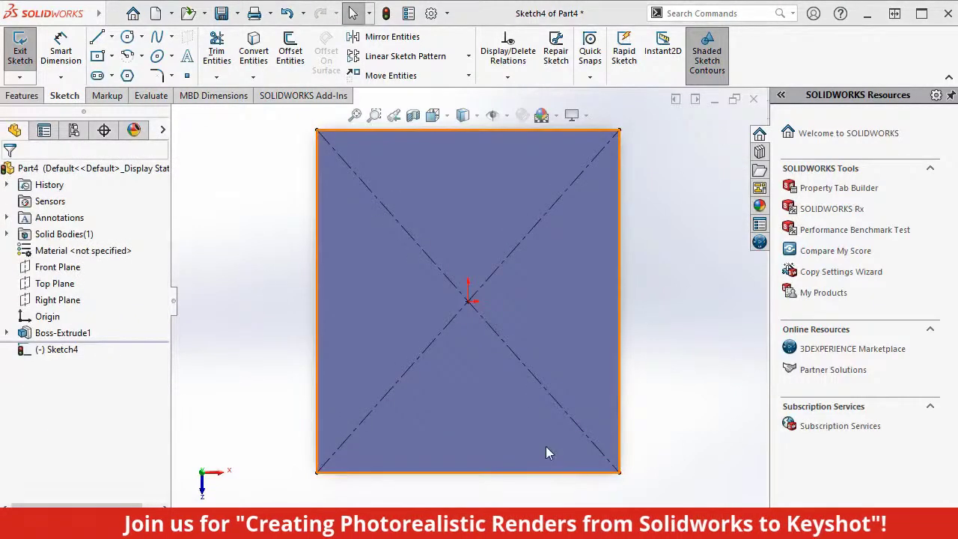
left_click(21, 56)
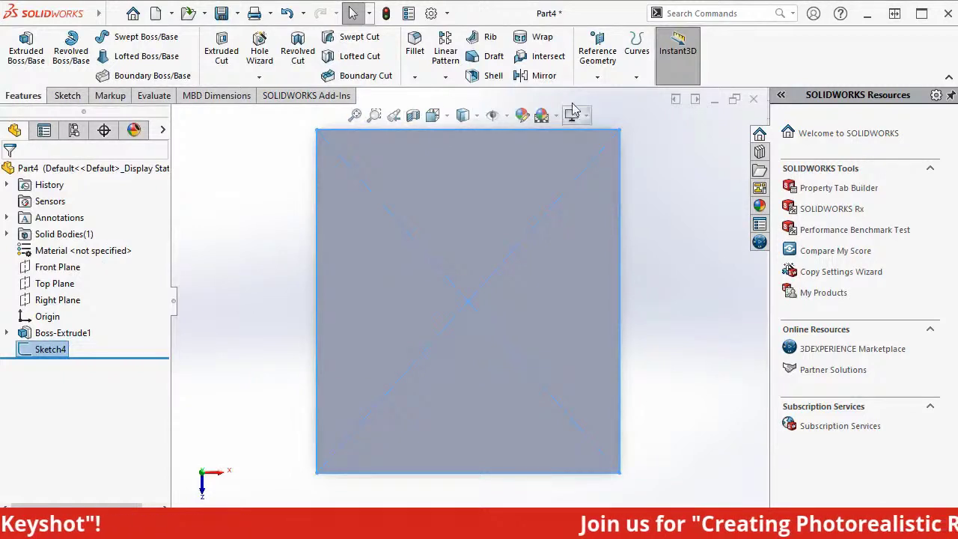
Step: Create a reference plane offset 80 mm from the block's top face
left_click(596, 72)
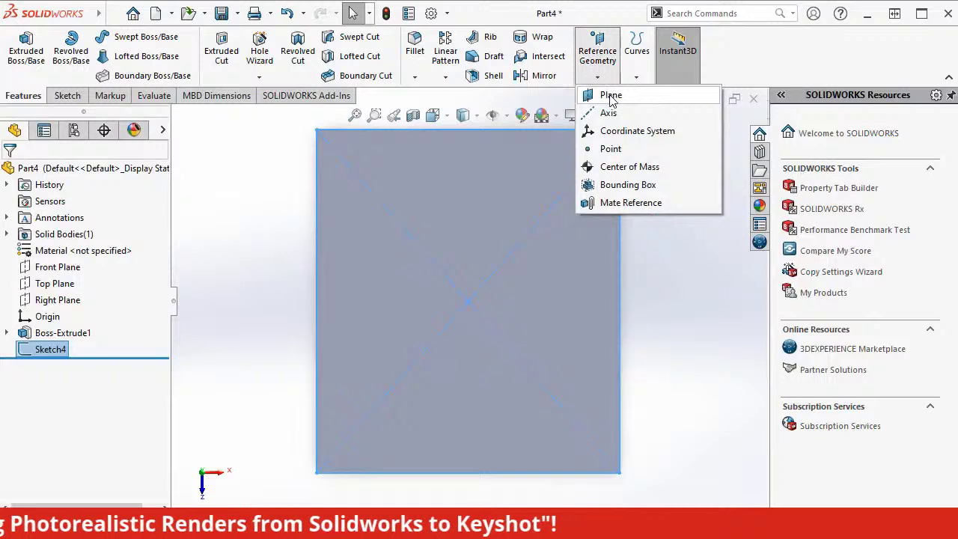
left_click(611, 99)
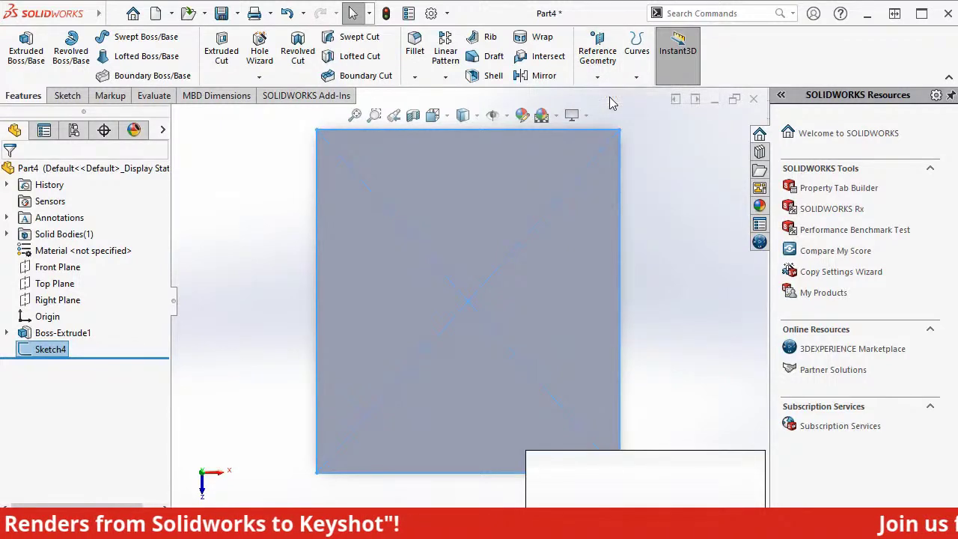
left_click(559, 244)
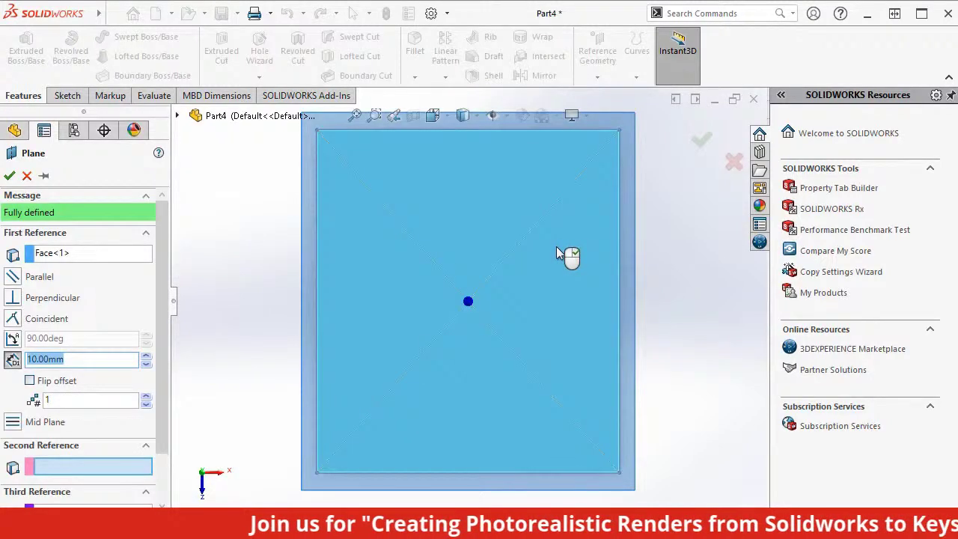
type("8")
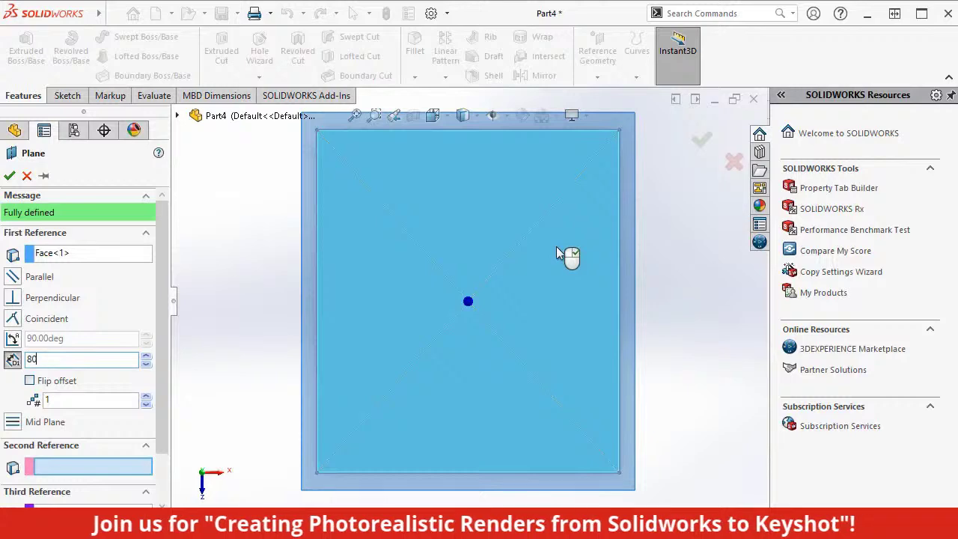
left_click(10, 176)
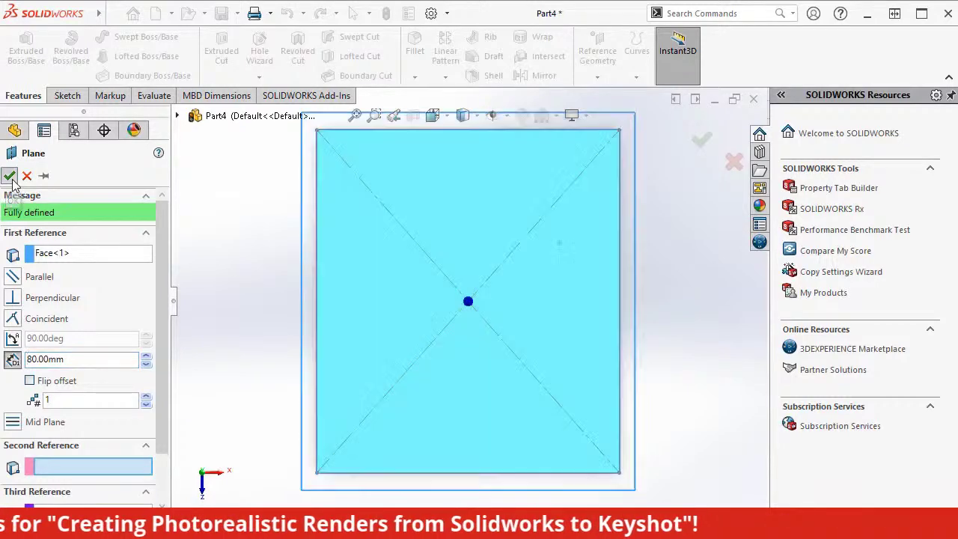
Step: Sketch a circle about 43 mm in diameter on the offset plane, centered on the origin
key("Escape")
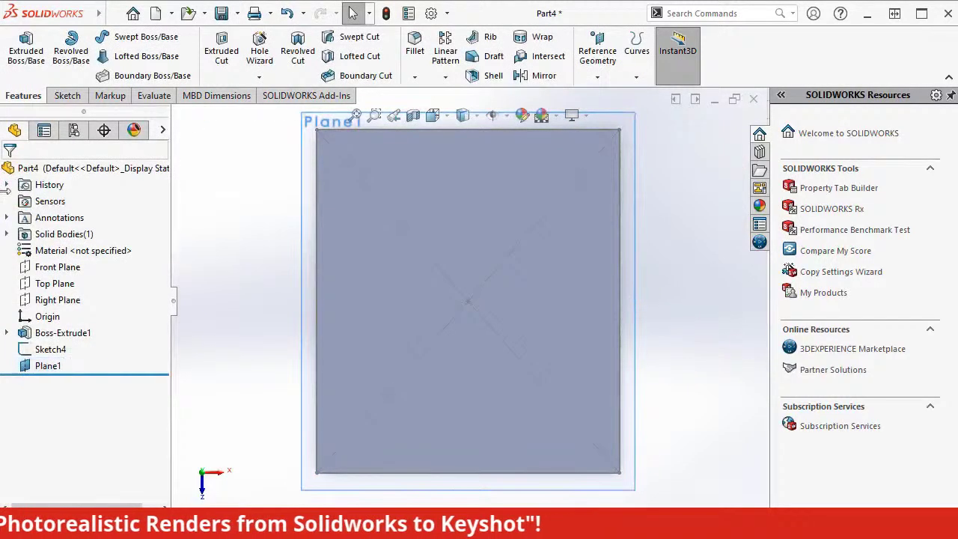
left_click(607, 491)
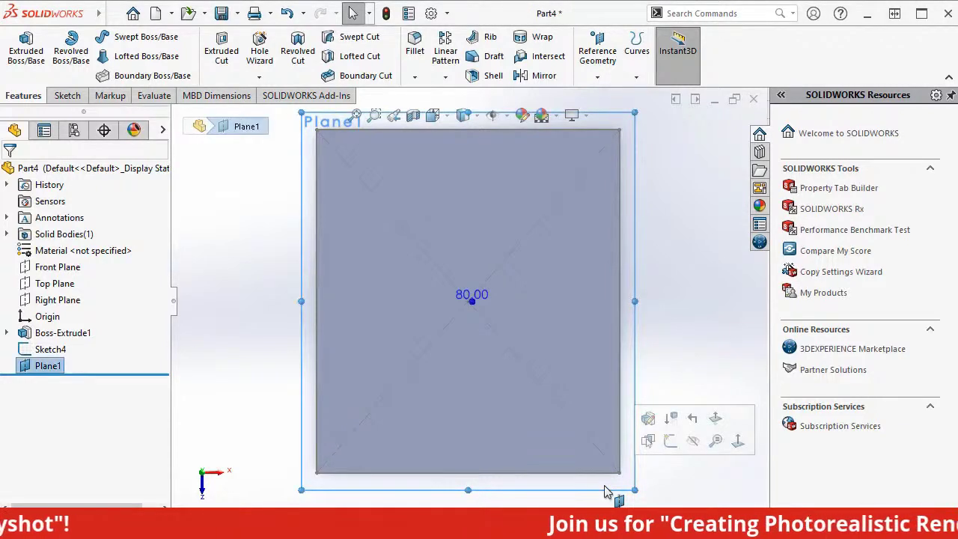
left_click(673, 443)
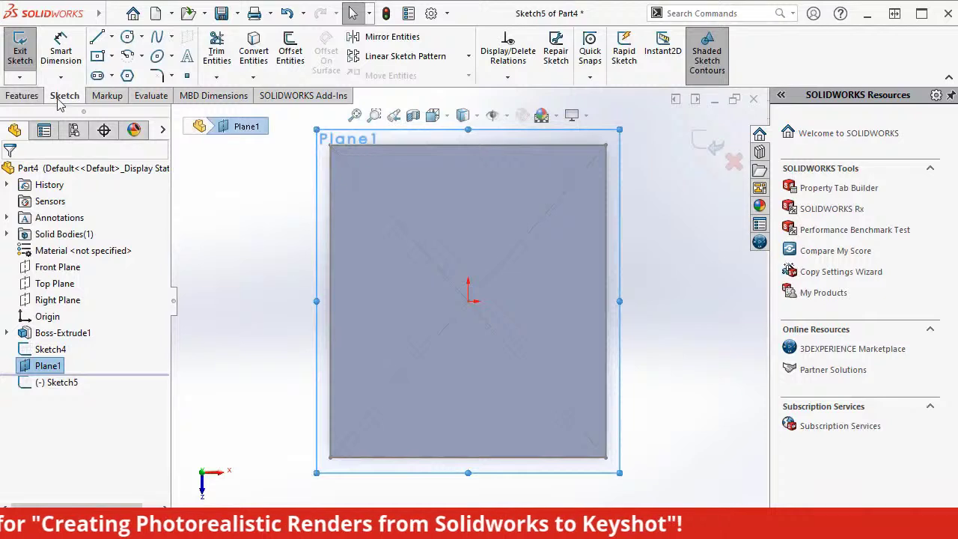
left_click(141, 39)
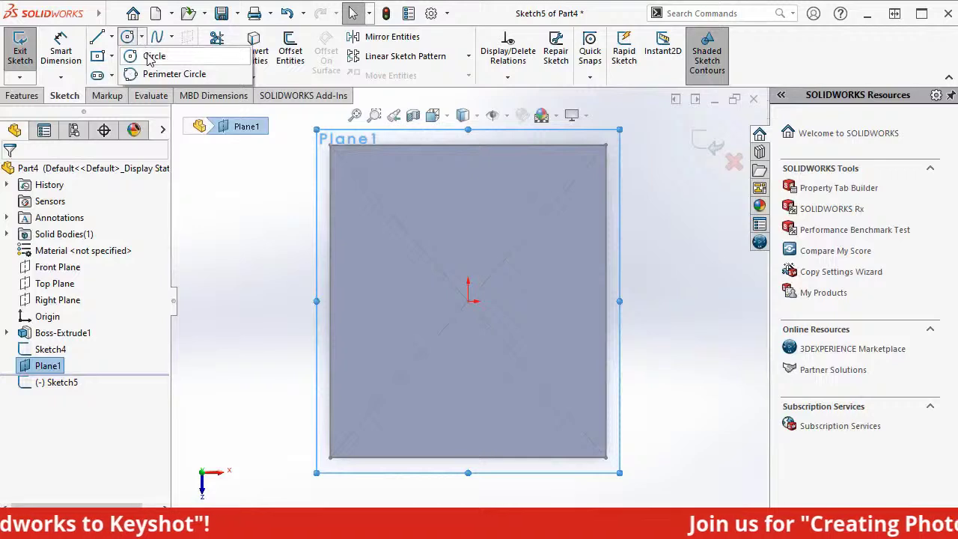
left_click(152, 57)
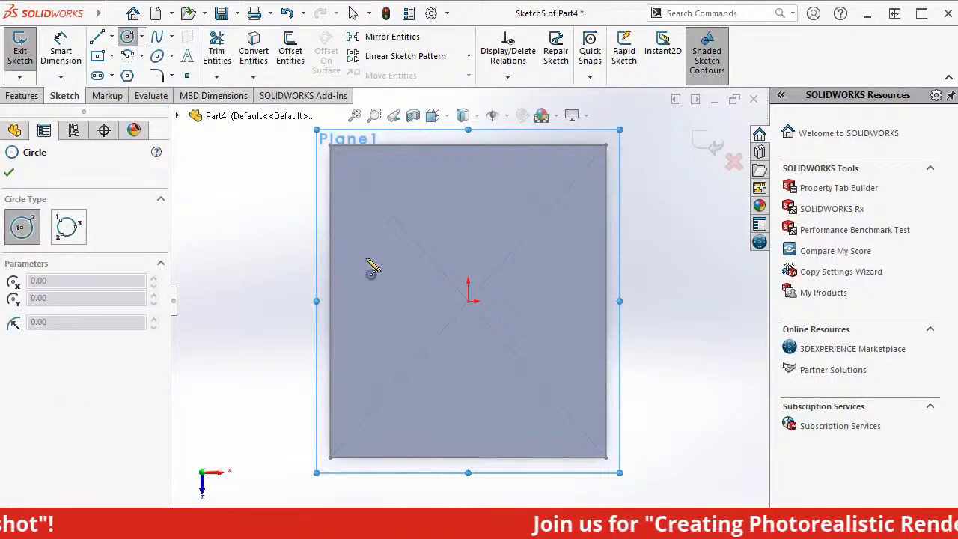
left_click(468, 301)
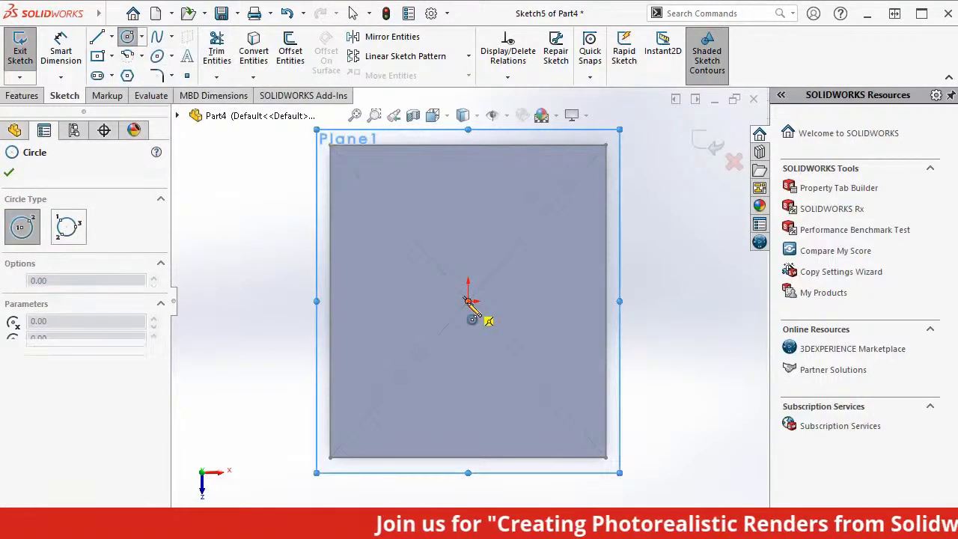
left_click(506, 386)
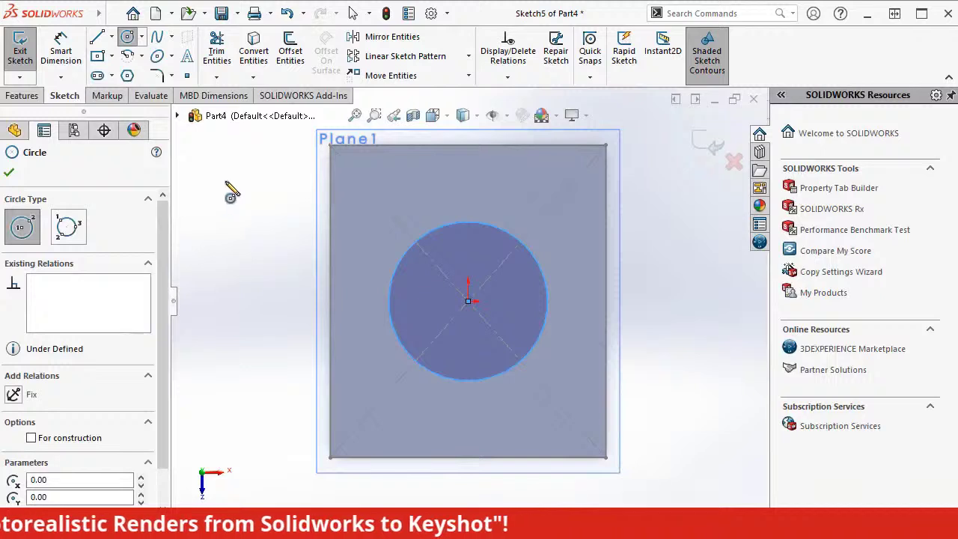
Step: Dimension the circle's diameter as 30 mm and exit the sketch
left_click(73, 61)
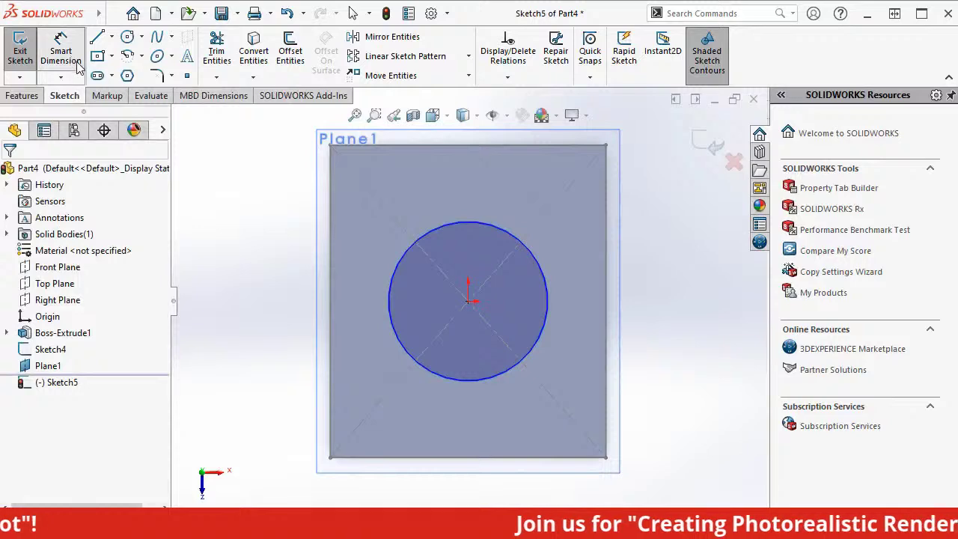
left_click(547, 305)
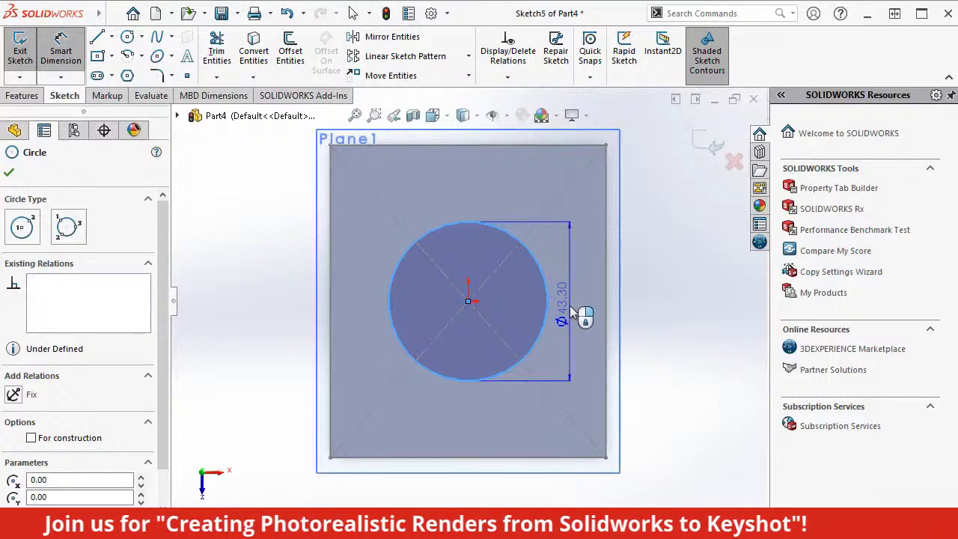
left_click(571, 311)
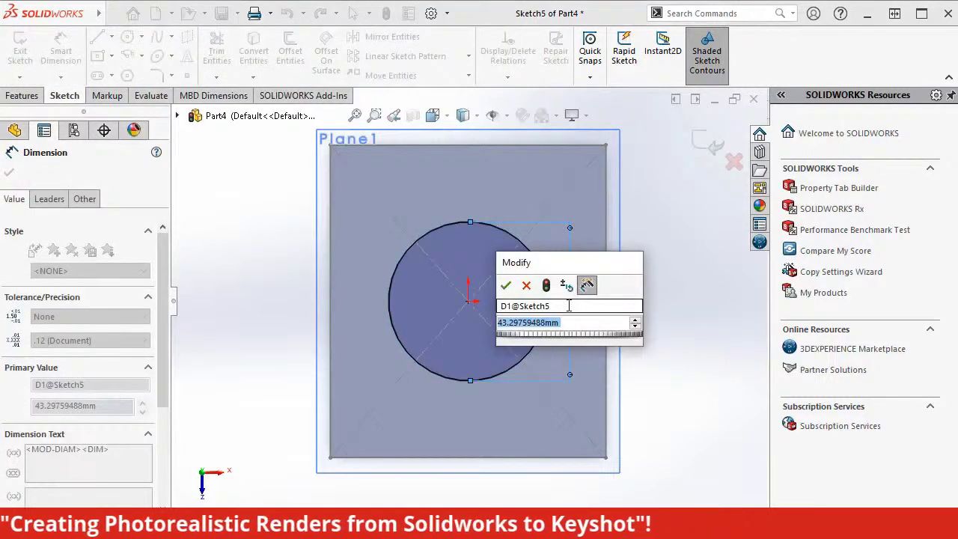
type("30")
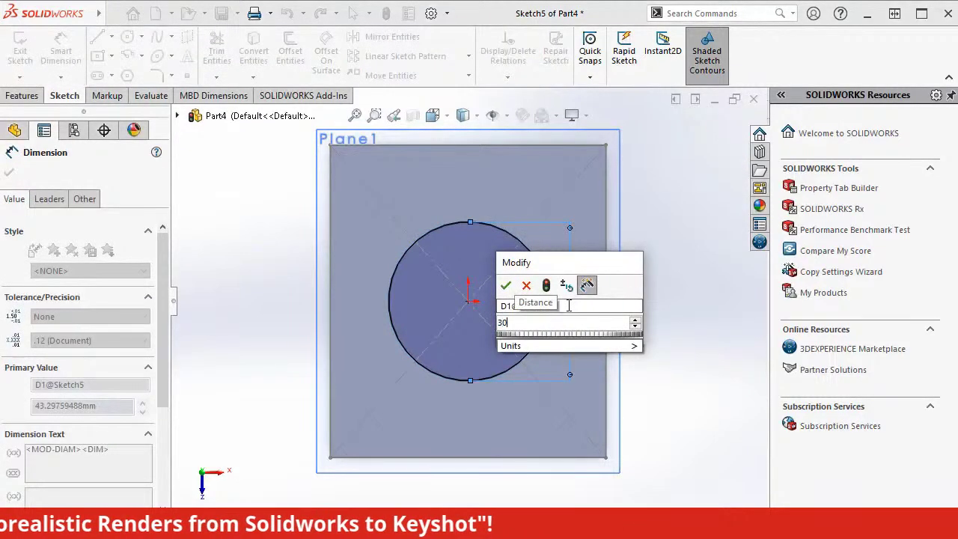
key("Return")
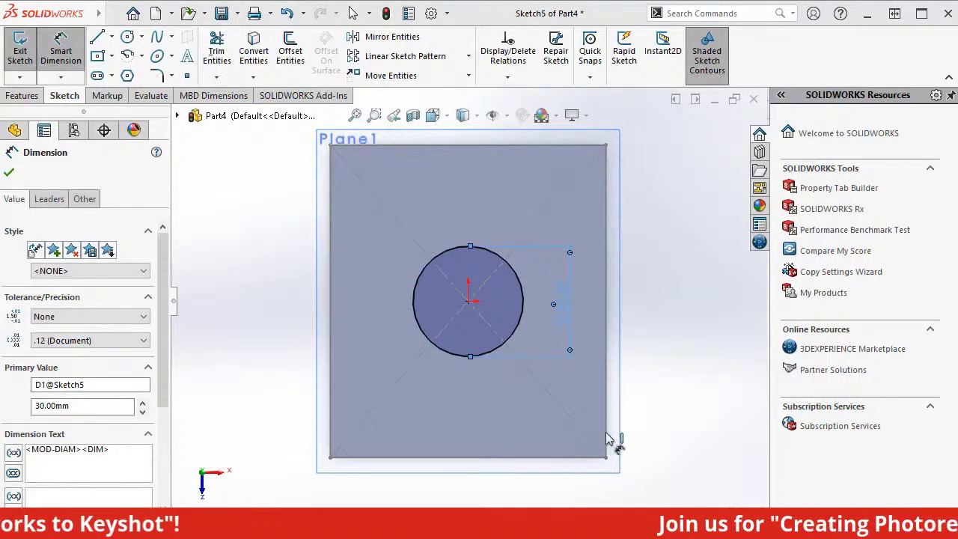
left_click(9, 172)
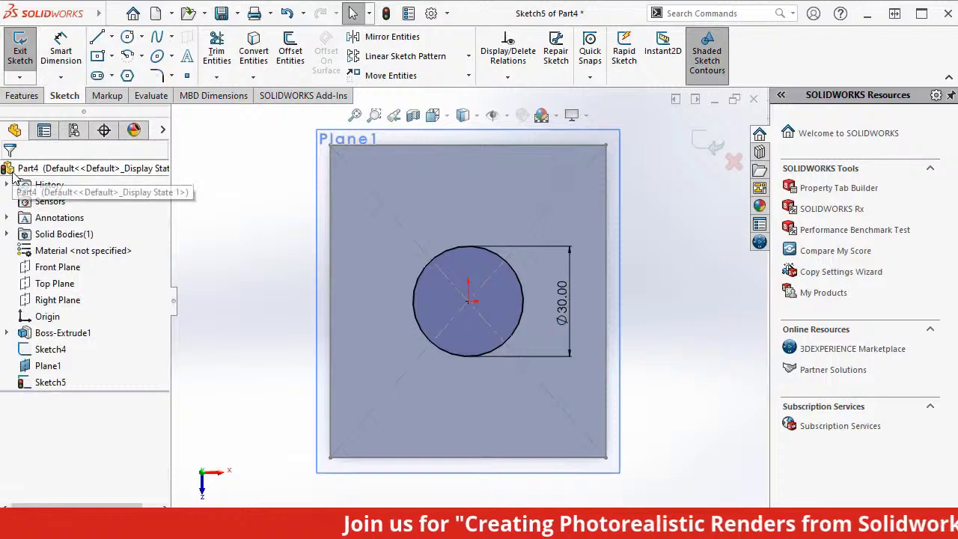
left_click(21, 56)
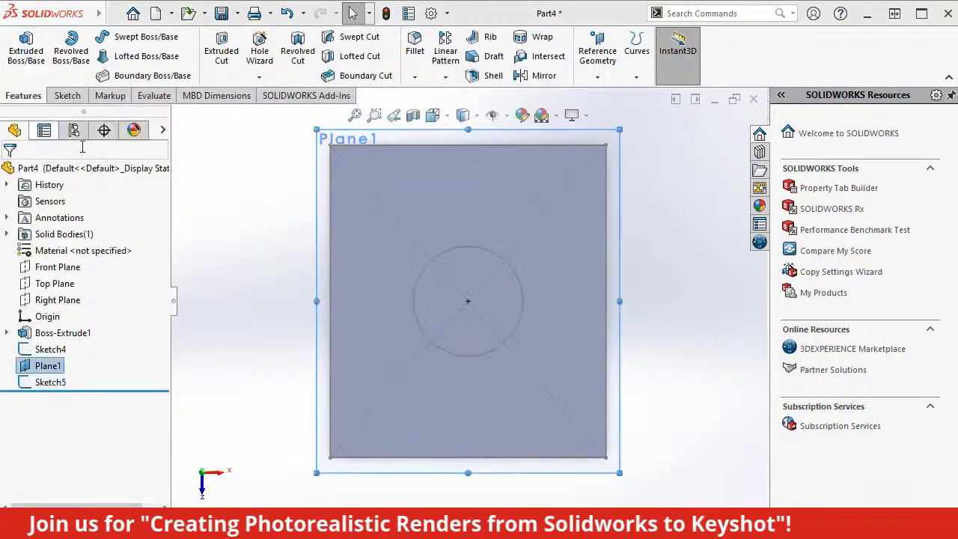
Step: Create a lofted boss between the circle sketch on the offset plane and the block's top face
middle_click_drag(210, 217, 192, 135)
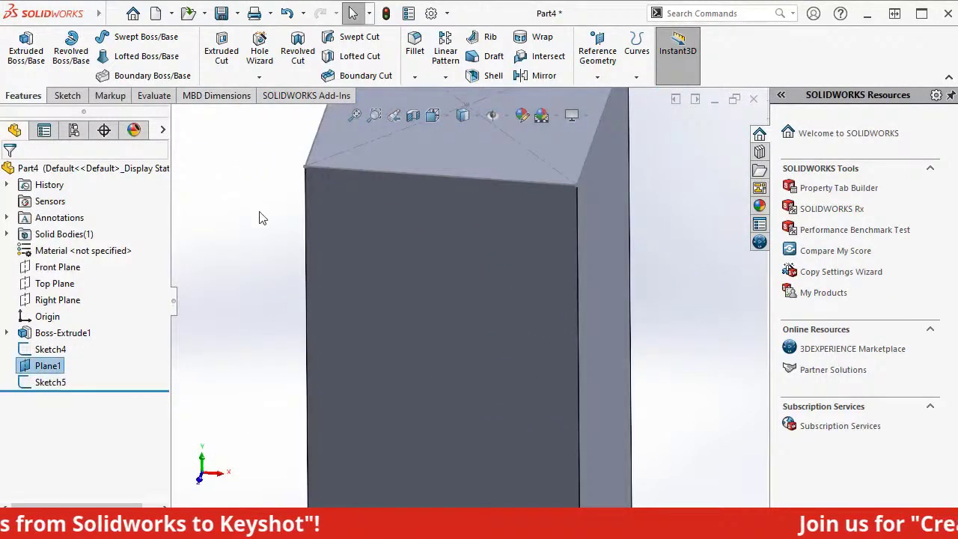
middle_click_drag(261, 217, 359, 214)
middle_click_drag(642, 317, 596, 258)
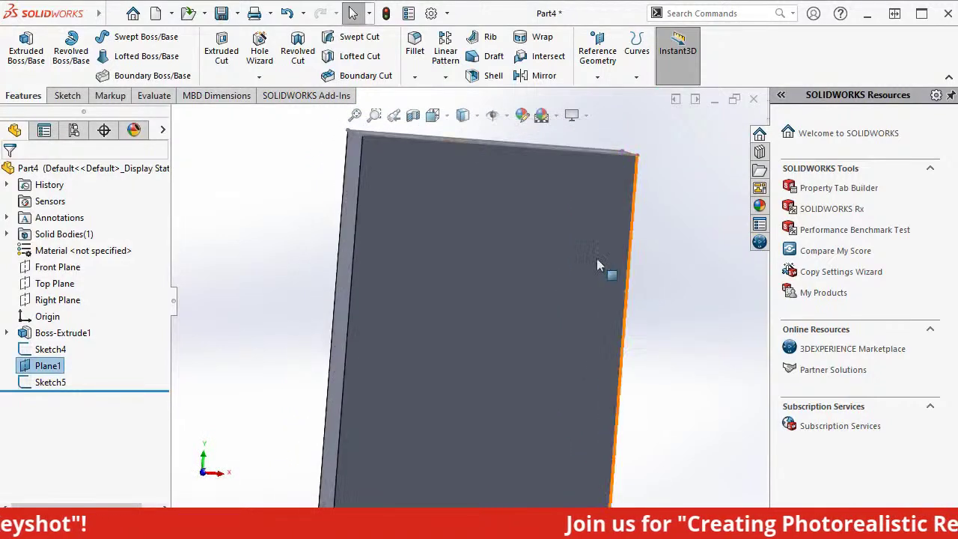
left_click(355, 126)
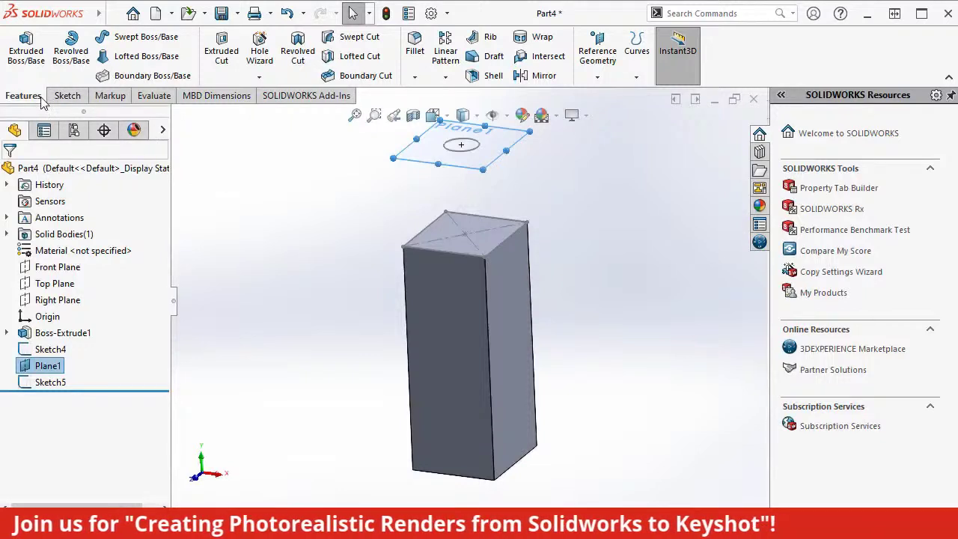
left_click(143, 60)
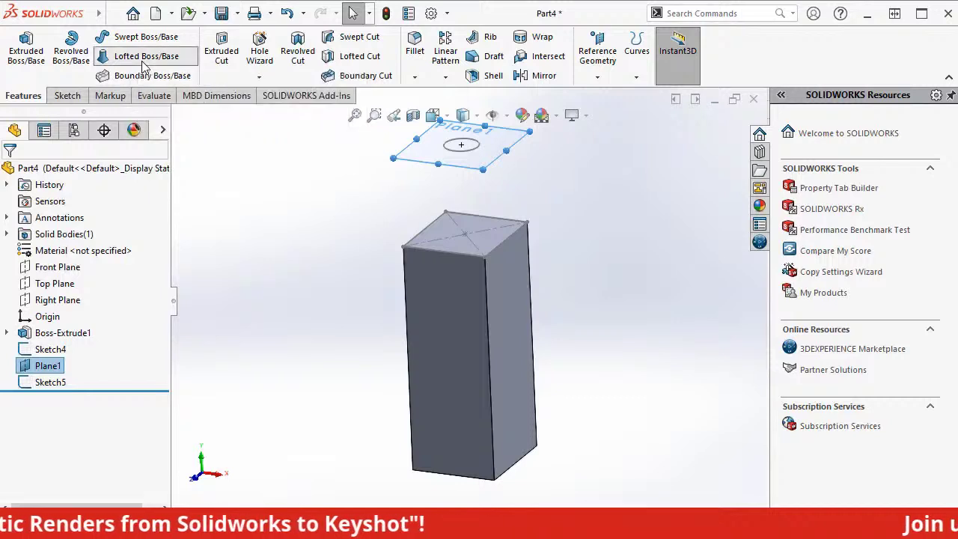
left_click(446, 148)
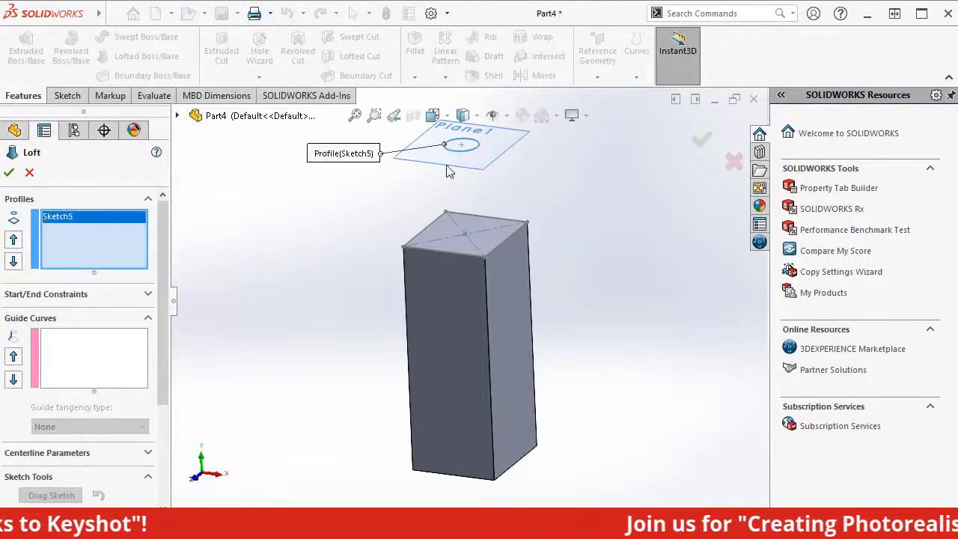
left_click(449, 227)
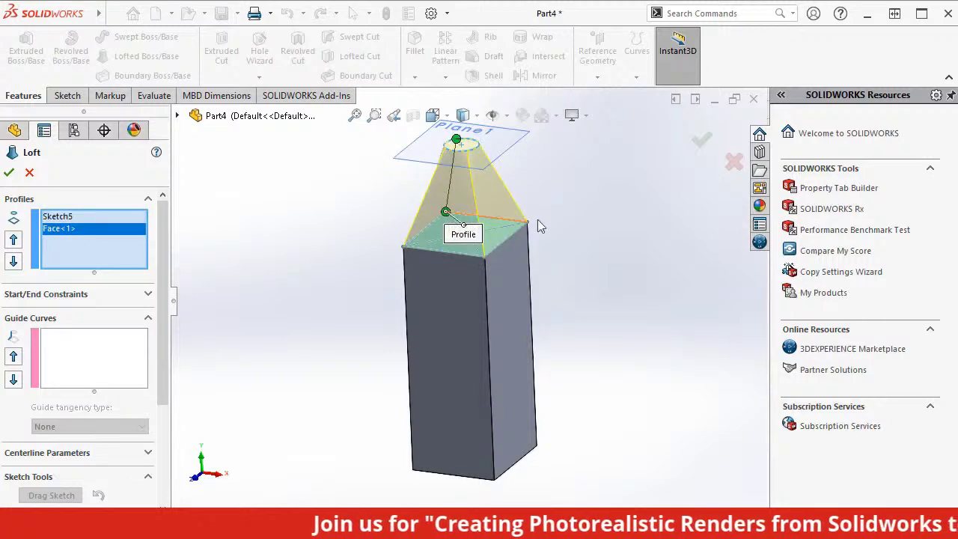
left_click(705, 150)
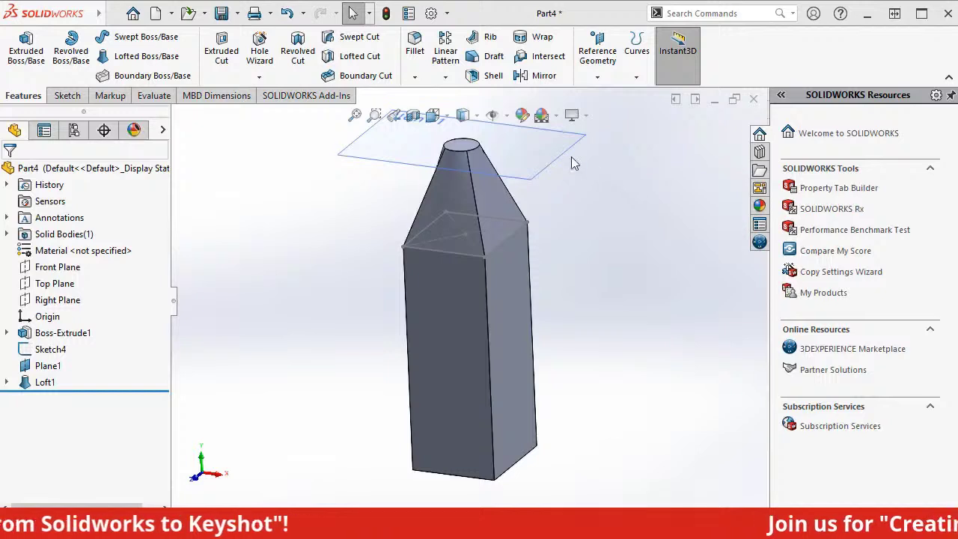
Step: Hide the offset plane and the rectangle sketch at the base of the loft
left_click(554, 147)
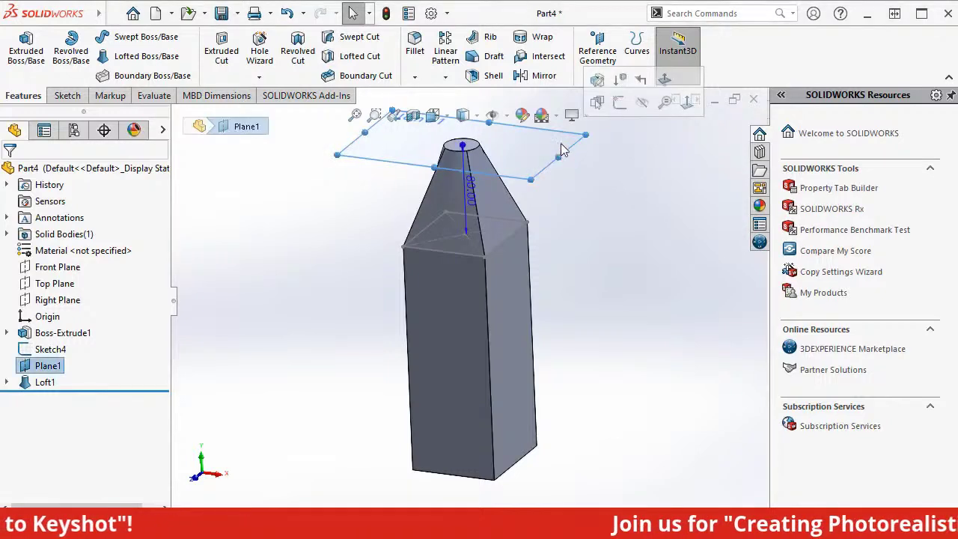
left_click(638, 106)
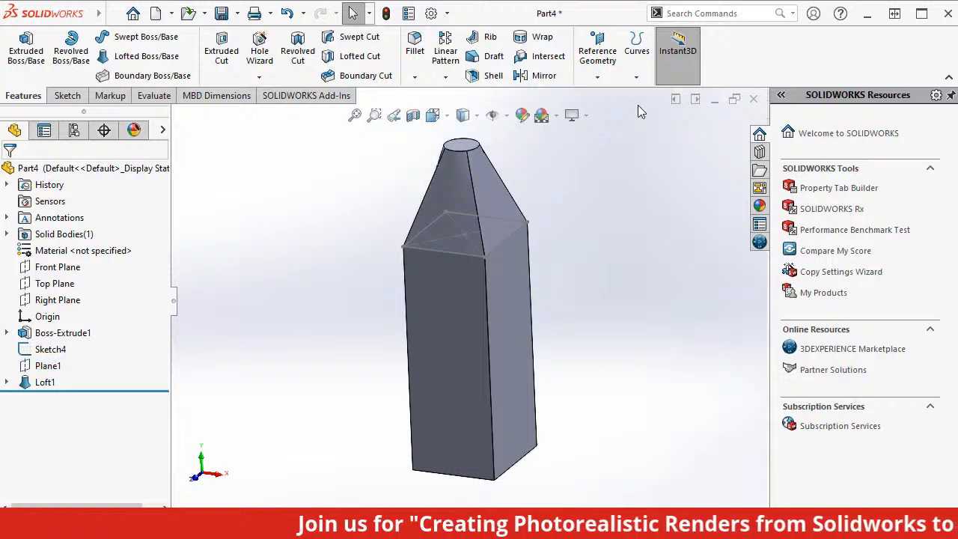
left_click(465, 237)
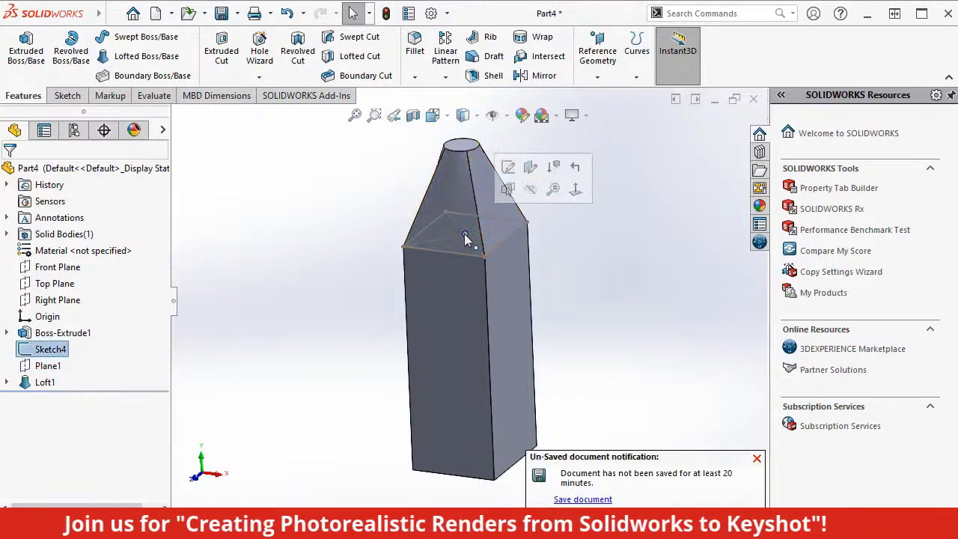
left_click(538, 188)
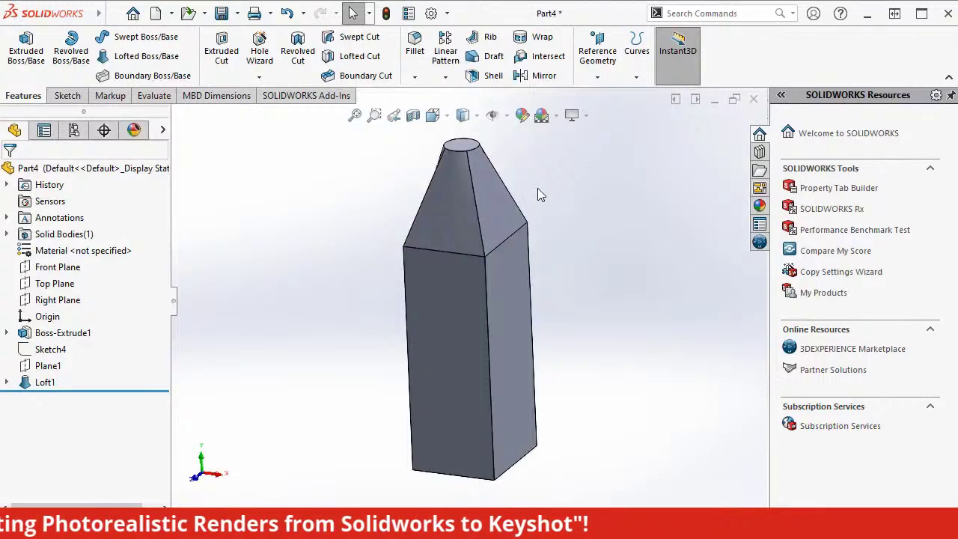
Step: Sketch a circle on the loft's round top face, from the origin out to the face's edge, and exit the sketch
middle_click_drag(538, 188, 566, 191)
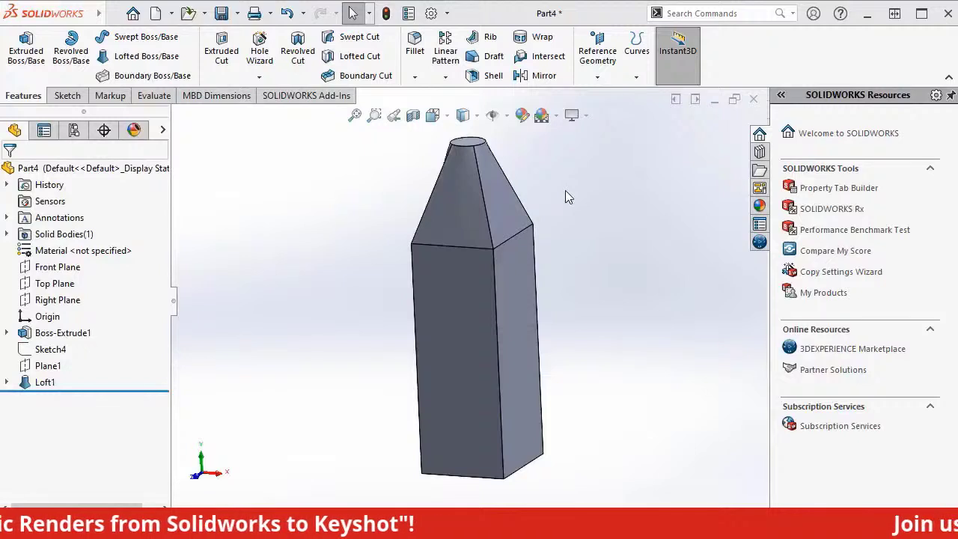
left_click(469, 146)
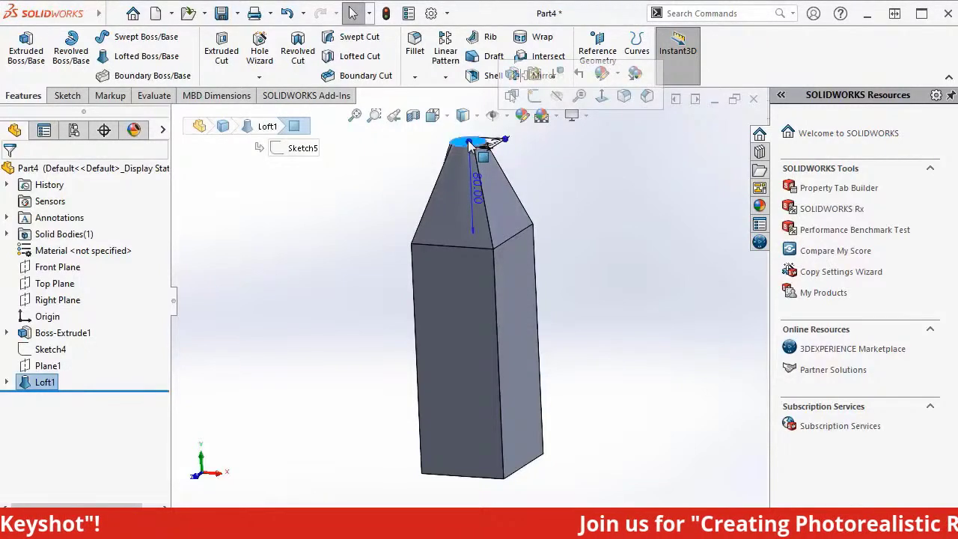
left_click(532, 99)
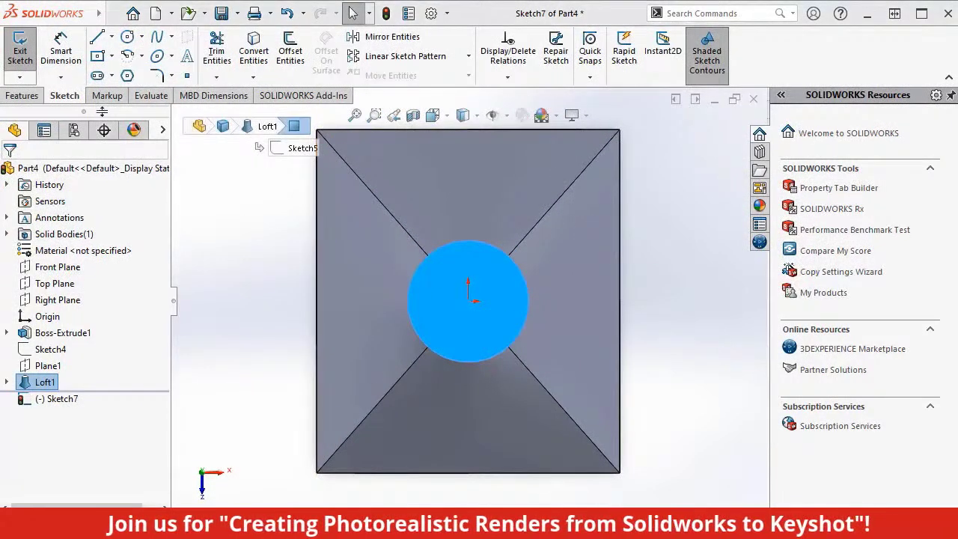
left_click(142, 38)
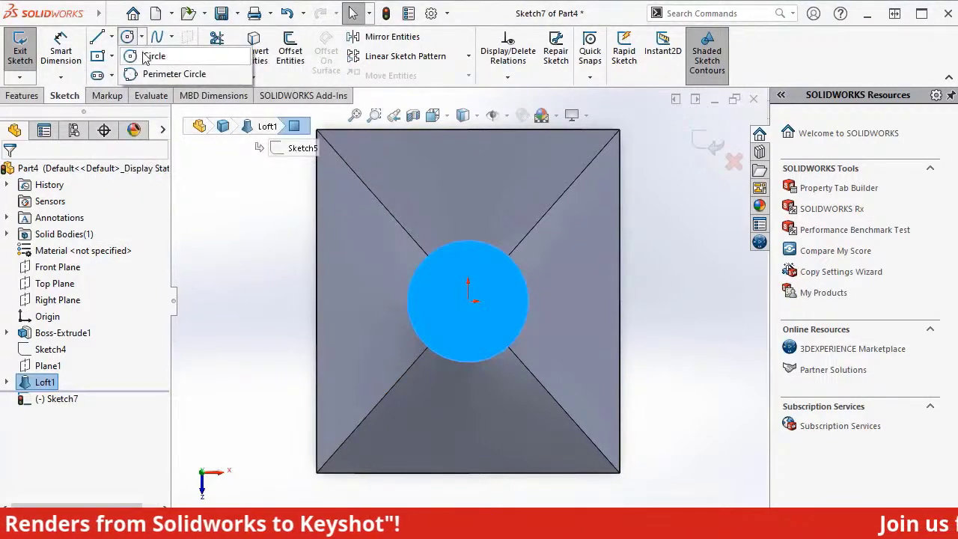
left_click(154, 56)
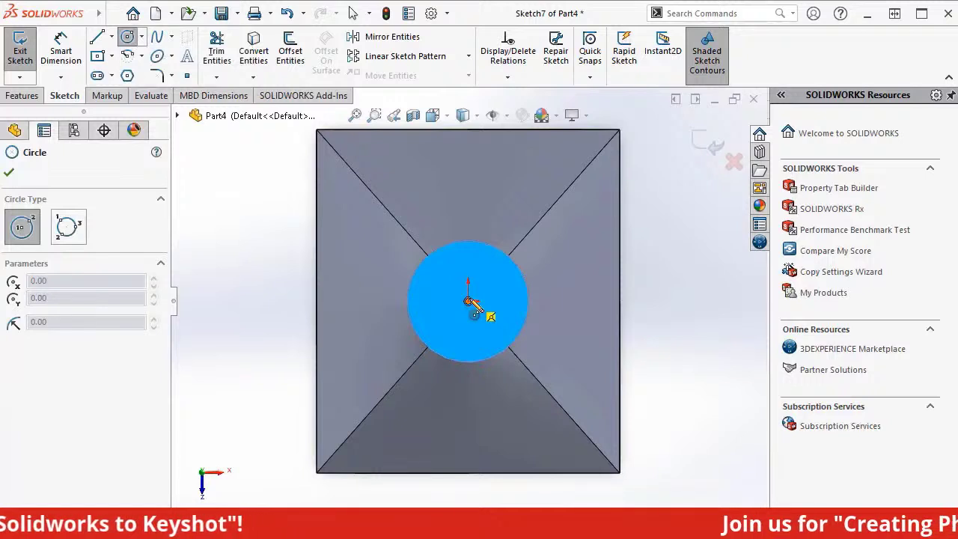
left_click(468, 302)
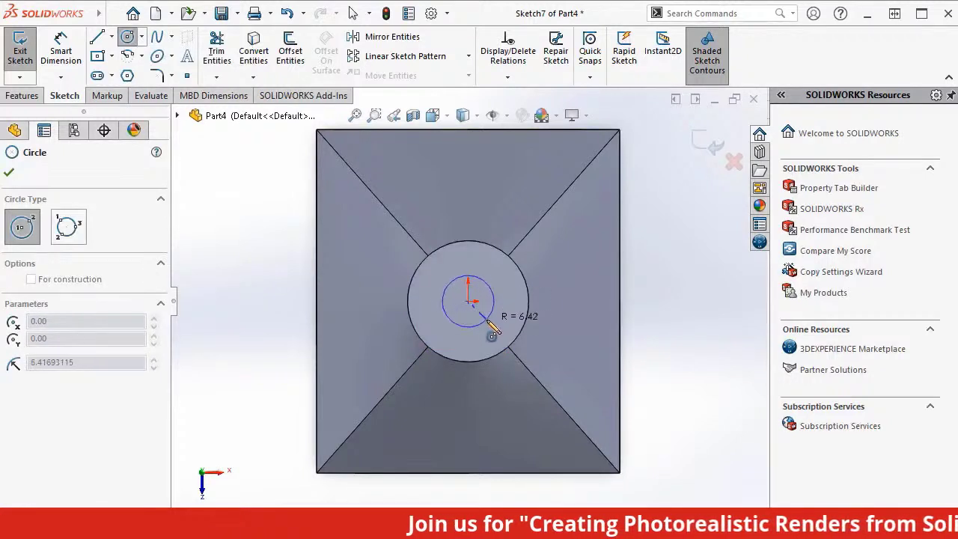
left_click(497, 363)
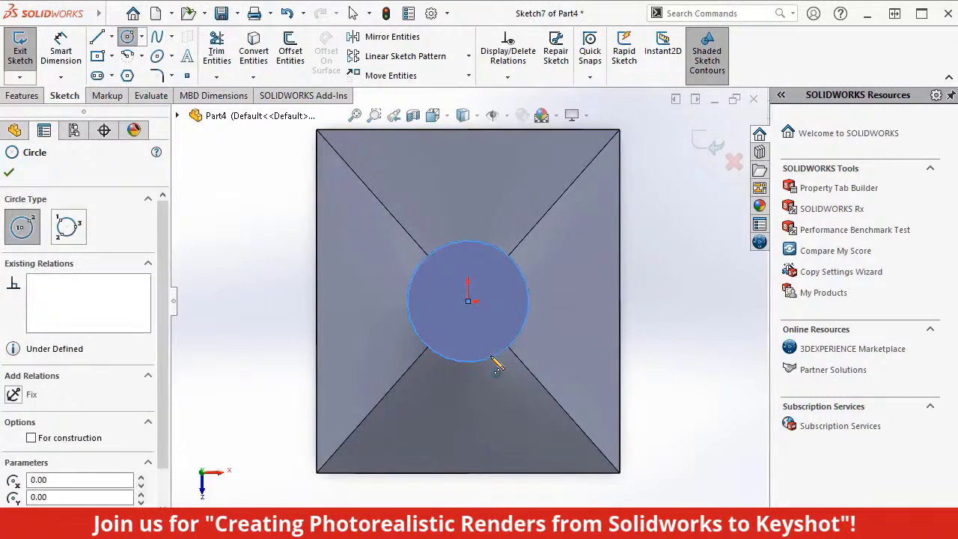
key("Escape")
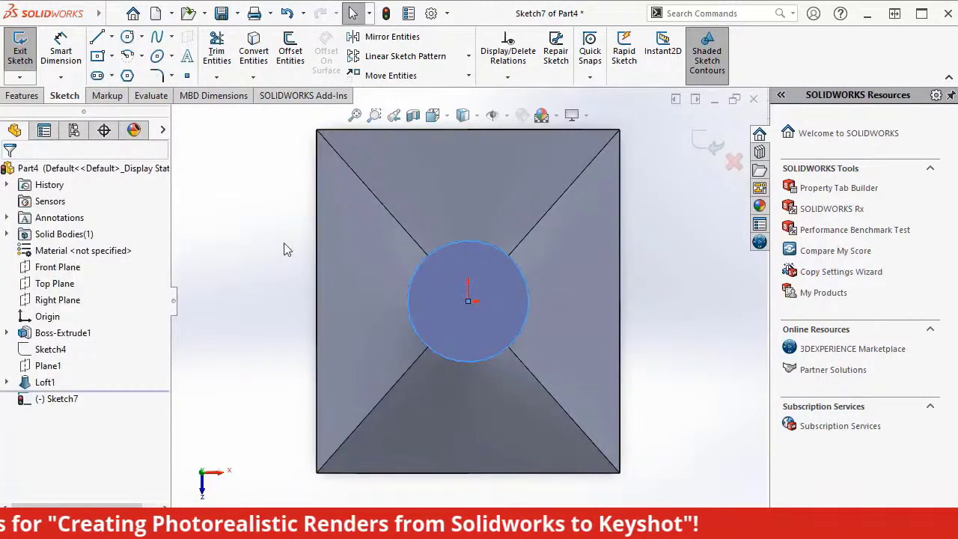
left_click(20, 52)
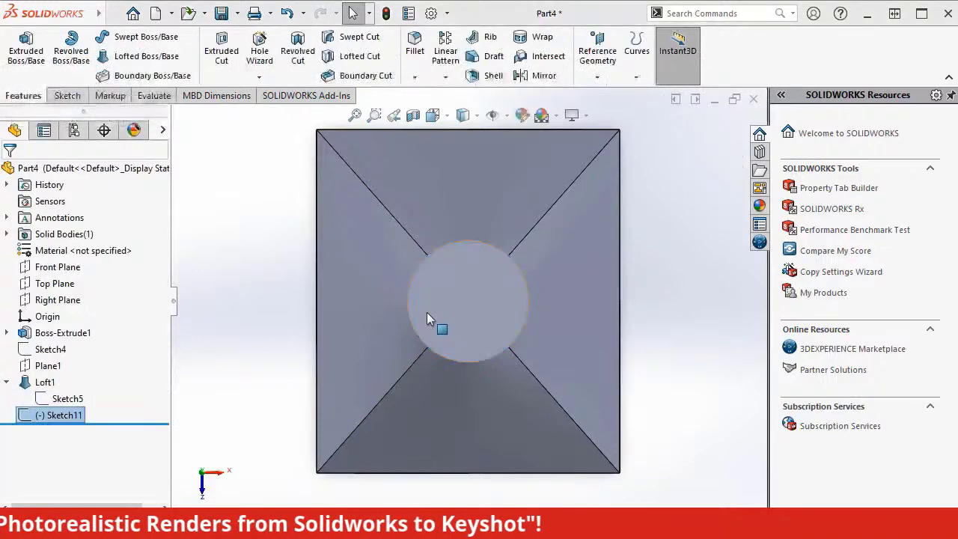
left_click(427, 316)
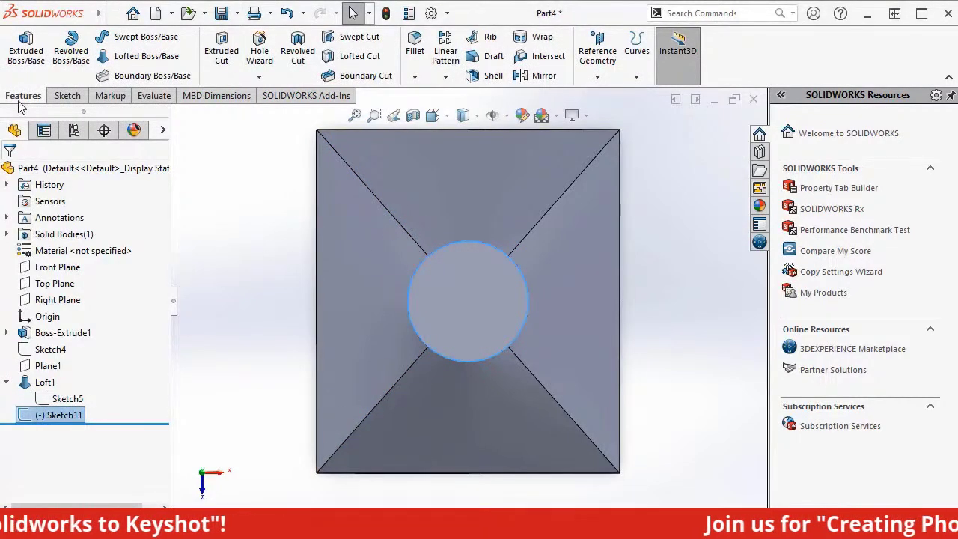
Step: Extrude the circle on the loft's top face upward by 20 mm to form the bottle neck
left_click(26, 49)
type("20")
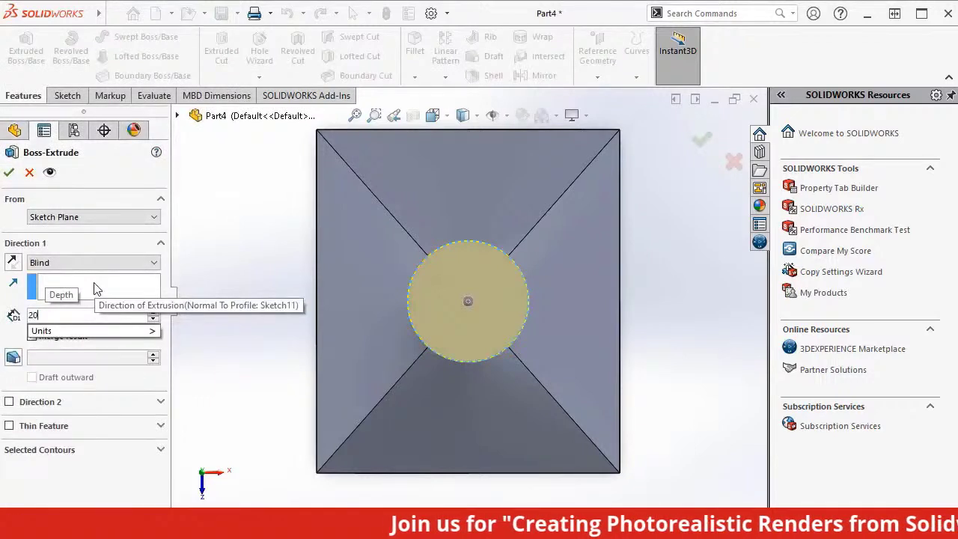
left_click(9, 174)
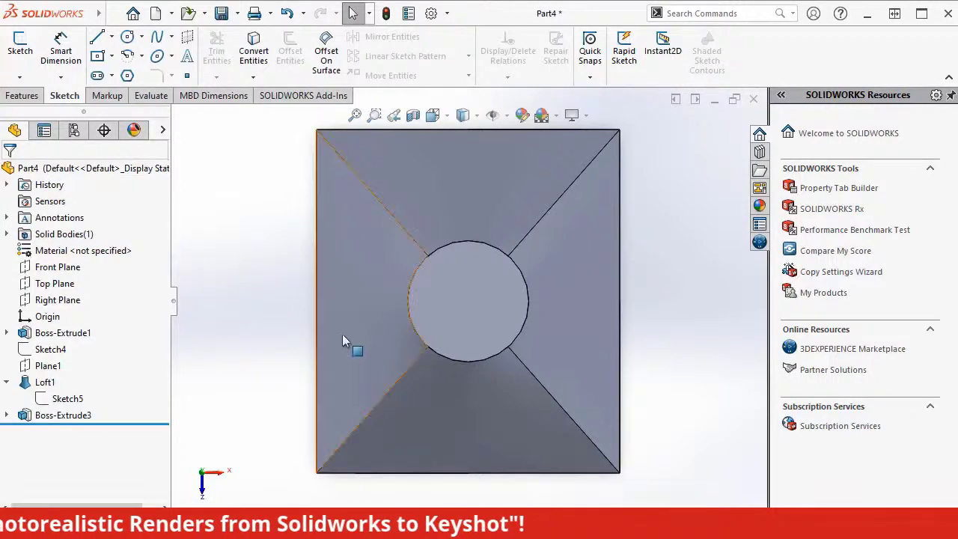
Step: On the neck's top face, sketch a circle centred on the origin, about 22 mm in diameter
middle_click_drag(342, 334, 344, 175)
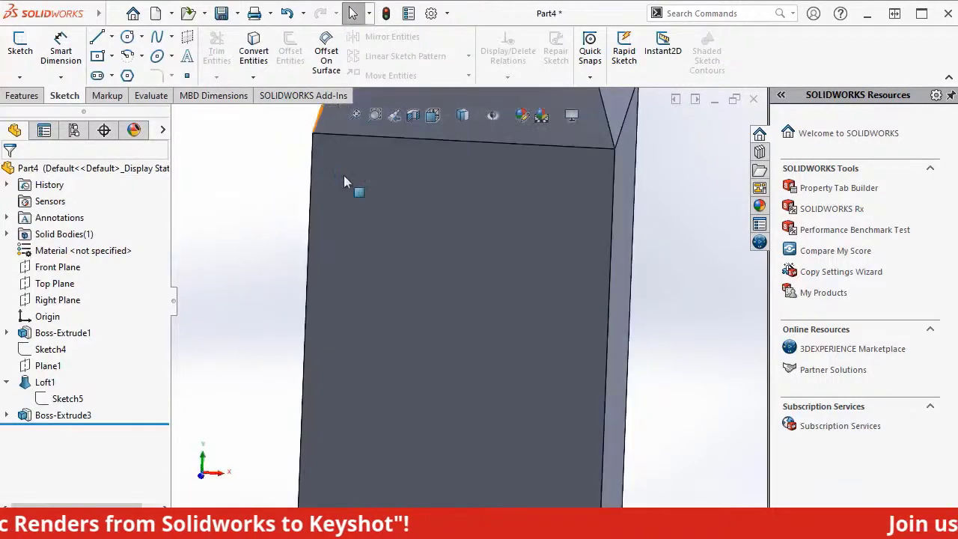
left_click(355, 117)
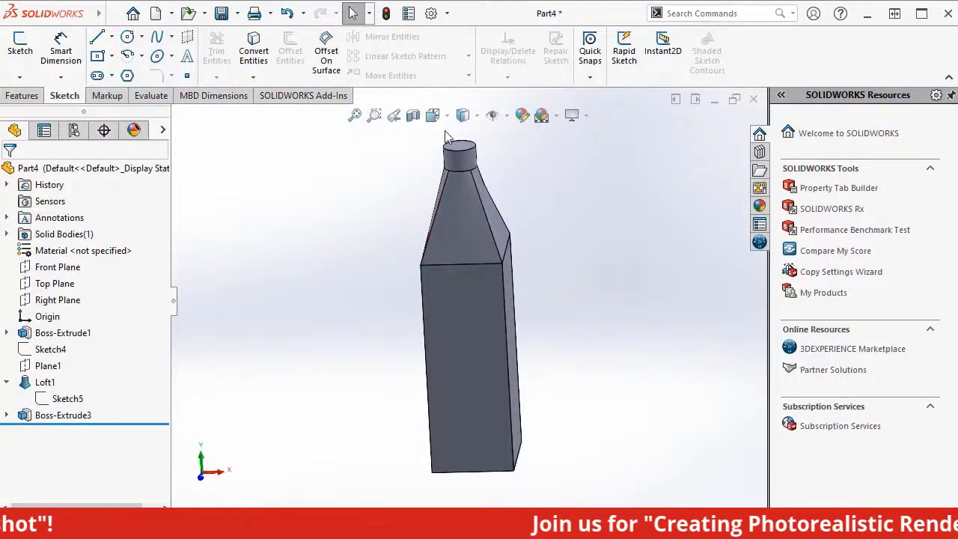
left_click(458, 149)
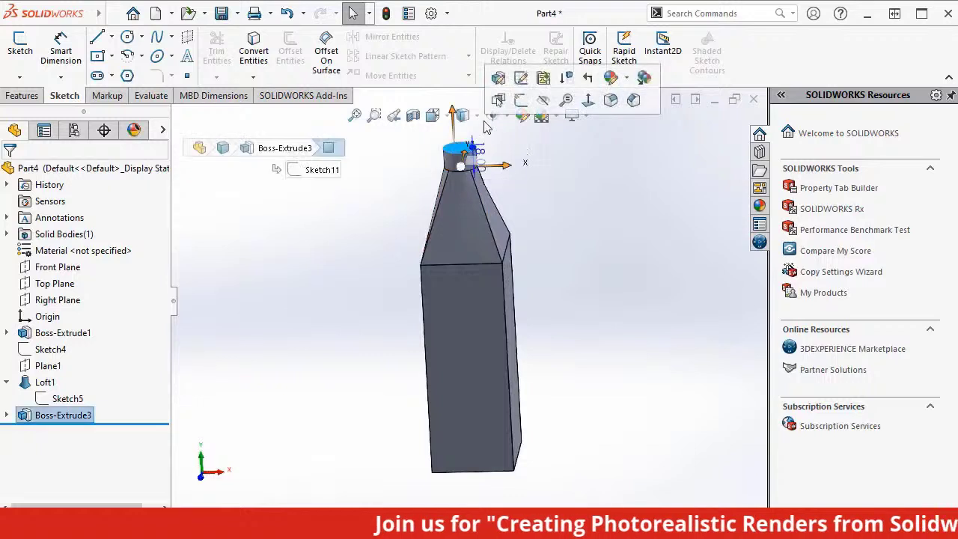
left_click(521, 103)
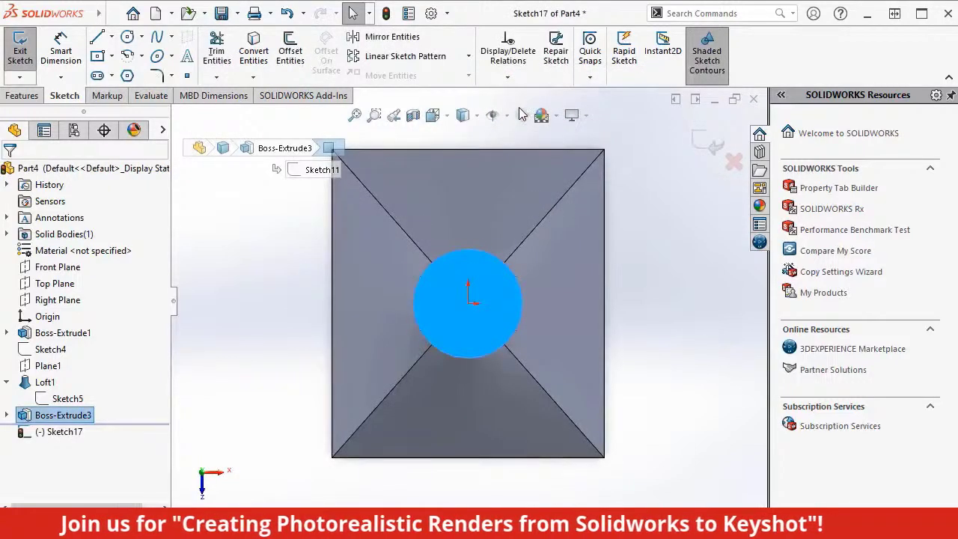
left_click(127, 38)
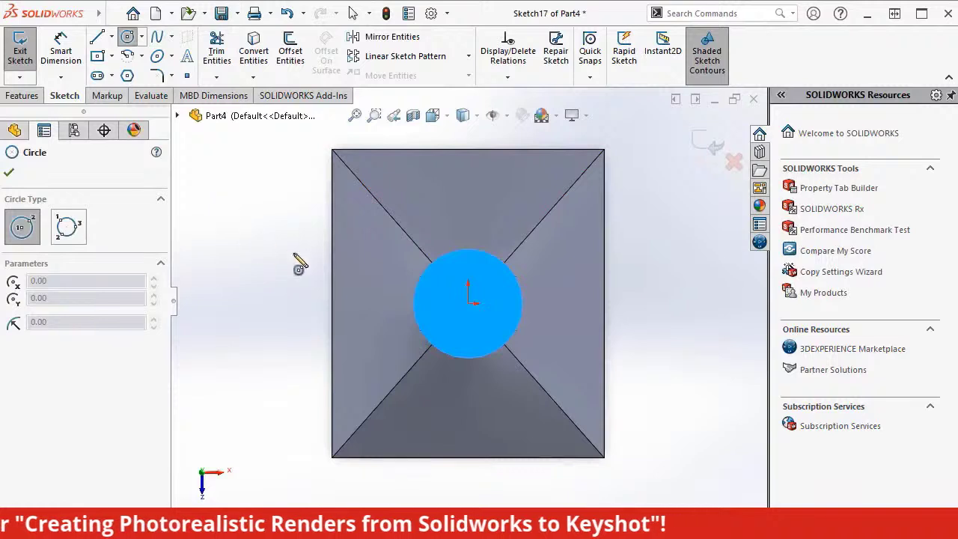
left_click(468, 303)
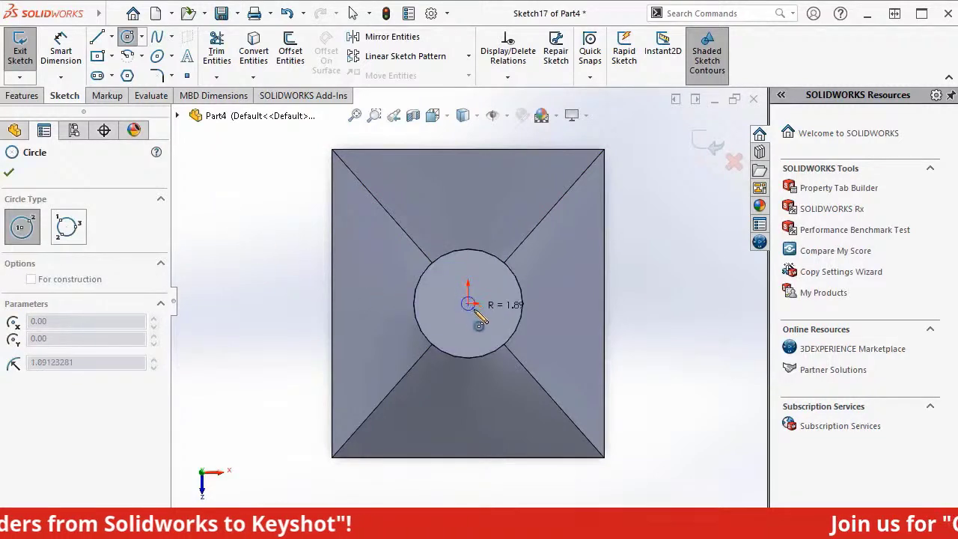
left_click(483, 338)
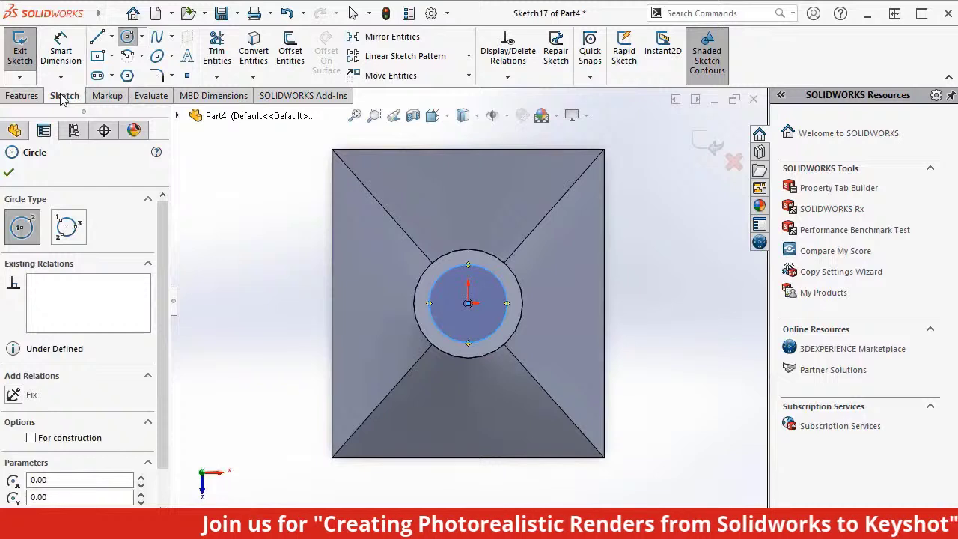
Step: Dimension the circle's diameter on the neck's top face as 34 mm and exit the sketch
left_click(66, 60)
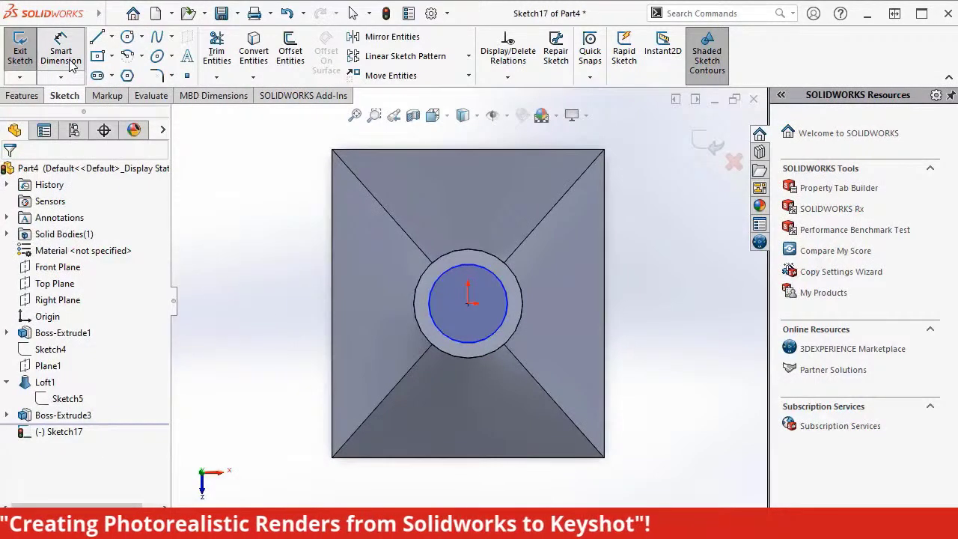
left_click(506, 313)
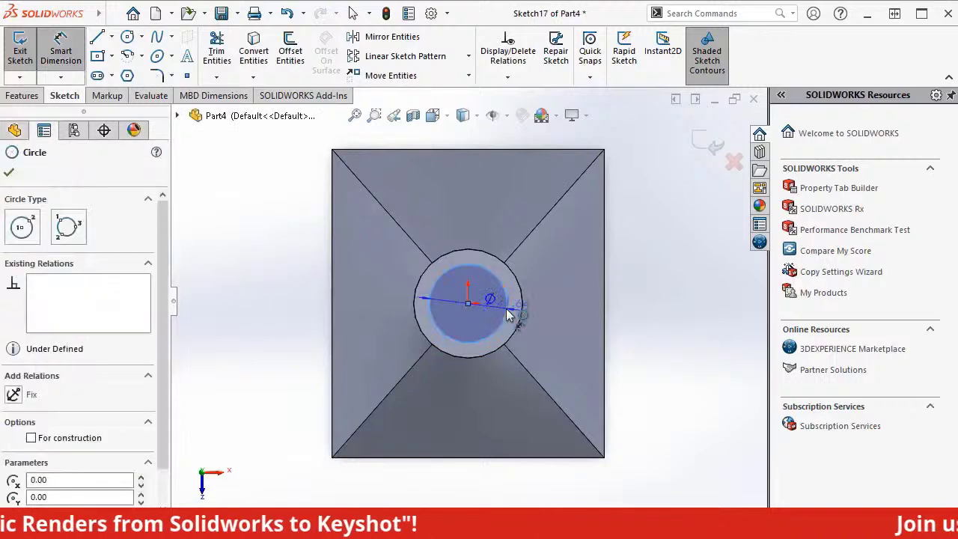
left_click(561, 326)
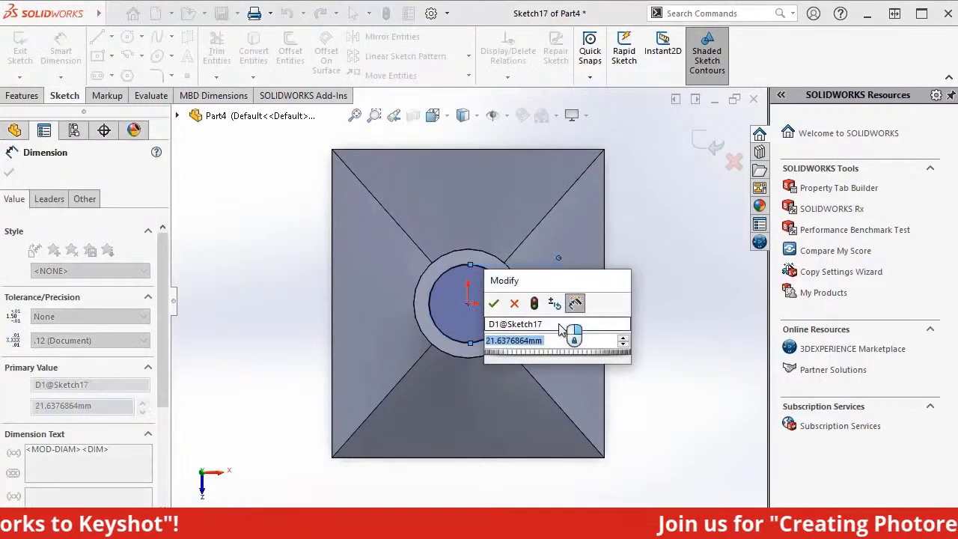
left_click(494, 303)
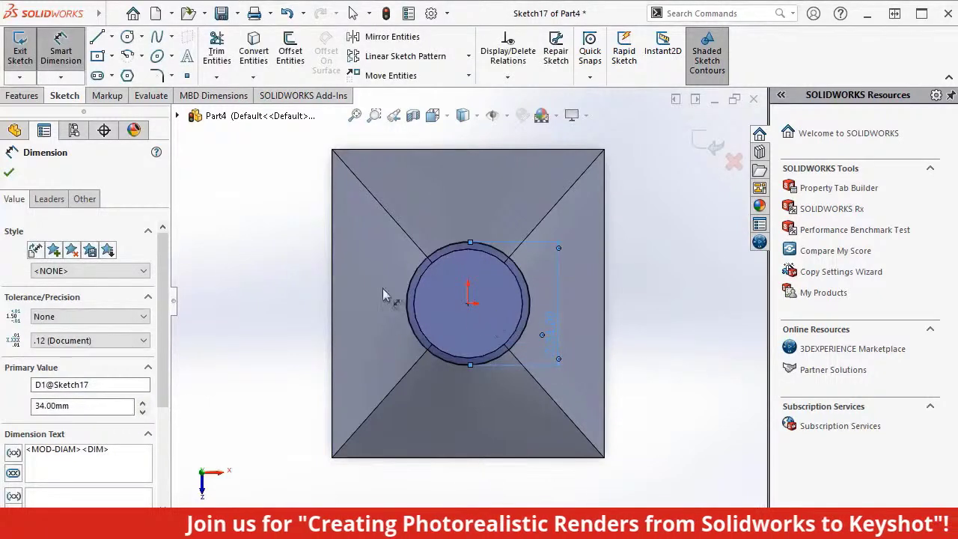
left_click(22, 49)
left_click(22, 49)
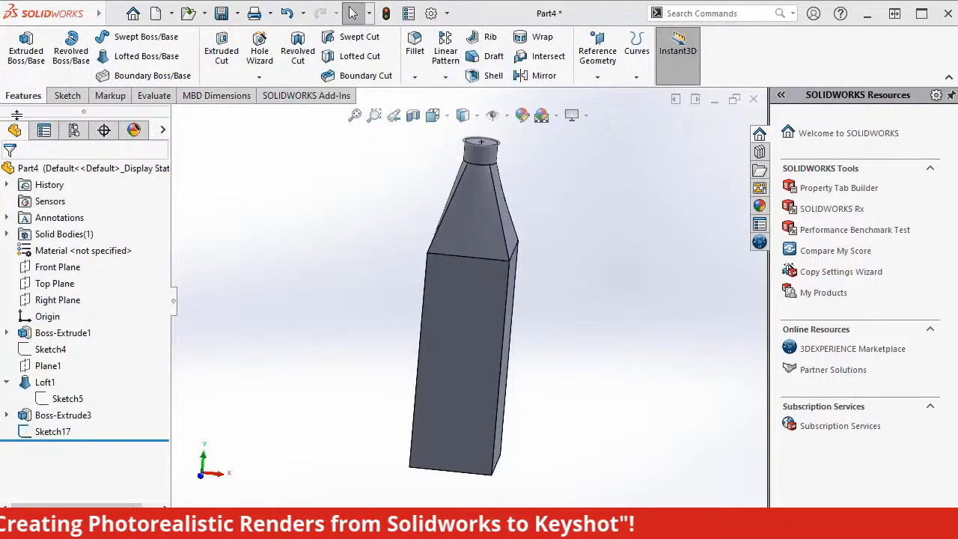
Step: Extrude the 34 mm circle 7 mm upward as a rim on top of the neck
left_click(492, 149)
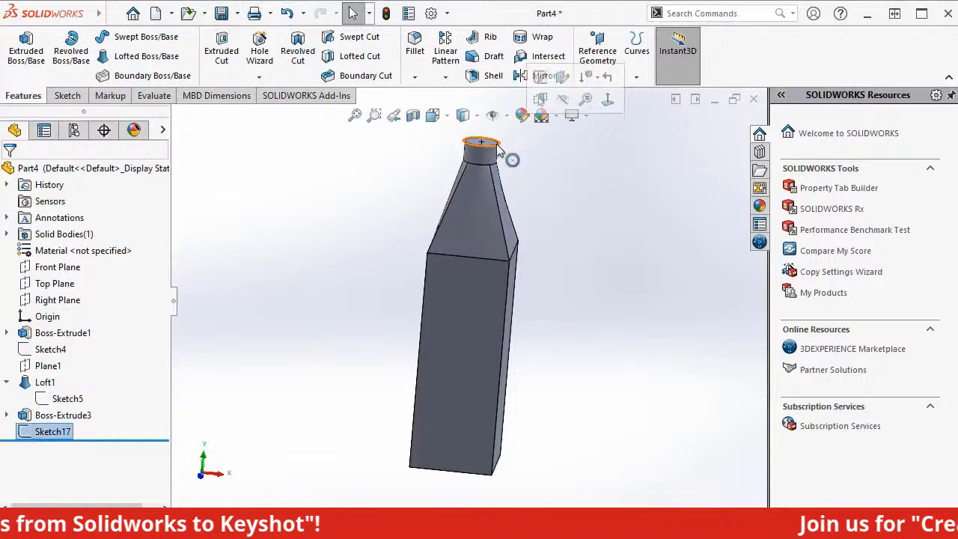
left_click(23, 63)
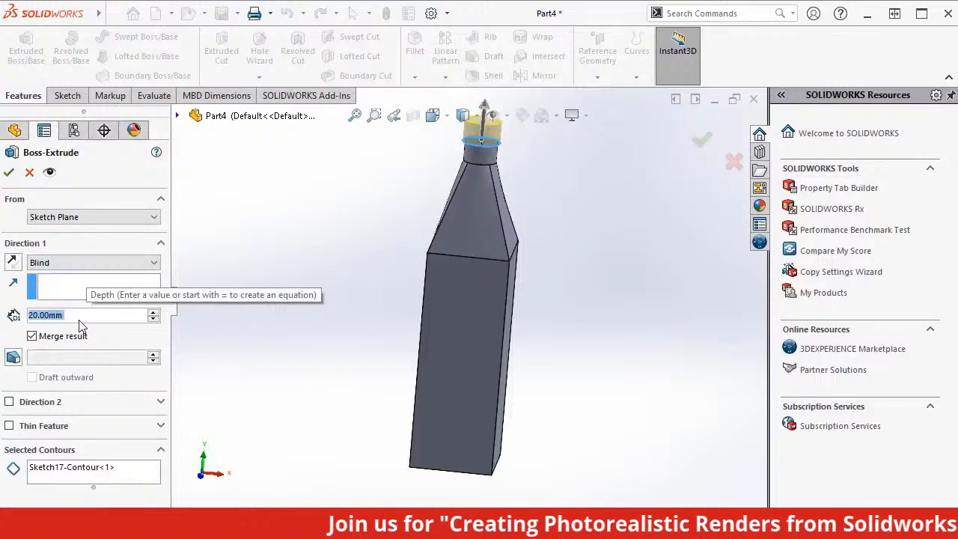
type("7")
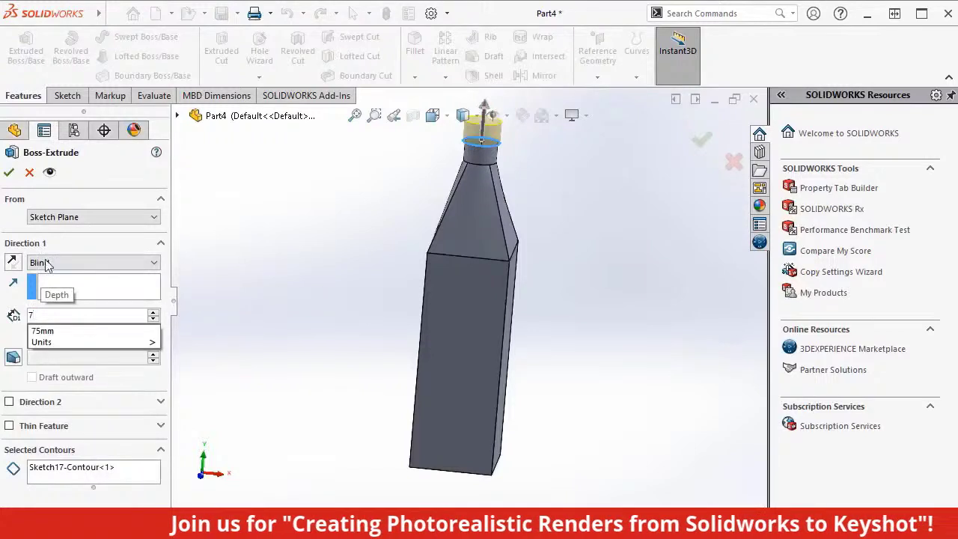
left_click(9, 173)
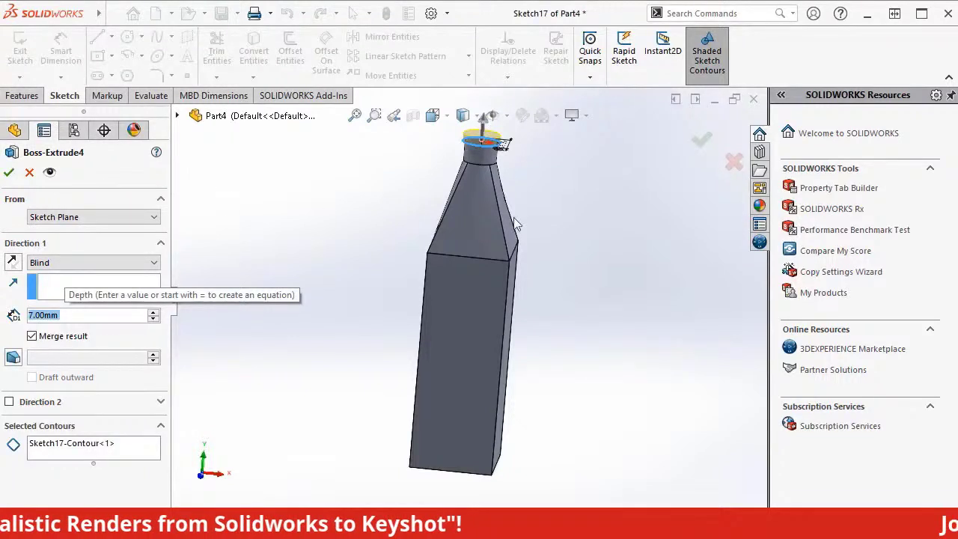
left_click(702, 142)
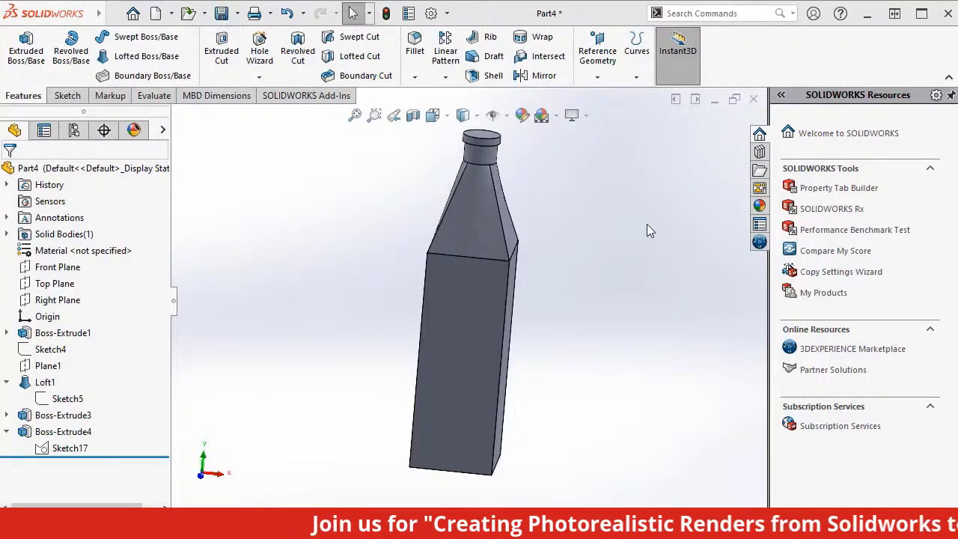
Step: Sketch a circle about 24 mm in diameter on the rim's top face, centred on the origin
left_click(492, 142)
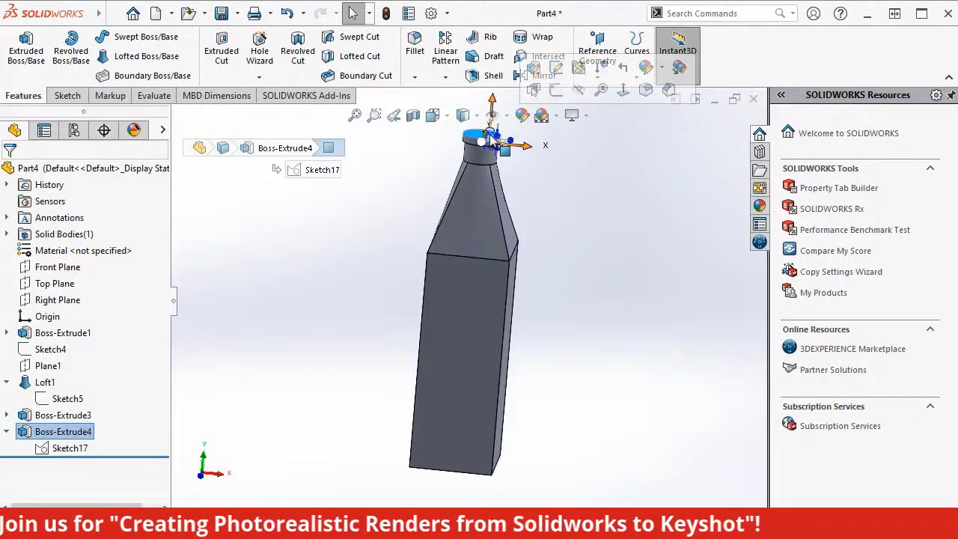
left_click(558, 93)
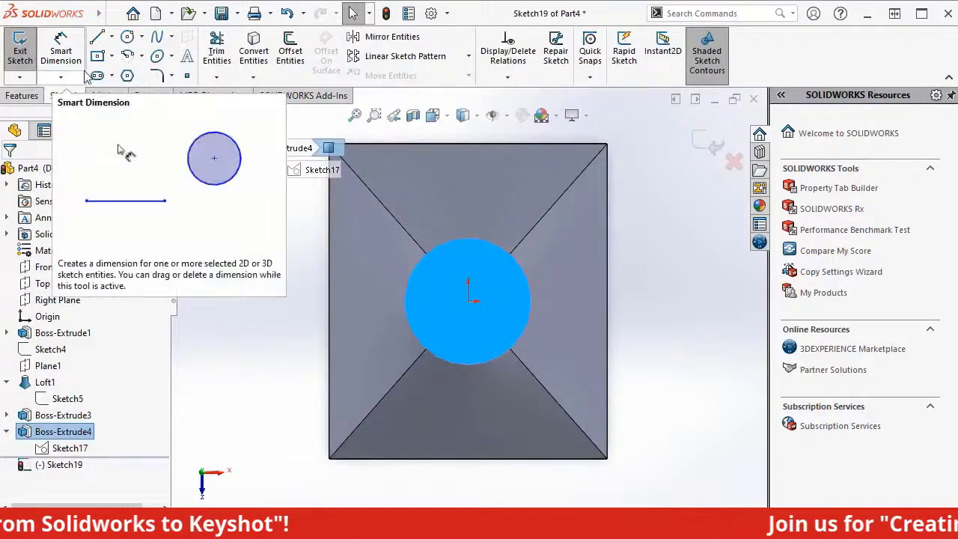
left_click(142, 39)
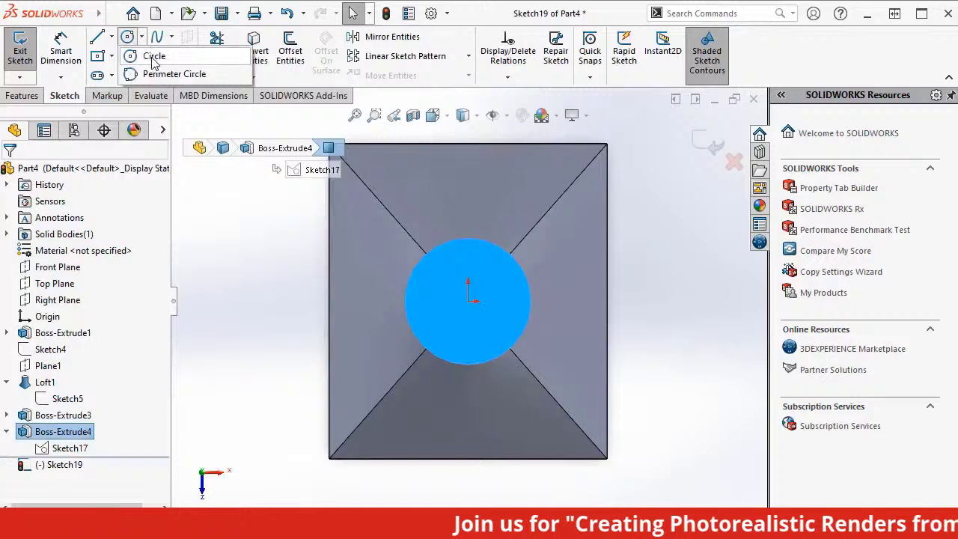
left_click(153, 57)
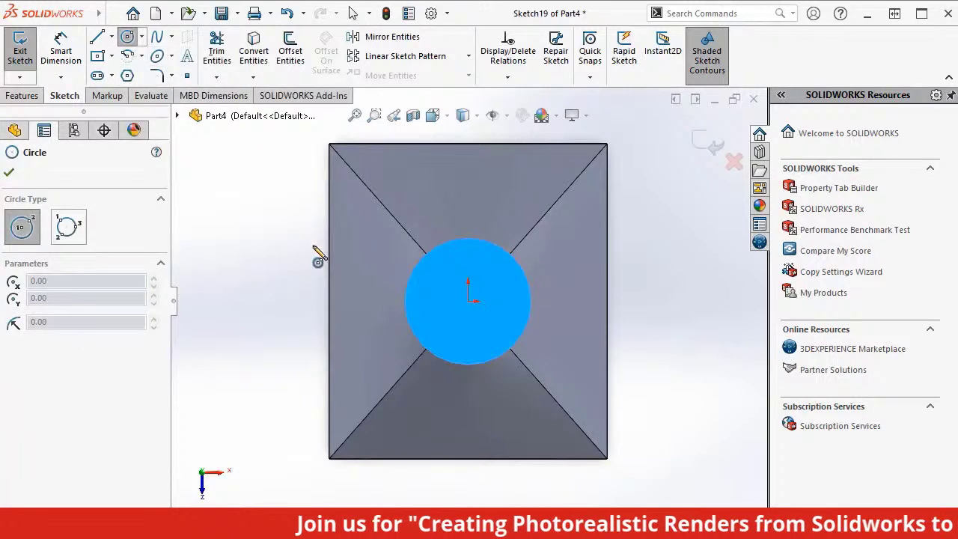
left_click(469, 301)
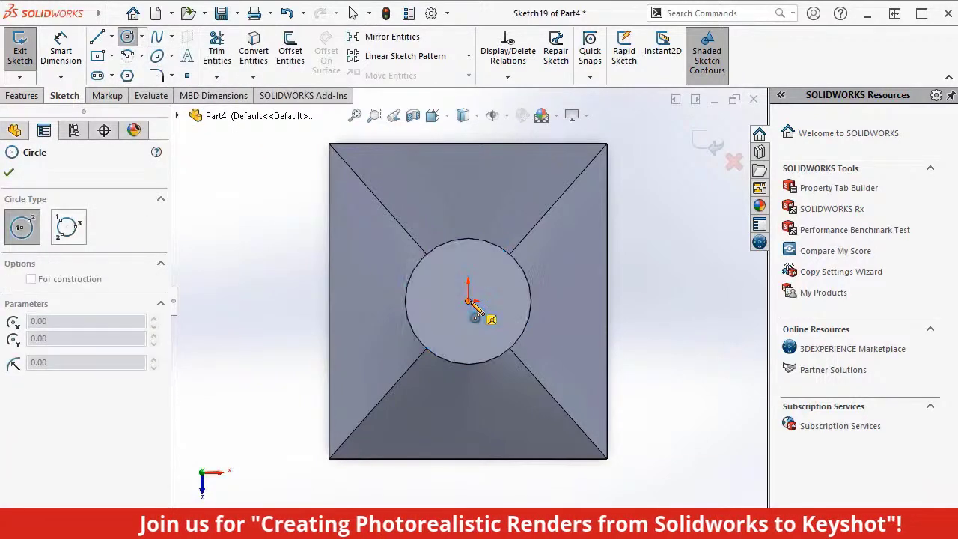
left_click(500, 343)
key("Escape")
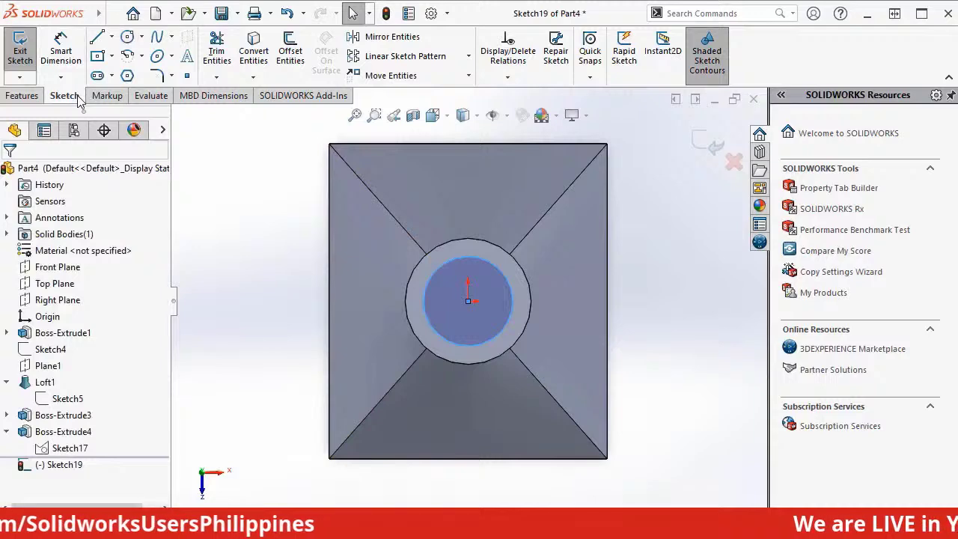
Step: Set the diameter of the circle on the rim's top face to 30 mm and exit the sketch
left_click(67, 57)
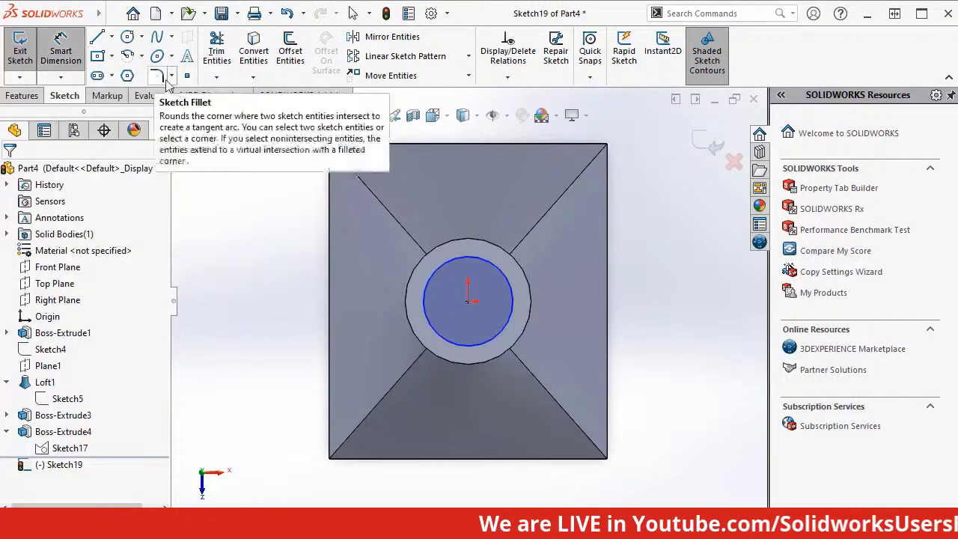
left_click(508, 323)
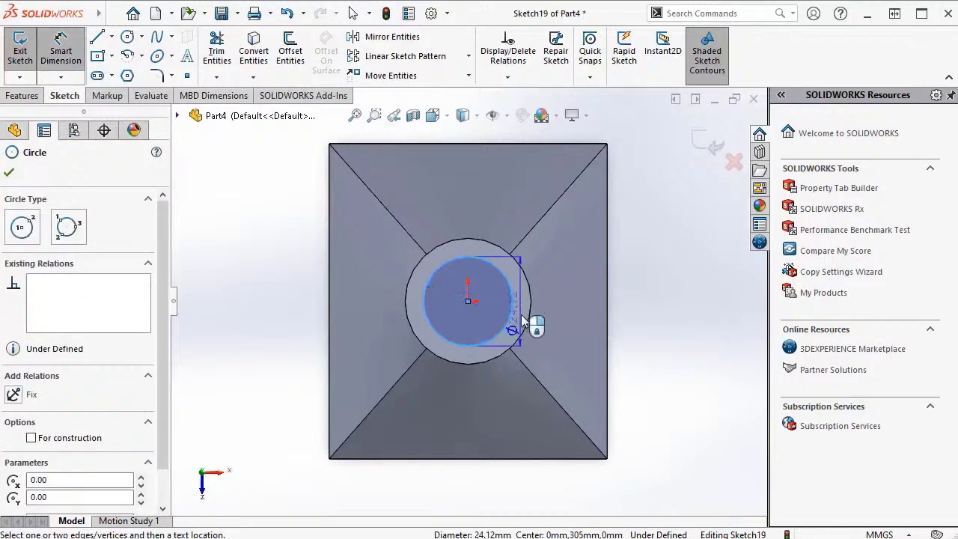
left_click(556, 321)
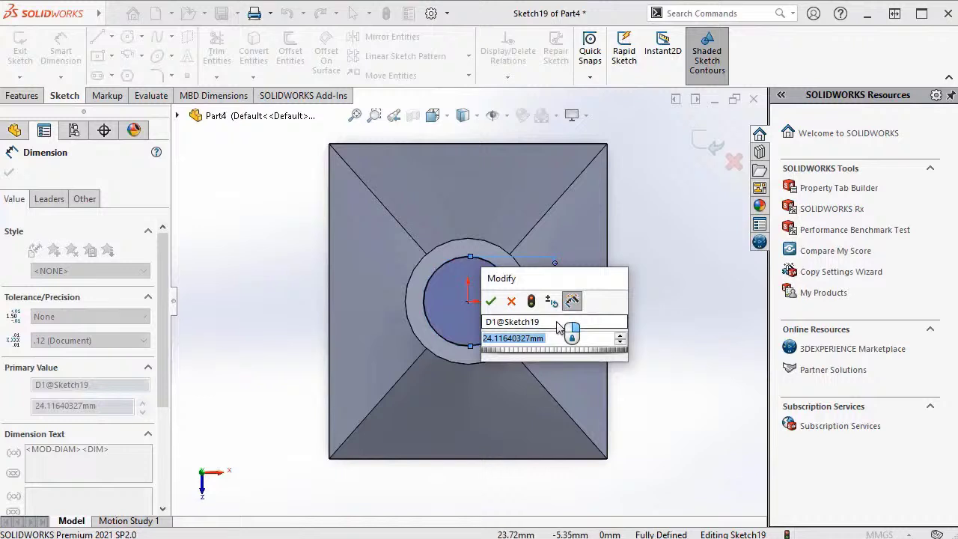
type("30")
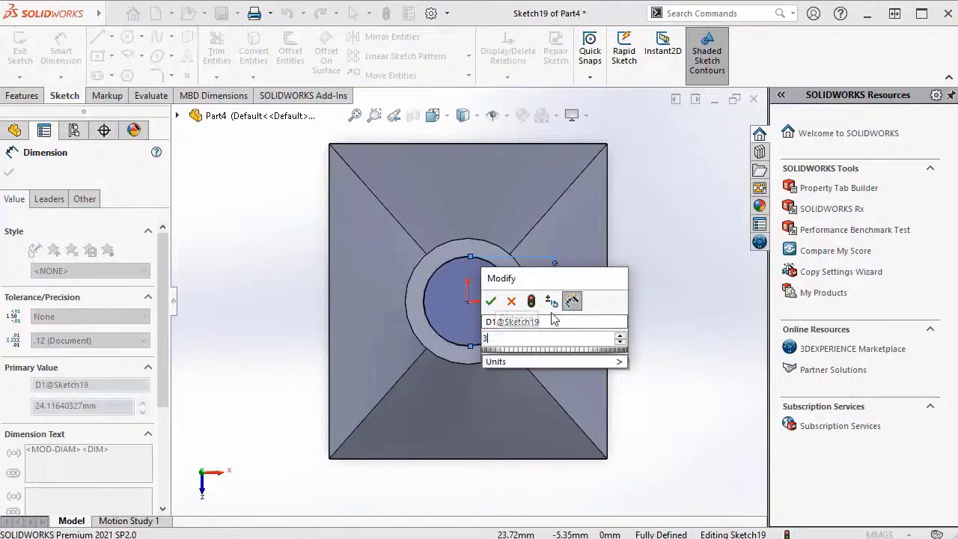
key("Return")
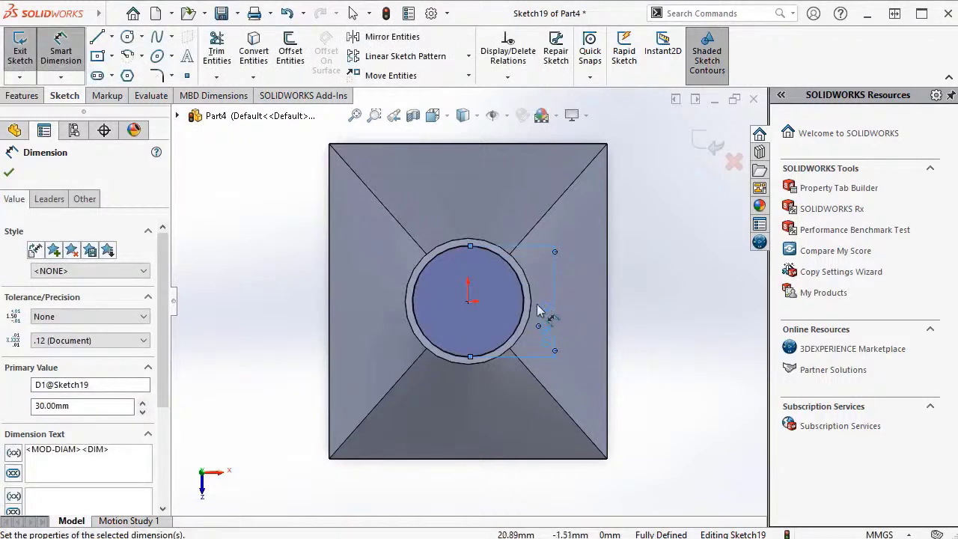
left_click(8, 172)
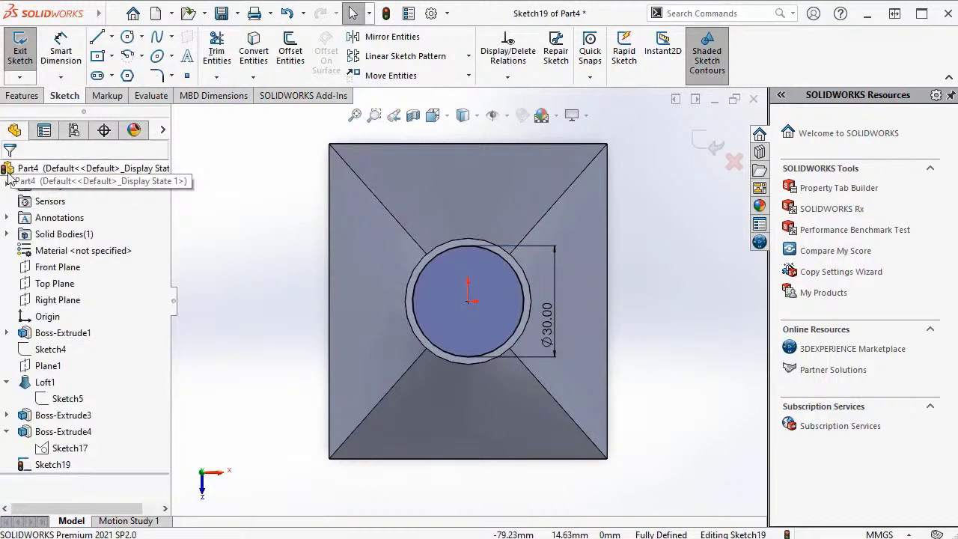
left_click(20, 51)
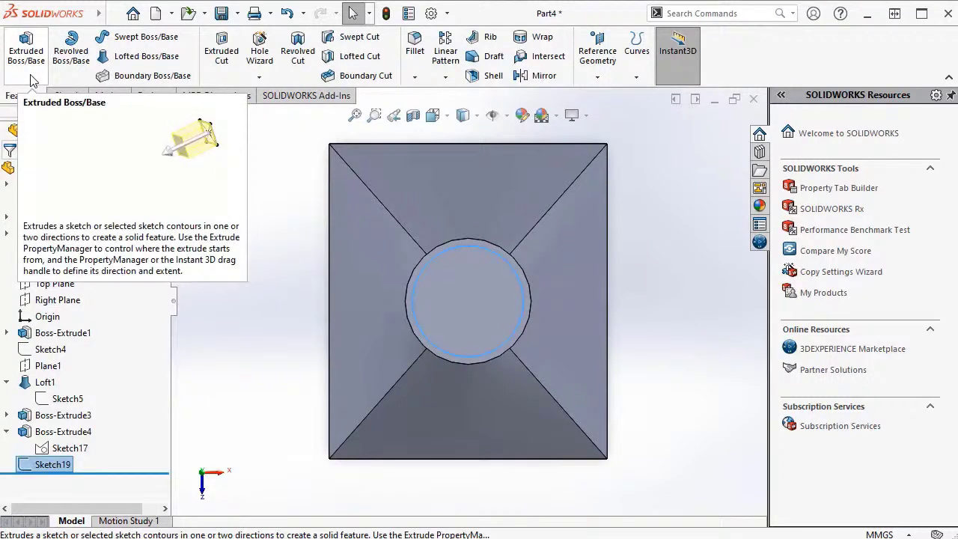
Step: Extrude the 30 mm circle upward from the rim's top face as a blind boss merged with the body
left_click(31, 77)
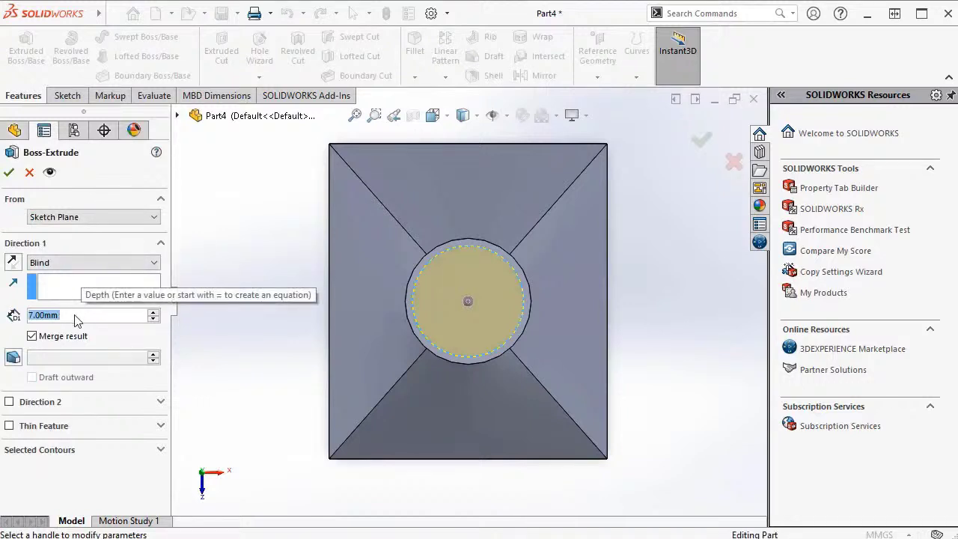
left_click(8, 173)
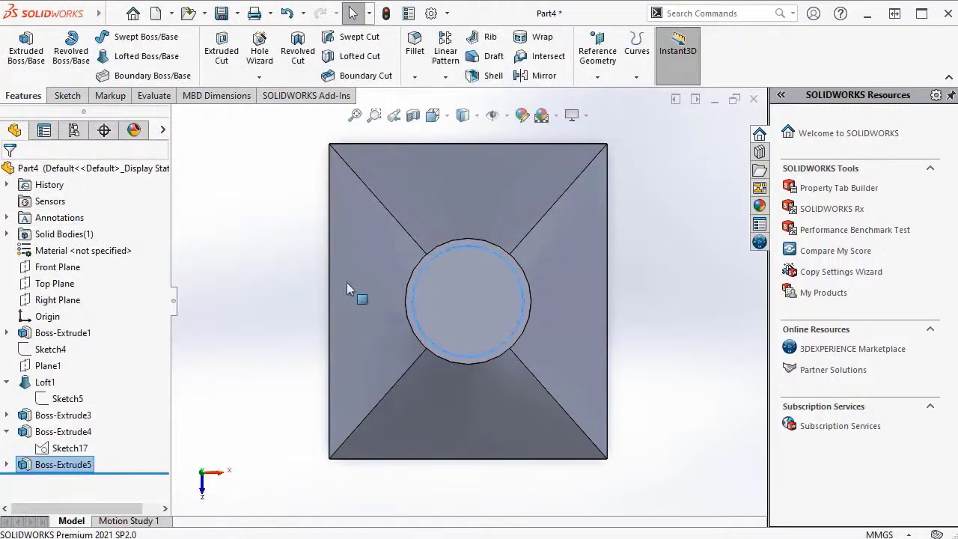
left_click(471, 360)
mouse_move(349, 322)
middle_mouse_down()
mouse_move(324, 278)
mouse_move(346, 322)
middle_mouse_up()
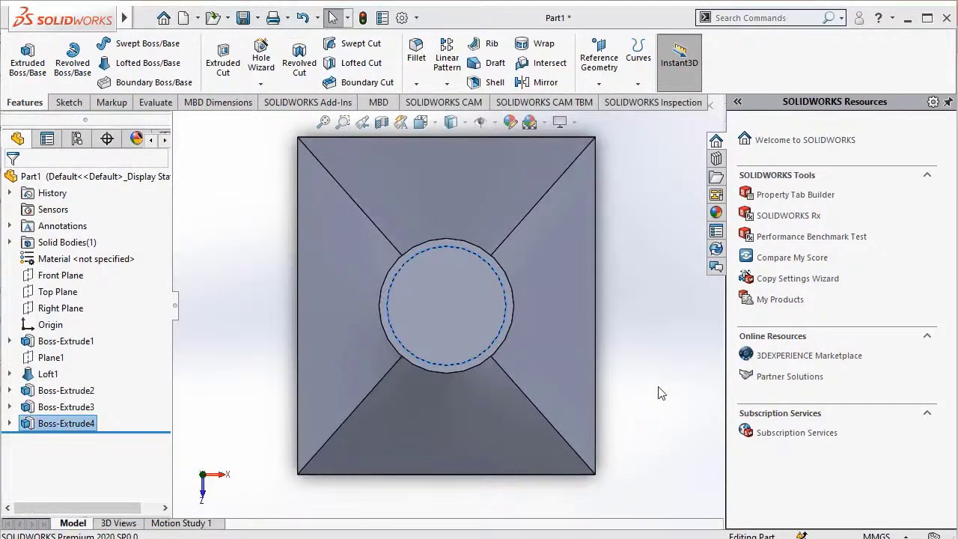
Step: Sketch a circle about 18 mm in diameter on the top face of the 30 mm boss, centred on the origin
left_click(461, 328)
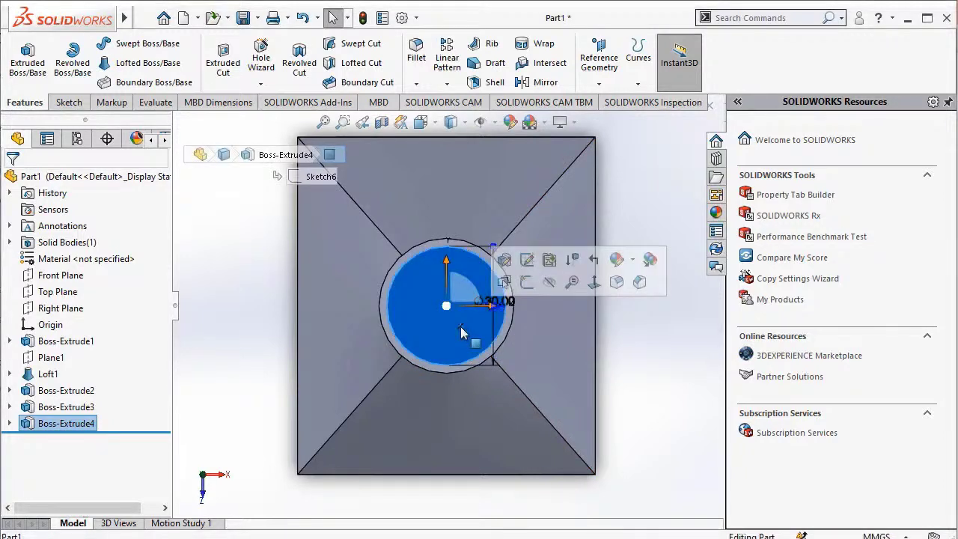
left_click(528, 283)
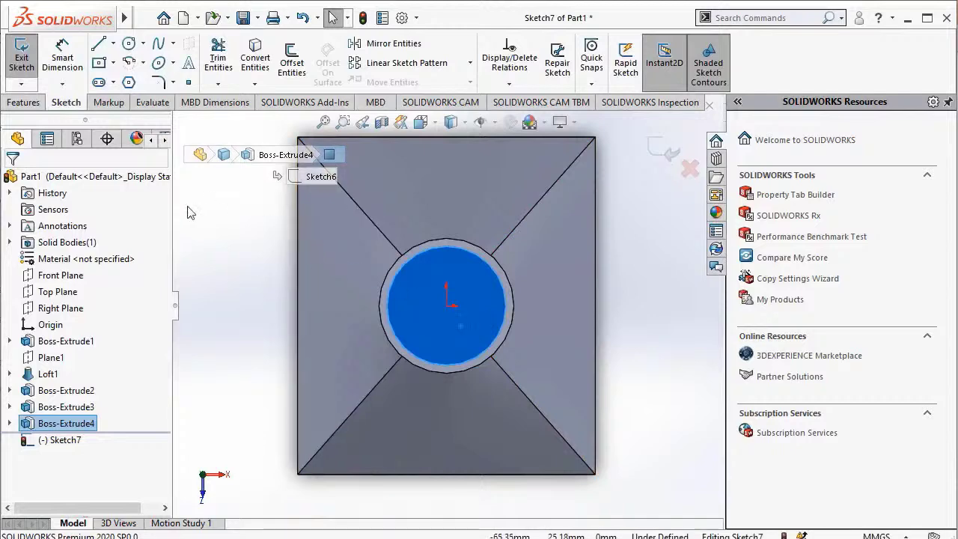
left_click(143, 46)
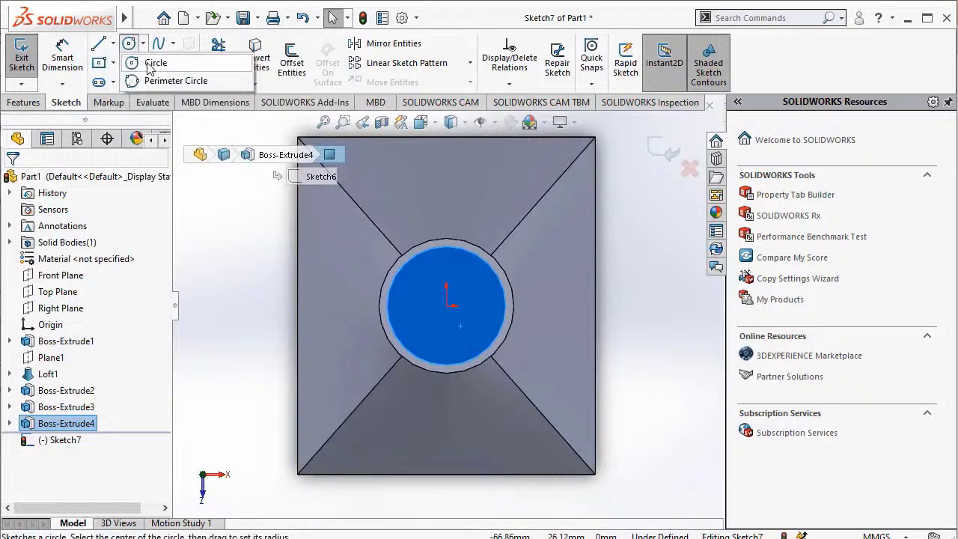
left_click(150, 64)
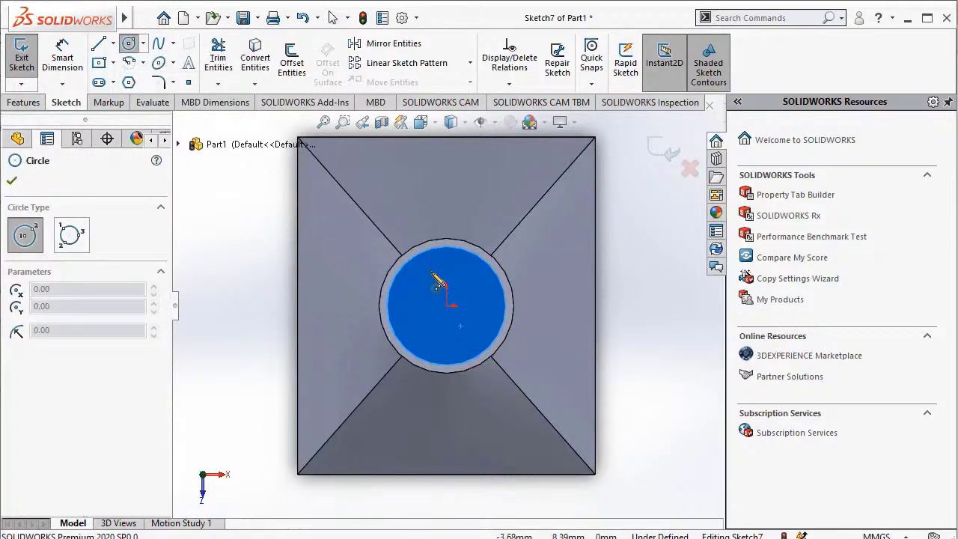
left_click(447, 305)
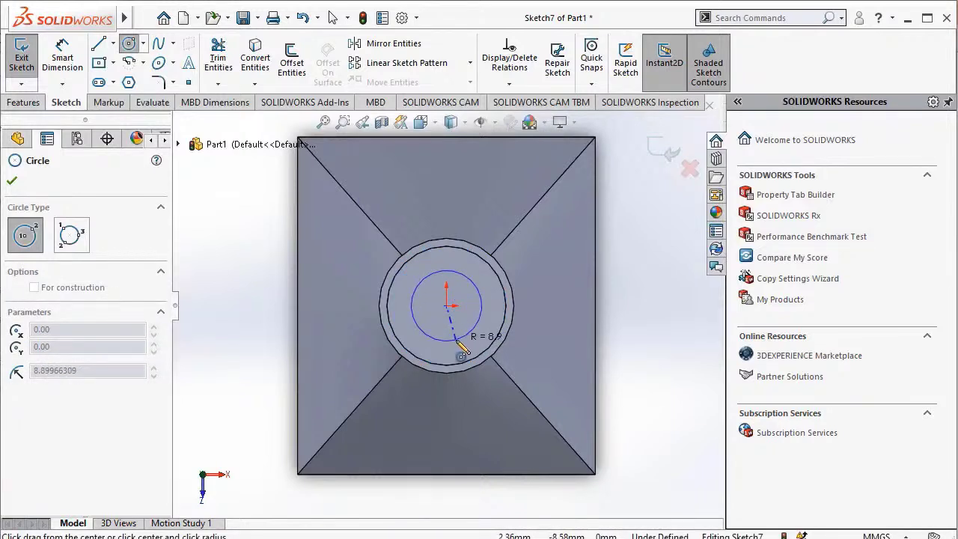
left_click(458, 342)
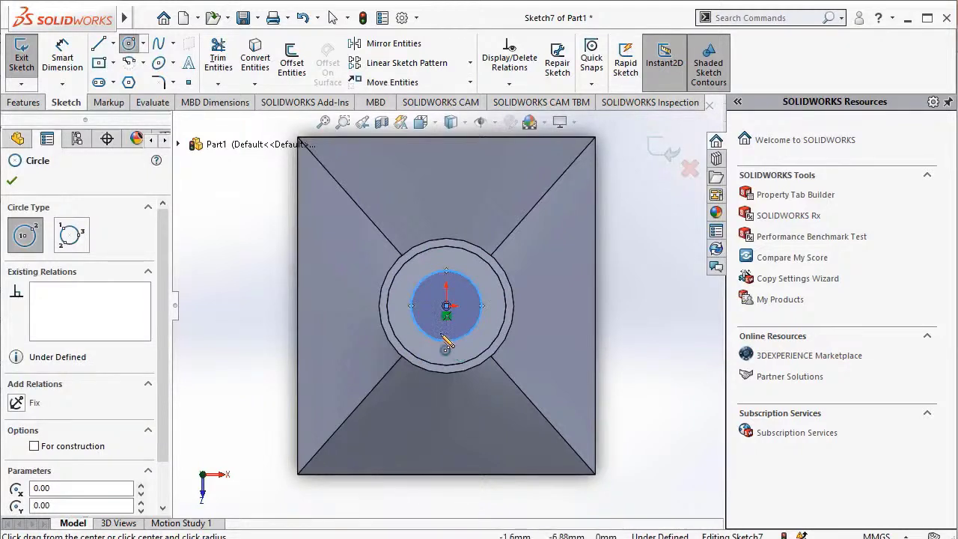
Step: Dimension the diameter of the circle on the boss's top face to 34 mm
left_click(62, 59)
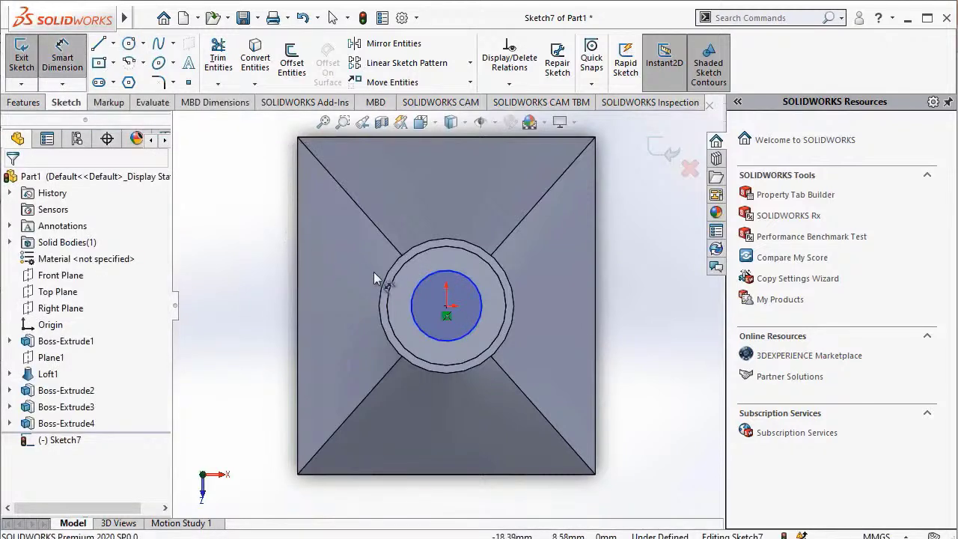
left_click(472, 330)
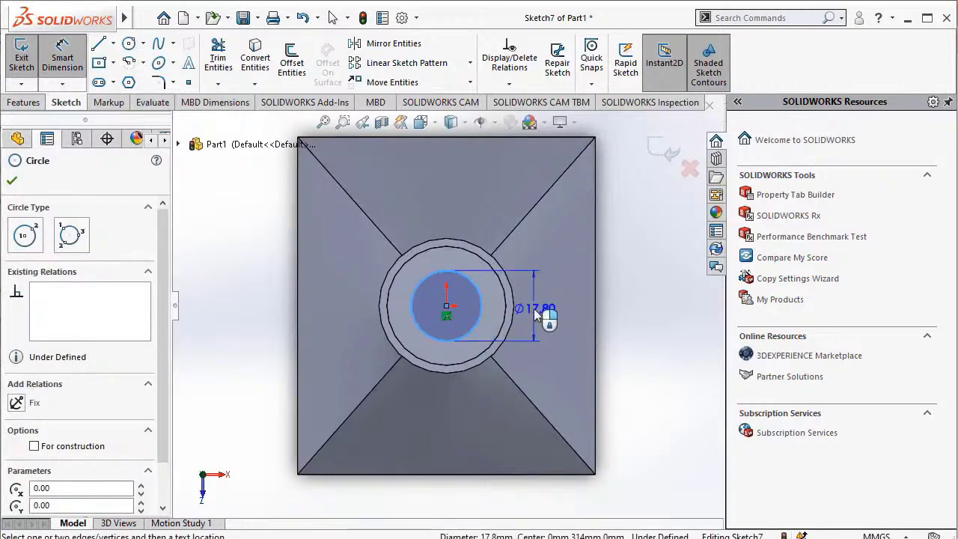
left_click(534, 308)
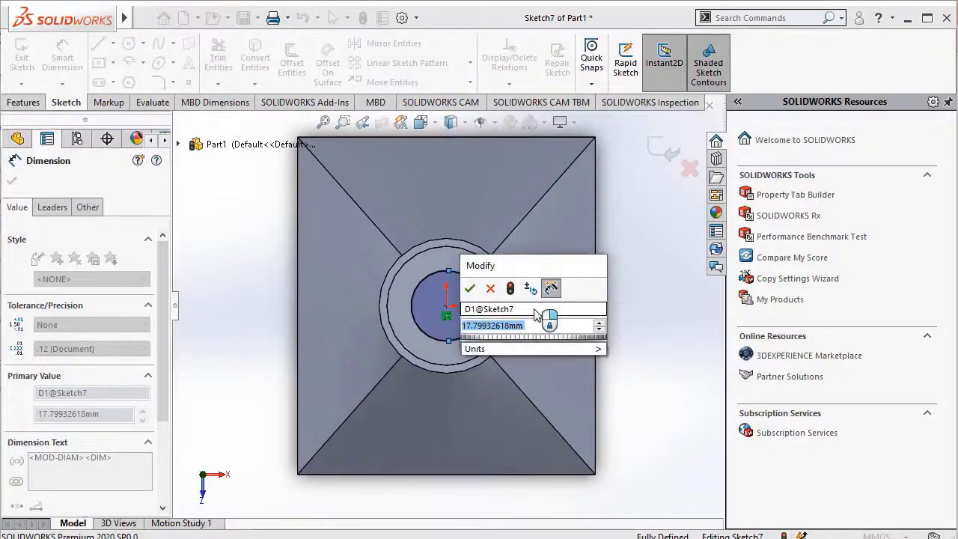
type("34")
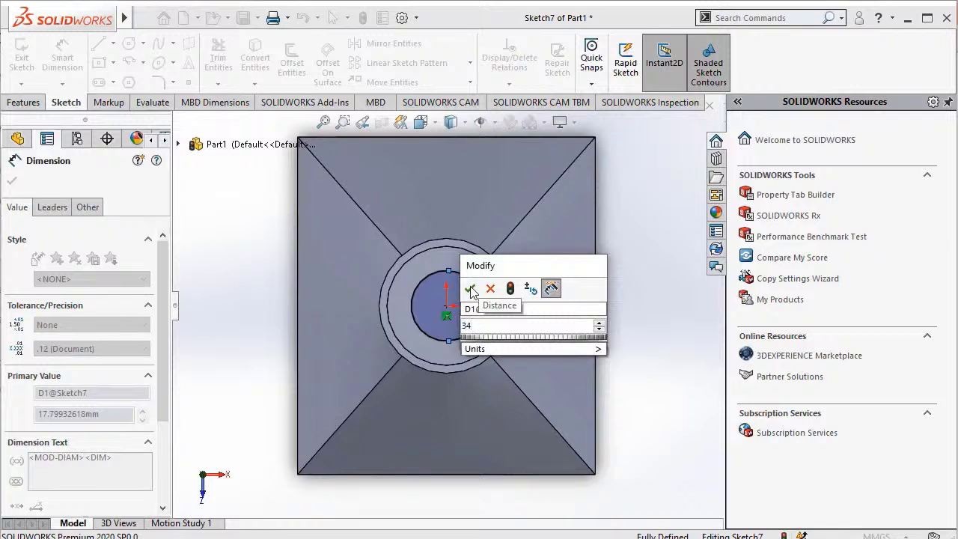
left_click(470, 289)
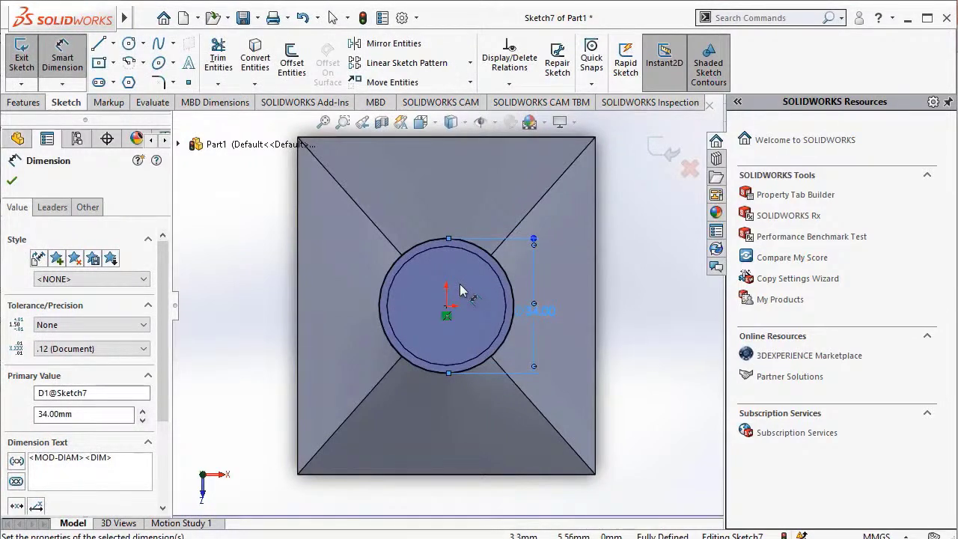
Step: Exit the sketch and extrude the 34 mm circle 7 mm upward as a blind boss merged with the body
left_click(22, 59)
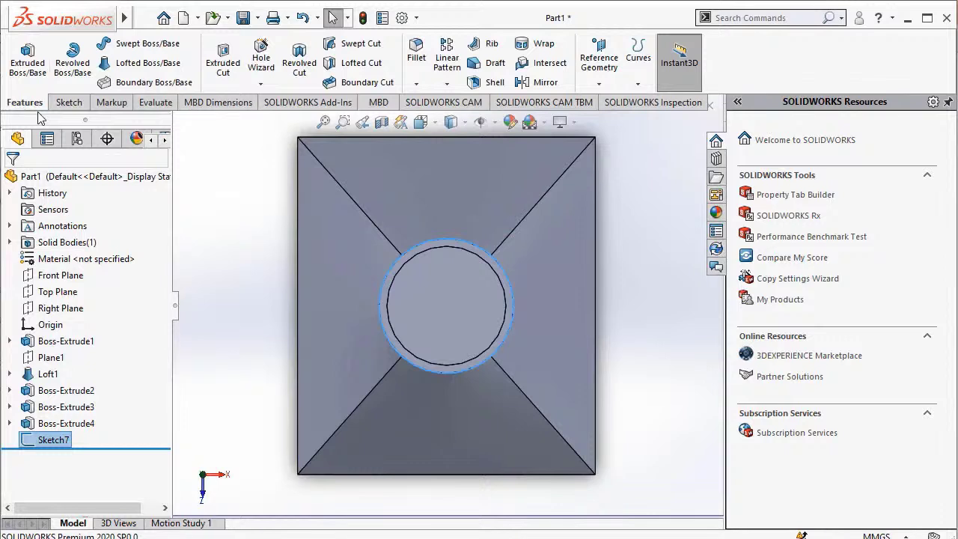
left_click(30, 68)
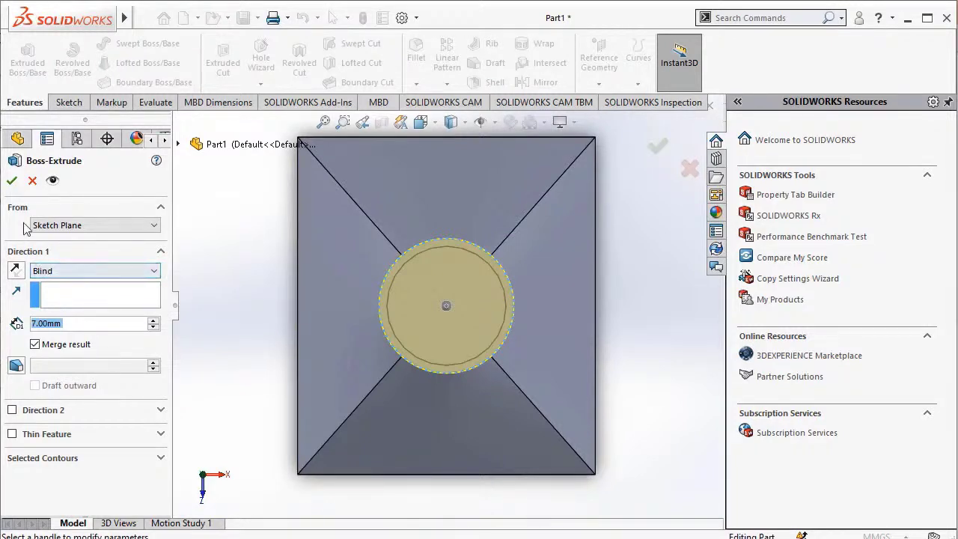
left_click(12, 181)
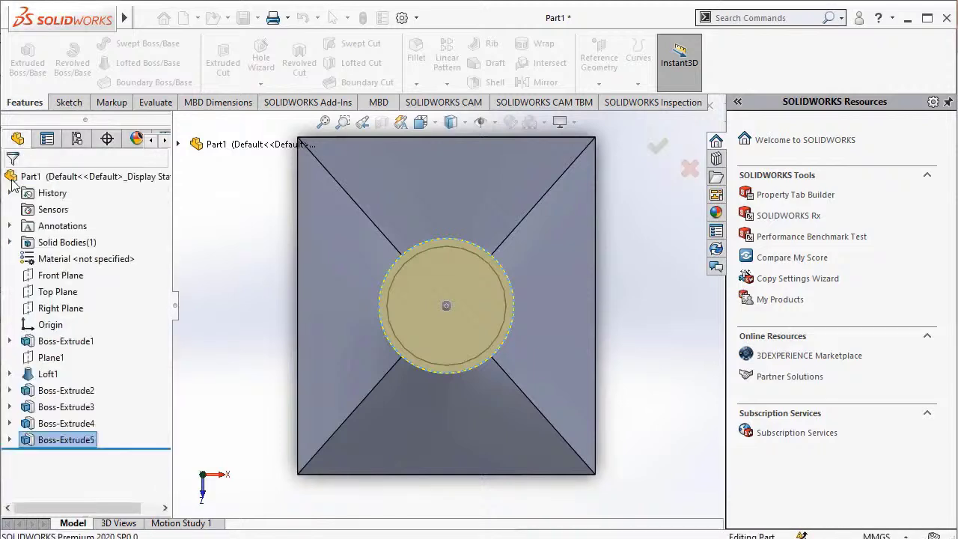
Step: Shell the bottle to a 2 mm wall thickness, removing the circular face at the top of the neck
left_click(743, 16)
type("r")
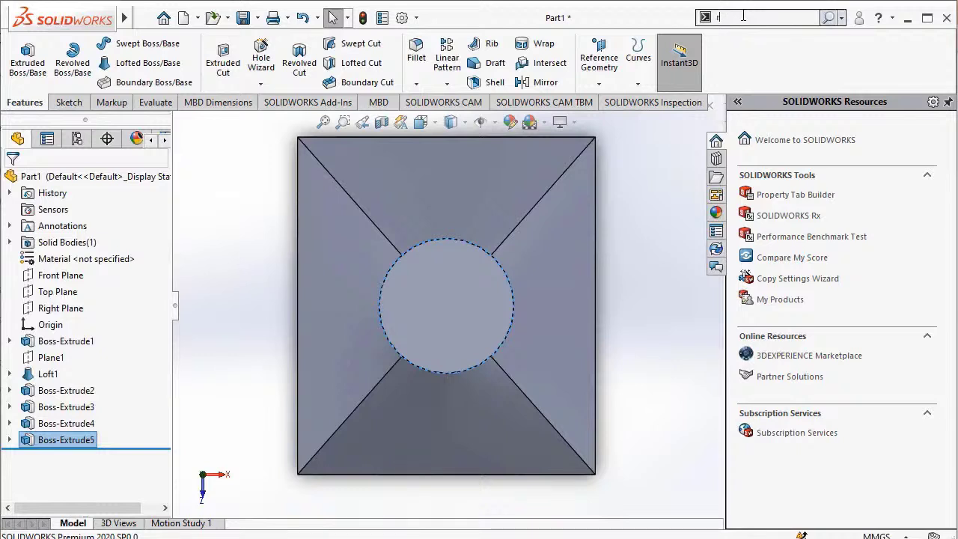
type("otate")
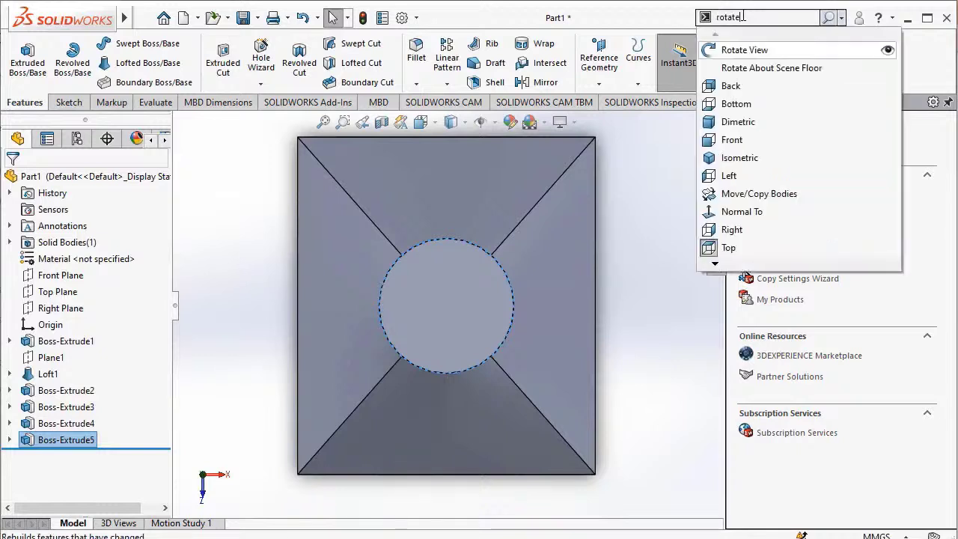
left_click(763, 51)
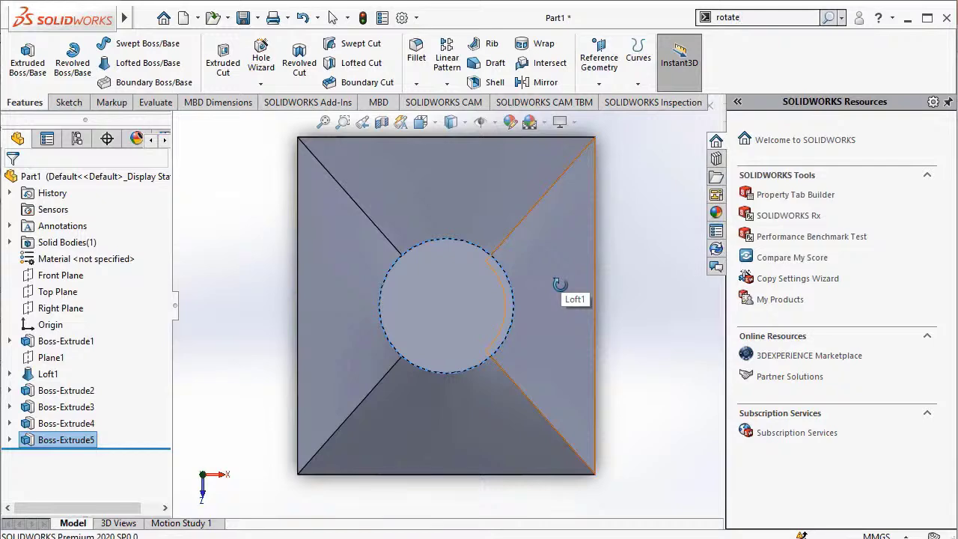
left_click_drag(561, 279, 542, 182)
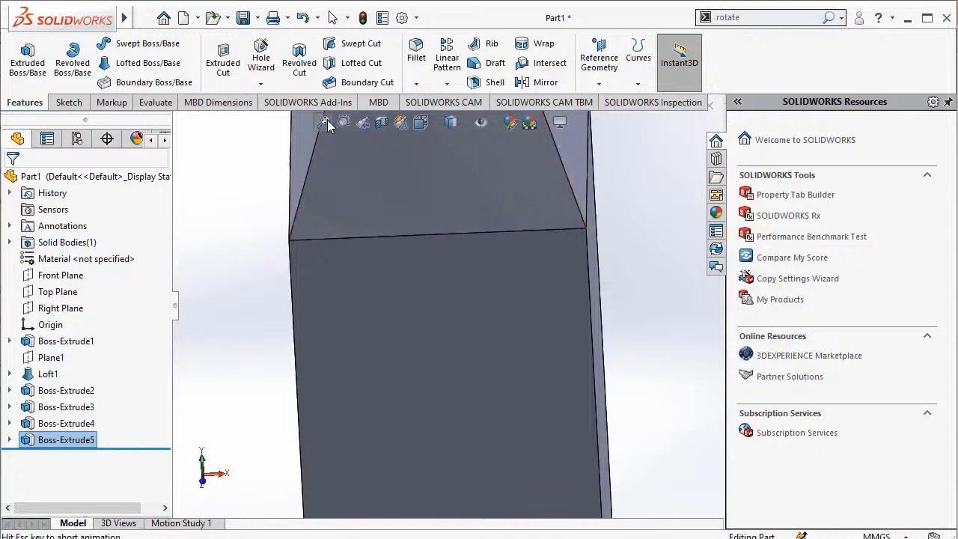
key("f")
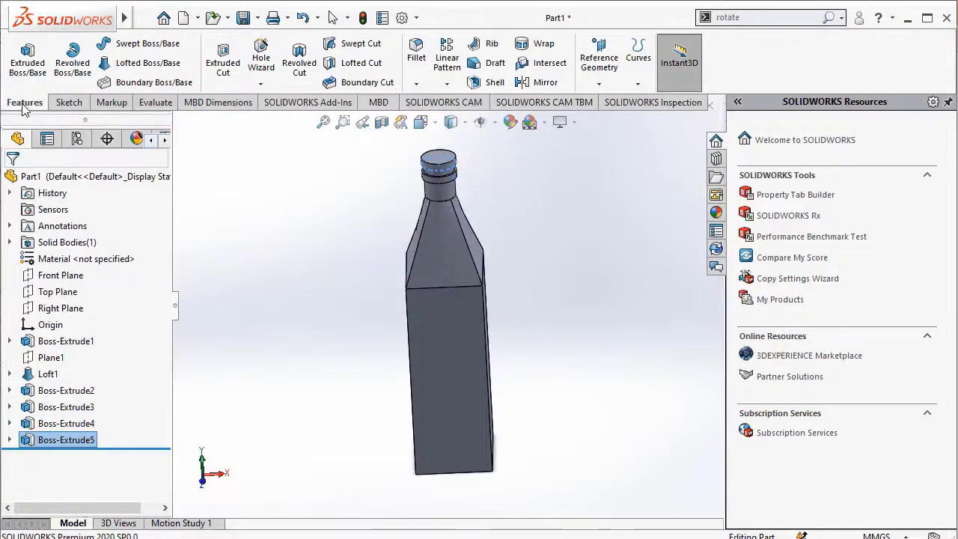
left_click(485, 84)
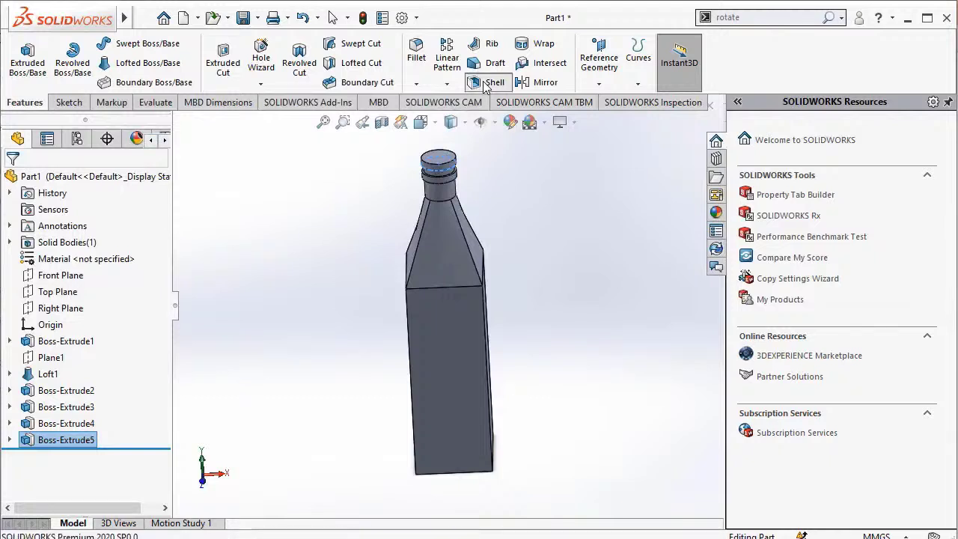
left_click(440, 161)
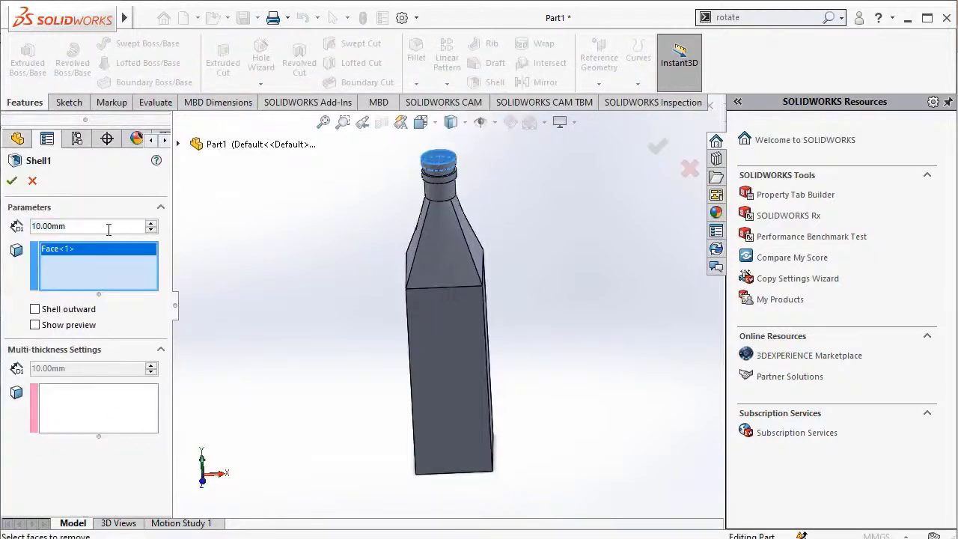
left_click(78, 226)
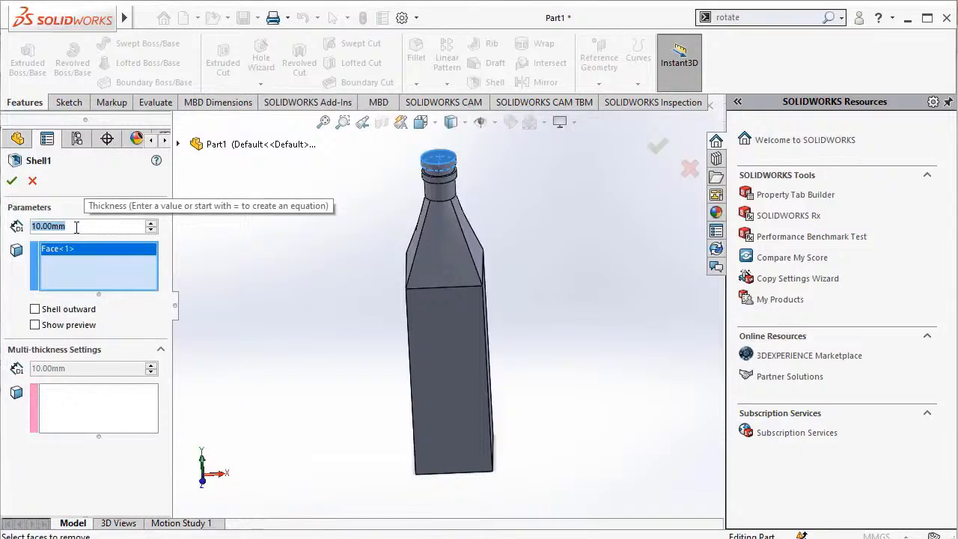
type("2.00")
type("mm")
key("Return")
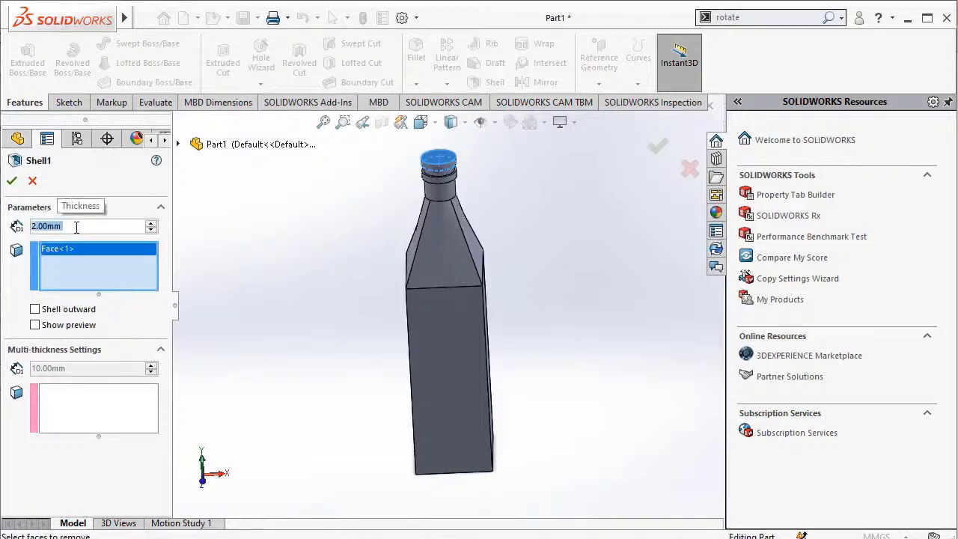
left_click(13, 185)
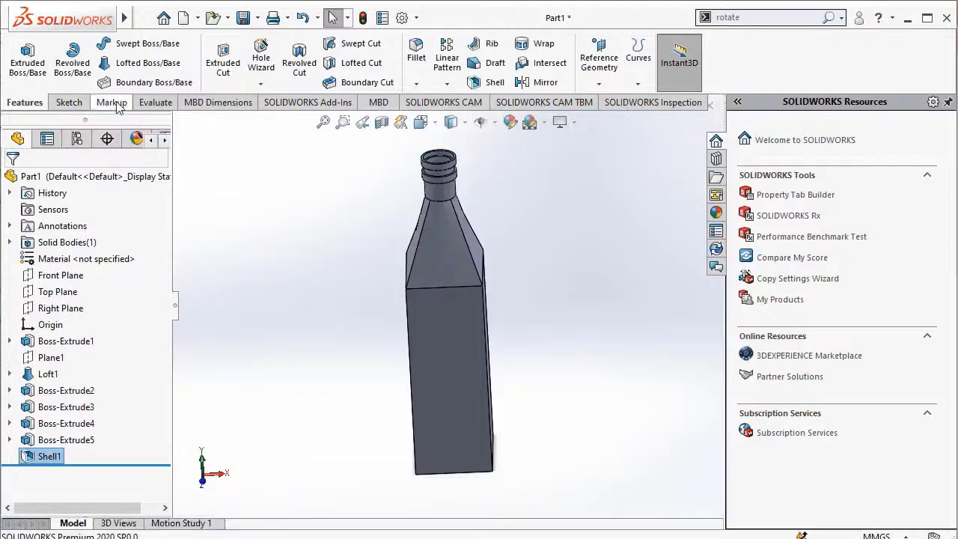
Step: Fillet the long vertical edges of the body and the sloping shoulder edges with a 10 mm radius
left_click(417, 51)
left_click(464, 236)
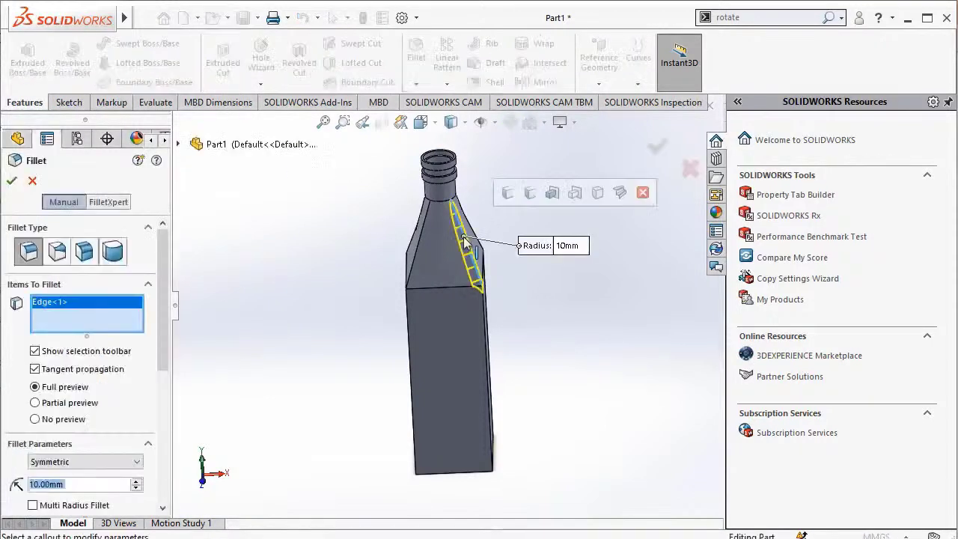
left_click(485, 323)
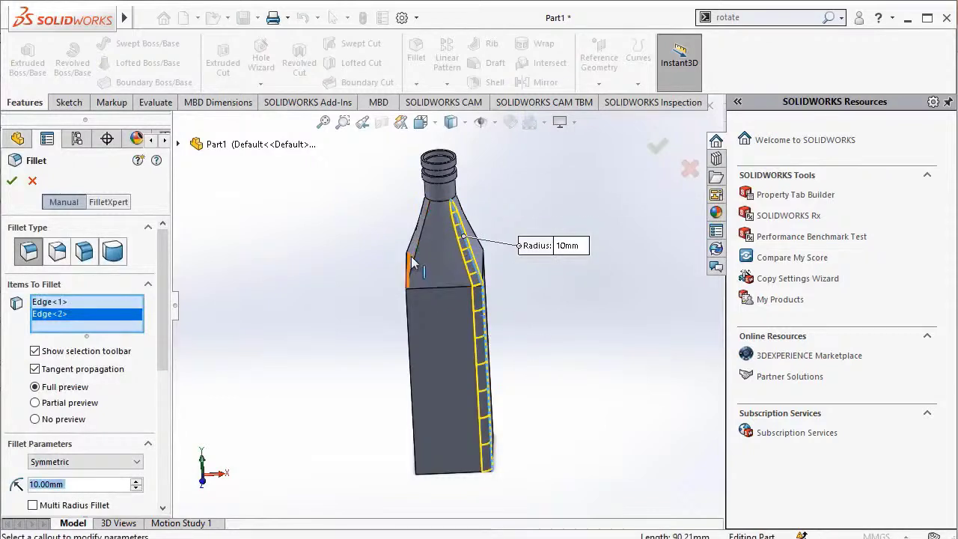
left_click(416, 263)
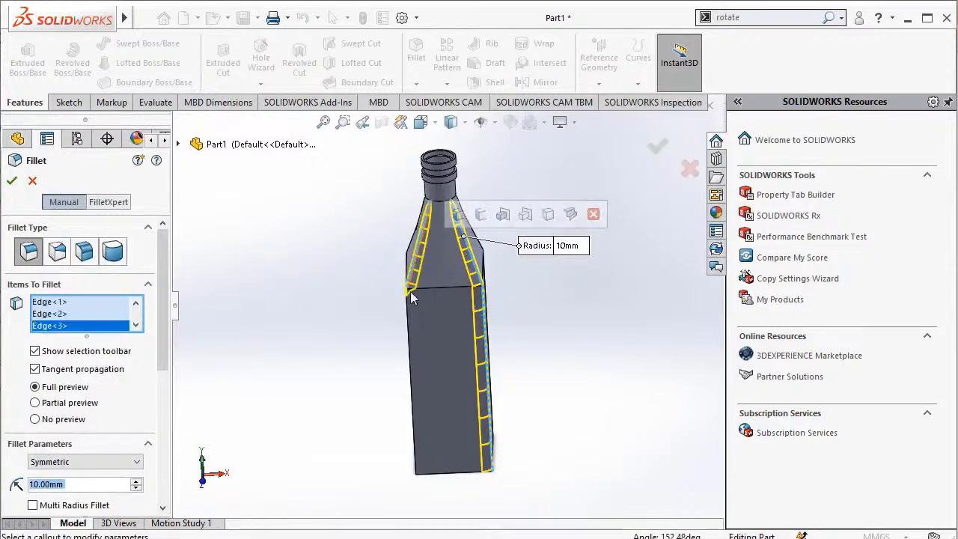
left_click(408, 346)
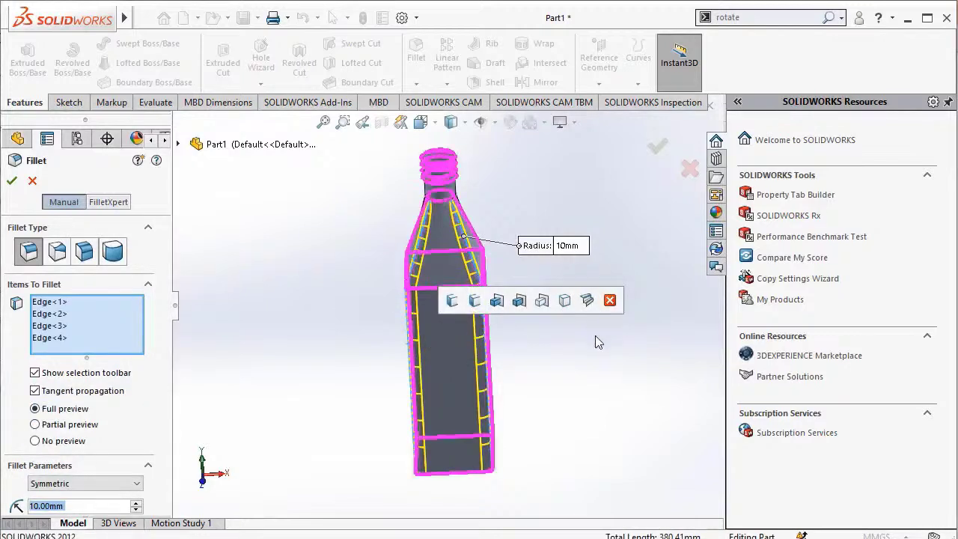
left_click(771, 18)
left_click(776, 52)
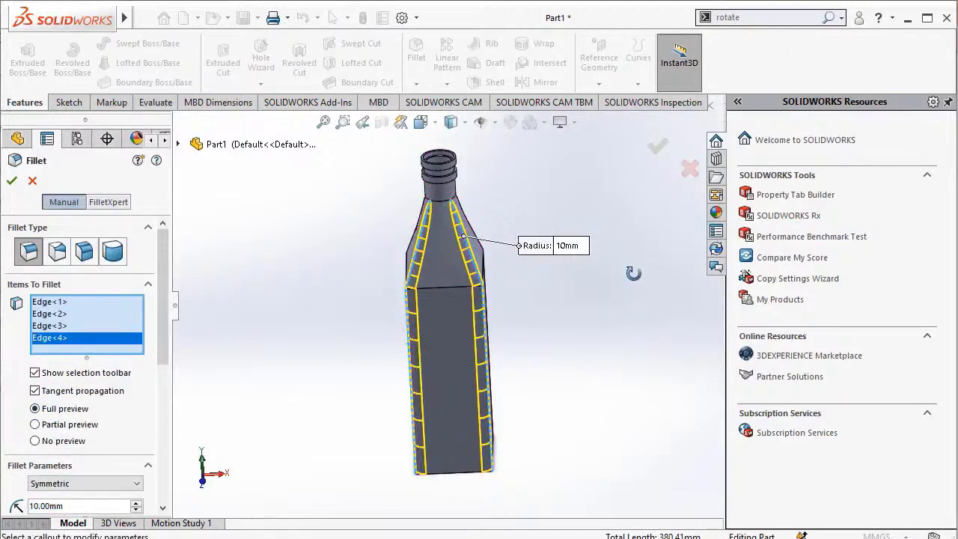
left_click_drag(551, 321, 449, 356)
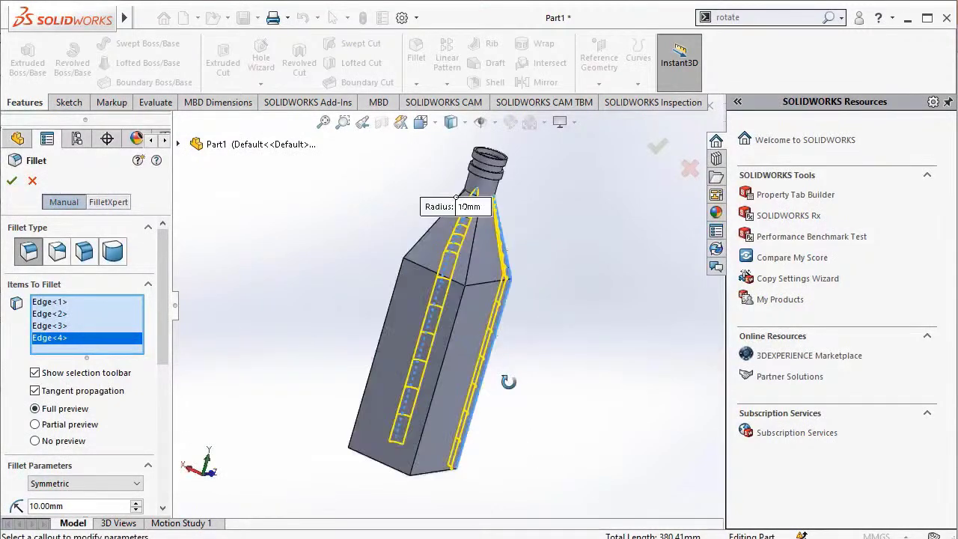
left_click(387, 319)
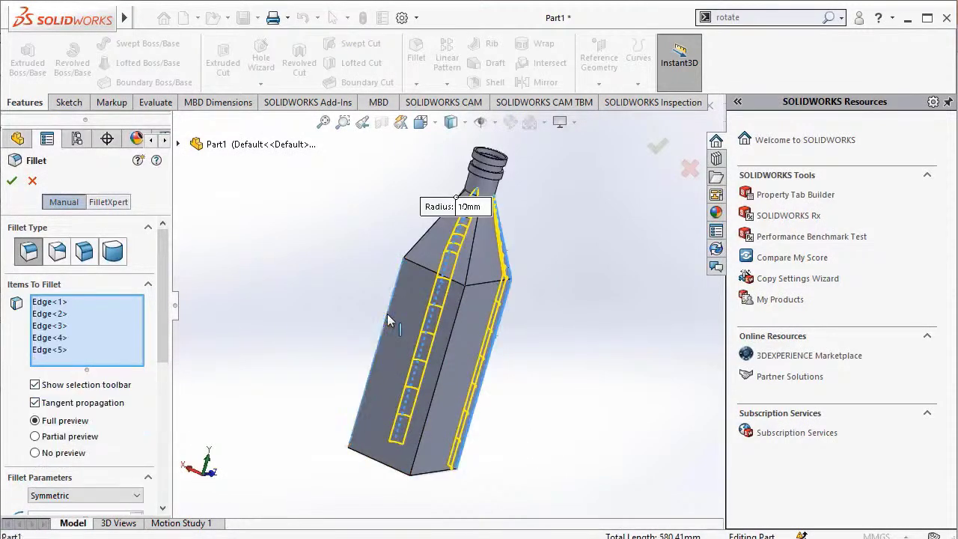
left_click(431, 229)
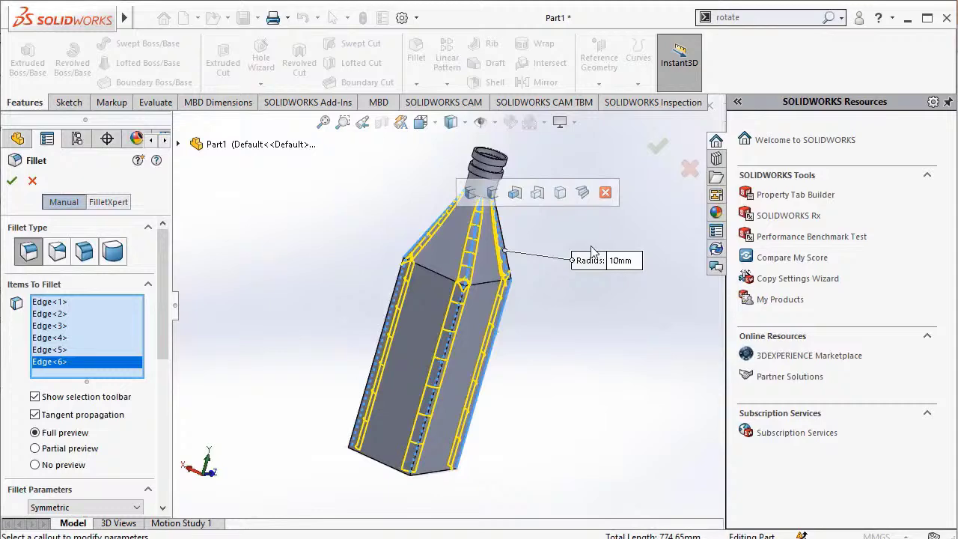
left_click(657, 149)
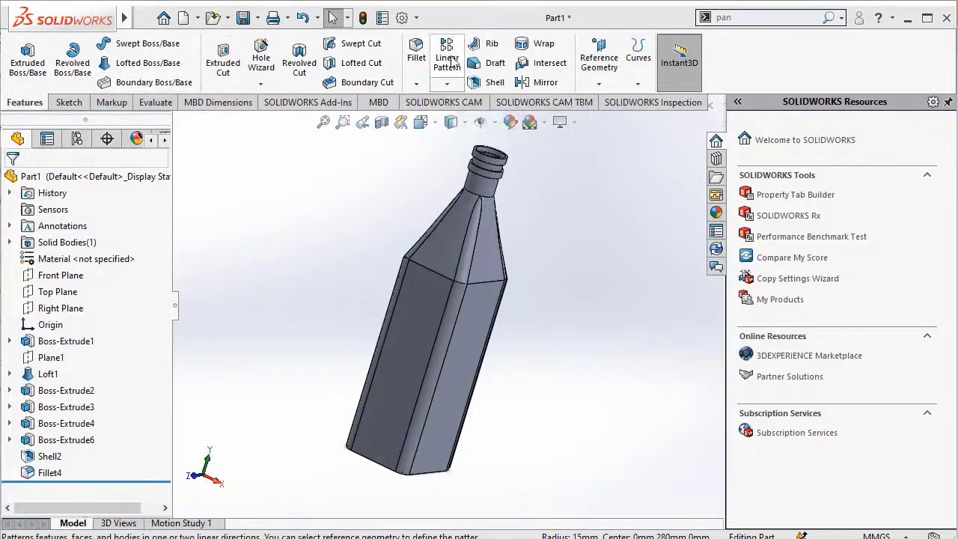
Step: Fillet the circular edge where the neck meets the sloping shoulder with a 15 mm radius
left_click(420, 67)
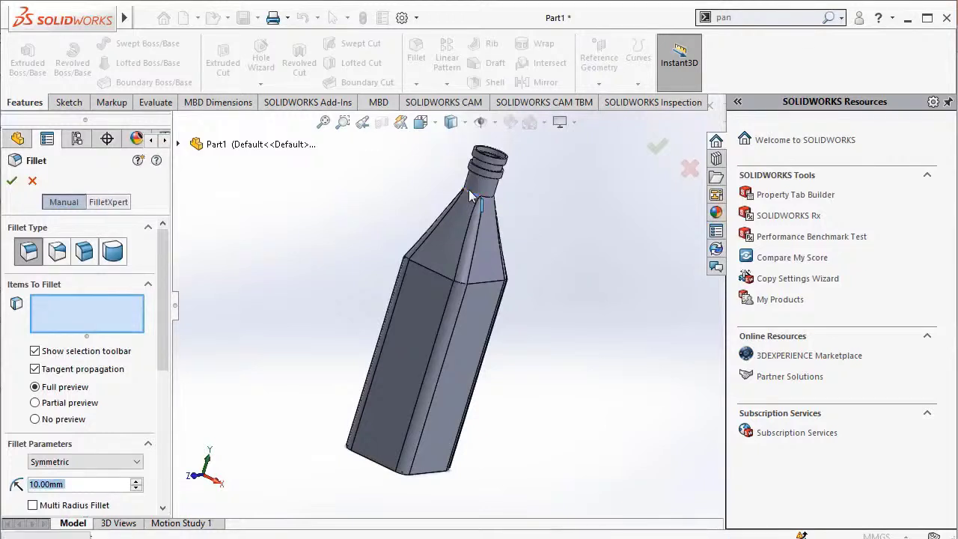
left_click(470, 194)
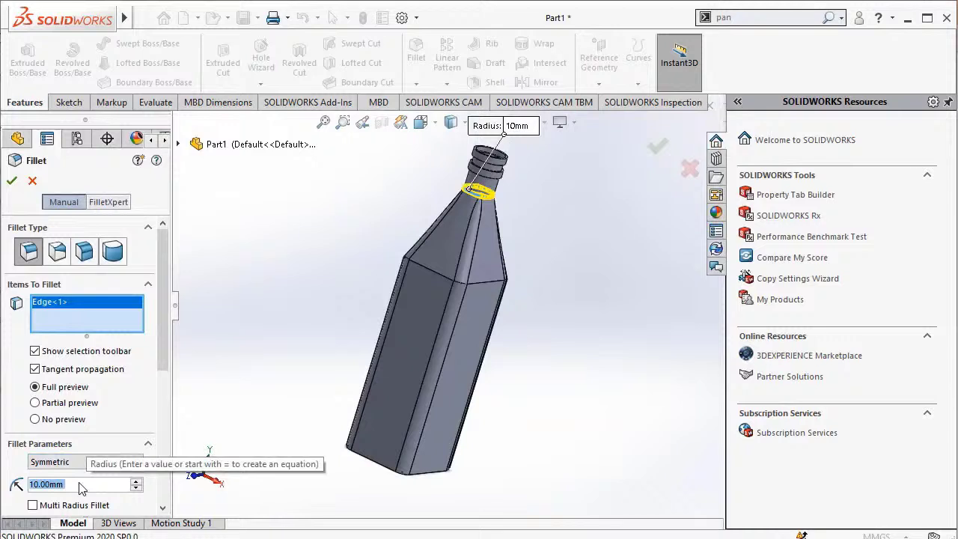
type("15")
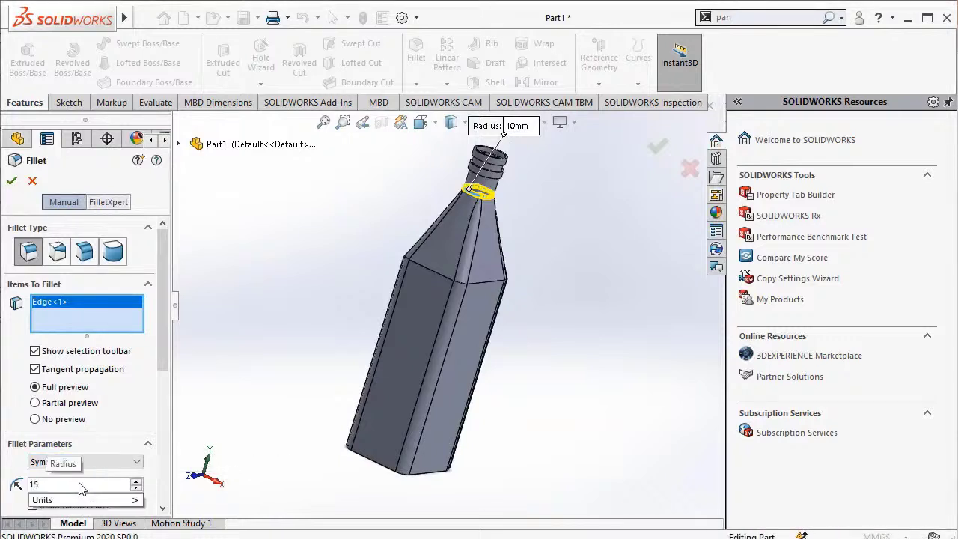
key("Return")
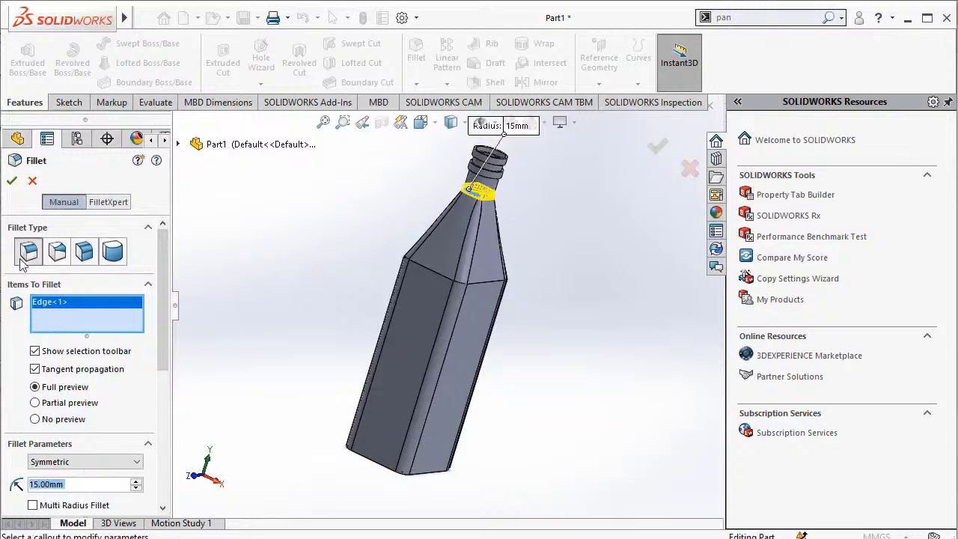
left_click(12, 183)
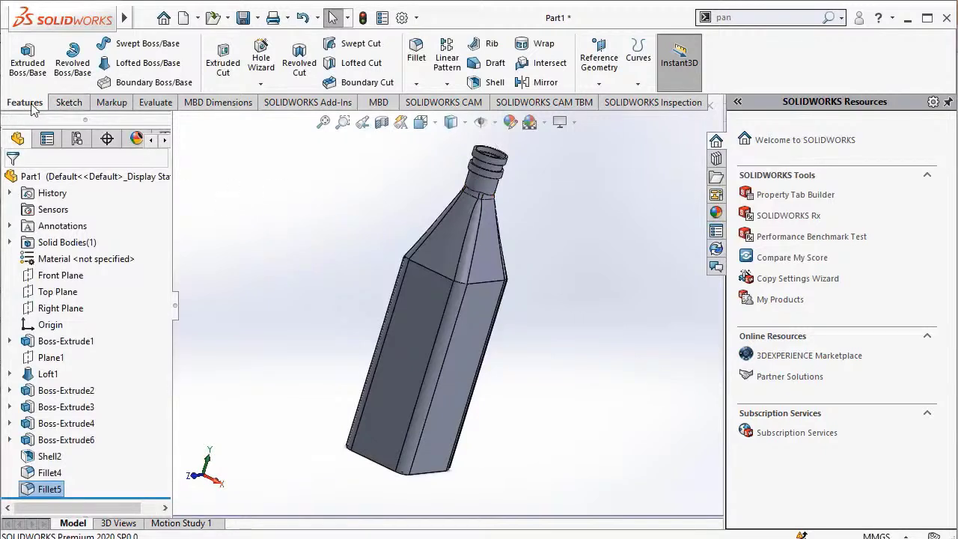
Step: Fillet the top rim face and the outer and inner edges of the neck rings with a 1 mm radius
left_click(416, 58)
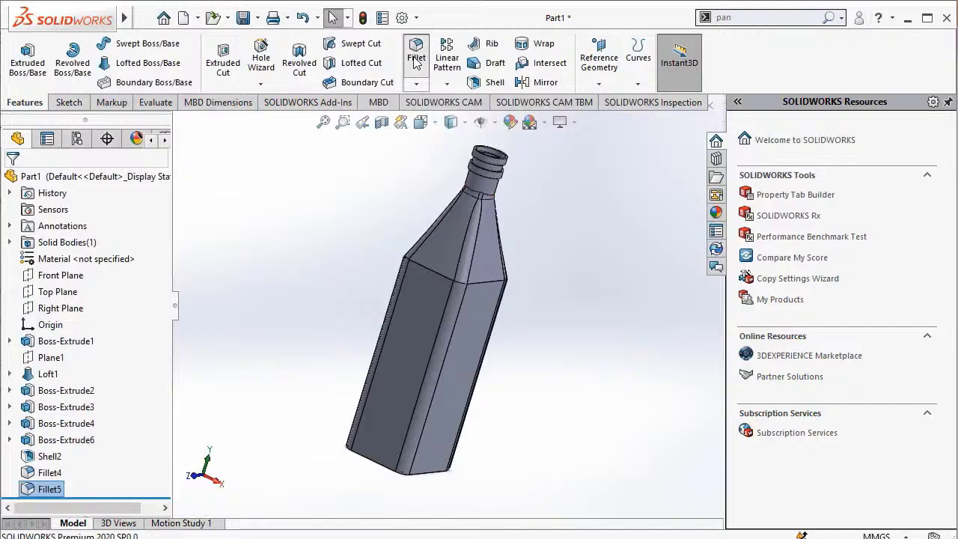
left_click(503, 167)
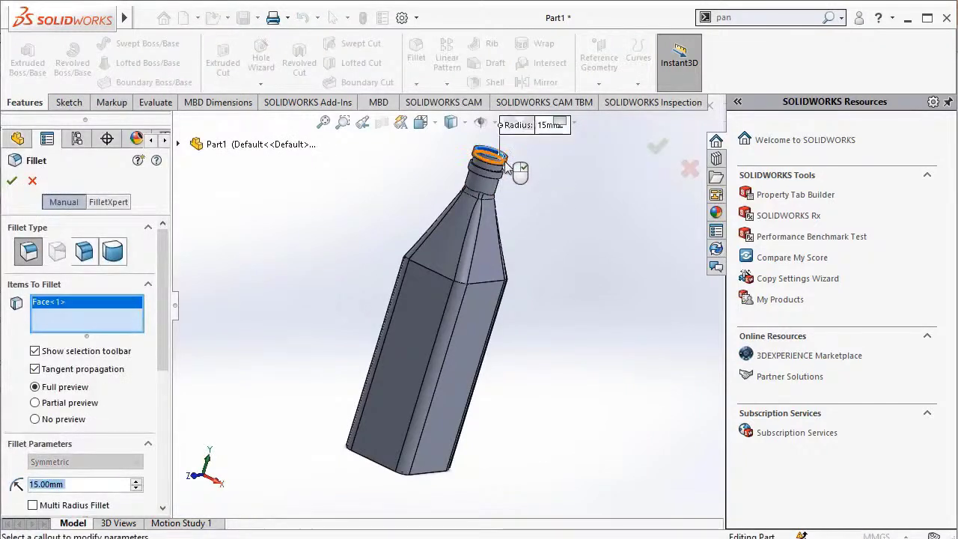
left_click(504, 169)
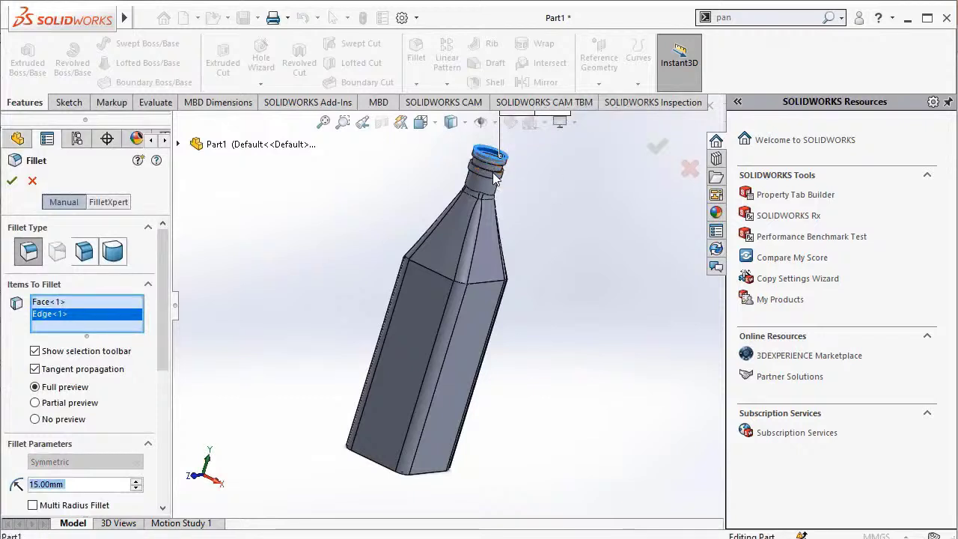
left_click(495, 179)
left_click(494, 183)
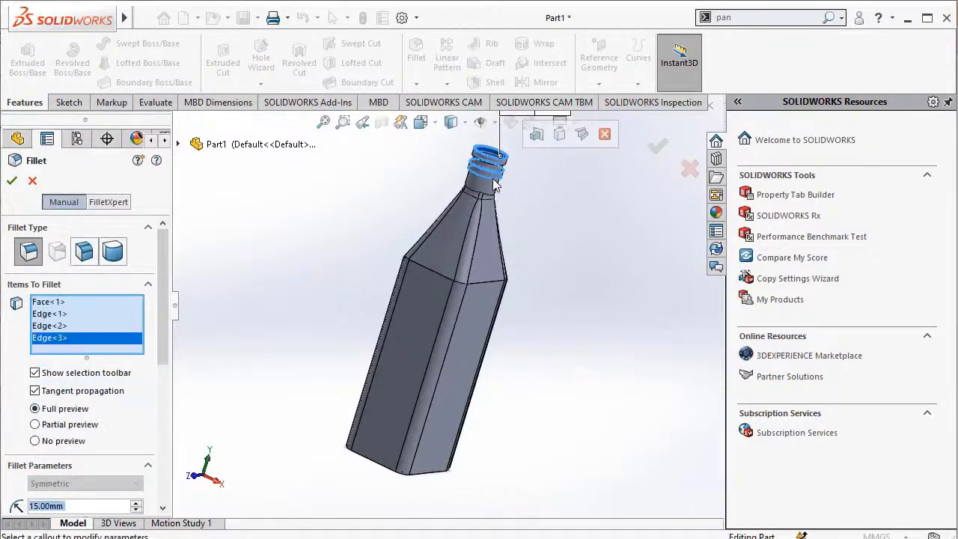
left_click(494, 173)
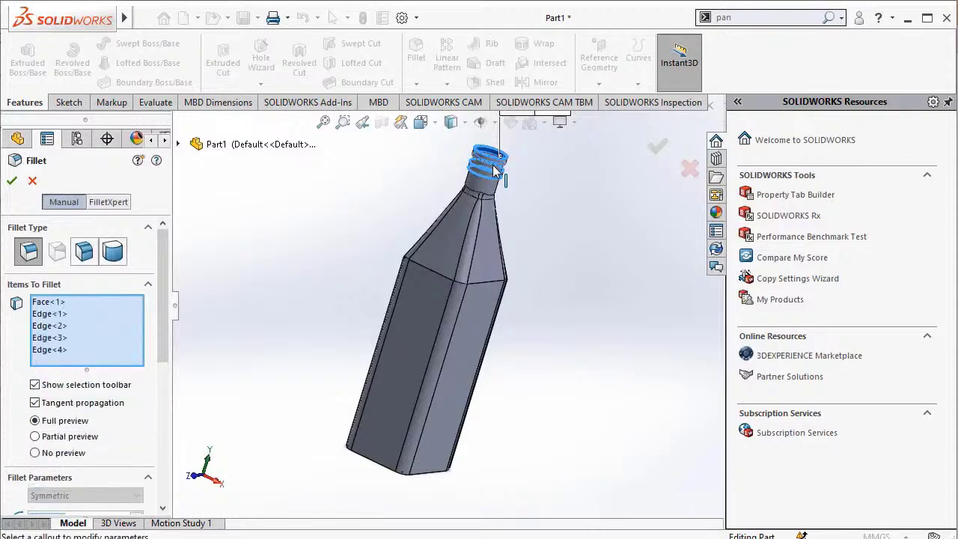
left_click(793, 17)
type("rotate")
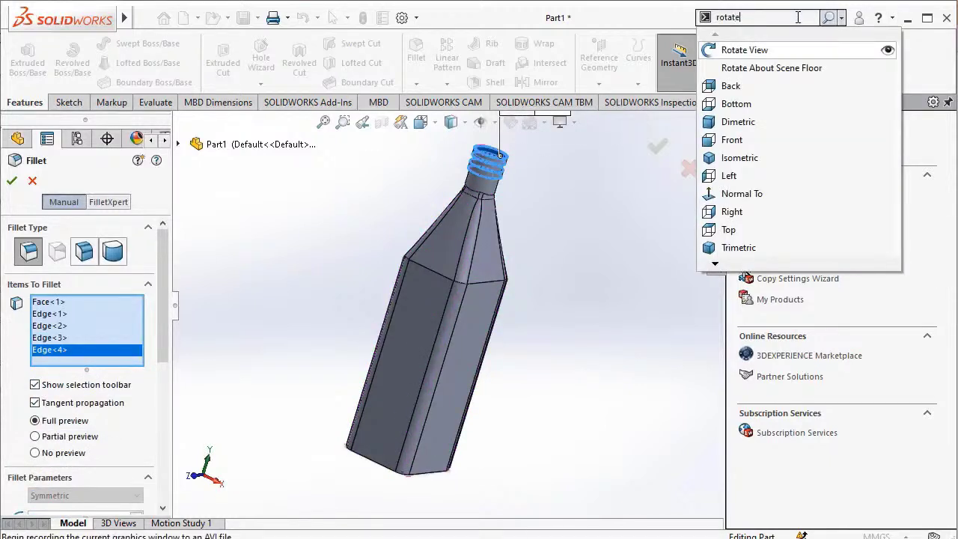
left_click(782, 51)
left_click_drag(575, 179, 551, 223)
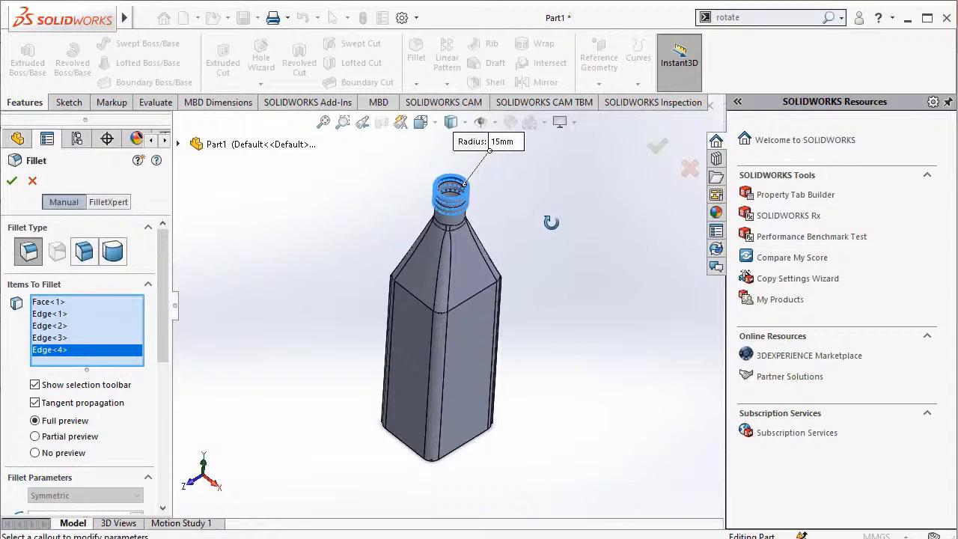
left_click(451, 191)
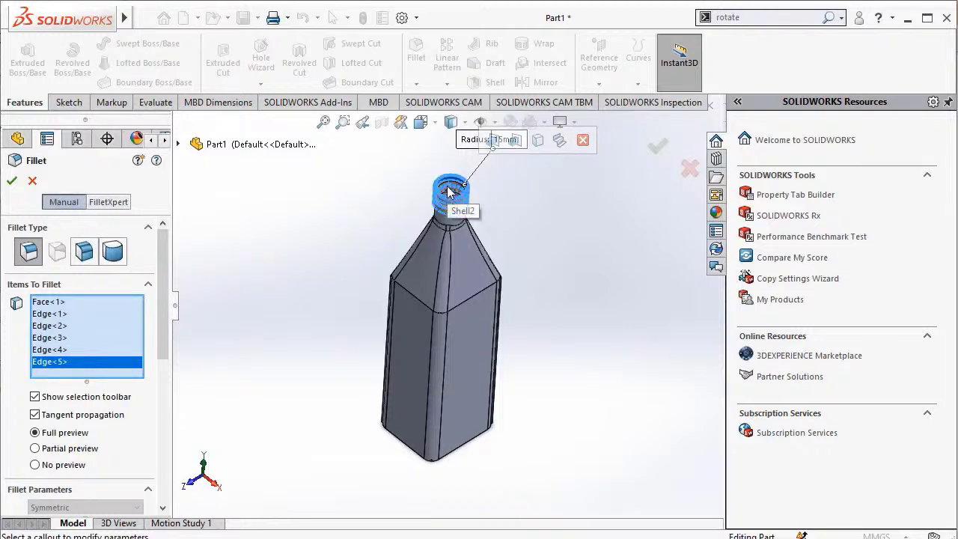
left_click(447, 188)
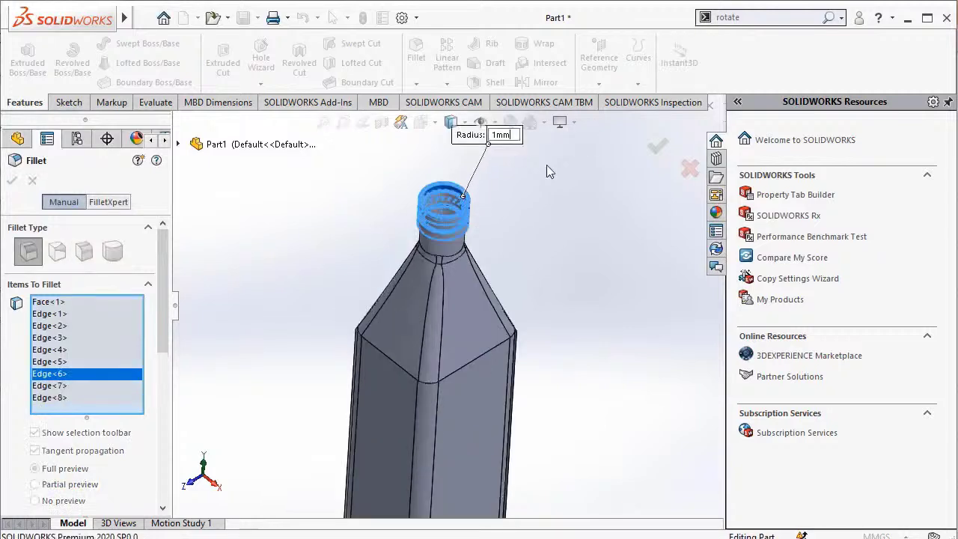
key("Return")
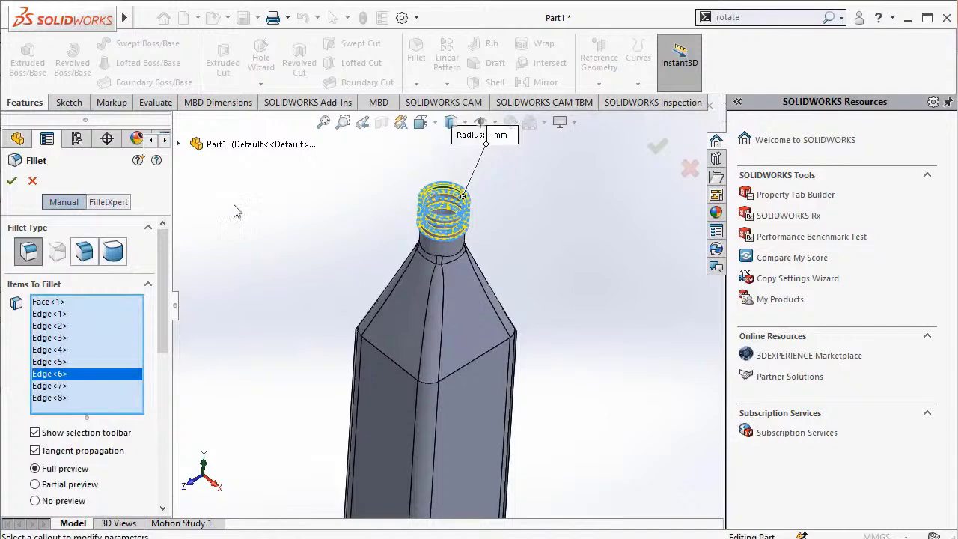
left_click(12, 181)
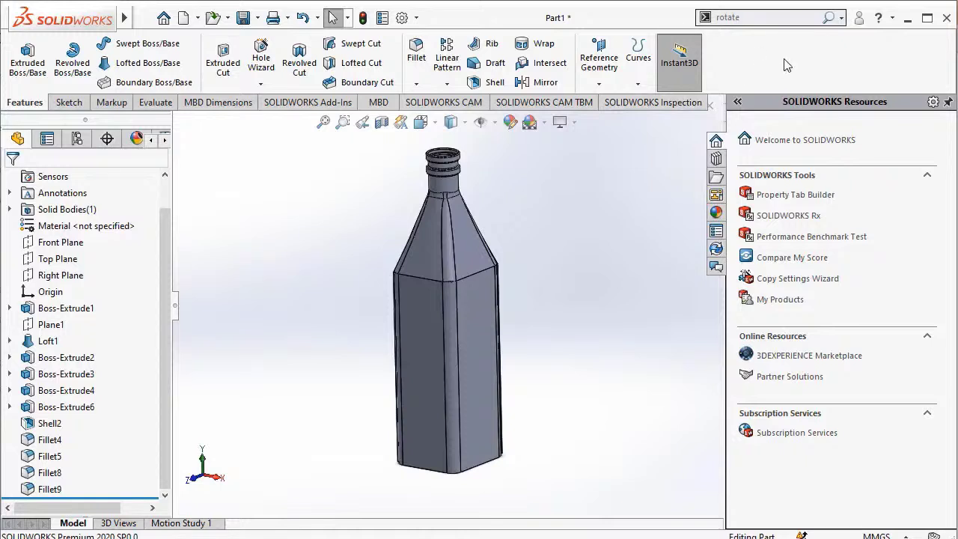
Step: Sketch a center rectangle about 96 x 114 mm on the bottle's inner floor face, centred on the origin
left_click(829, 18)
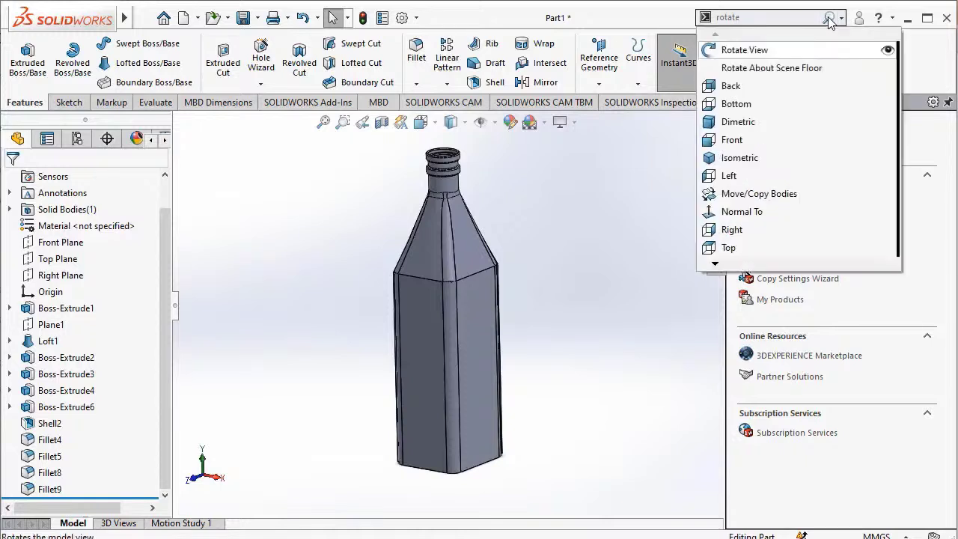
left_click(774, 51)
left_click_drag(538, 217, 440, 387)
key("Escape")
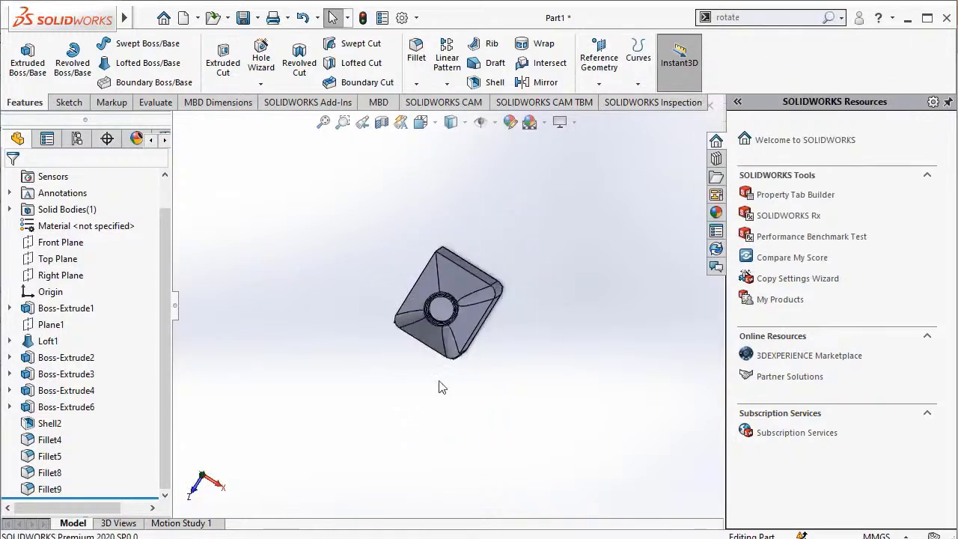
left_click(442, 320)
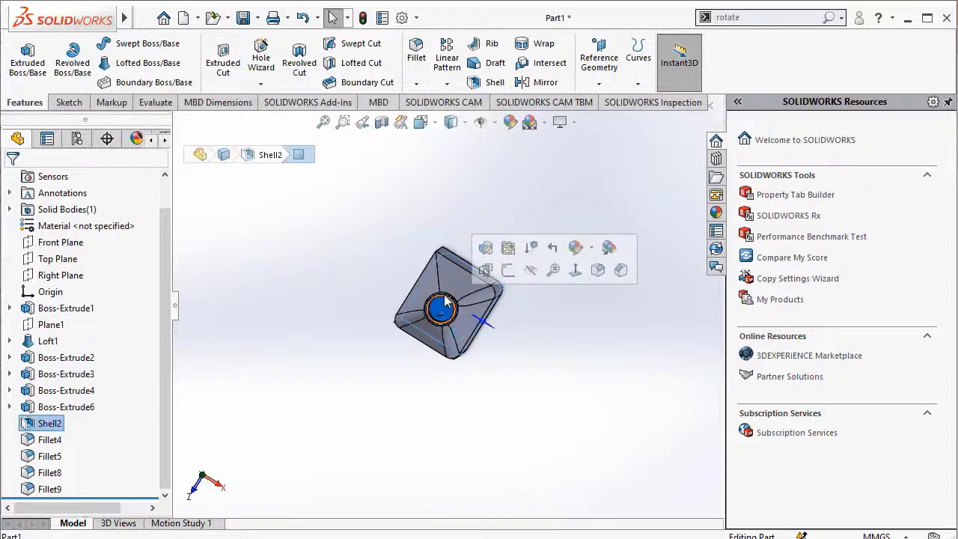
left_click(507, 270)
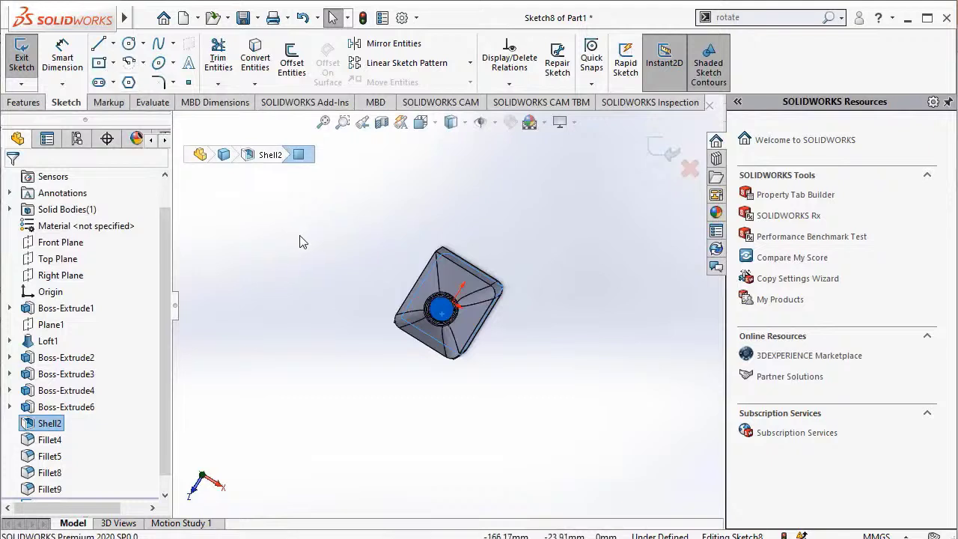
left_click(103, 65)
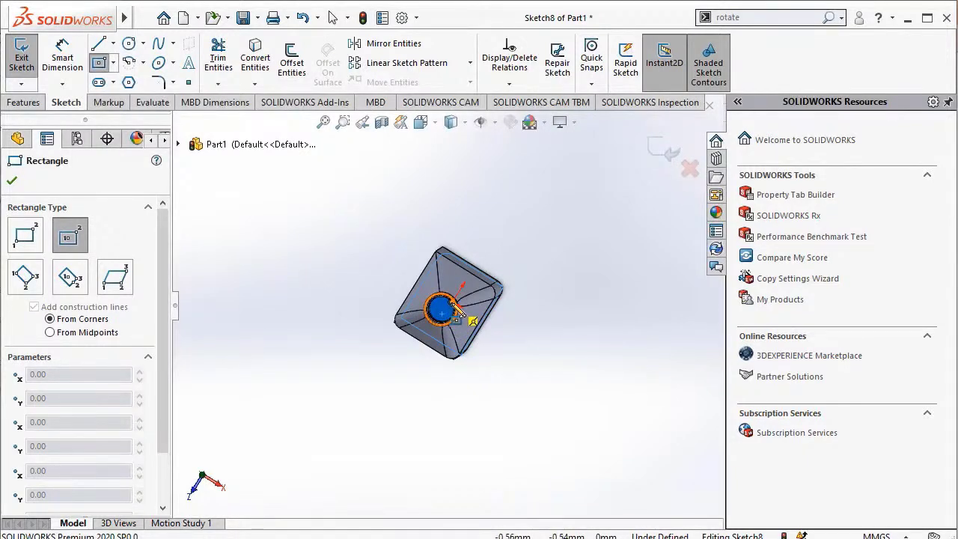
left_click(449, 312)
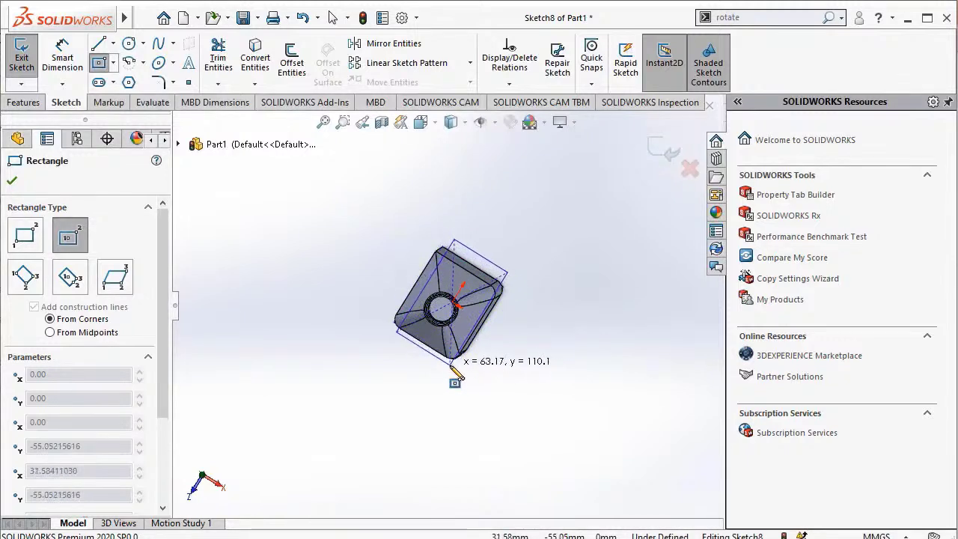
left_click(463, 376)
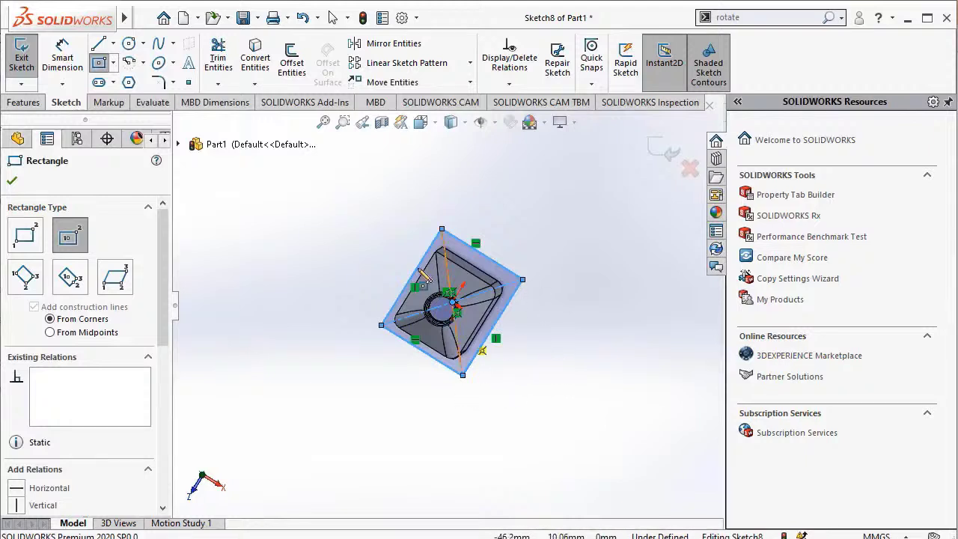
Step: Dimension the rectangle on the inner floor to 70 mm and 65 mm on its adjacent sides
left_click(78, 67)
left_click(77, 68)
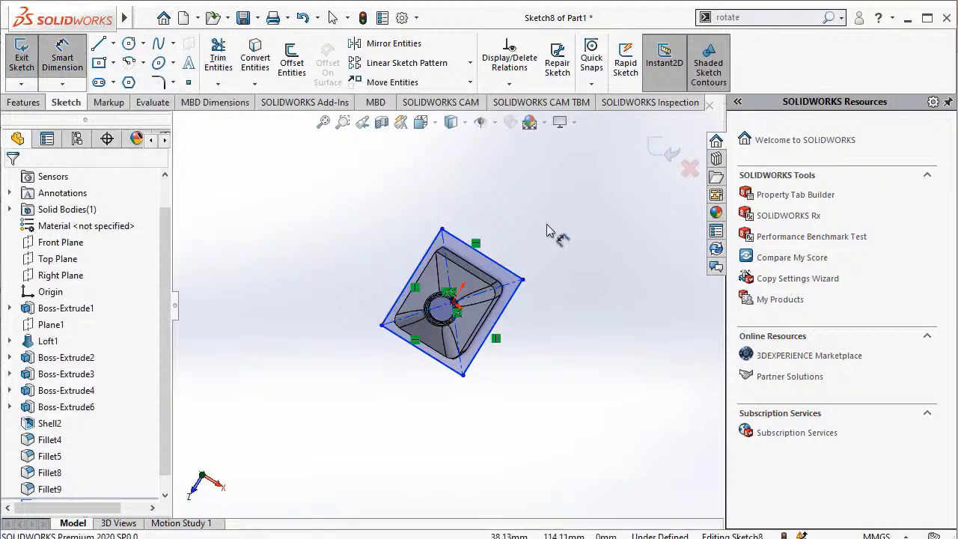
left_click(499, 266)
left_click(509, 228)
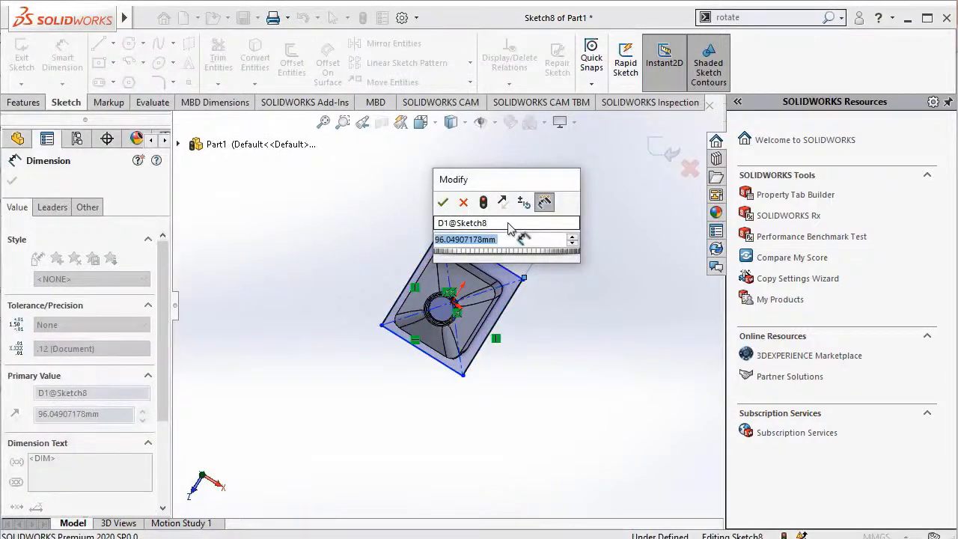
type("70")
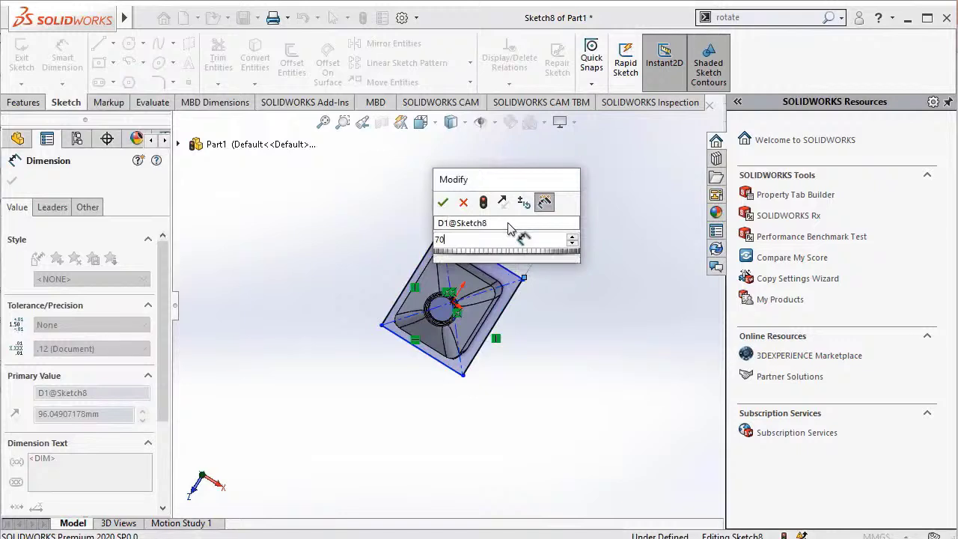
key("Escape")
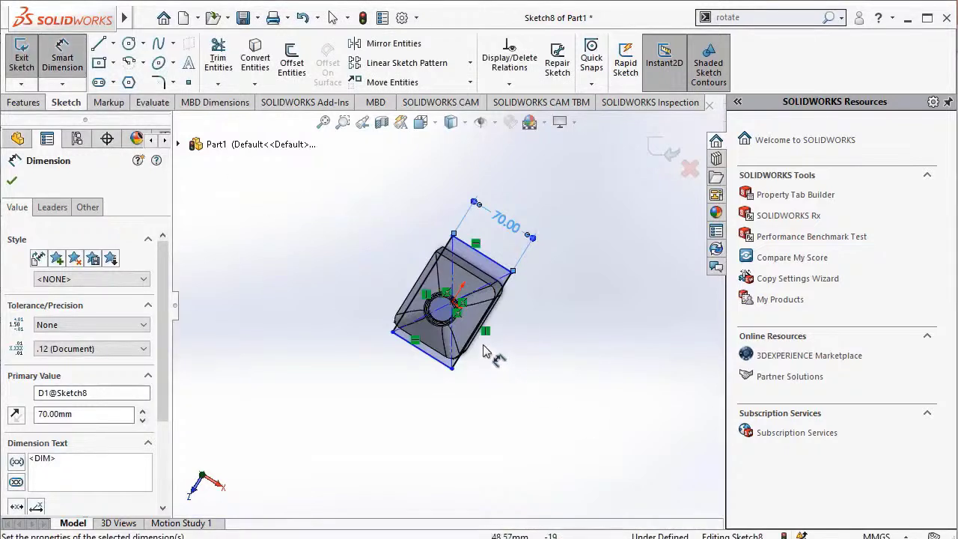
left_click(458, 363)
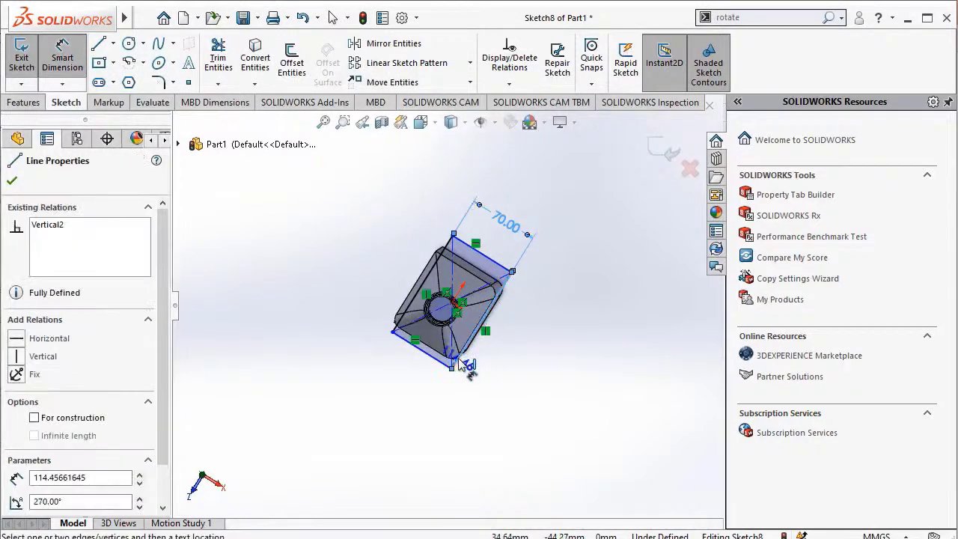
left_click(500, 356)
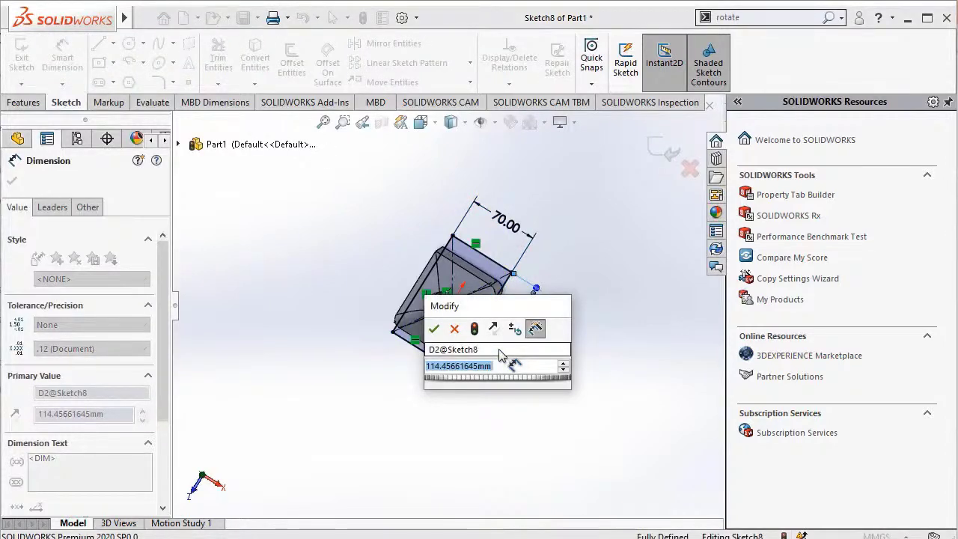
type("65")
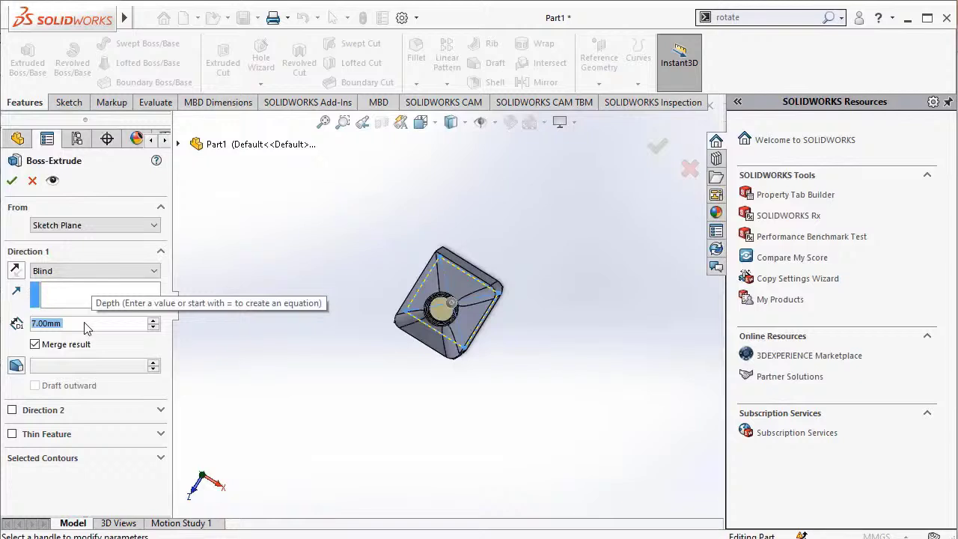
Step: Extrude the 70 x 65 mm rectangle 200 mm as a blind boss merged with the body
type("200")
key("Return")
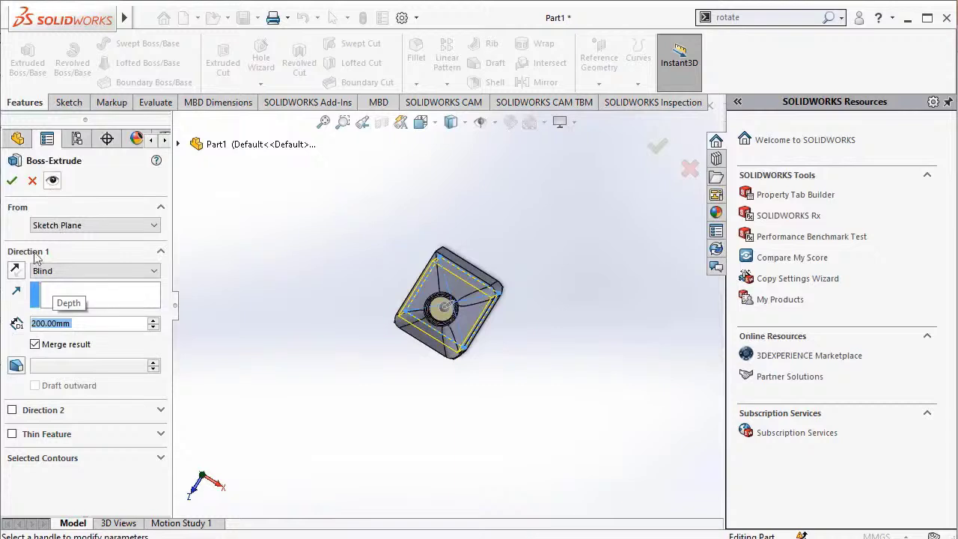
left_click(11, 180)
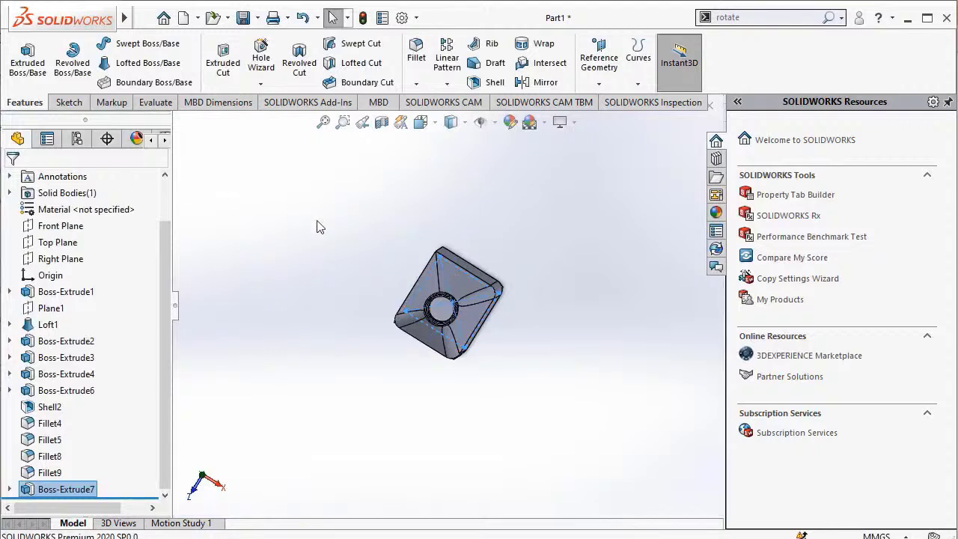
Step: Examine the whole bottle standing upright from an angled side view
left_click(824, 21)
left_click(797, 51)
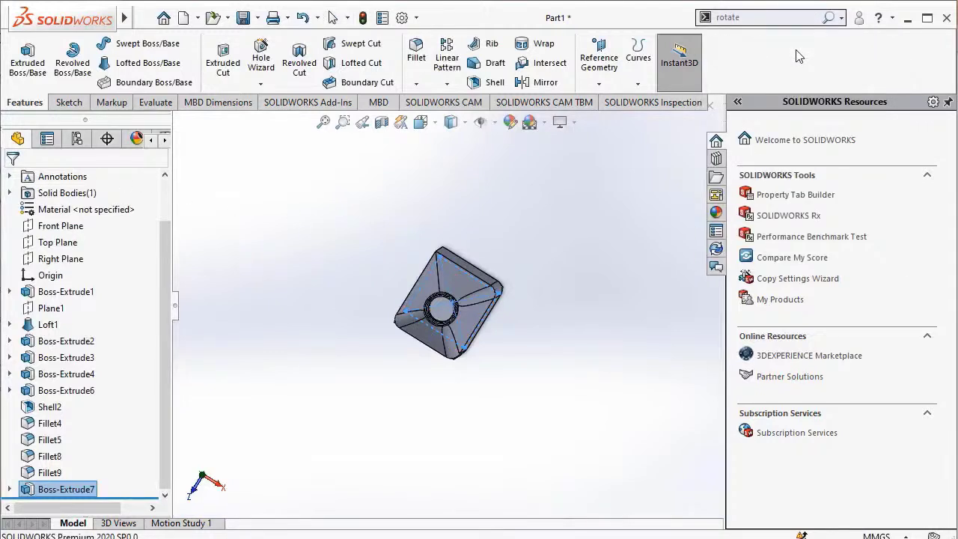
left_click_drag(497, 308, 496, 207)
left_click(323, 122)
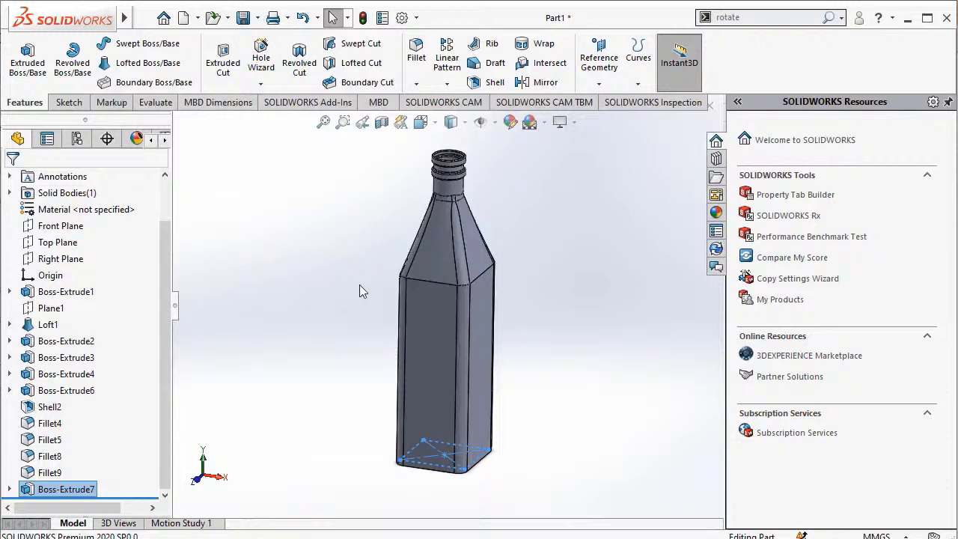
mouse_move(127, 17)
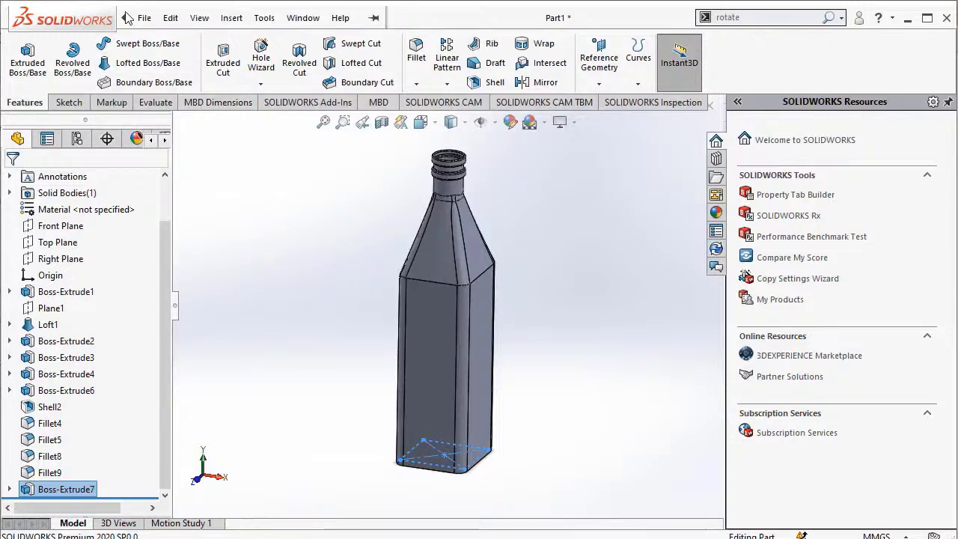
Step: Save the bottle part in the References folder under the file name "bottle glass."
left_click(142, 17)
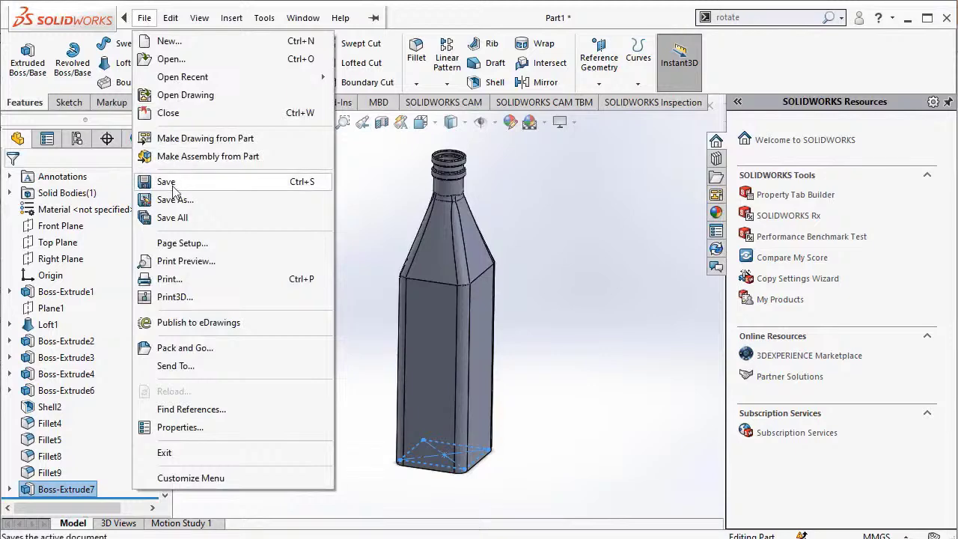
left_click(173, 185)
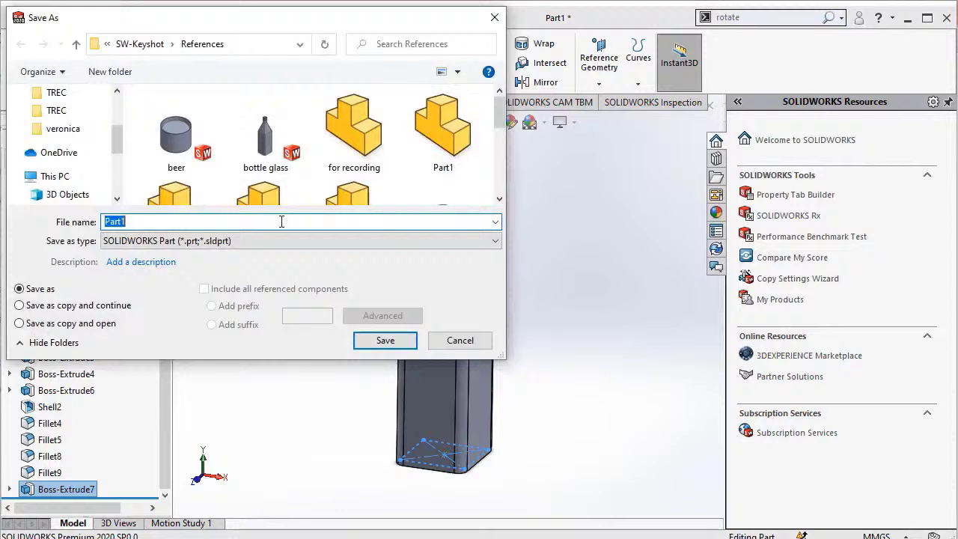
key("BackSpace")
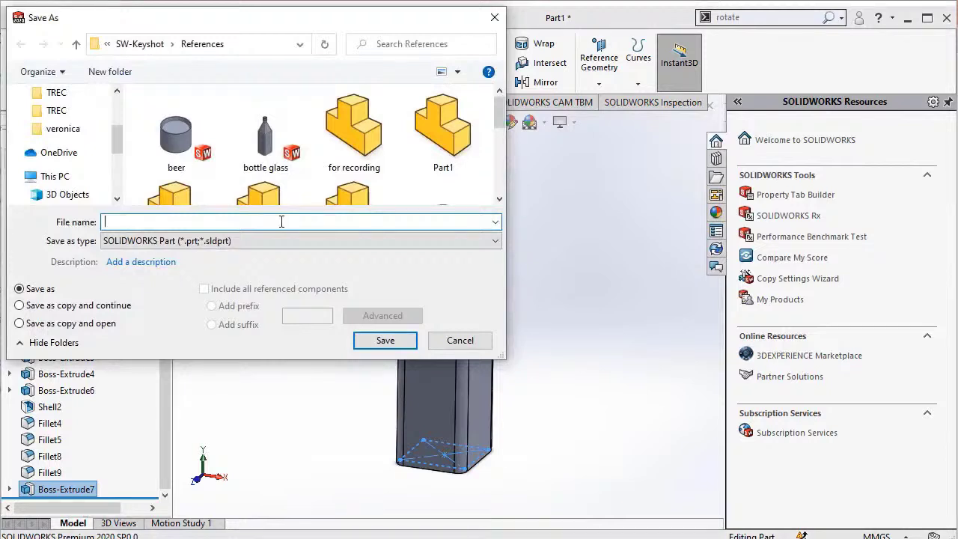
type("bottle glass")
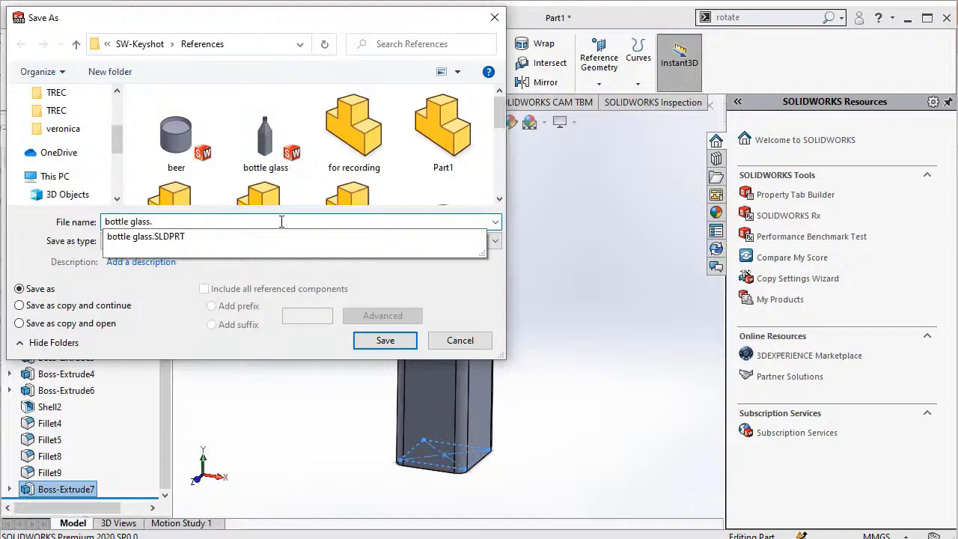
type(".")
left_click(391, 343)
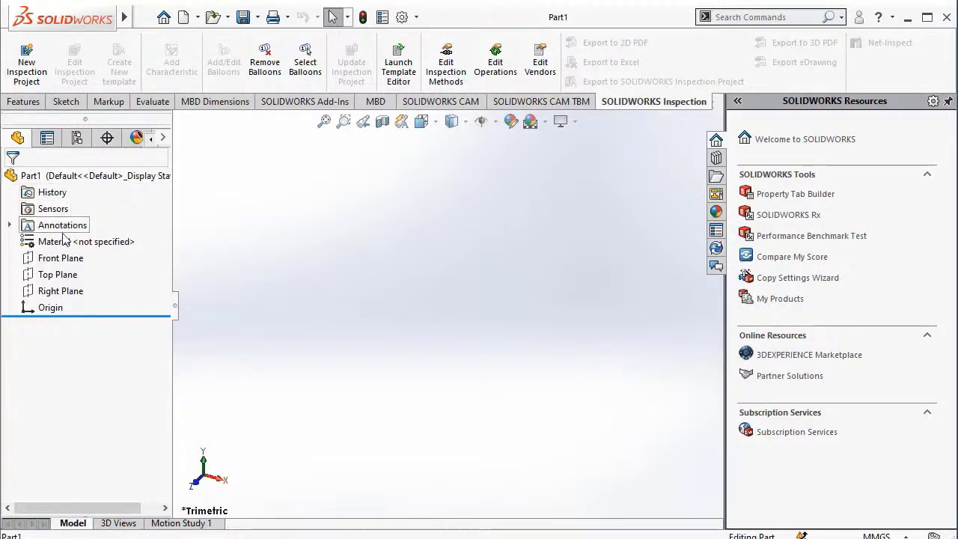
Step: Sketch a closed L-shaped line profile on the Right Plane starting at the origin, about 60 mm wide and 59 mm high, with a base about 15 mm thick
left_click(67, 292)
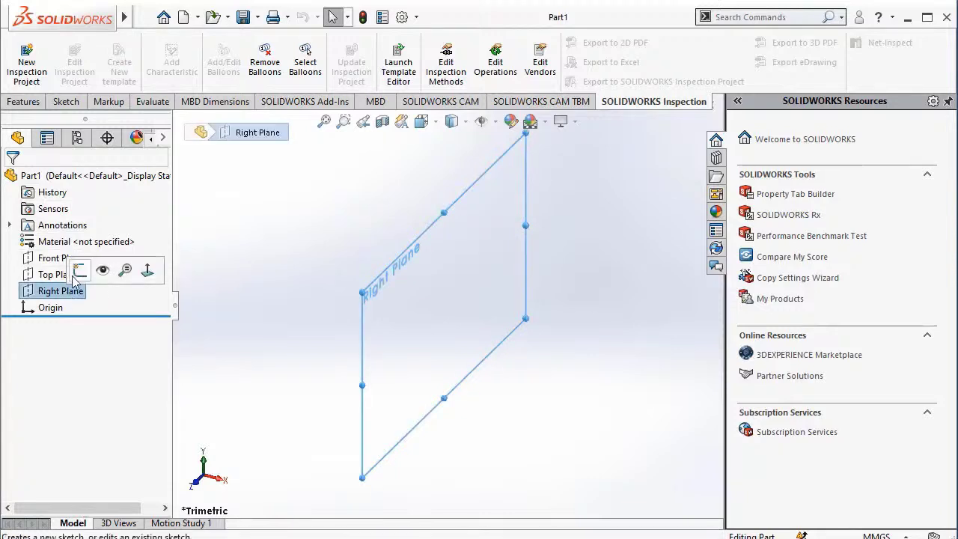
left_click(80, 271)
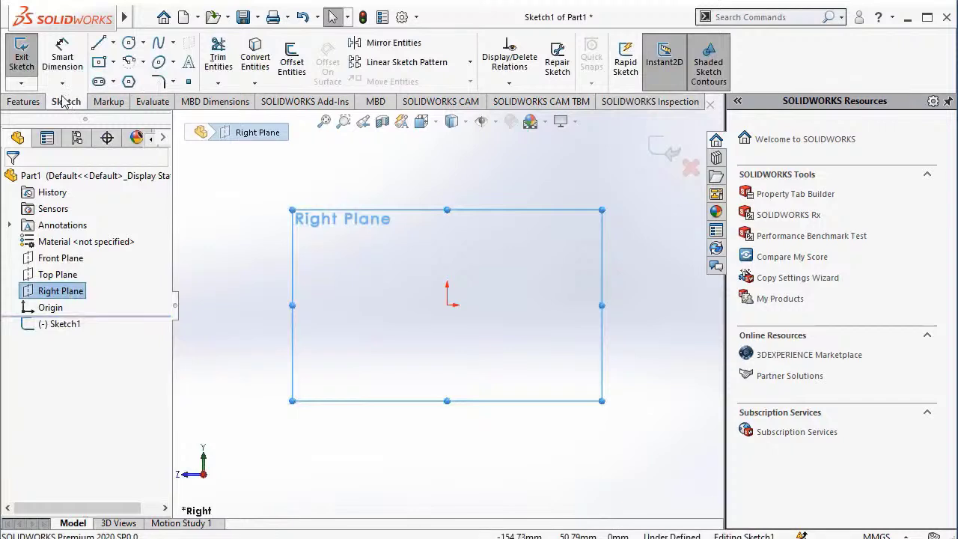
left_click(113, 47)
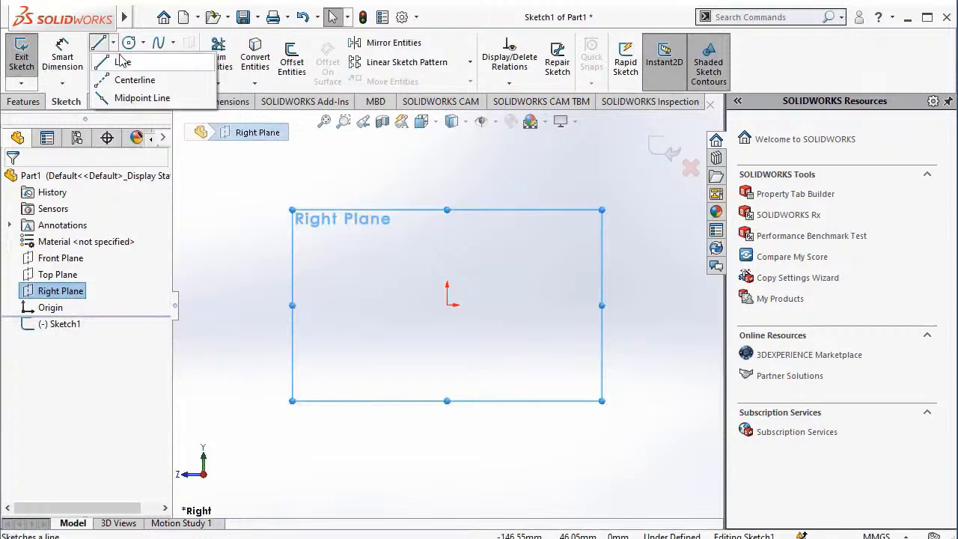
left_click(124, 64)
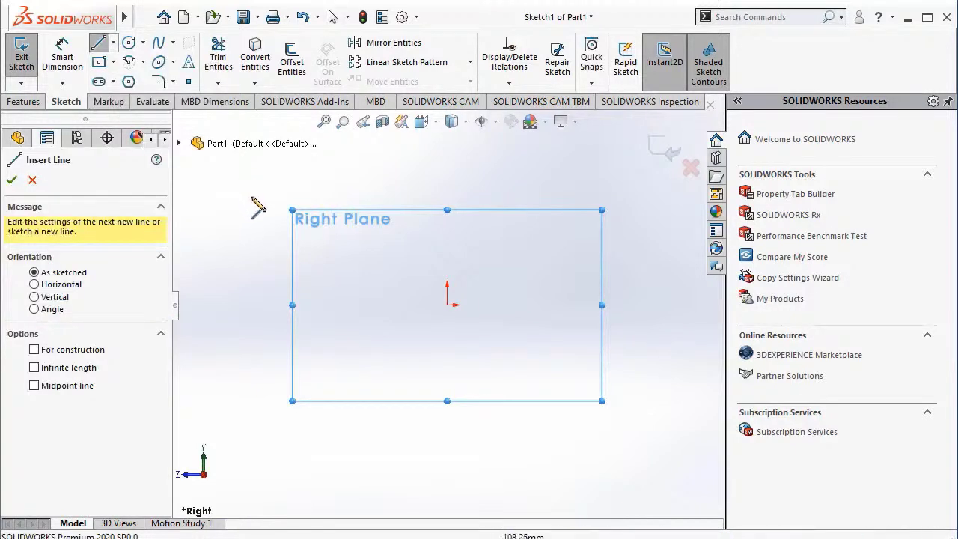
left_click(447, 306)
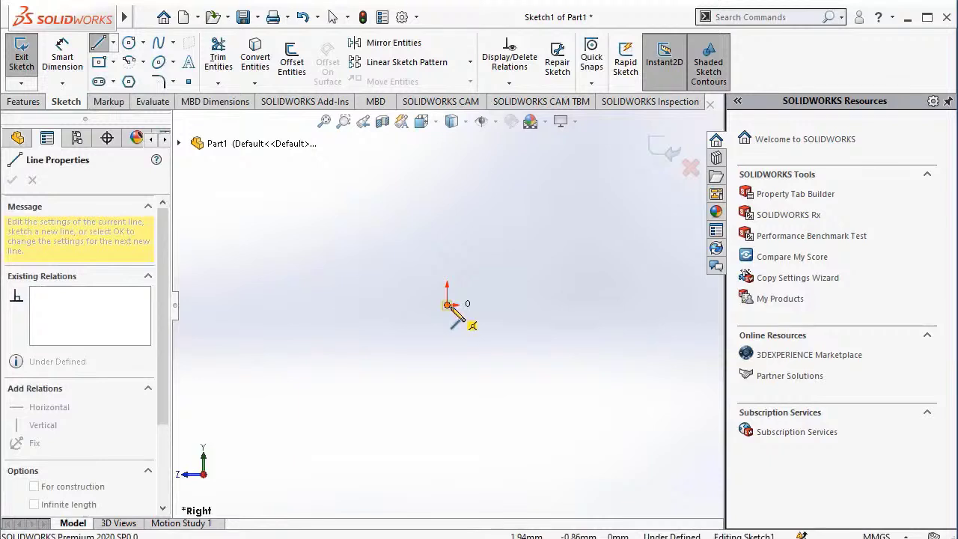
left_click(344, 306)
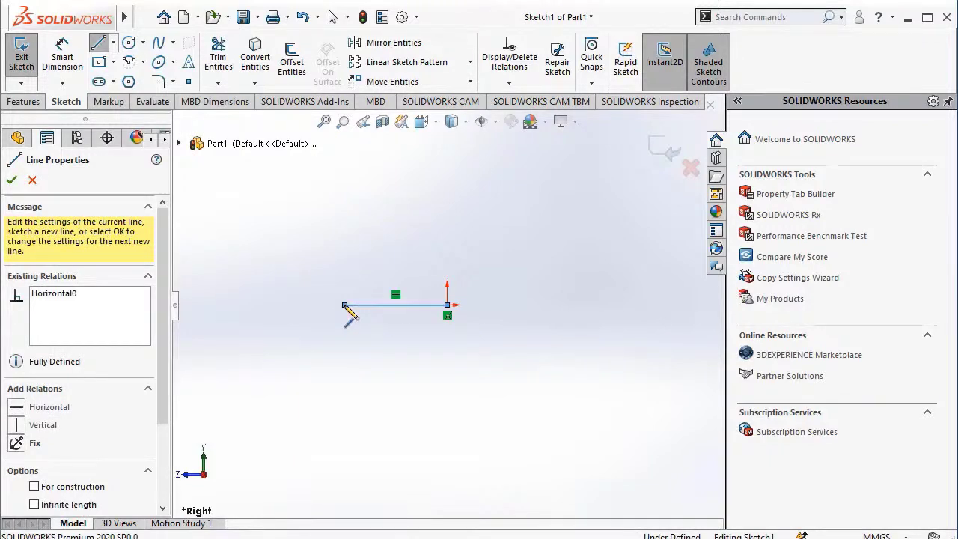
left_click(344, 202)
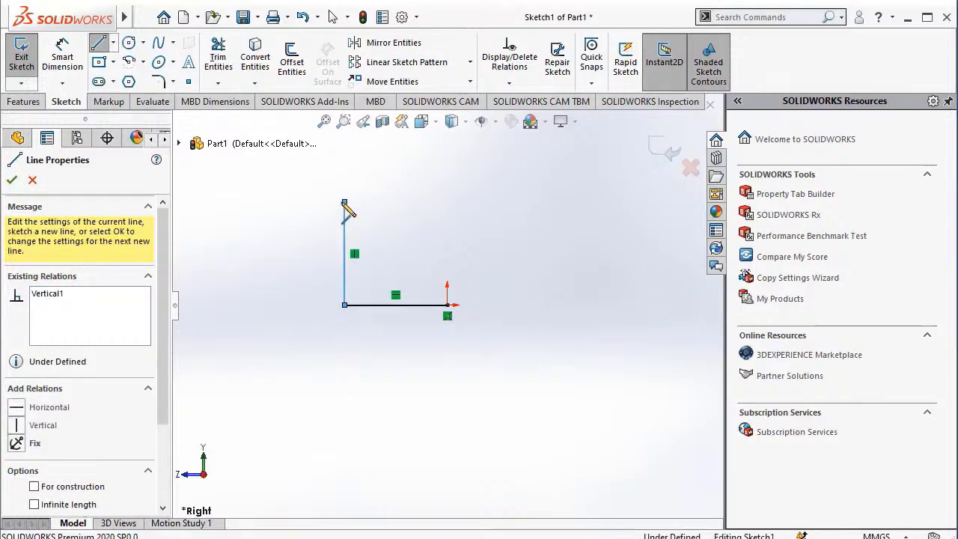
left_click(377, 202)
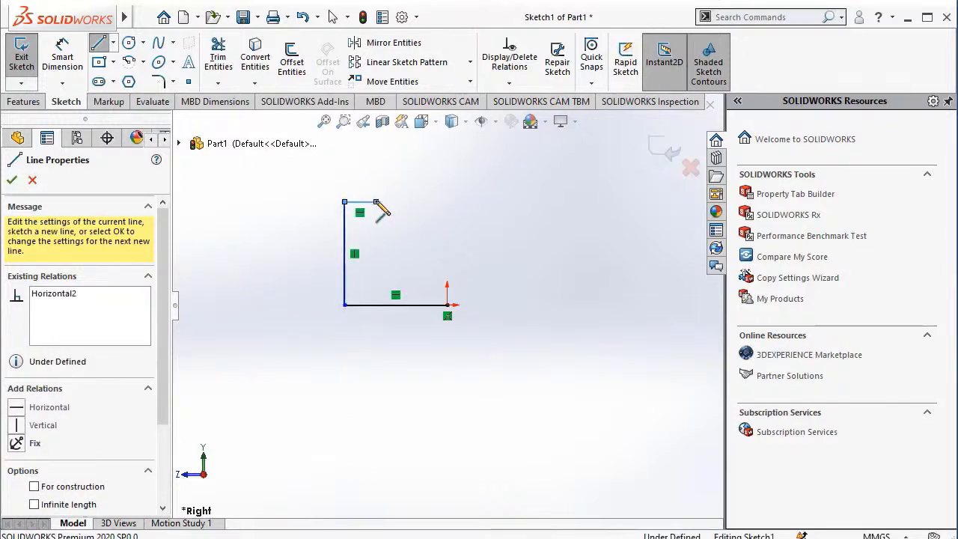
left_click(376, 280)
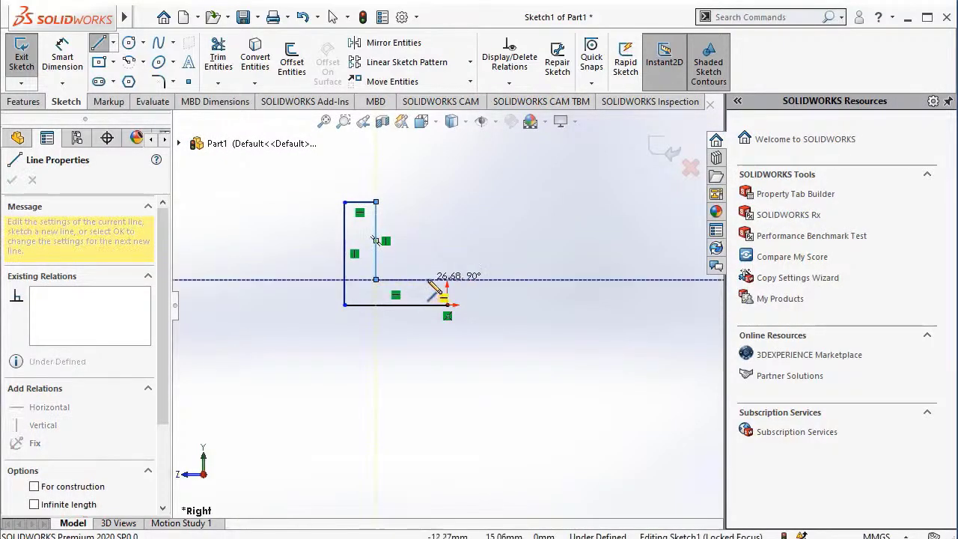
left_click(448, 280)
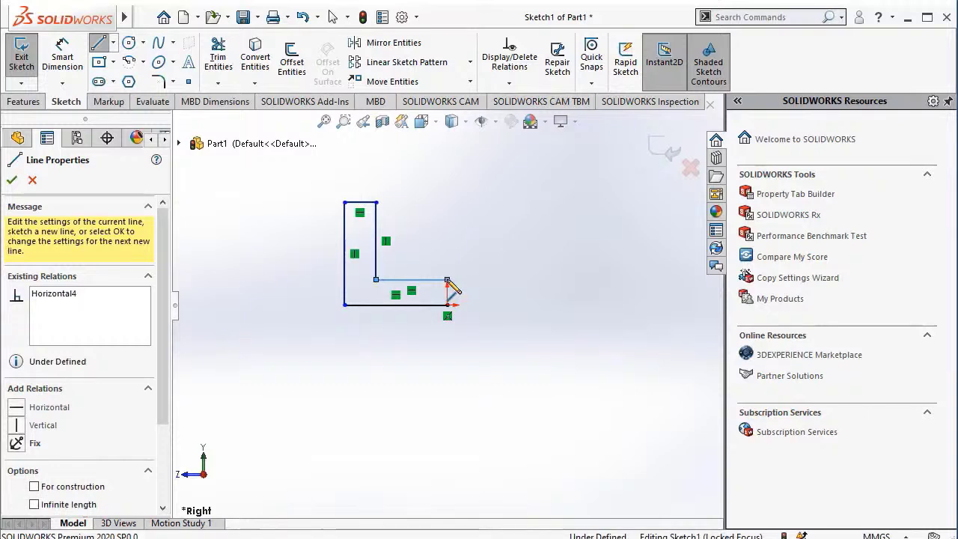
left_click(448, 305)
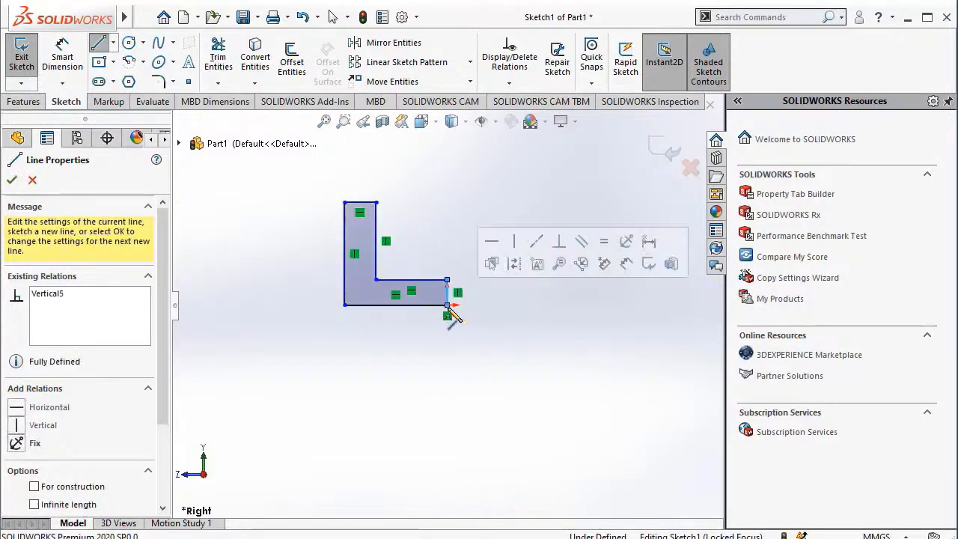
key("Escape")
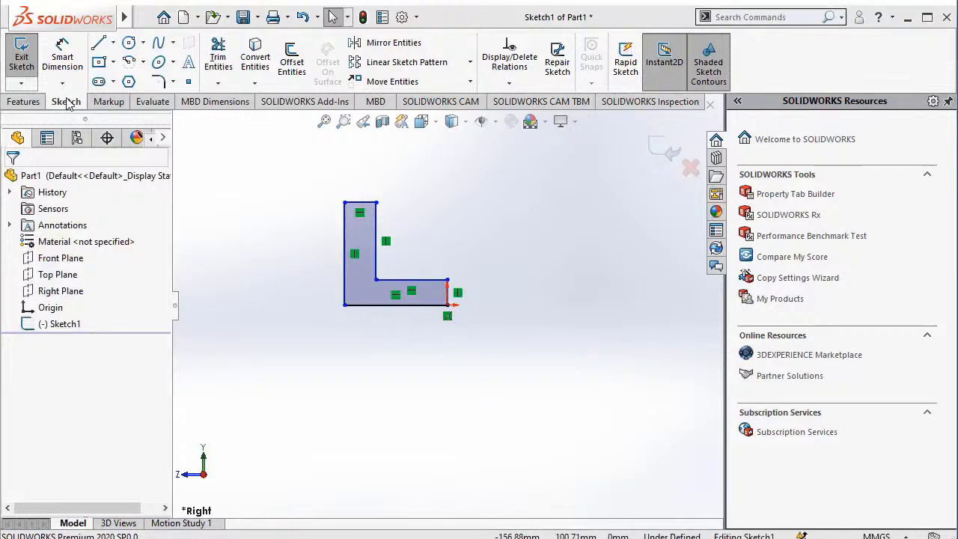
Step: Dimension the L-profile's outer vertical line to 60 mm and the base's upper horizontal line to 38 mm
left_click(52, 69)
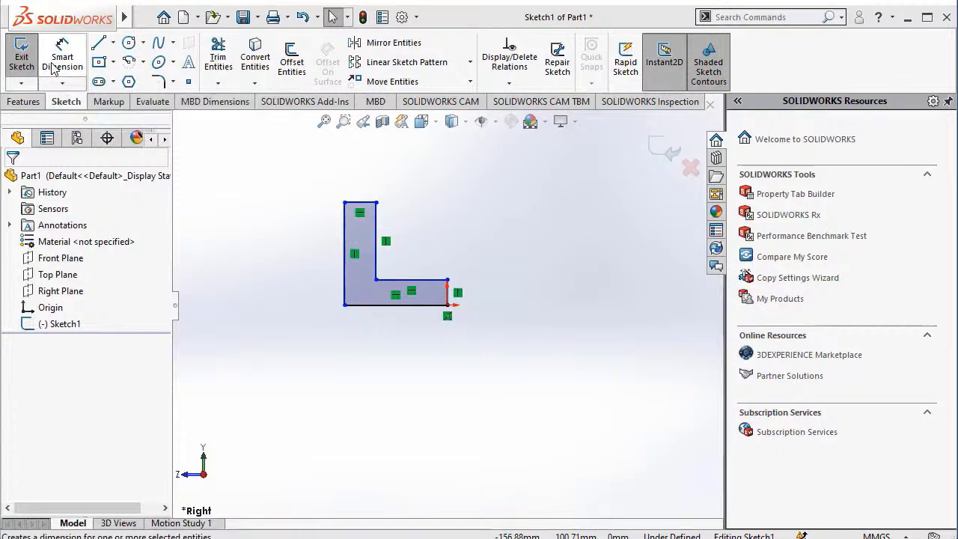
left_click(344, 251)
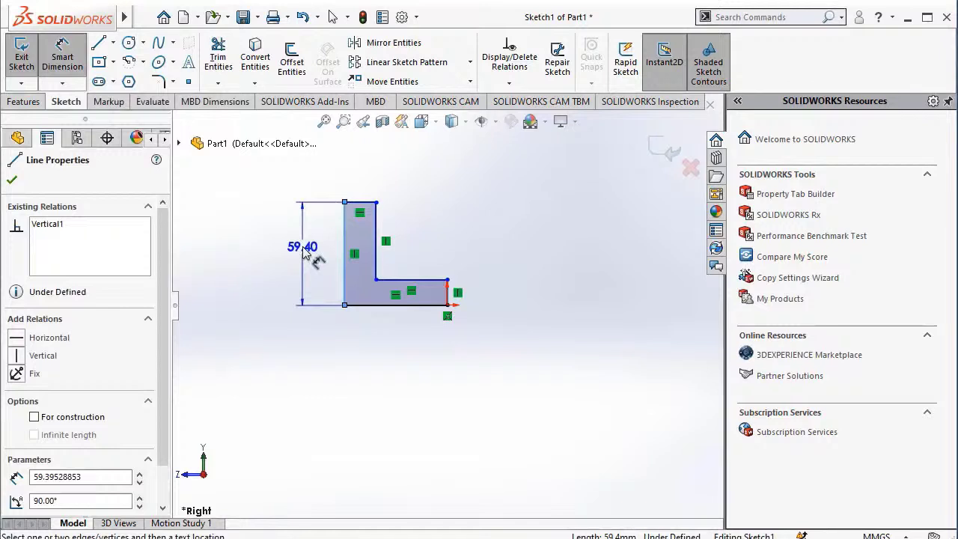
left_click(303, 253)
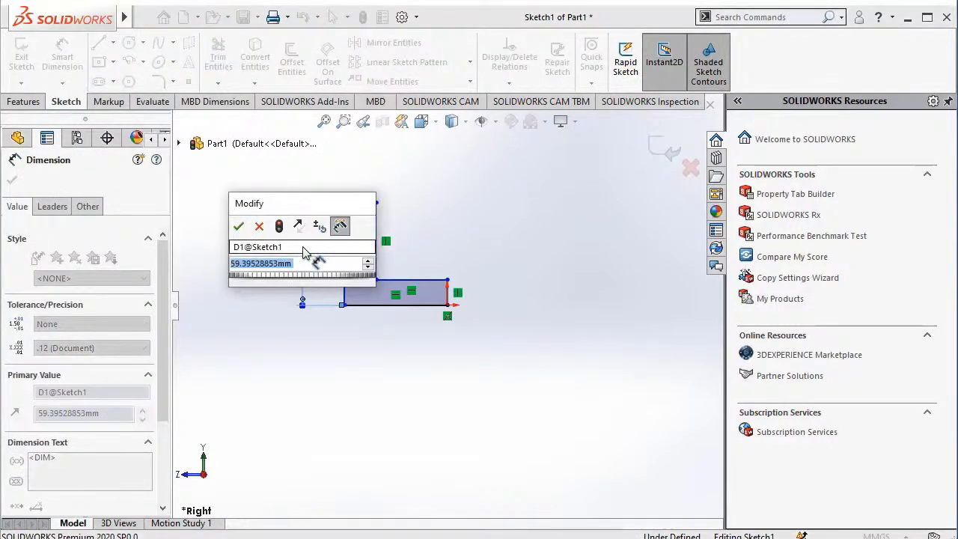
type("60")
key("Return")
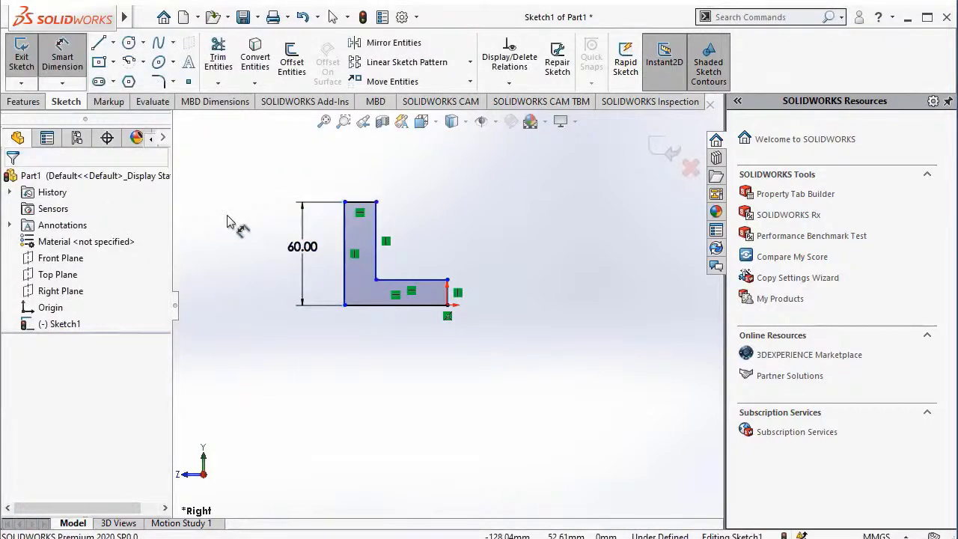
left_click(401, 279)
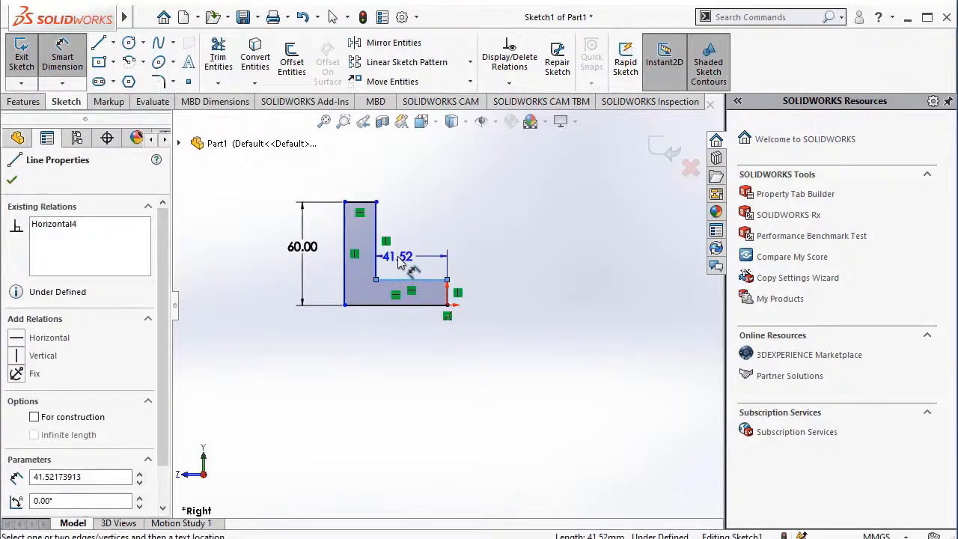
left_click(399, 260)
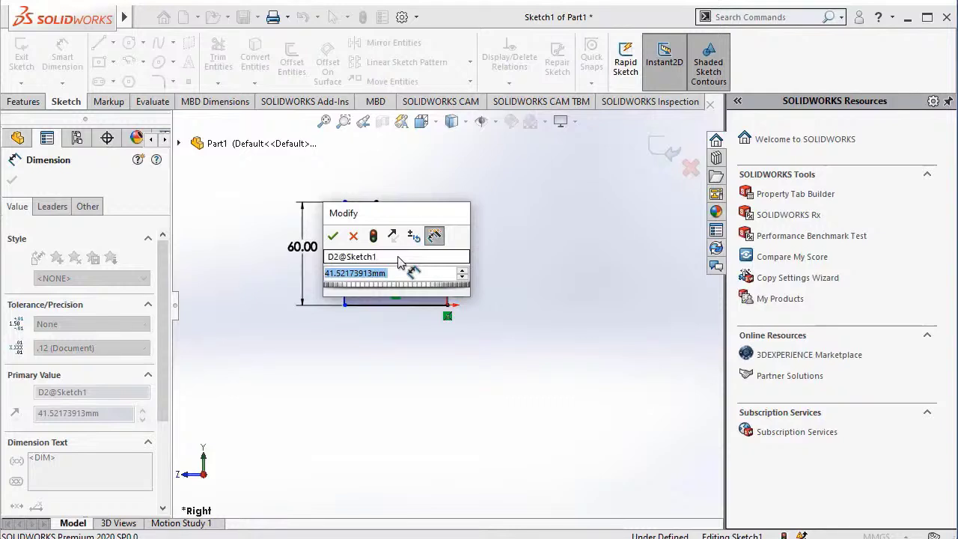
type("38")
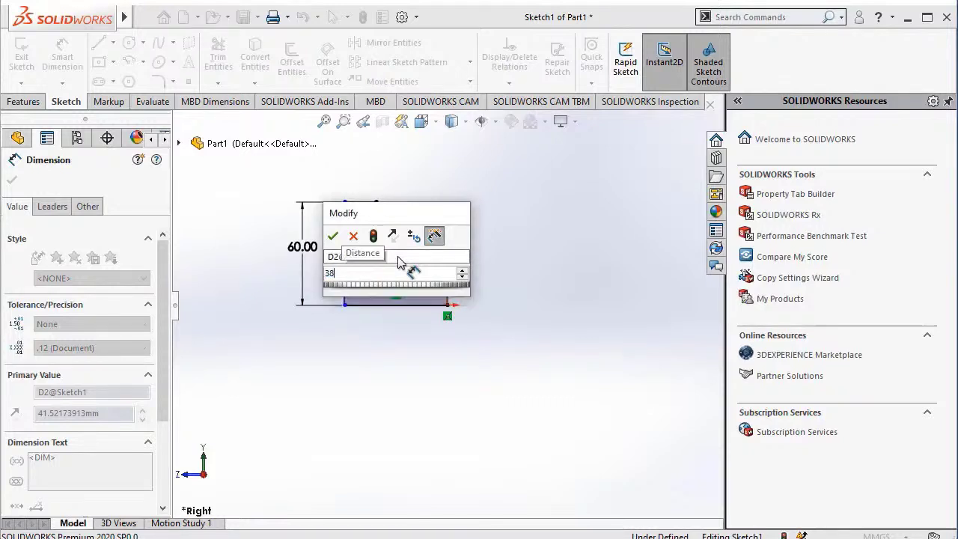
key("Return")
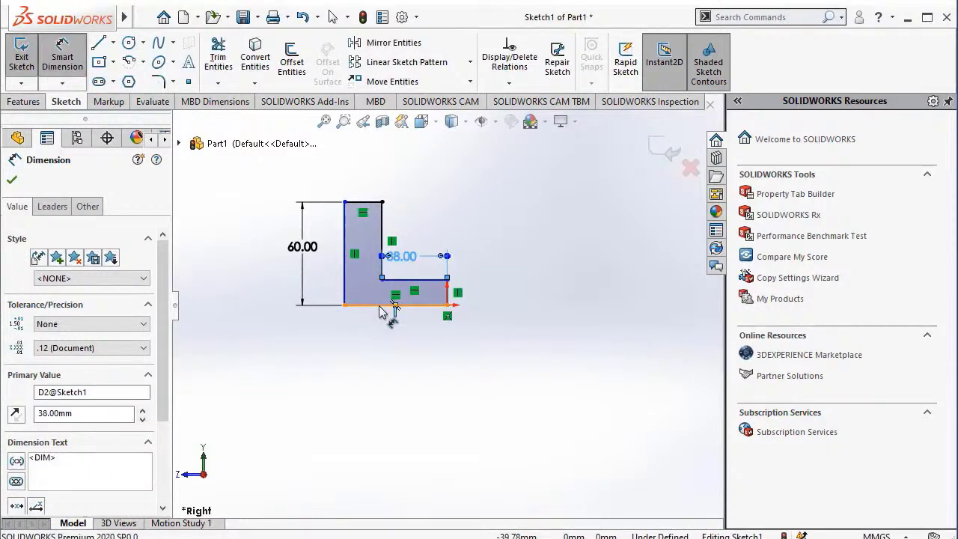
Step: Dimension the L-profile's bottom line to 40 mm and the short vertical line at the origin to 10 mm
left_click(380, 309)
left_click(389, 334)
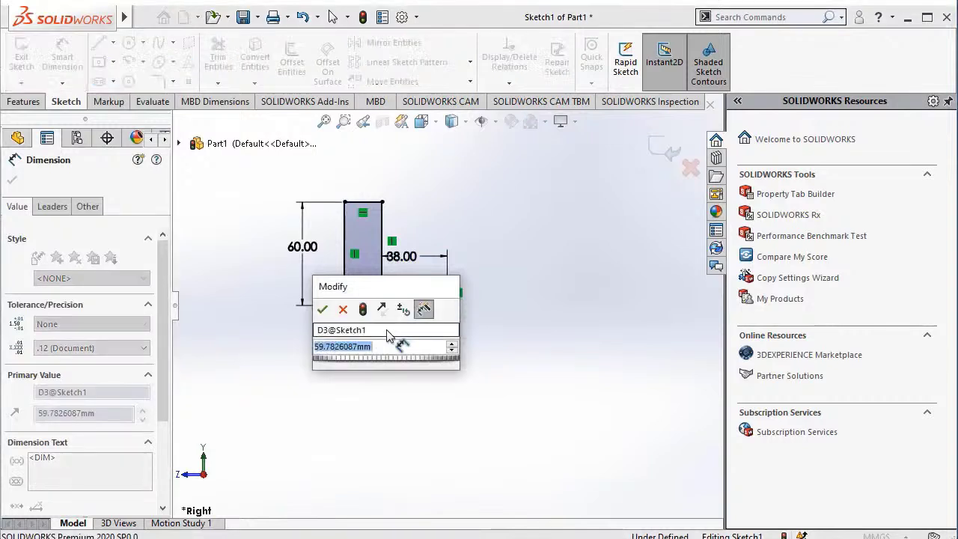
type("40")
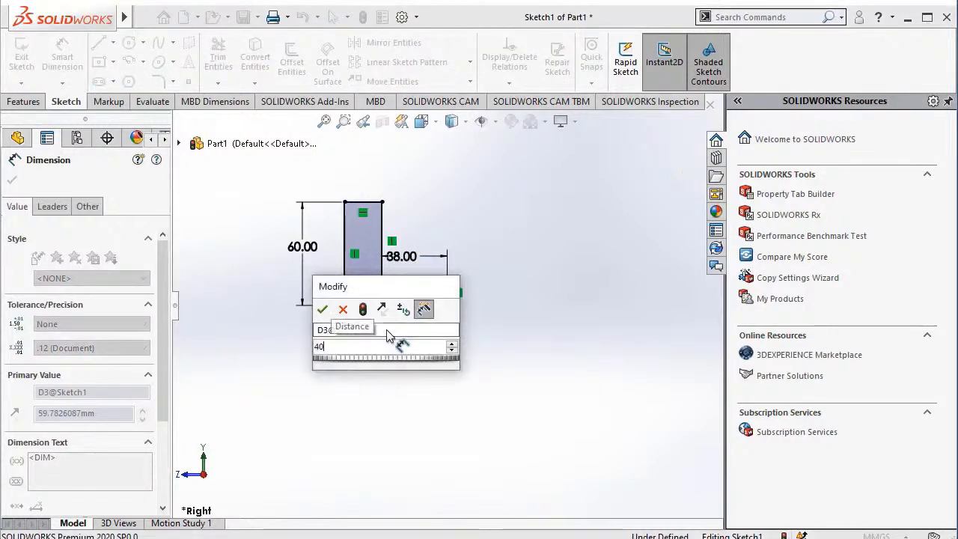
key("Return")
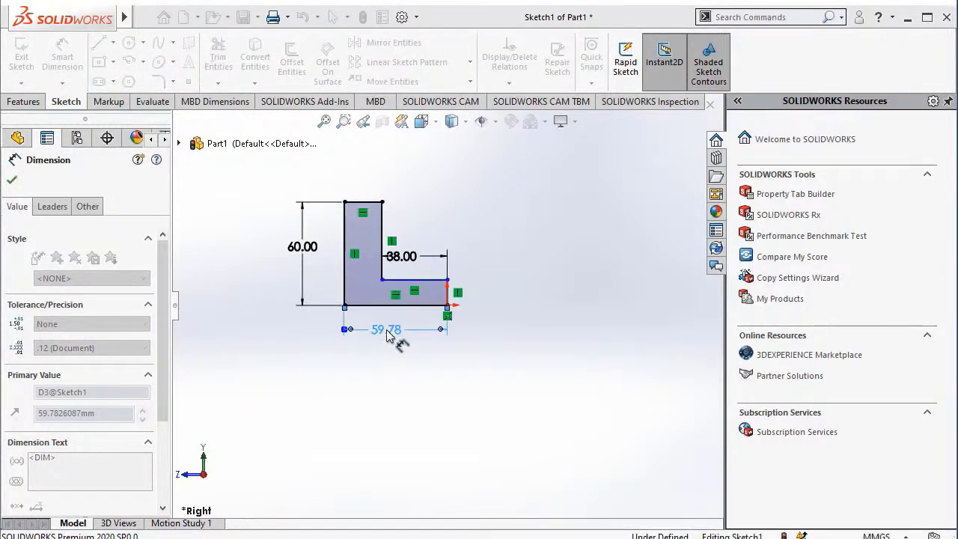
left_click(449, 296)
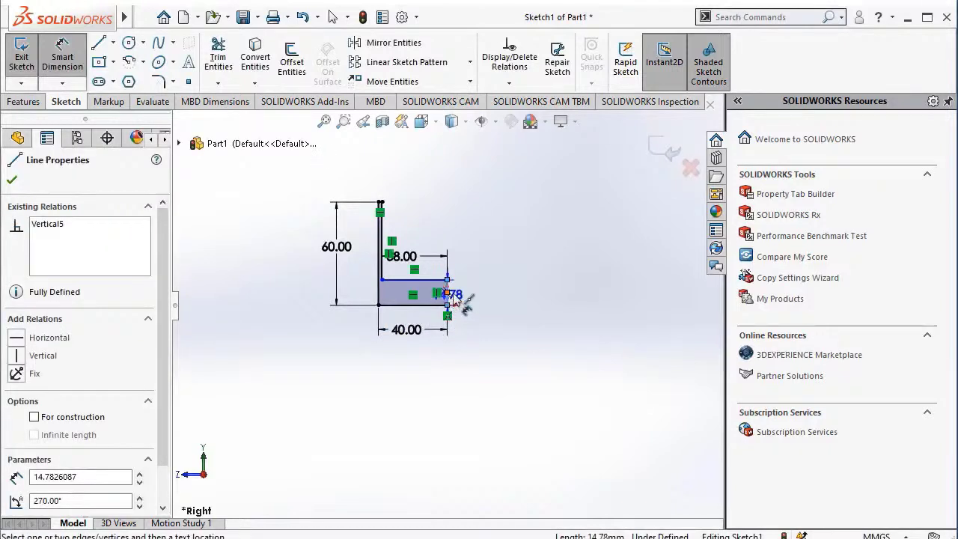
key("Escape")
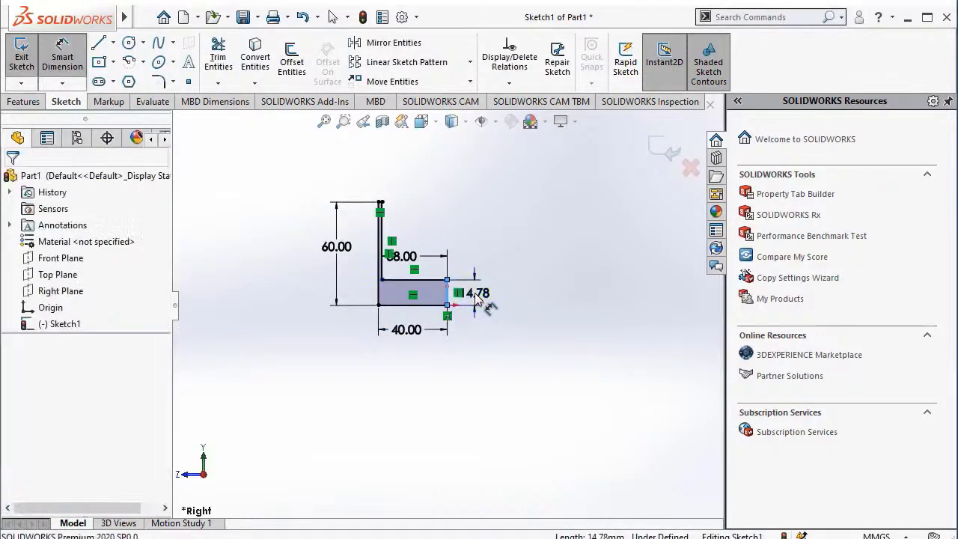
double_click(476, 295)
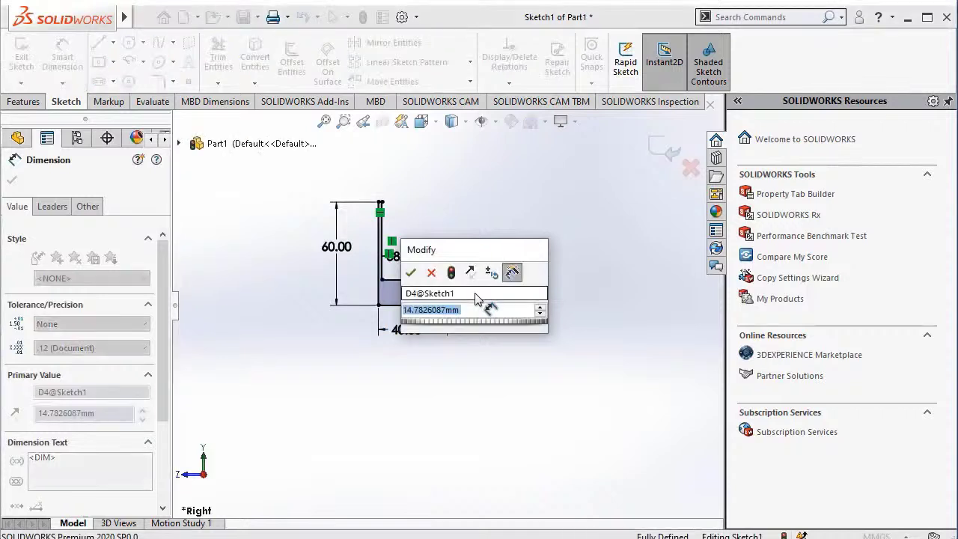
type("10")
key("Return")
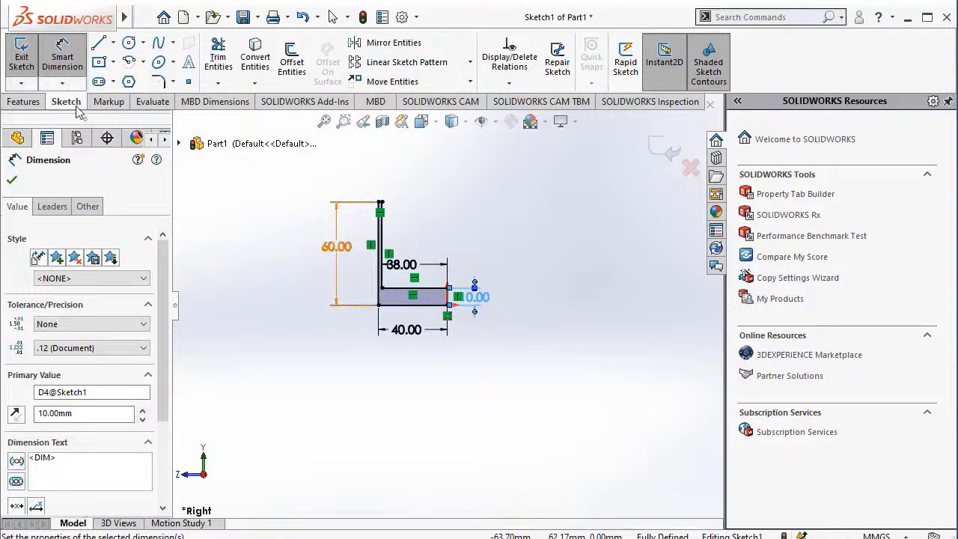
key("Escape")
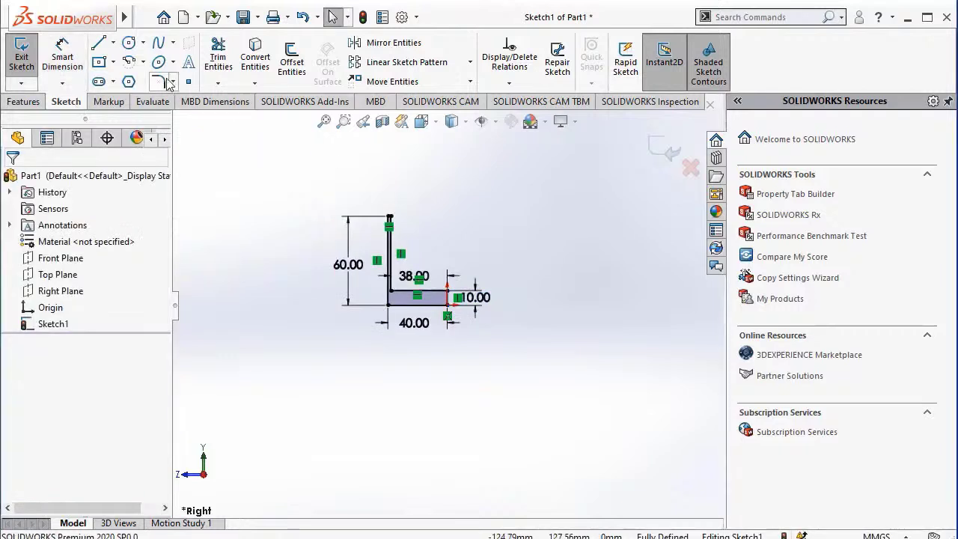
Step: Draw a vertical centerline through the origin along the L-profile's short inner edge, extending above and below the profile
left_click(114, 43)
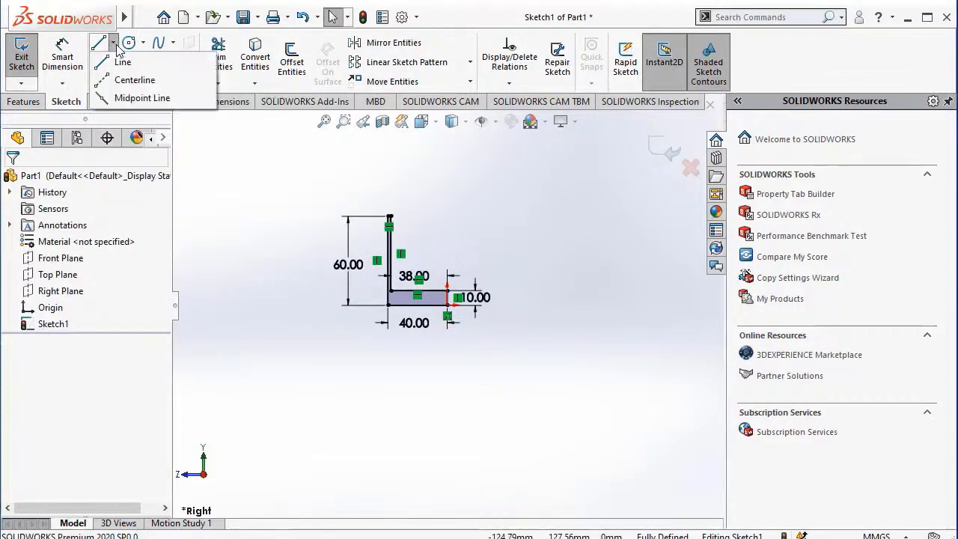
left_click(131, 82)
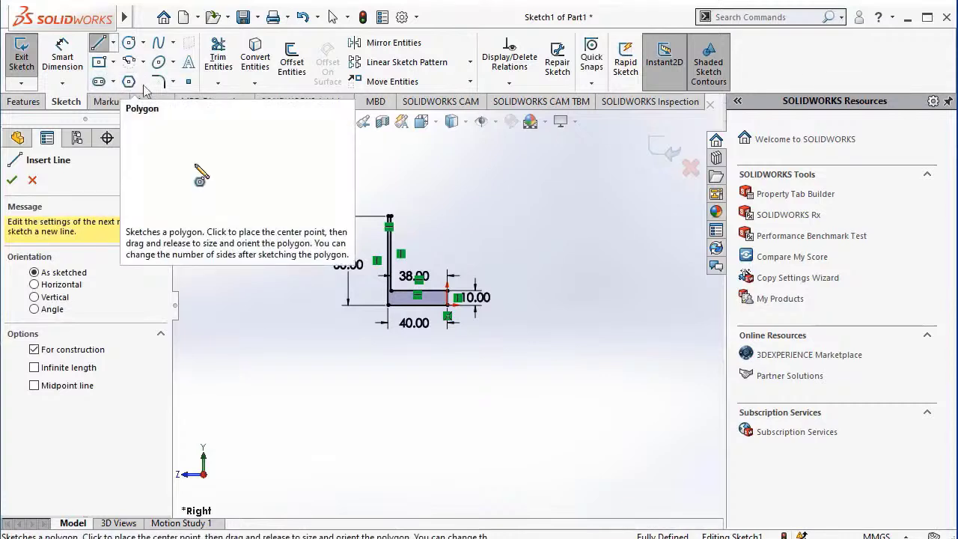
left_click(448, 192)
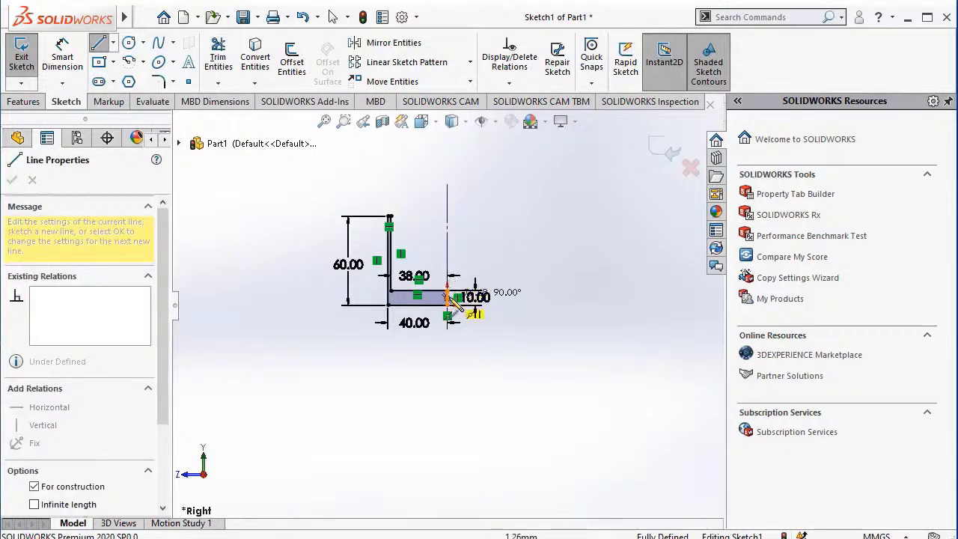
left_click(448, 363)
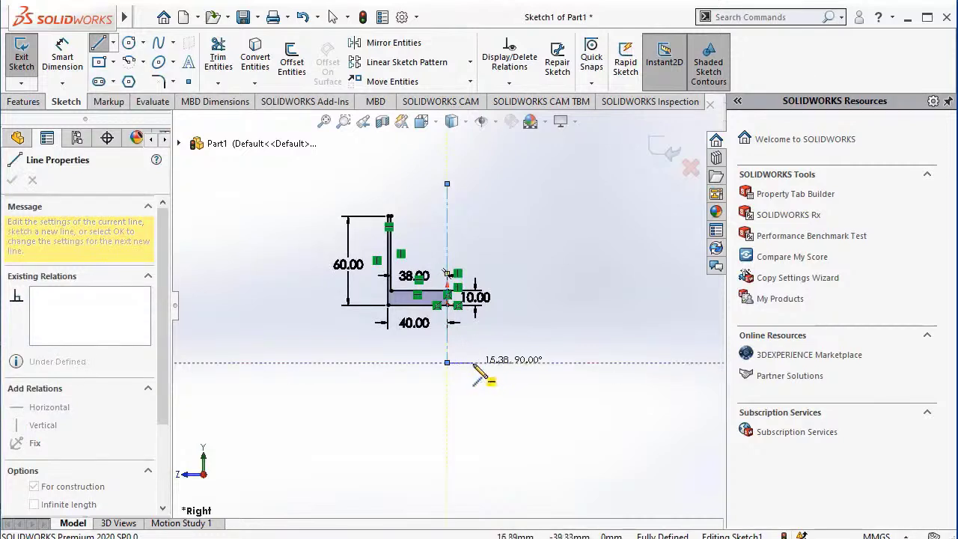
double_click(448, 363)
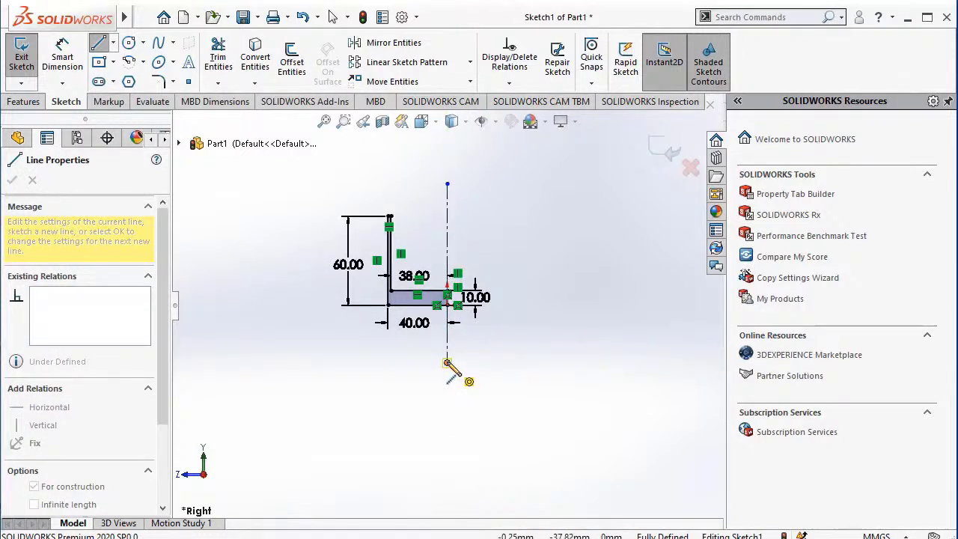
key("Escape")
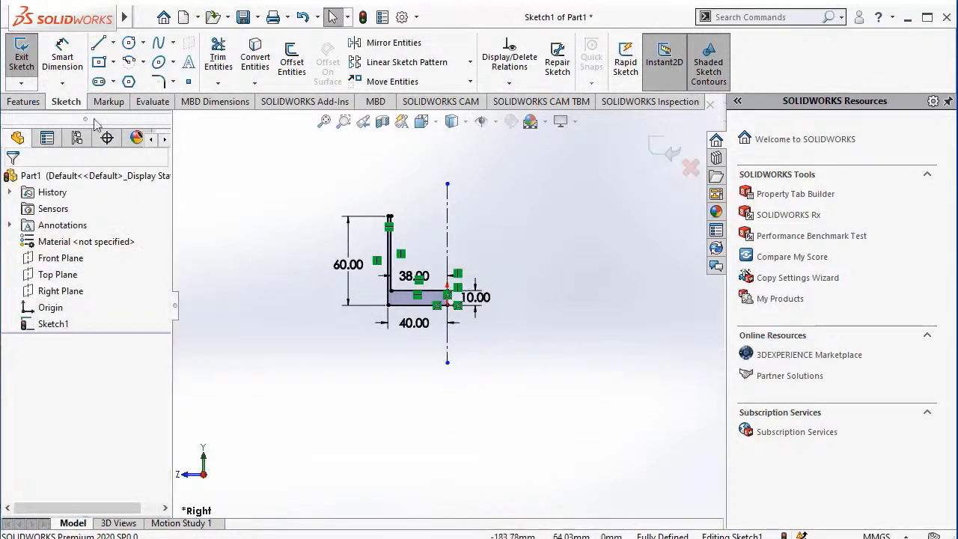
Step: Close the sketch and revolve the L-profile 360 degrees about the centerline into a solid cup
left_click(20, 64)
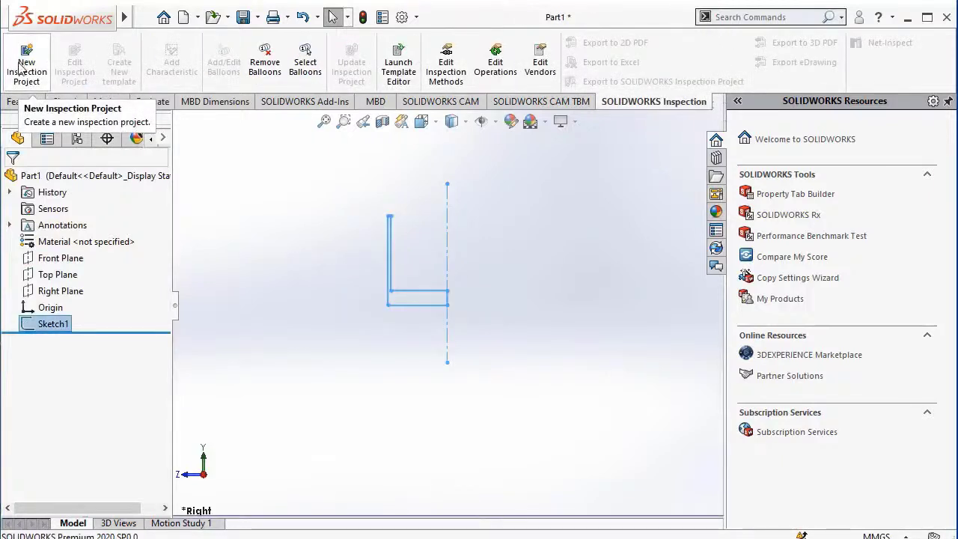
left_click(16, 101)
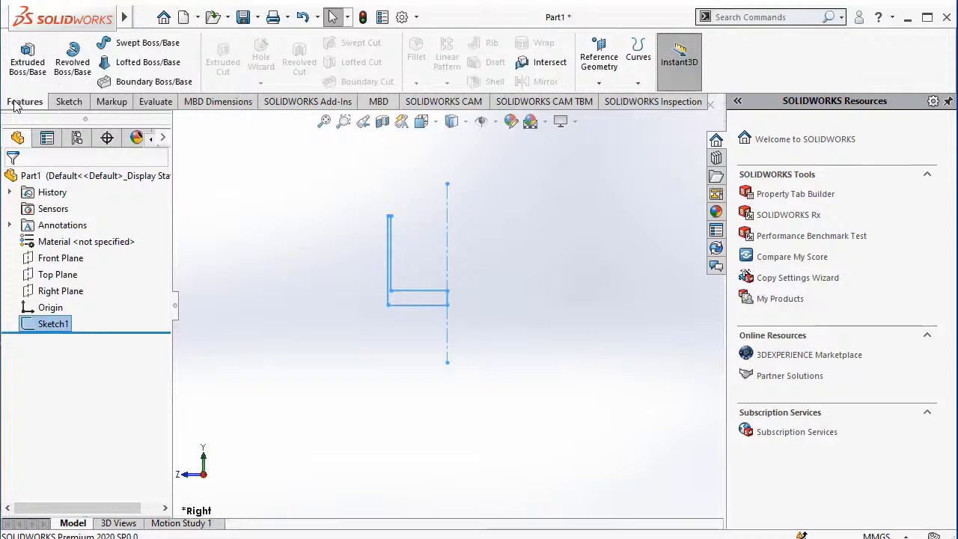
left_click(66, 75)
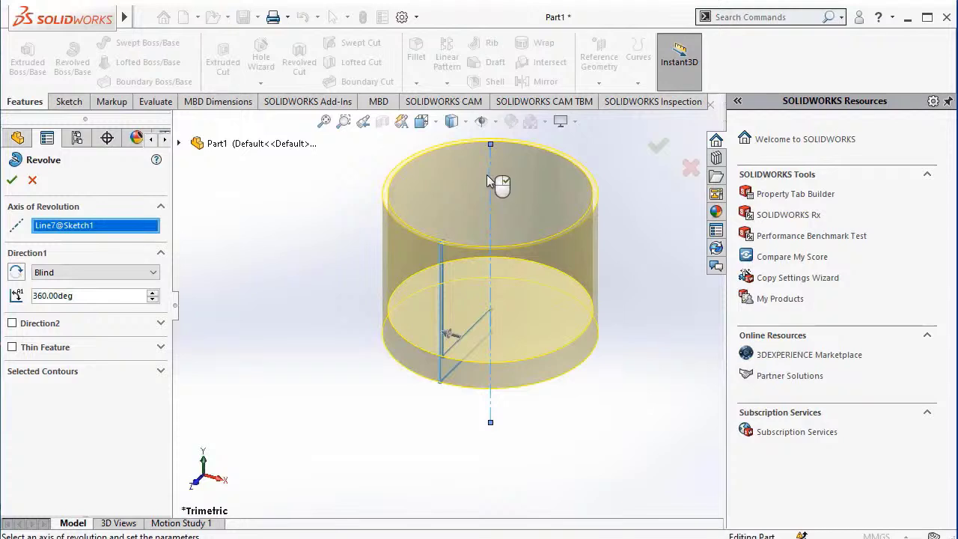
left_click(658, 152)
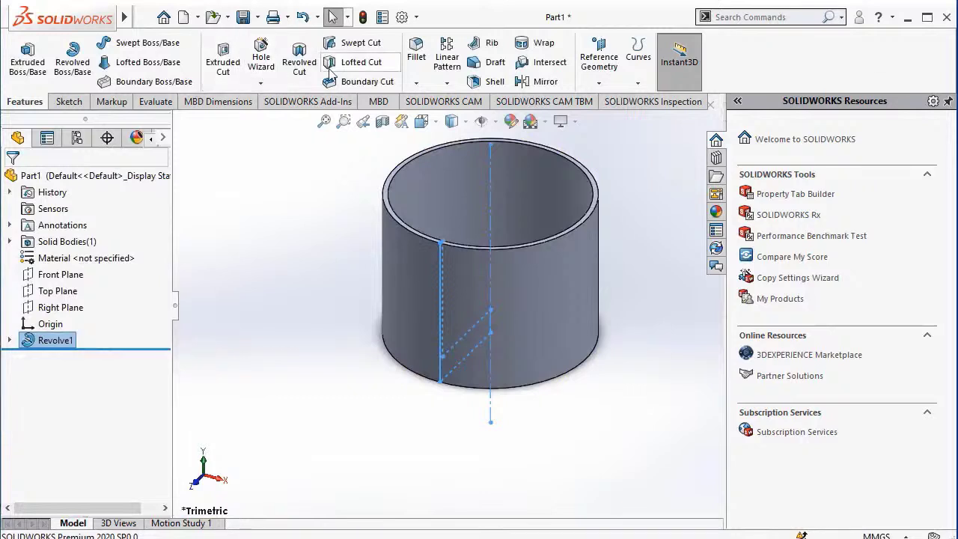
Step: Fillet the inner and outer edges of the cup's top rim with a 0.3 mm radius
left_click(419, 60)
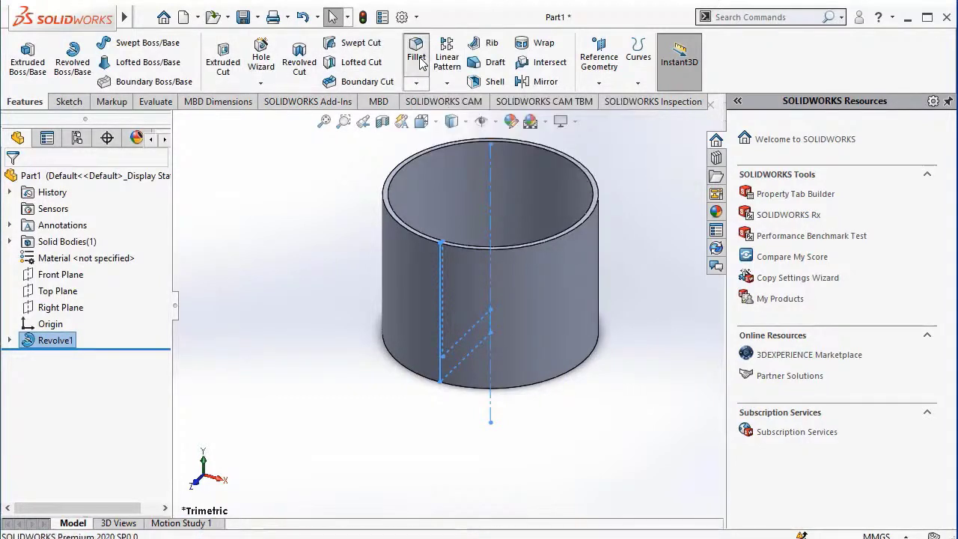
left_click(570, 231)
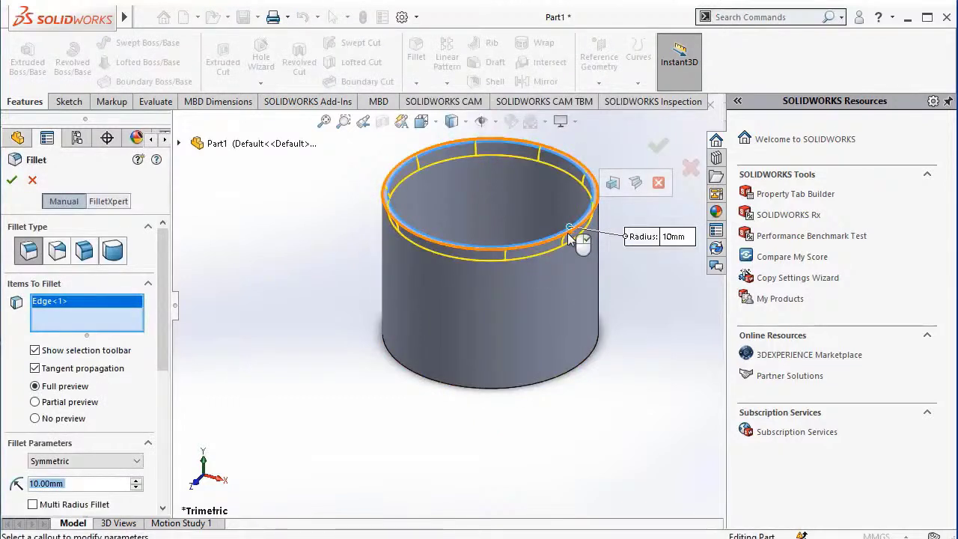
left_click(568, 232)
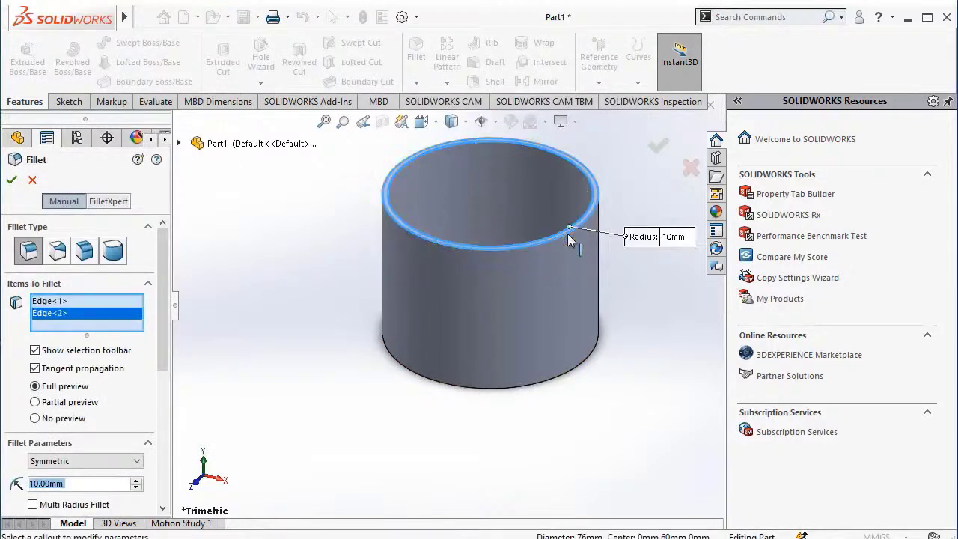
left_click(678, 237)
type("0.3")
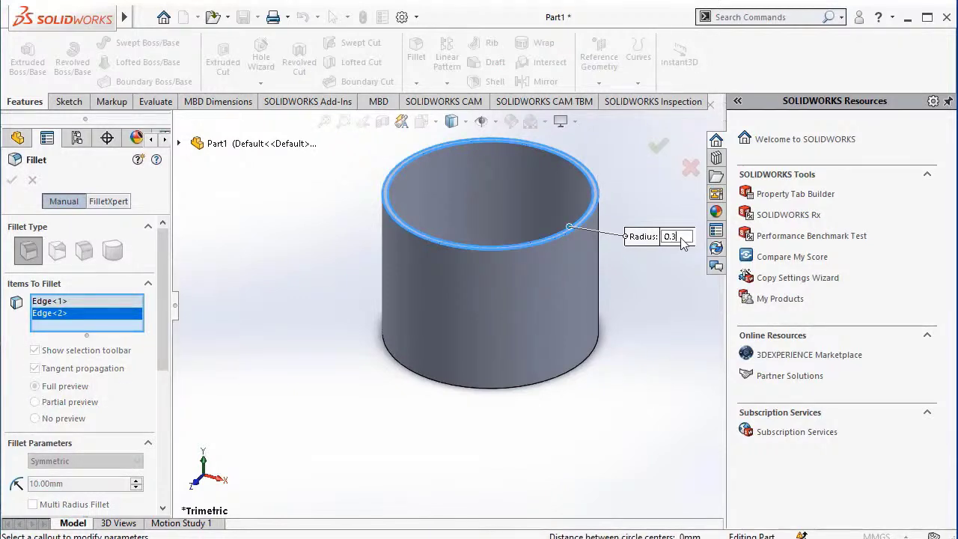
left_click(656, 148)
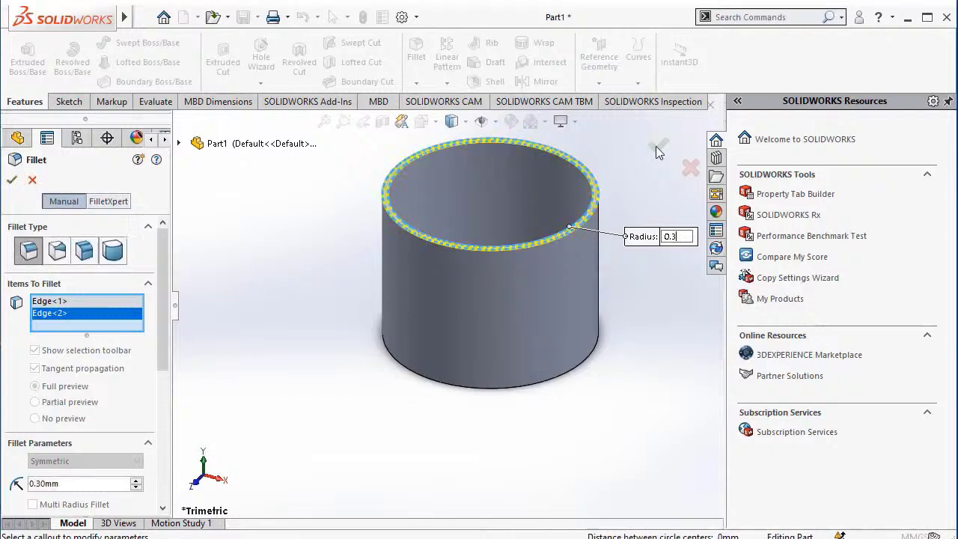
left_click(656, 146)
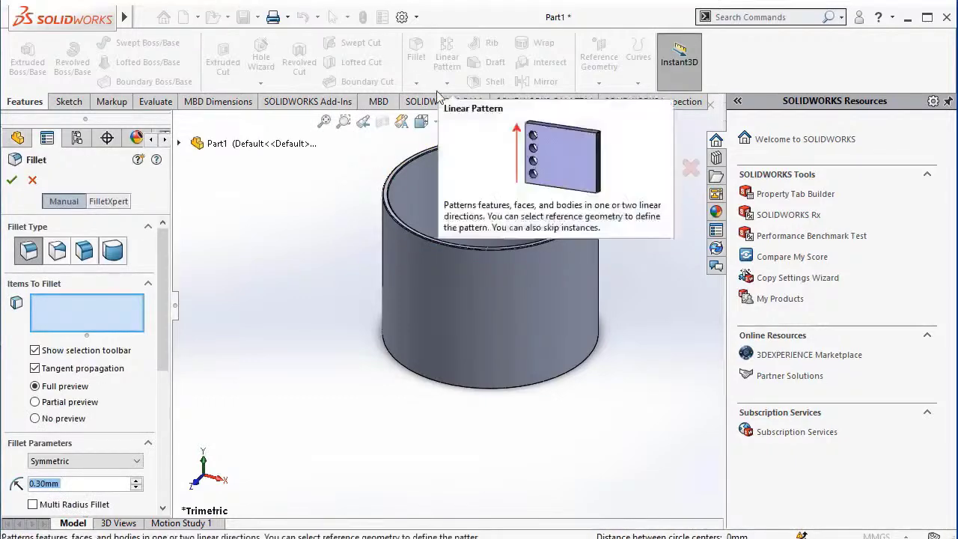
Step: Fillet the bottom of the cup's outer cylindrical face with a 2 mm radius
left_click(499, 392)
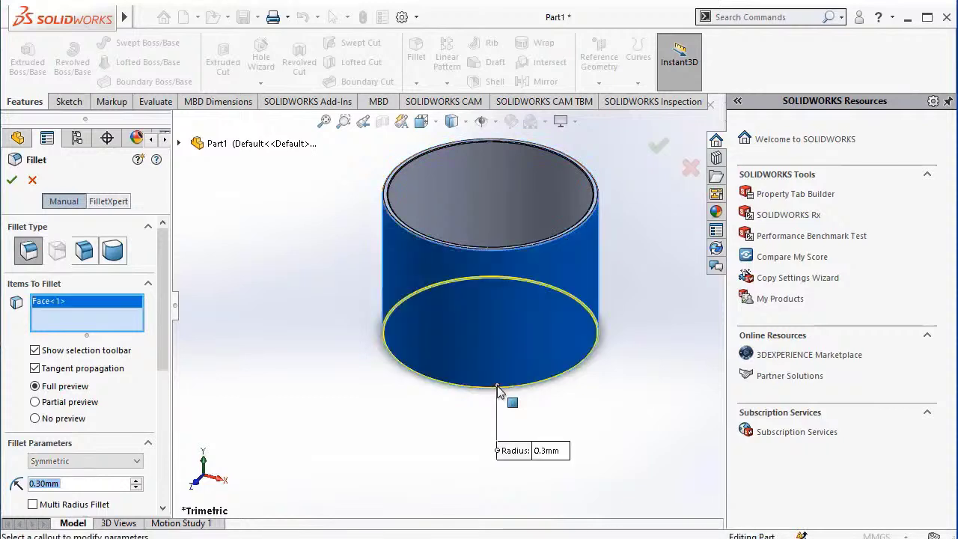
left_click(549, 452)
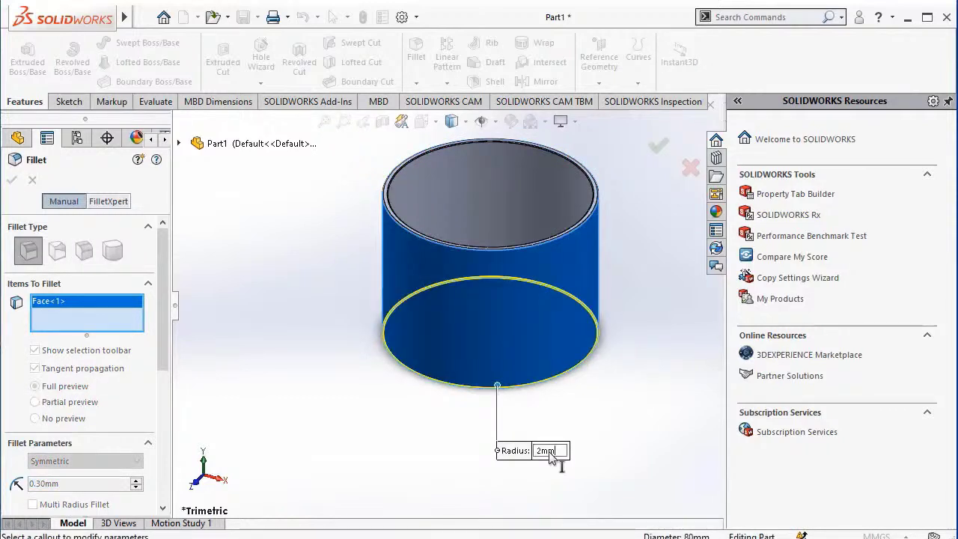
key("Return")
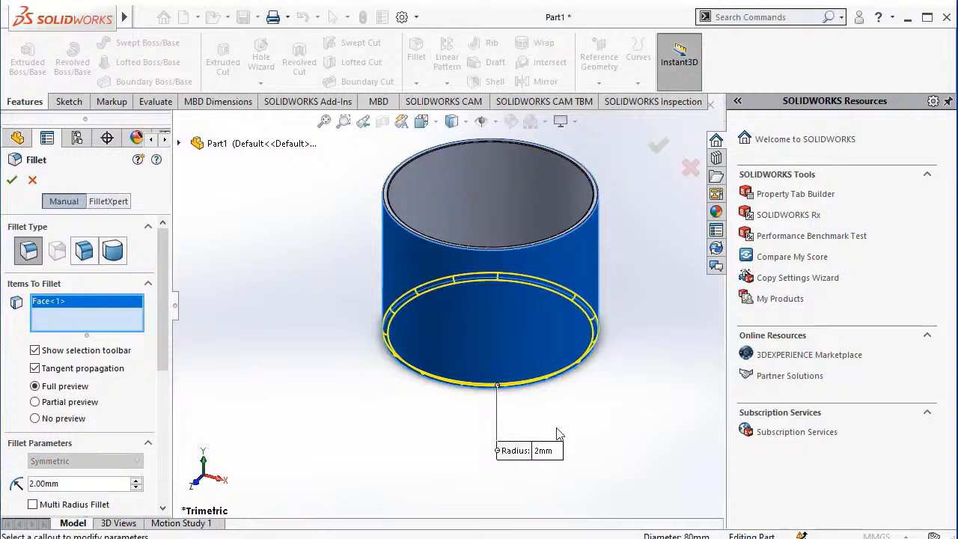
left_click(663, 150)
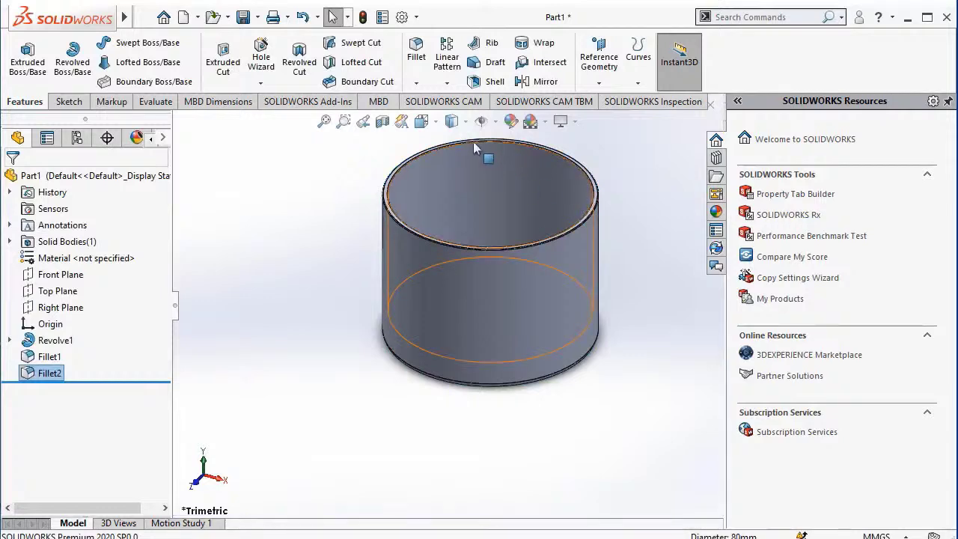
Step: Fillet the inner edge where the cup's wall meets its floor with a 5 mm radius
left_click(419, 69)
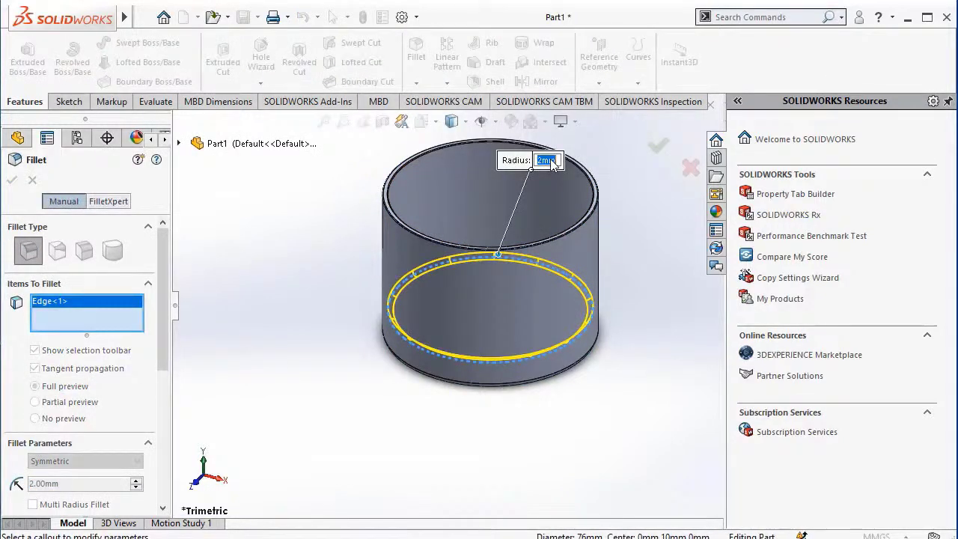
type("5")
key("Return")
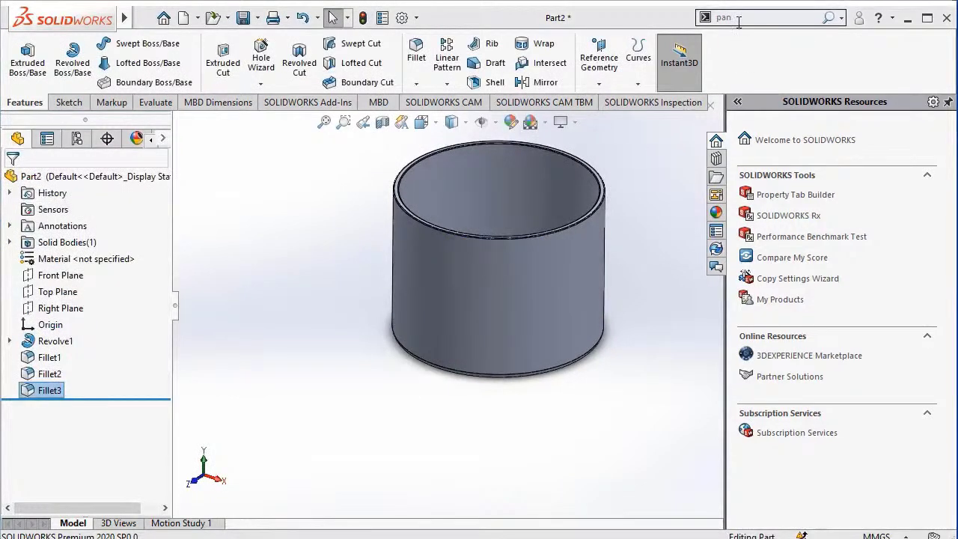
Step: Start a sketch on the cup's inner floor face and orient the view normal to it
left_click(738, 21)
type("rota")
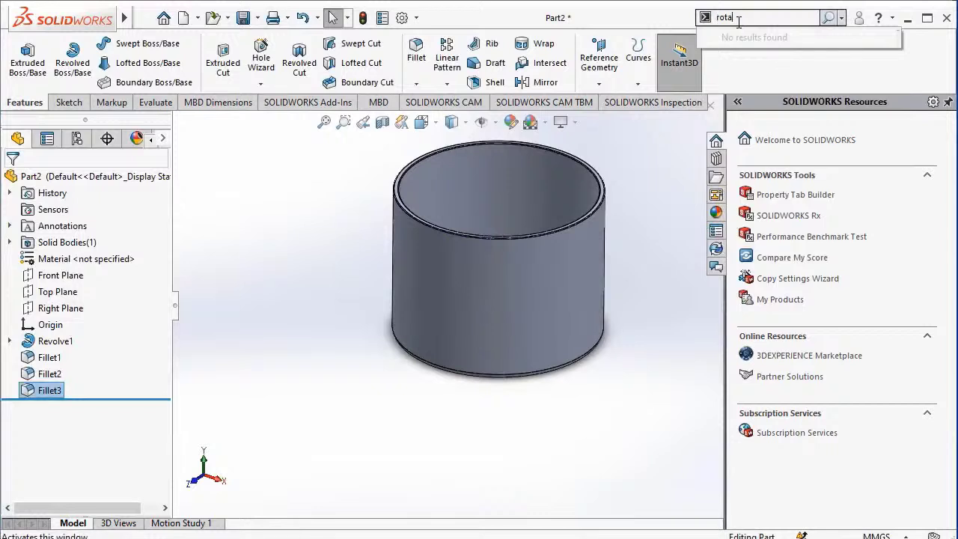
type("te")
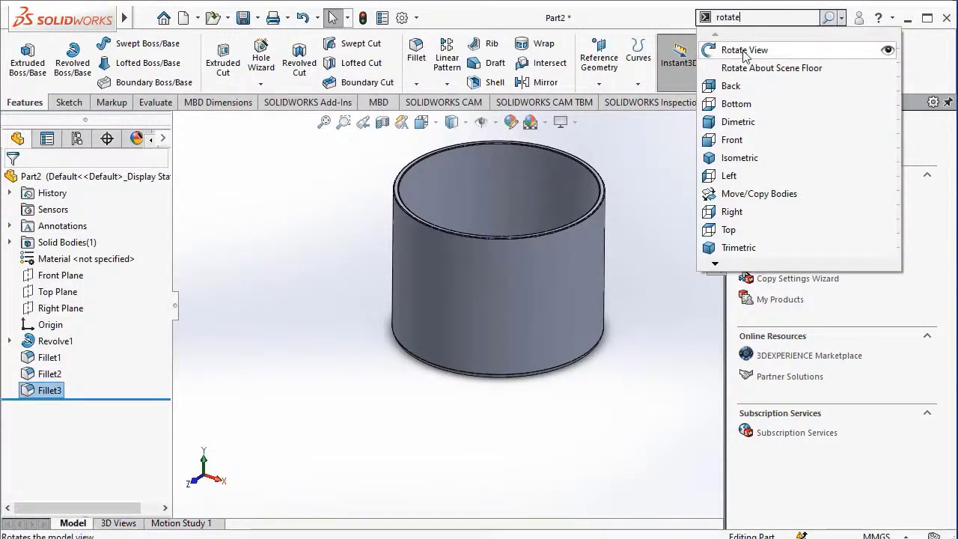
left_click(743, 50)
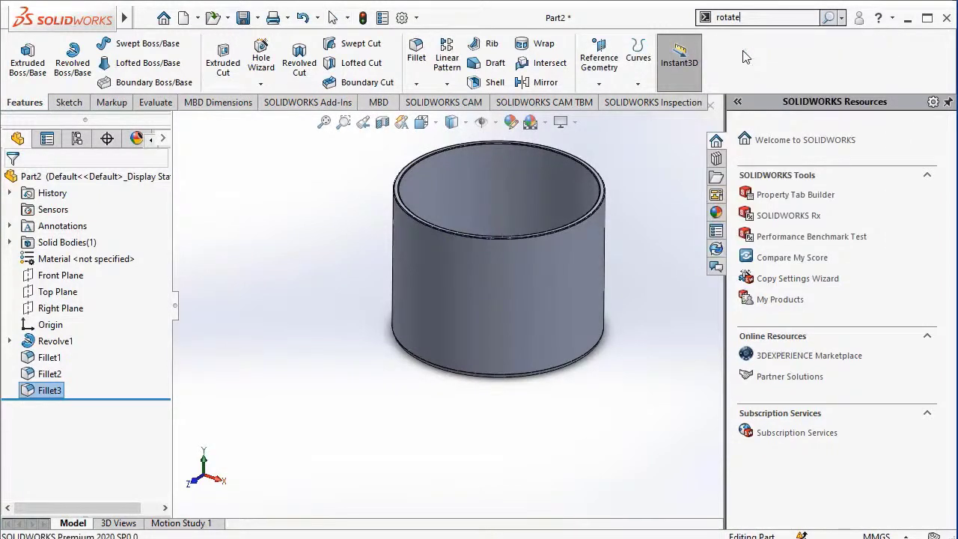
left_click_drag(556, 203, 556, 312)
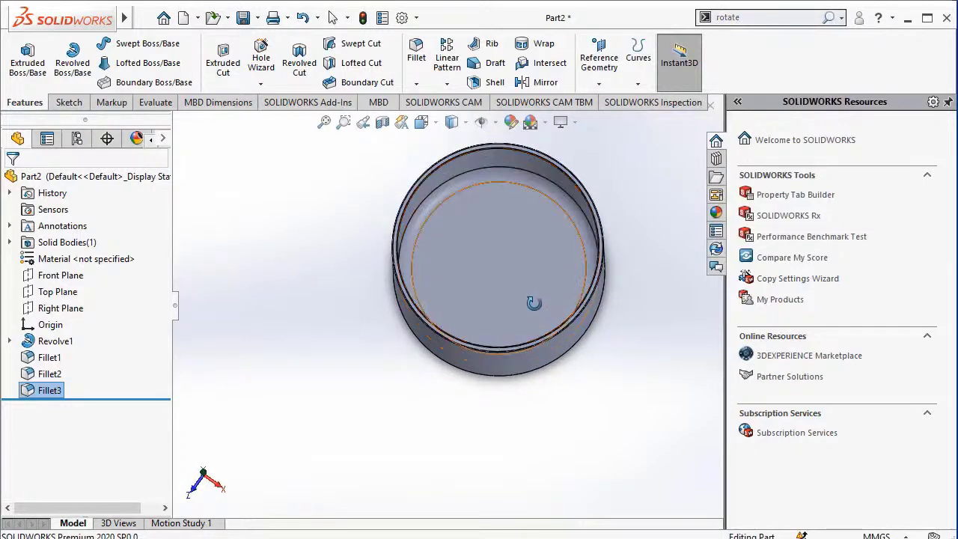
key("Escape")
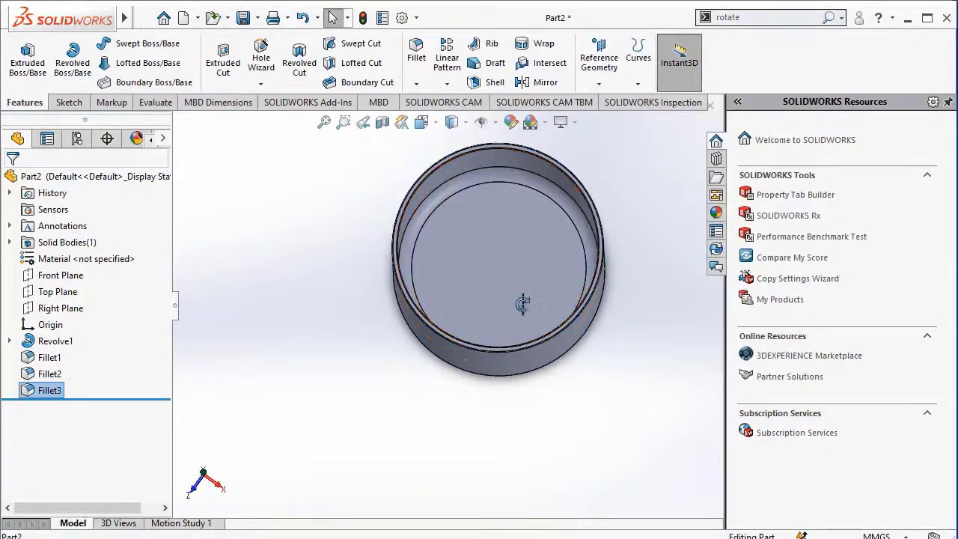
left_click(484, 278)
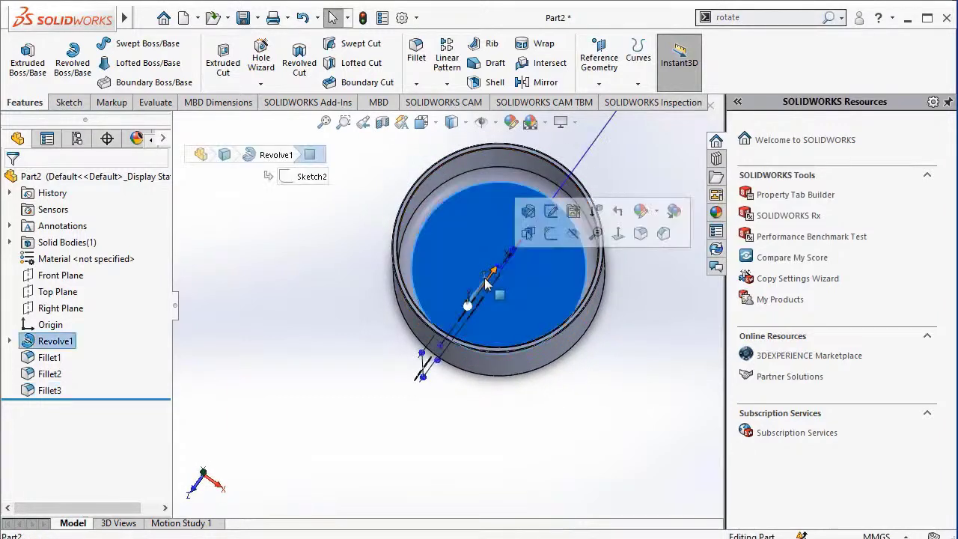
left_click(552, 238)
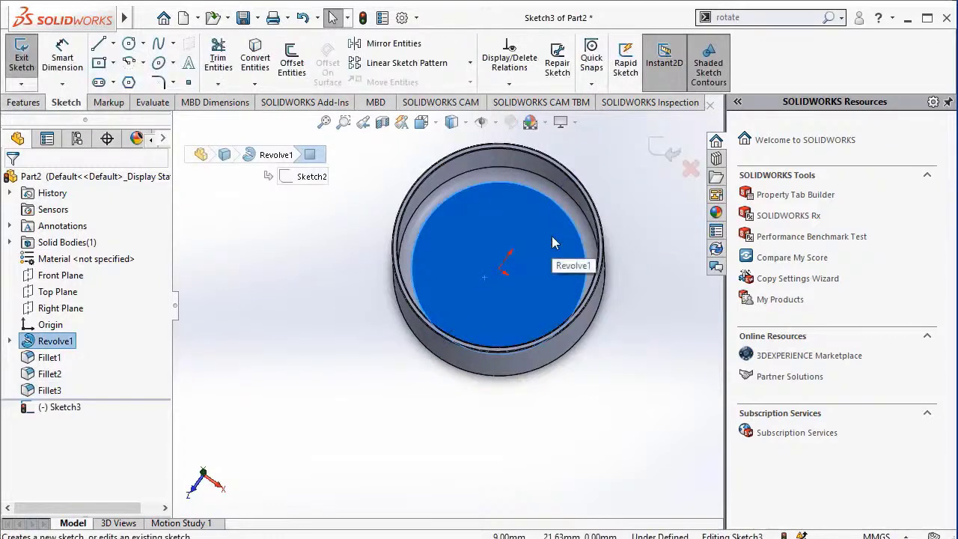
left_click(65, 409)
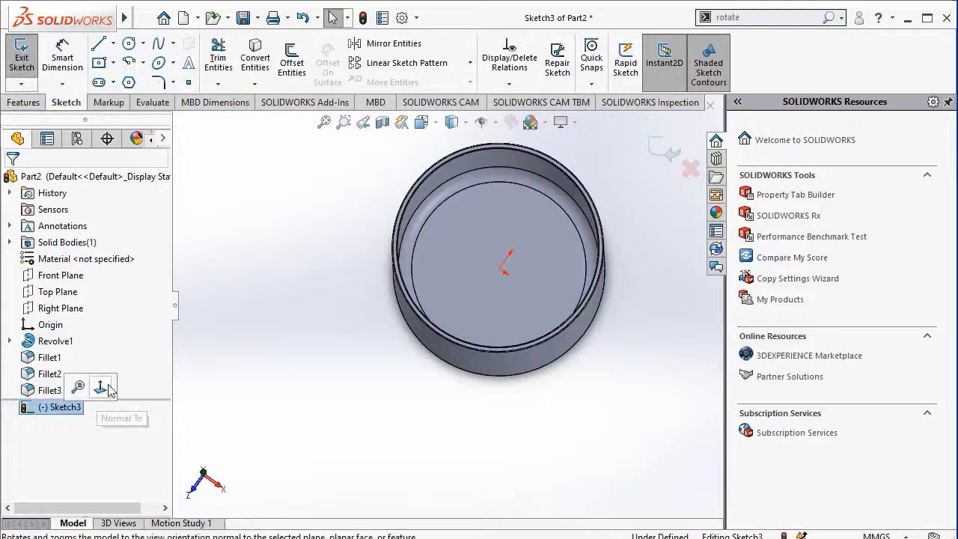
left_click(109, 388)
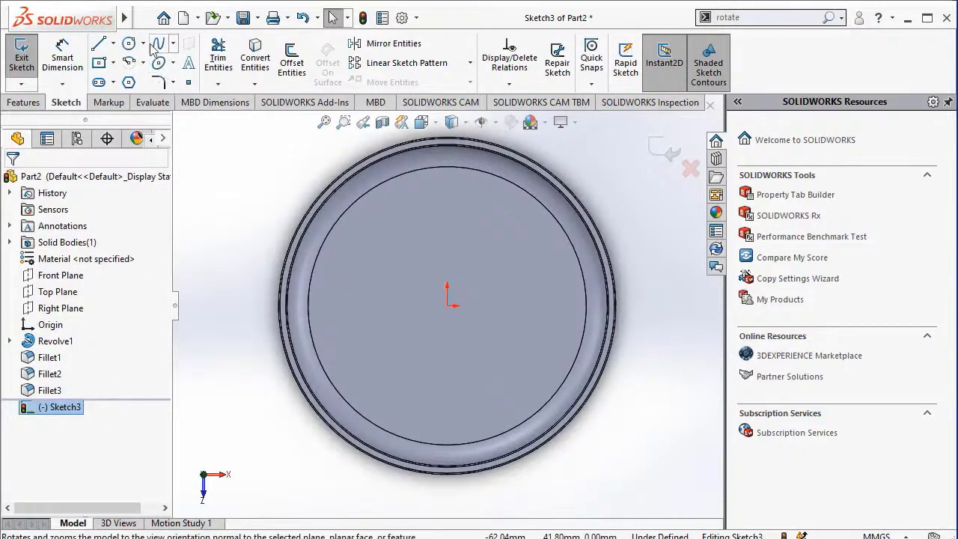
Step: Sketch a circle about 51 mm in diameter on the cup's floor, centered on the origin
left_click(130, 44)
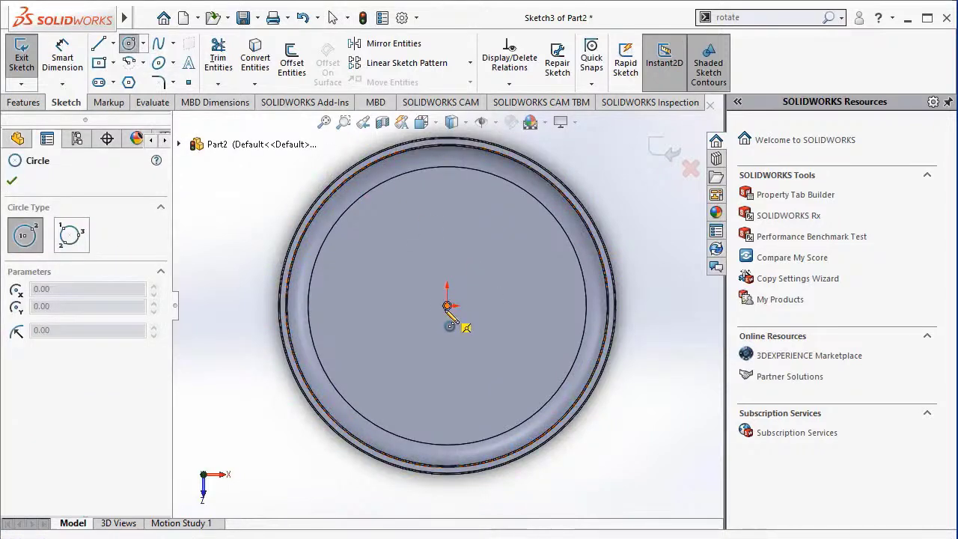
left_click(447, 306)
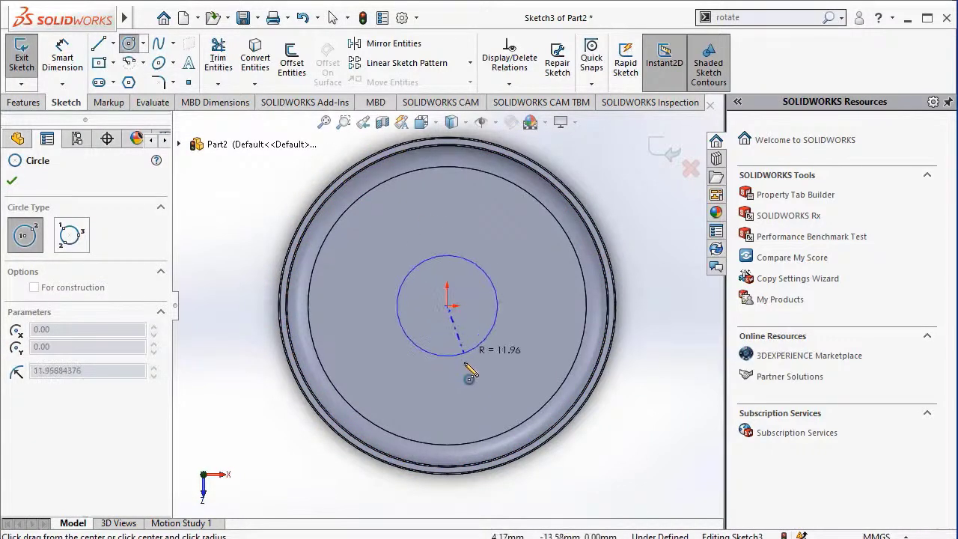
left_click(484, 410)
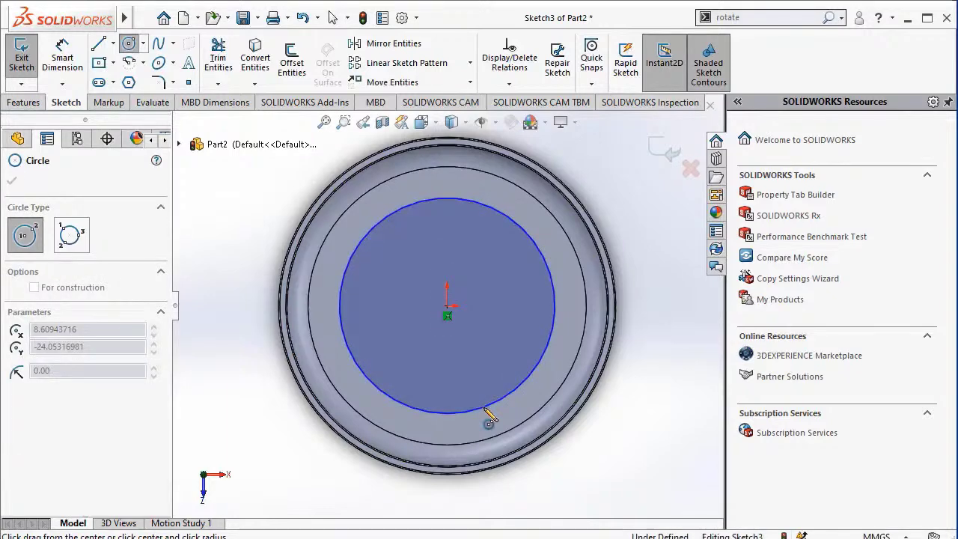
key("Escape")
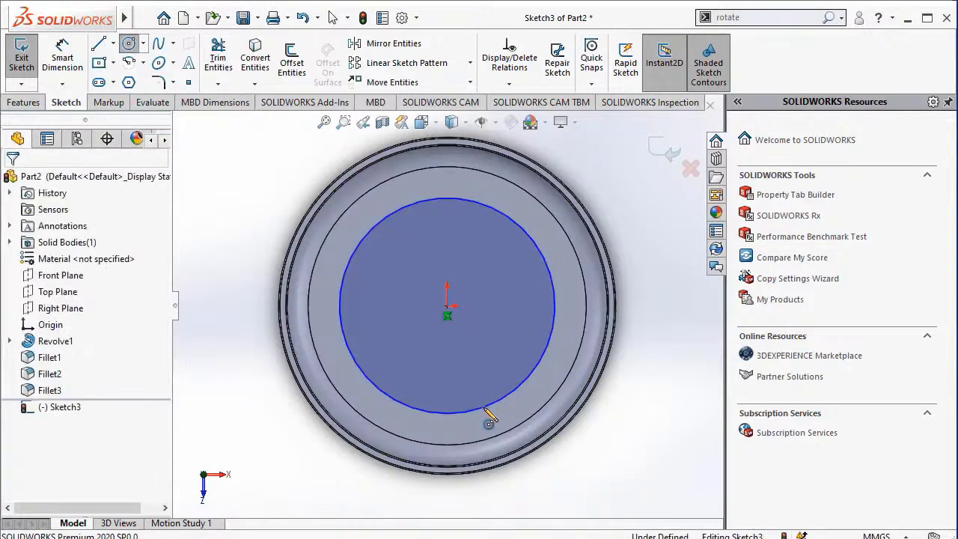
Step: Dimension the floor circle's diameter to 70 mm and close the sketch
left_click(56, 79)
left_click(571, 329)
left_click(569, 338)
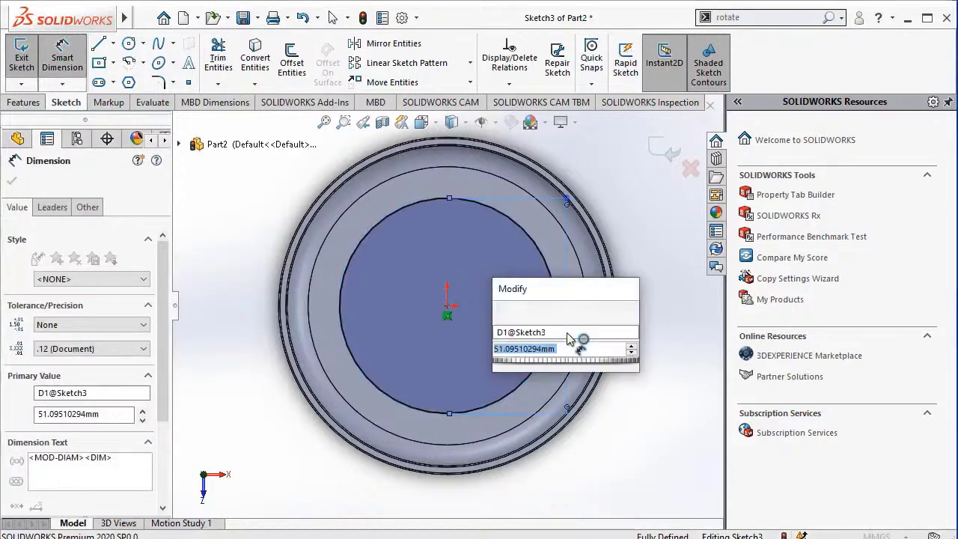
type("70")
key("Return")
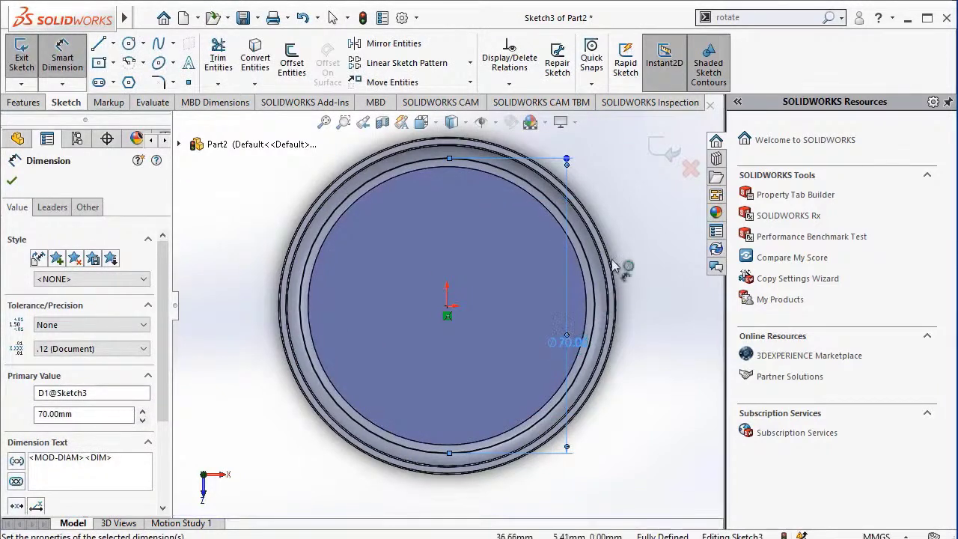
left_click(661, 153)
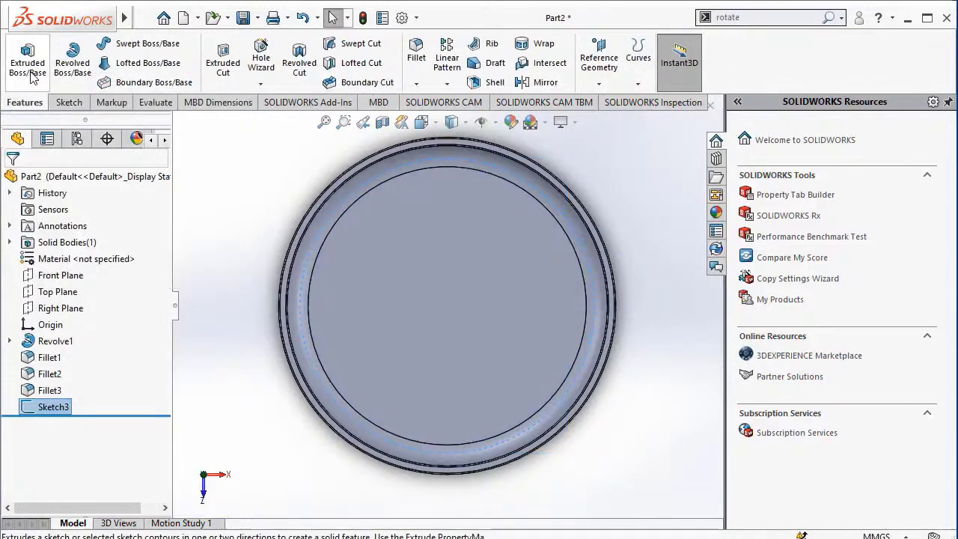
Step: Extrude the circular sketch inside the glass as a blind boss with a depth of 40 mm
left_click(30, 73)
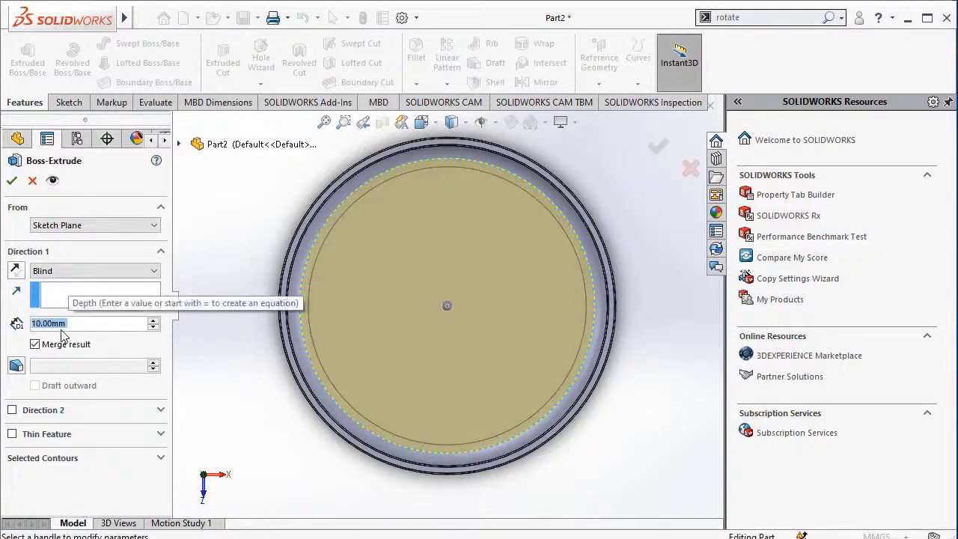
type("40")
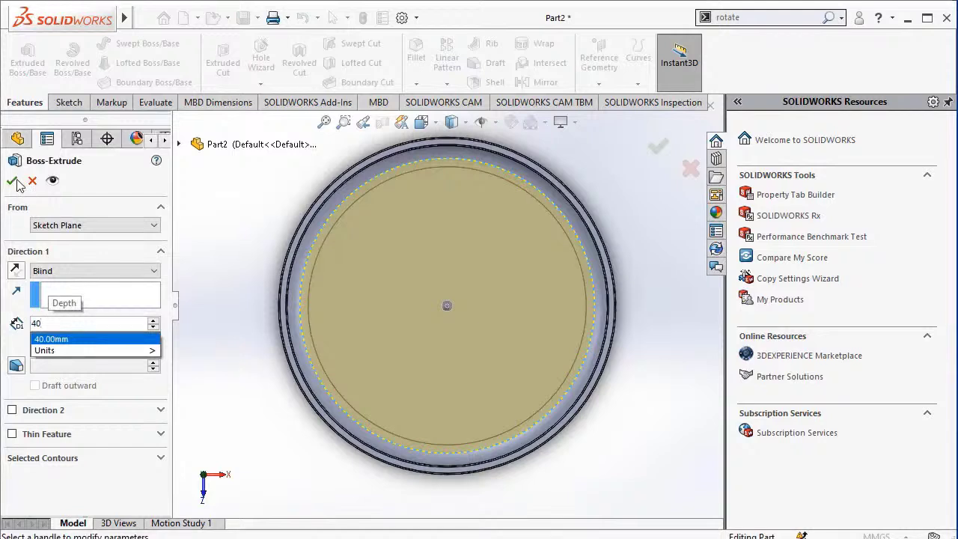
key("Return")
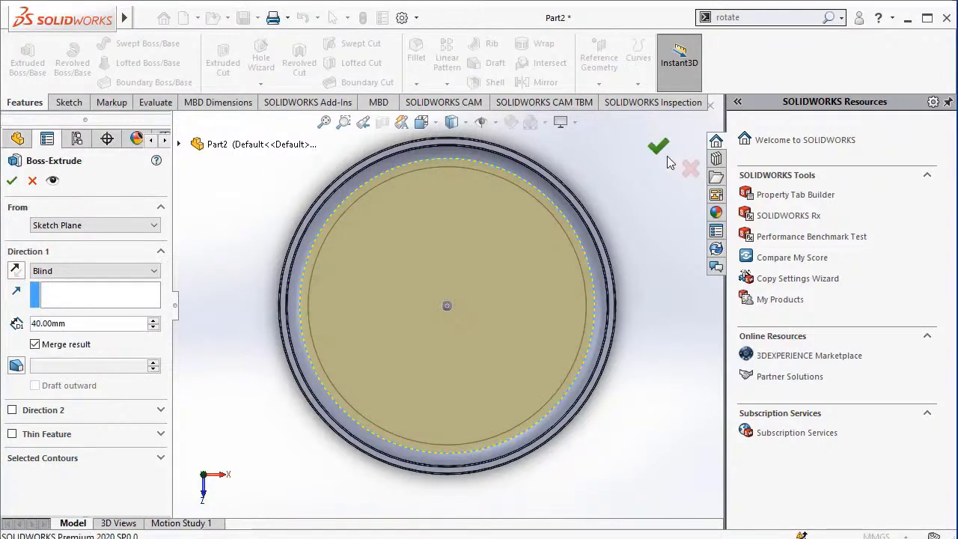
left_click(667, 155)
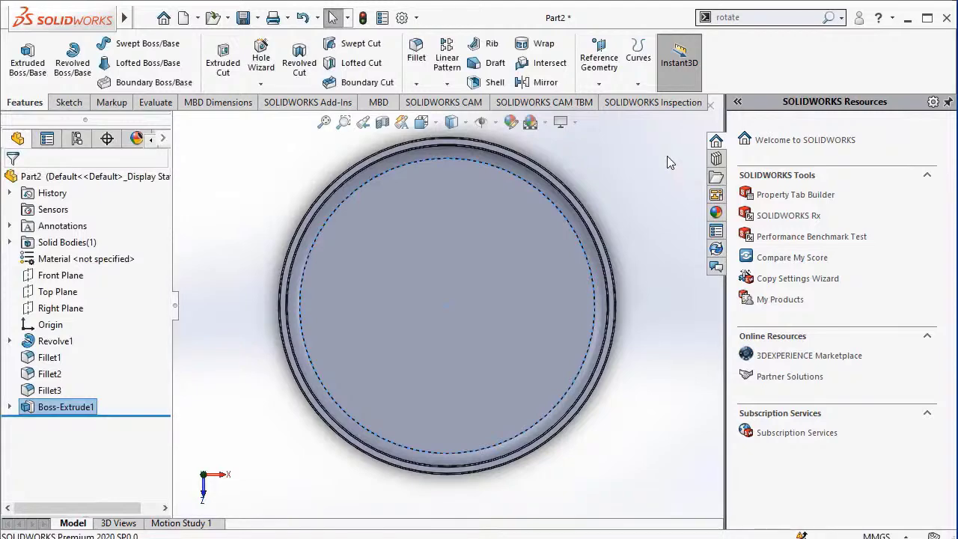
Step: Rotate the view to examine the extruded fill inside the glass from an angle, with the whole part fitted in view
left_click(783, 18)
left_click(790, 53)
left_click(830, 18)
left_click(796, 50)
left_click_drag(644, 265, 651, 137)
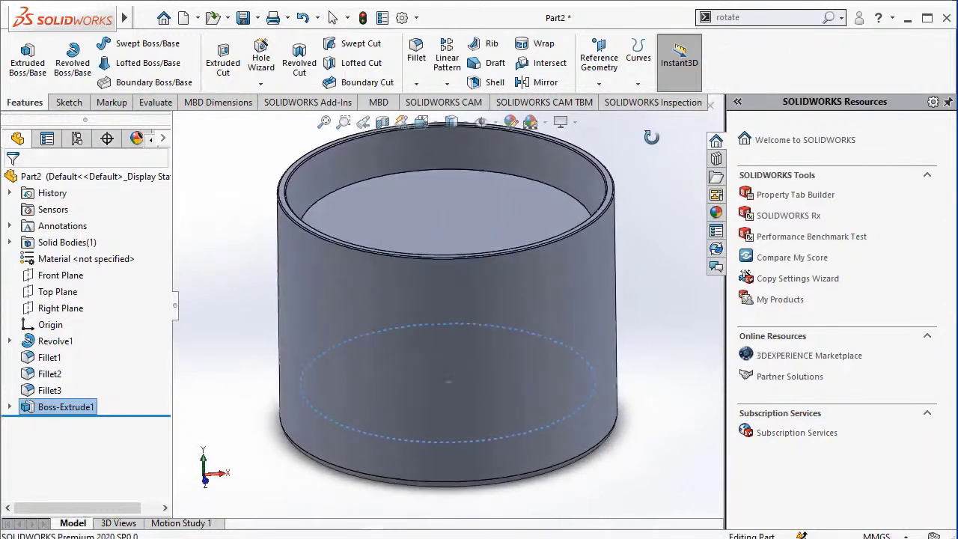
left_click(325, 122)
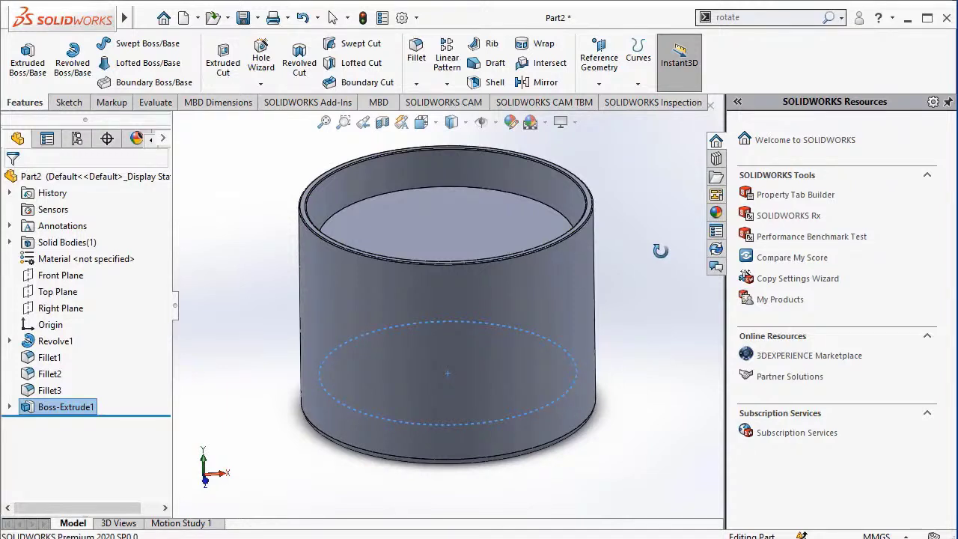
Step: Save the part as SHOT GLASS in the References folder
key("ctrl+s")
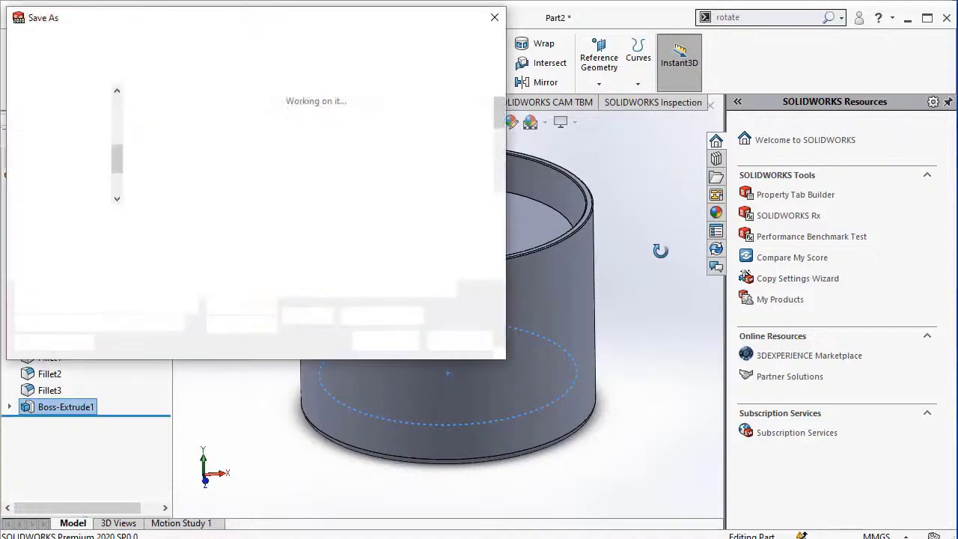
type("shot")
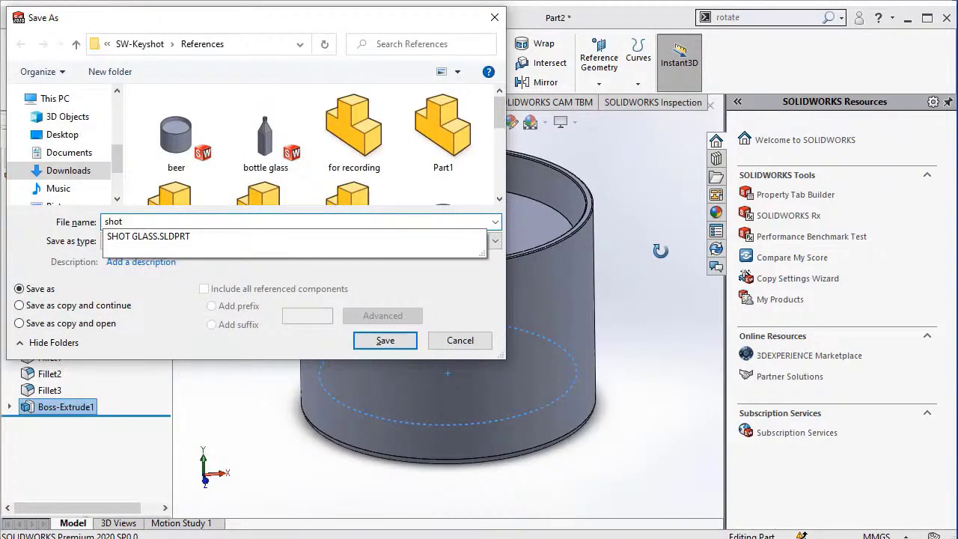
type(" glass")
key("Return")
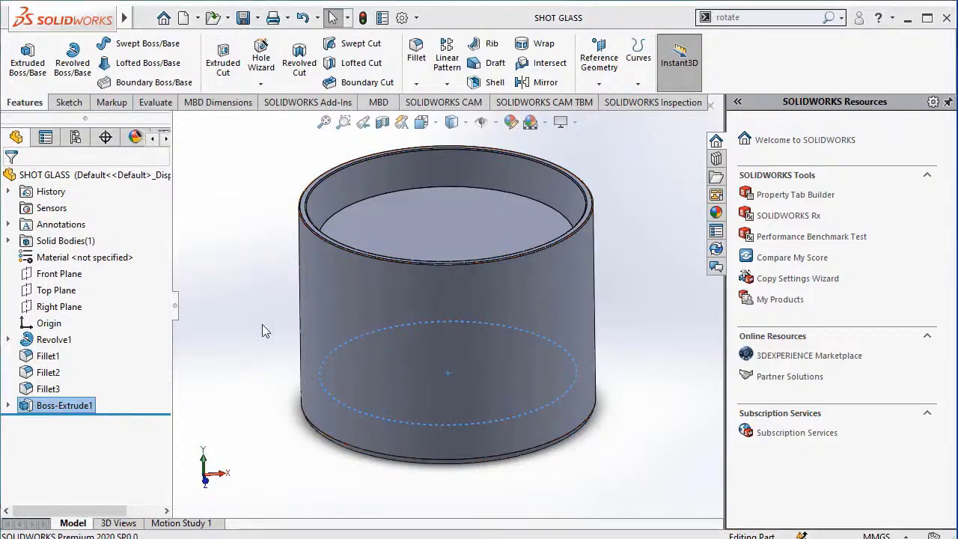
Step: Create a new assembly and place the bottle glass part in it as the first component
left_click(184, 17)
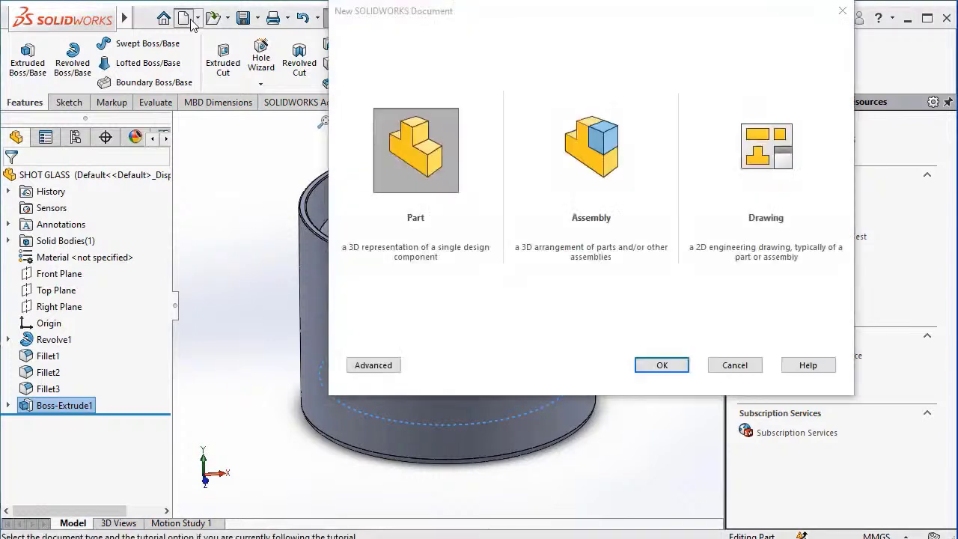
left_click(580, 146)
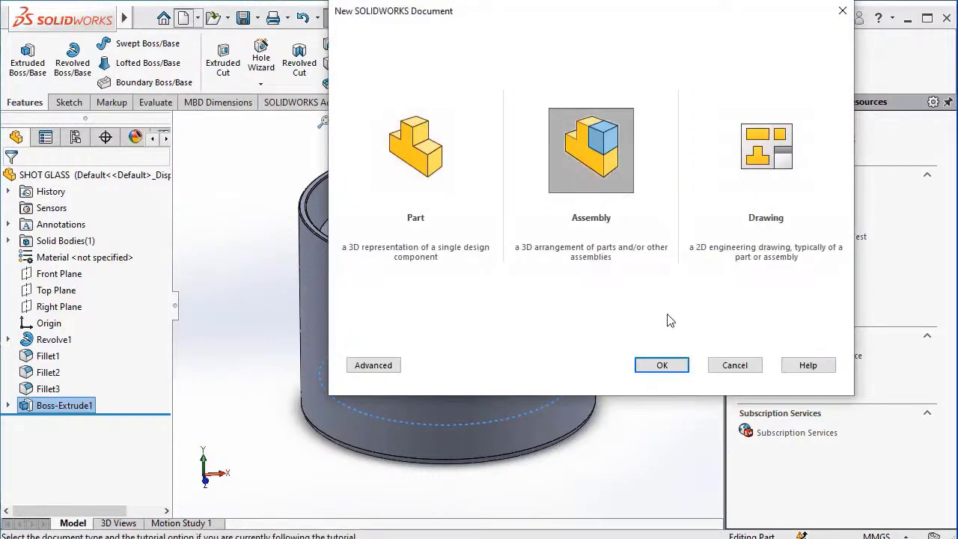
left_click(666, 365)
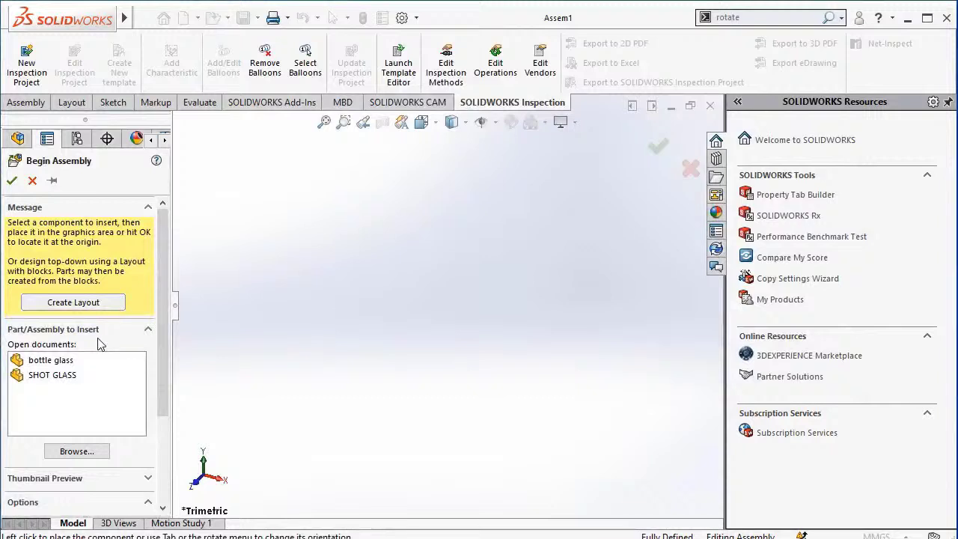
left_click(58, 361)
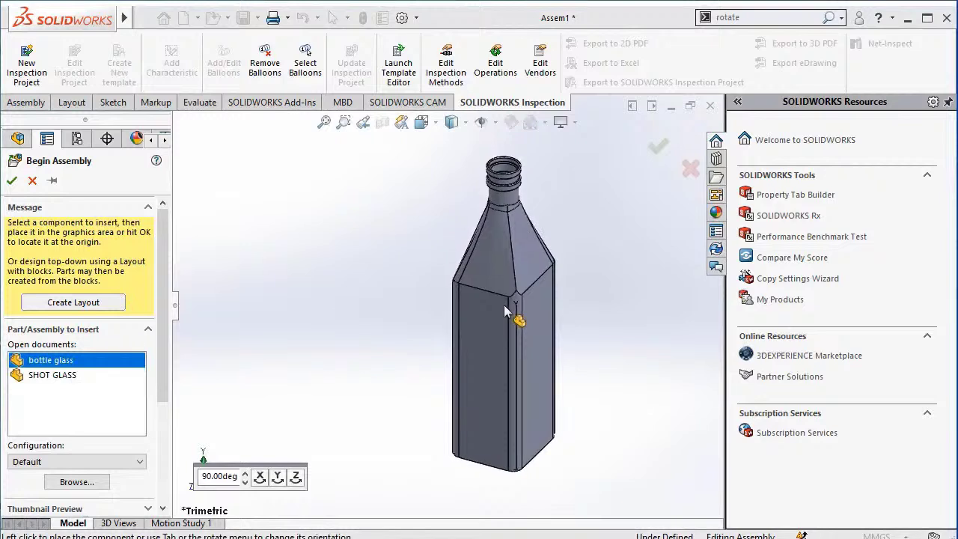
left_click(506, 312)
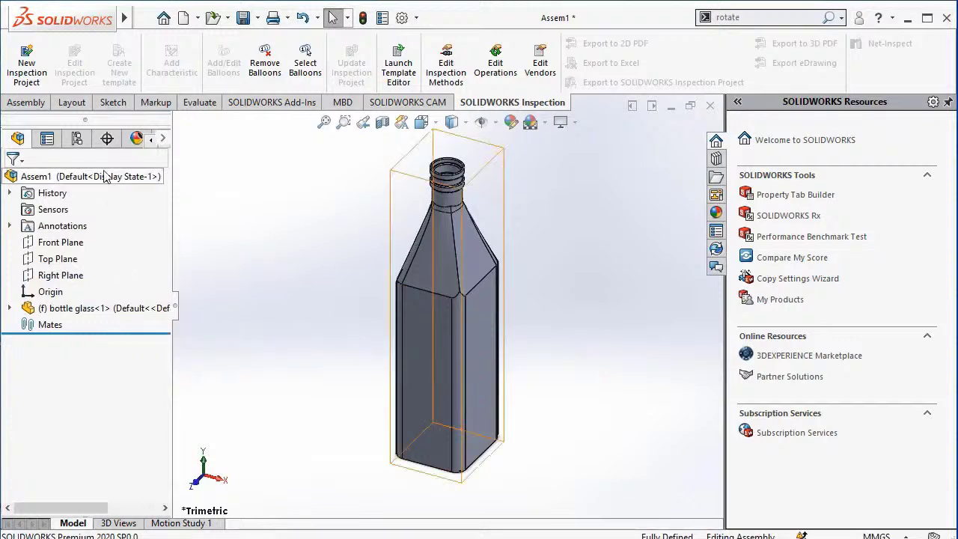
Step: Insert the SHOT GLASS part into the assembly beside the bottle
left_click(30, 103)
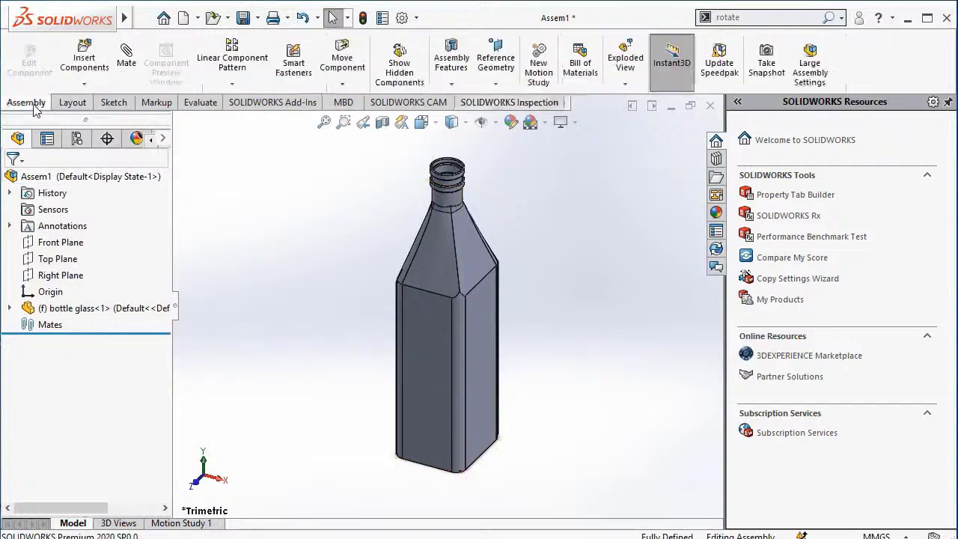
left_click(81, 77)
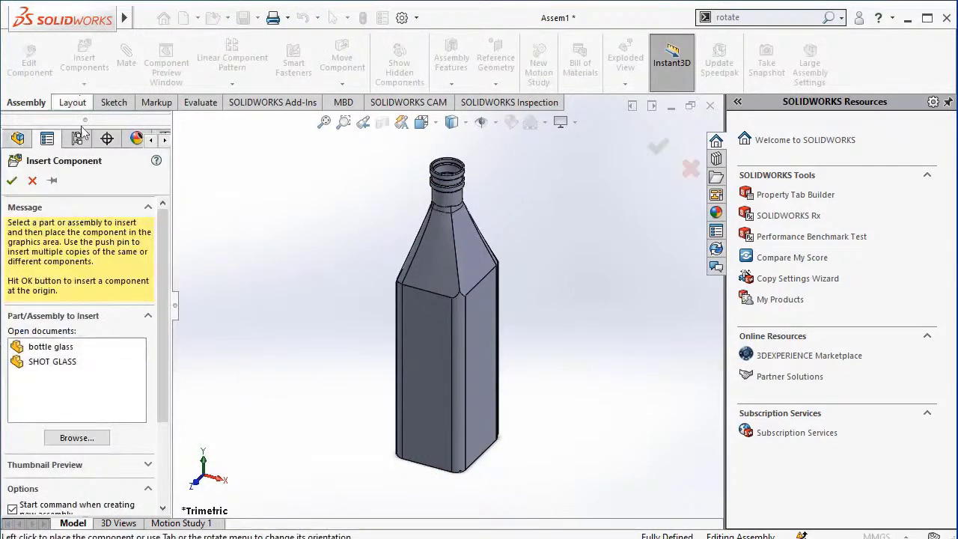
left_click(60, 363)
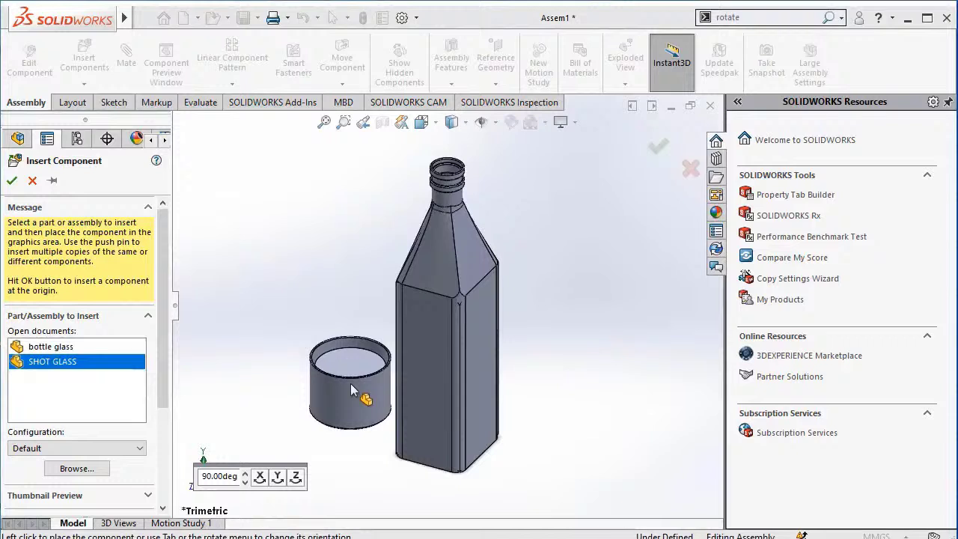
left_click(352, 389)
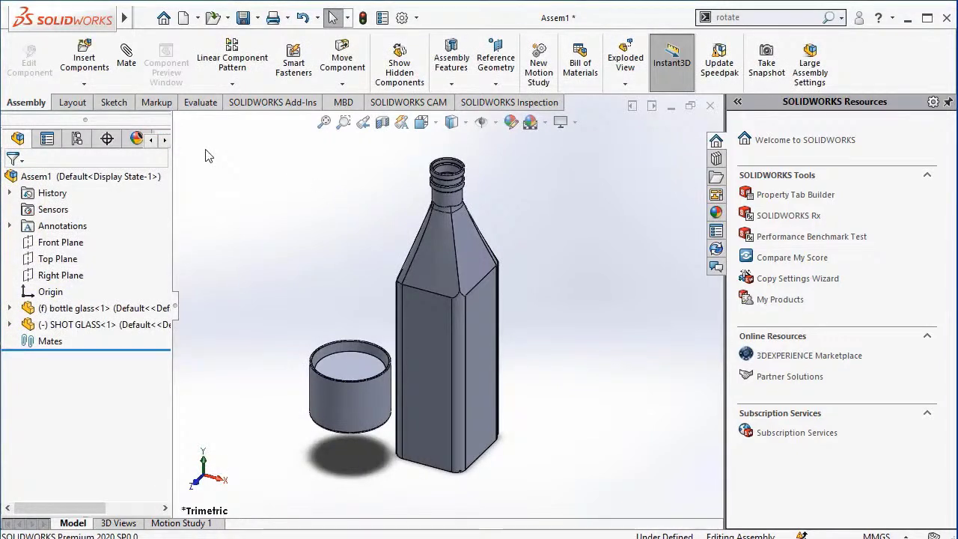
Step: Start saving the assembly and browse to the References folder inside SW-Keyshot
left_click(144, 18)
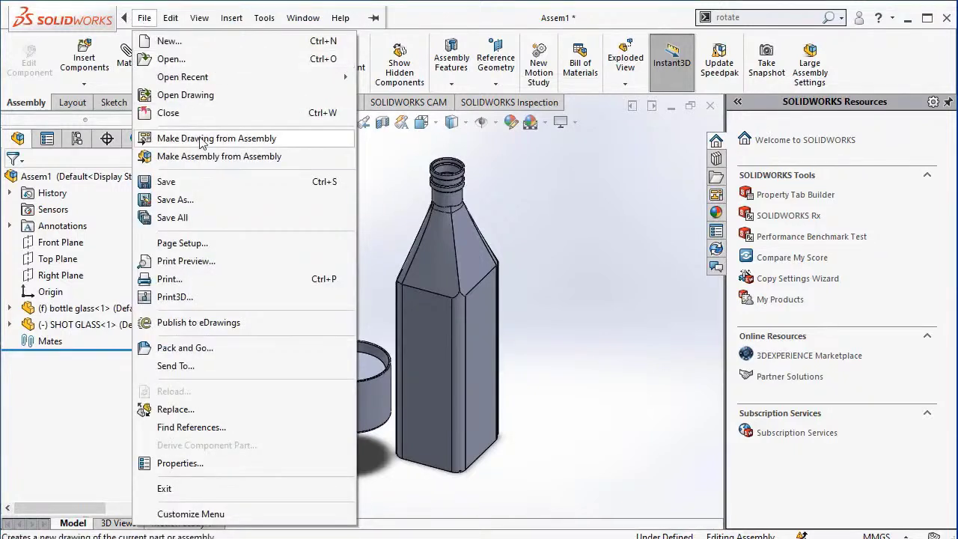
left_click(199, 187)
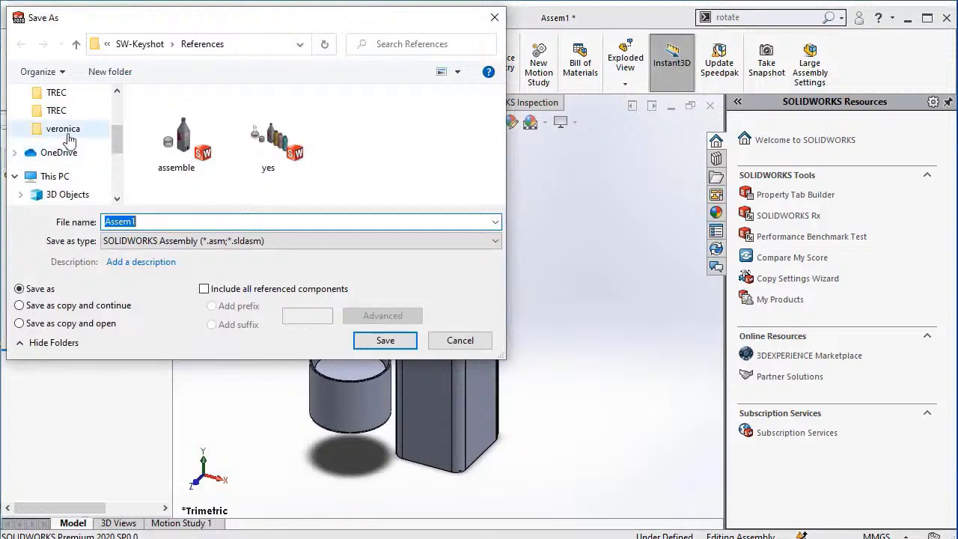
left_click(67, 135)
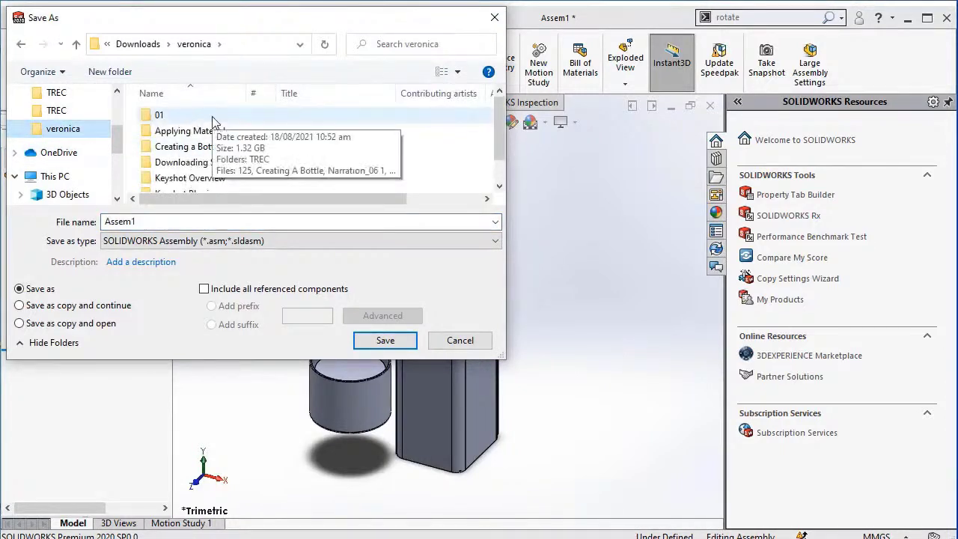
left_click(75, 43)
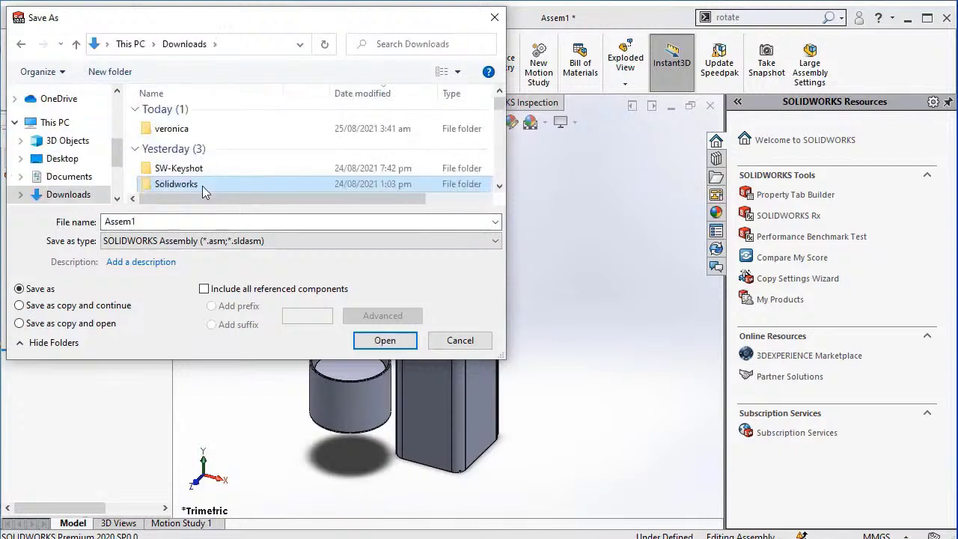
double_click(203, 186)
left_click_drag(116, 180, 116, 141)
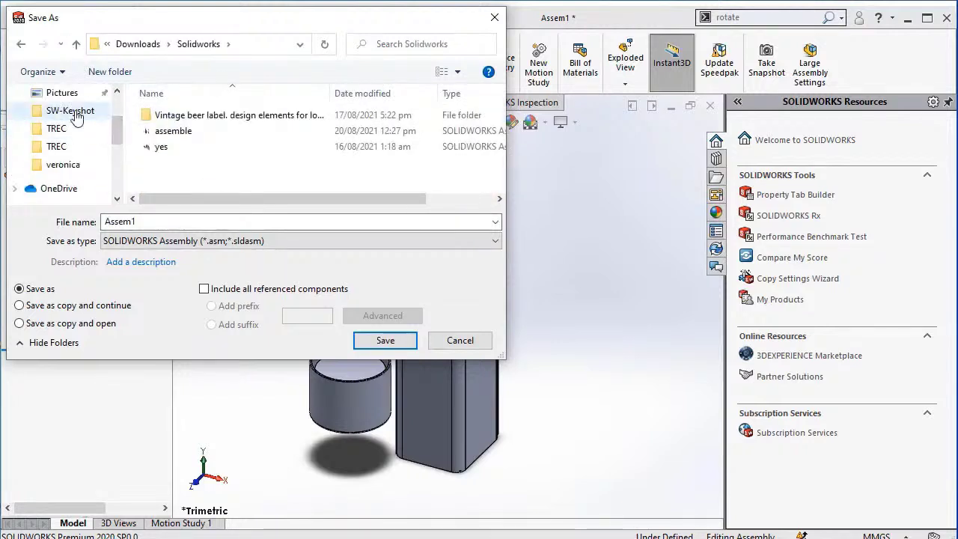
left_click(71, 111)
double_click(180, 115)
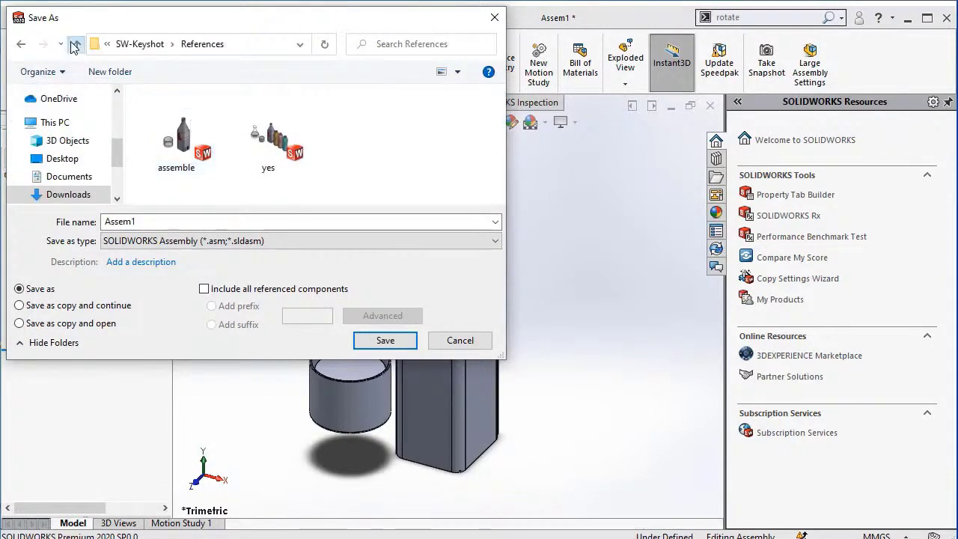
Step: Save the assembly under the file name assemble
left_click(198, 220)
double_click(198, 220)
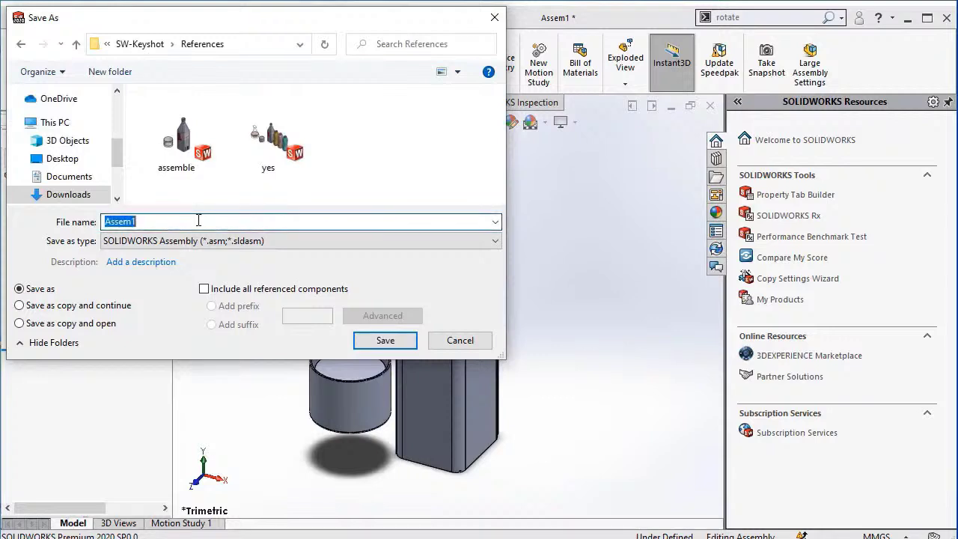
type("a")
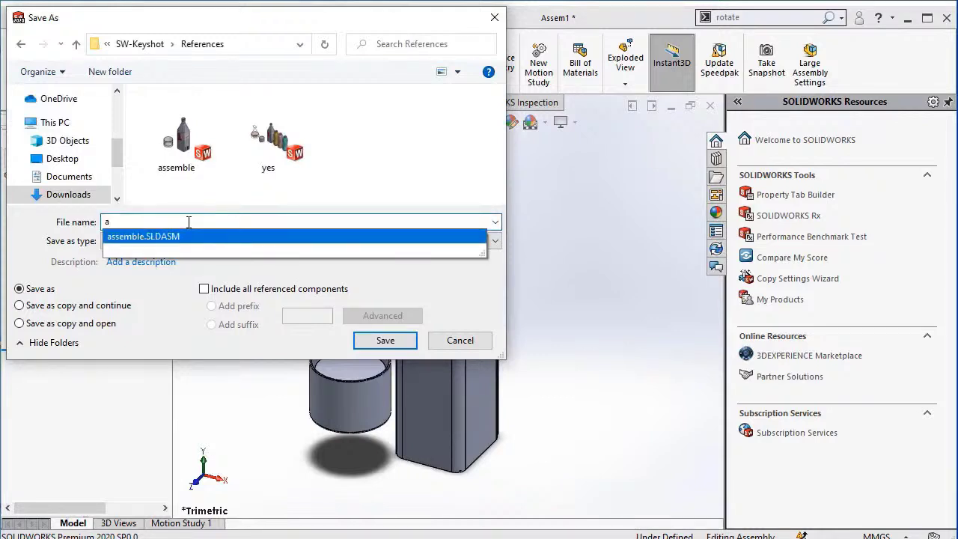
type("ss")
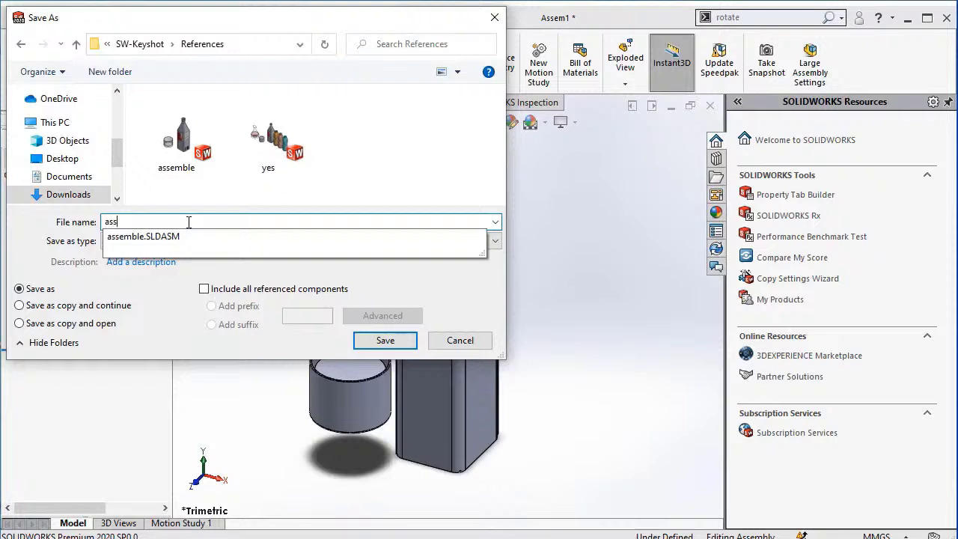
type("emble.")
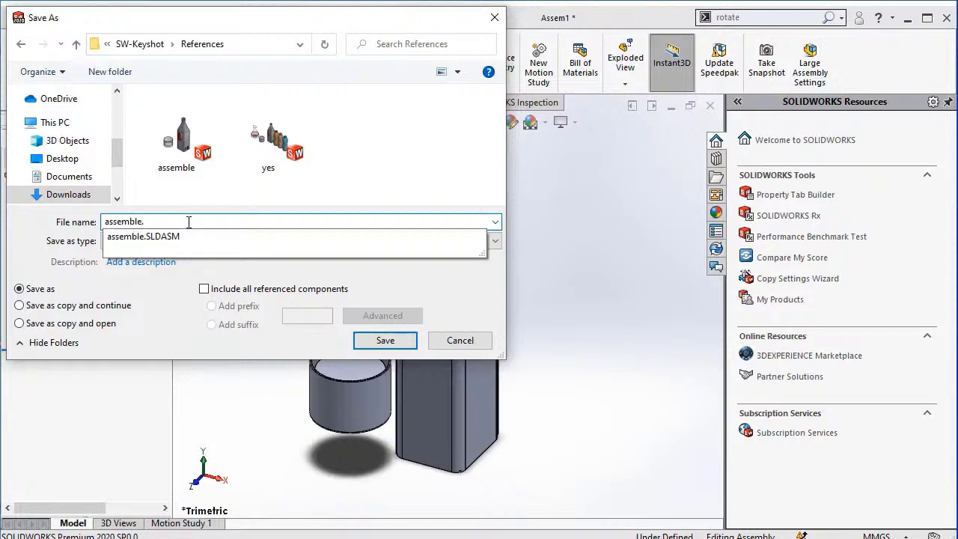
left_click(386, 343)
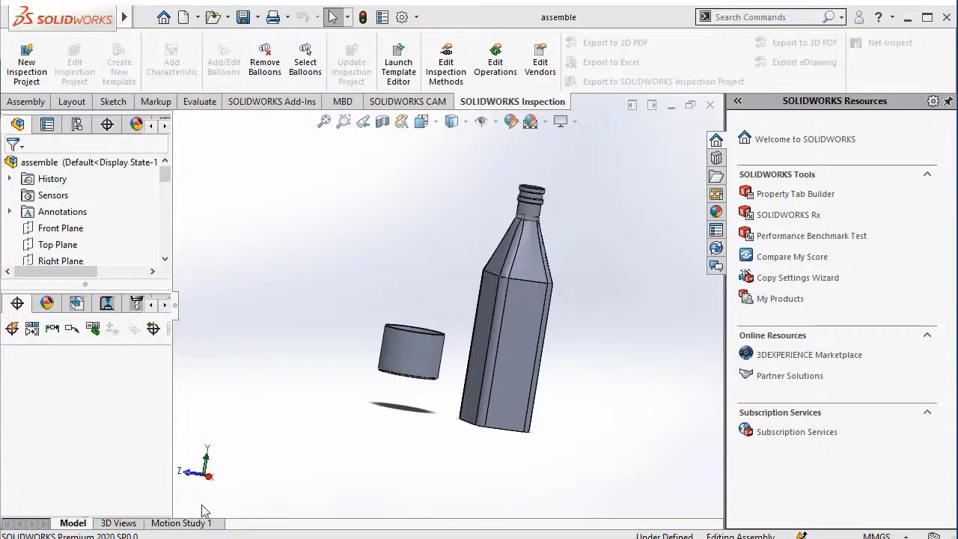
Step: Switch to Chrome, download the SOLIDWORKS add-in from the KeyShot plugins page, and bring up the options for its installer in Downloads
left_click(135, 465)
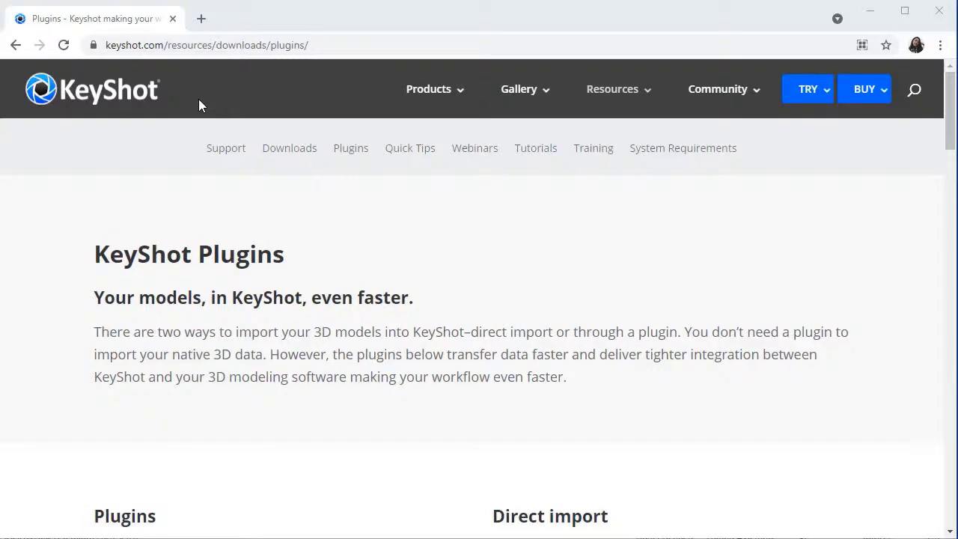
left_click(318, 47)
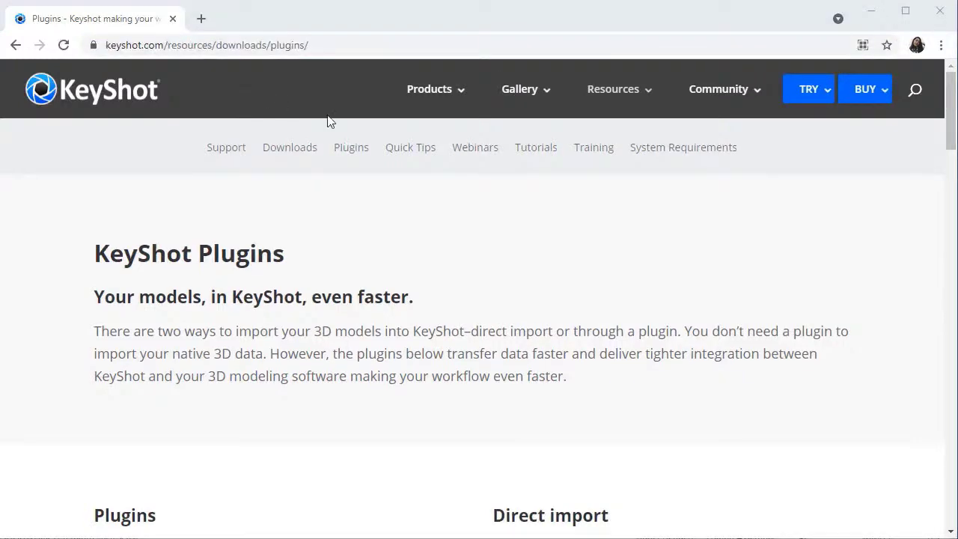
left_click_drag(949, 120, 905, 346)
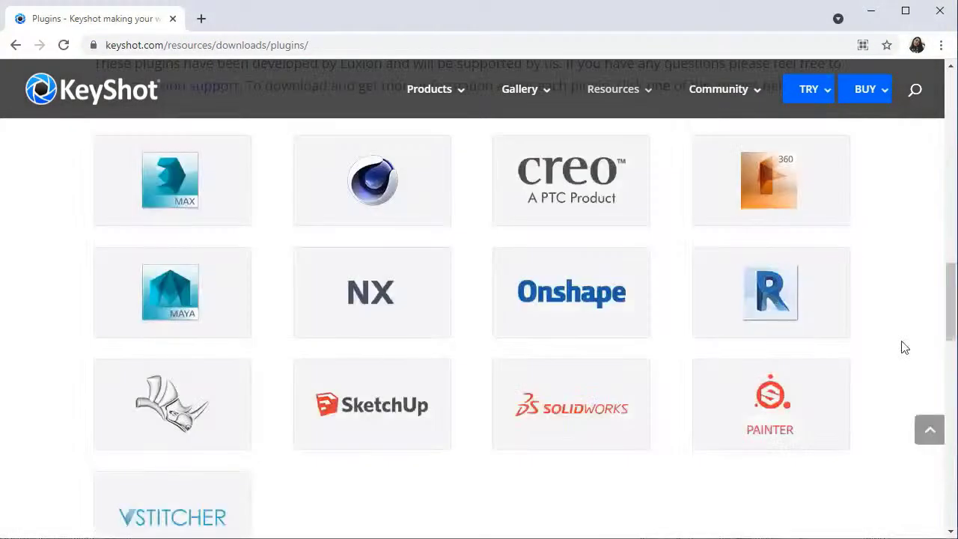
left_click(607, 417)
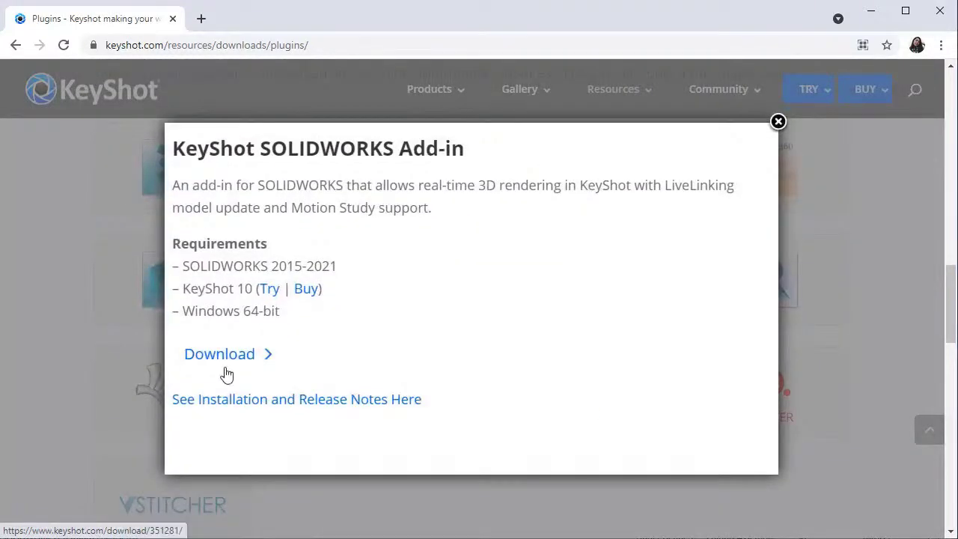
left_click(227, 372)
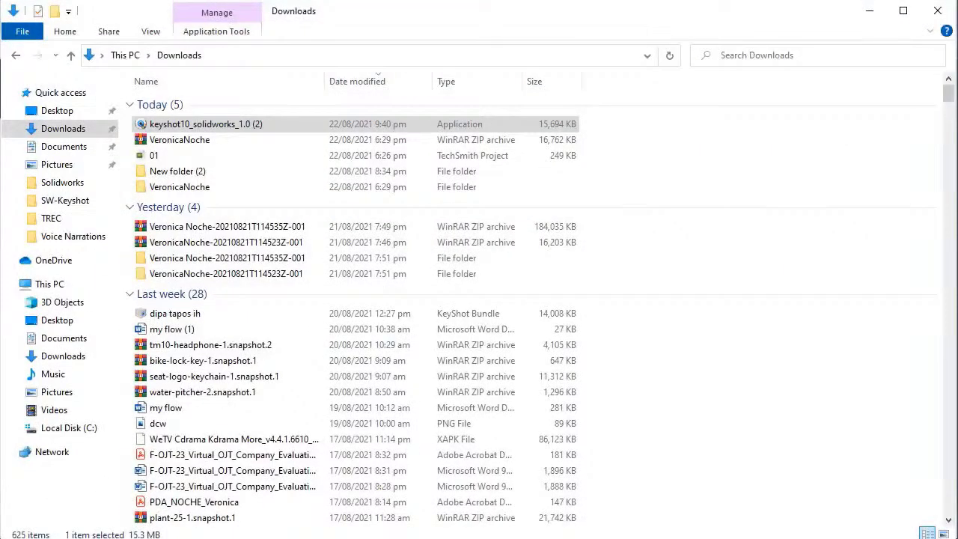
right_click(270, 122)
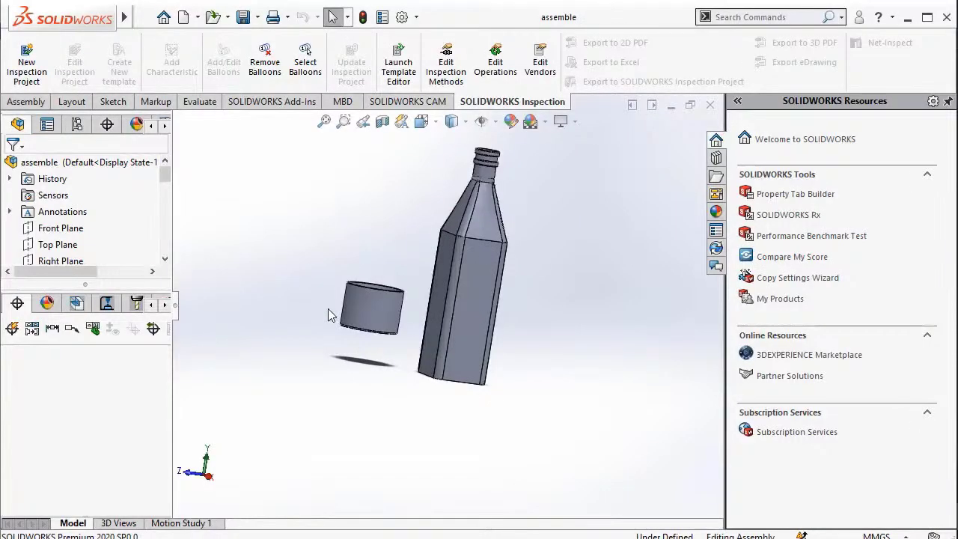
Step: Check that the KeyShot 10 Plugin is enabled among the SOLIDWORKS add-ins and accept the add-in settings
mouse_move(132, 21)
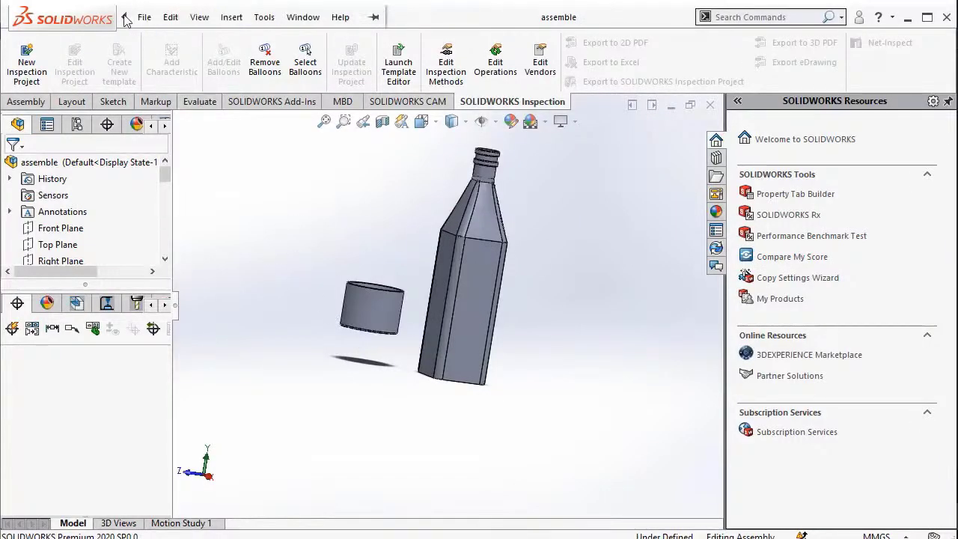
left_click(200, 16)
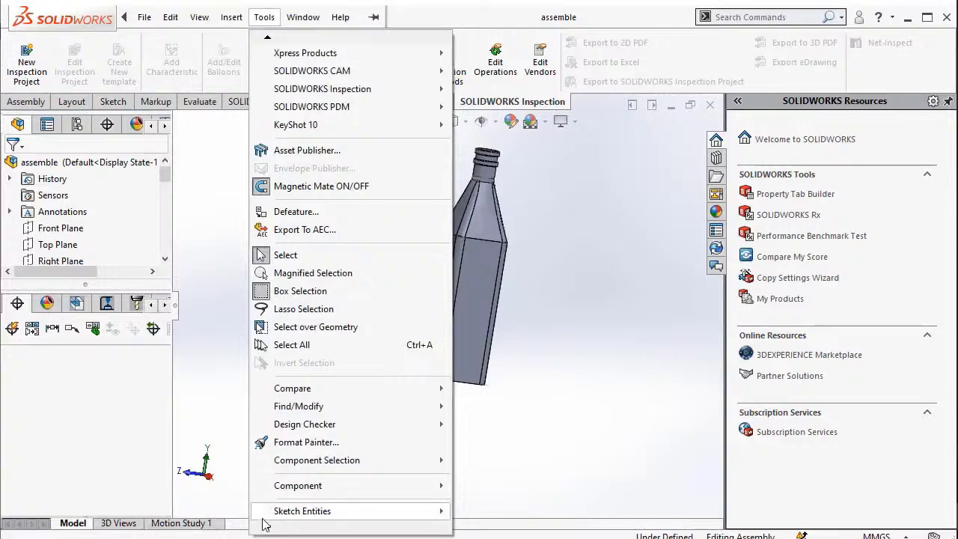
scroll(266, 524, "down", 7)
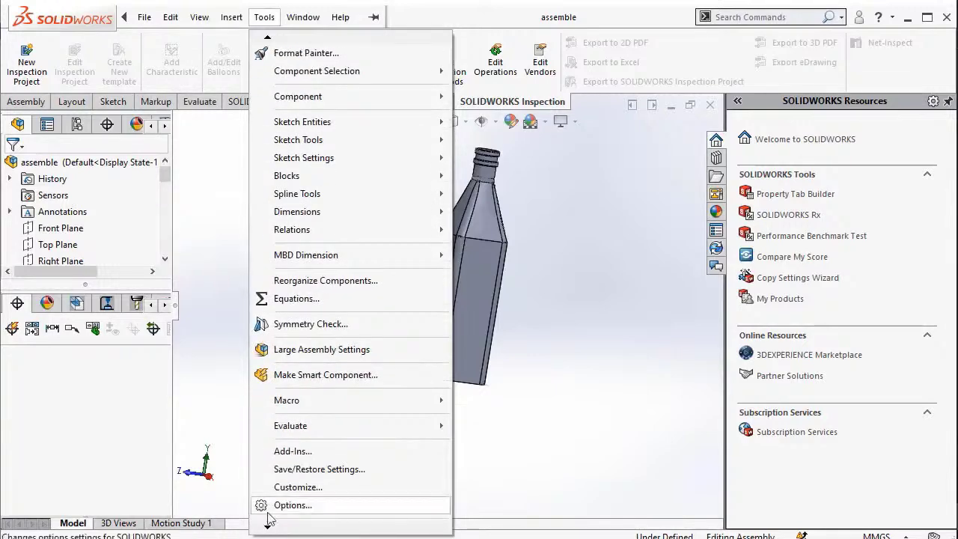
left_click(307, 455)
left_click_drag(533, 193, 535, 317)
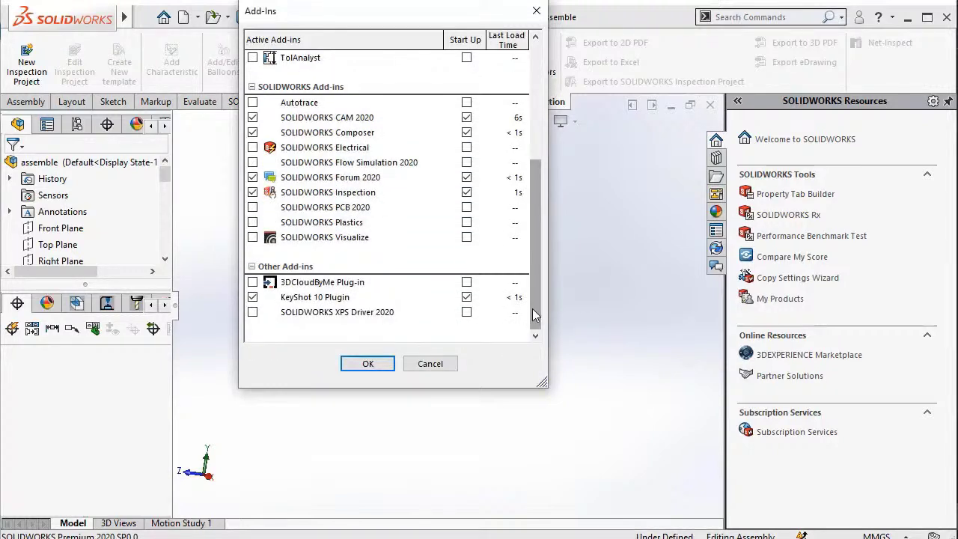
left_click(367, 364)
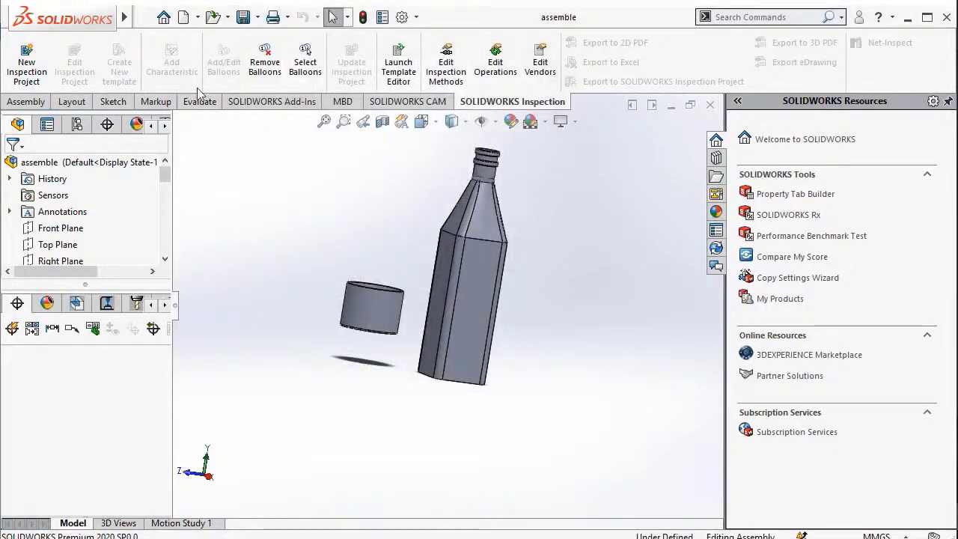
Step: Send the bottle and shot glass assembly from SOLIDWORKS to KeyShot 10
mouse_move(129, 29)
left_click(264, 17)
mouse_move(267, 37)
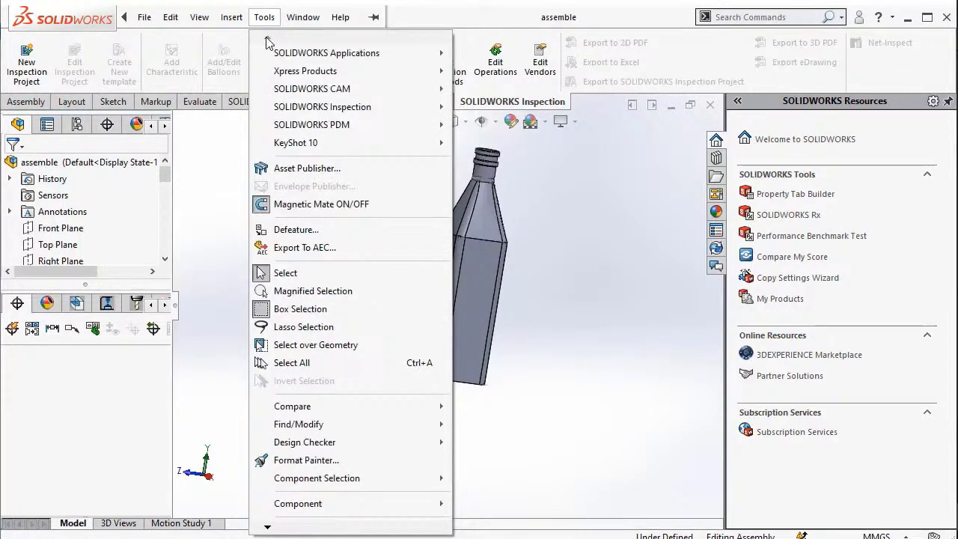
mouse_move(358, 150)
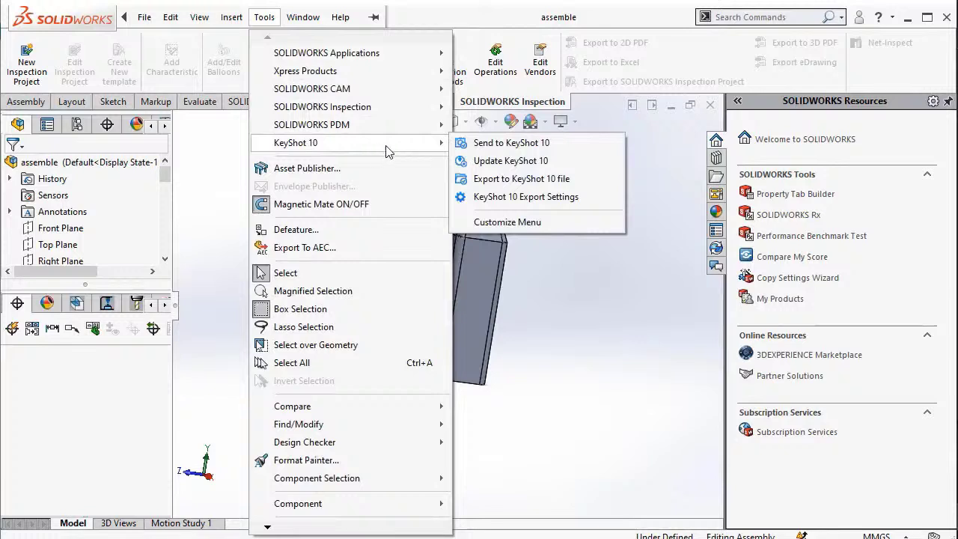
left_click(495, 144)
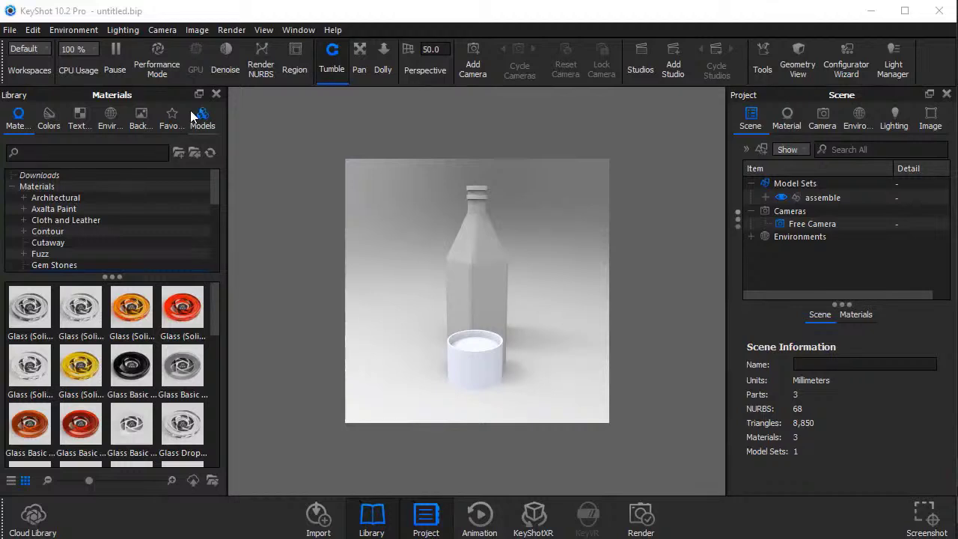
left_click(12, 32)
left_click(40, 59)
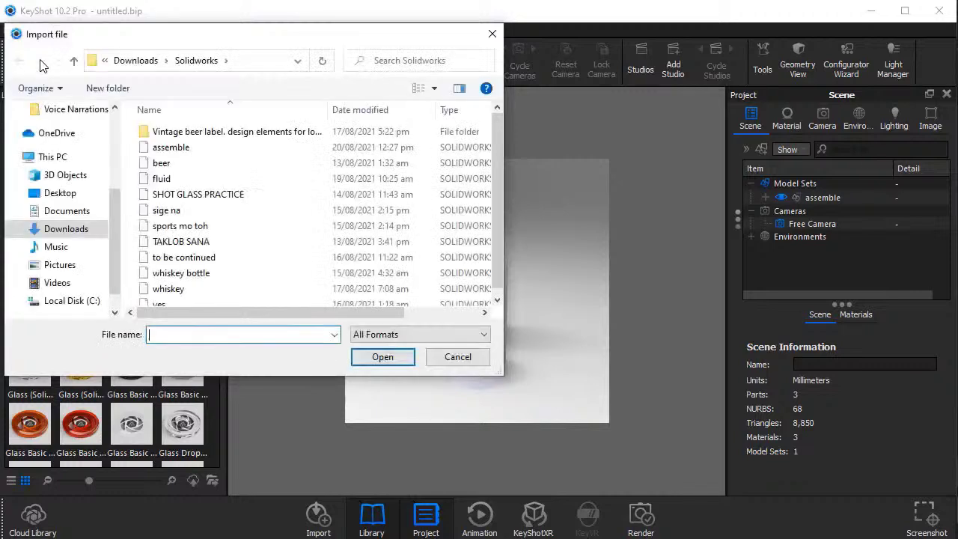
left_click(202, 147)
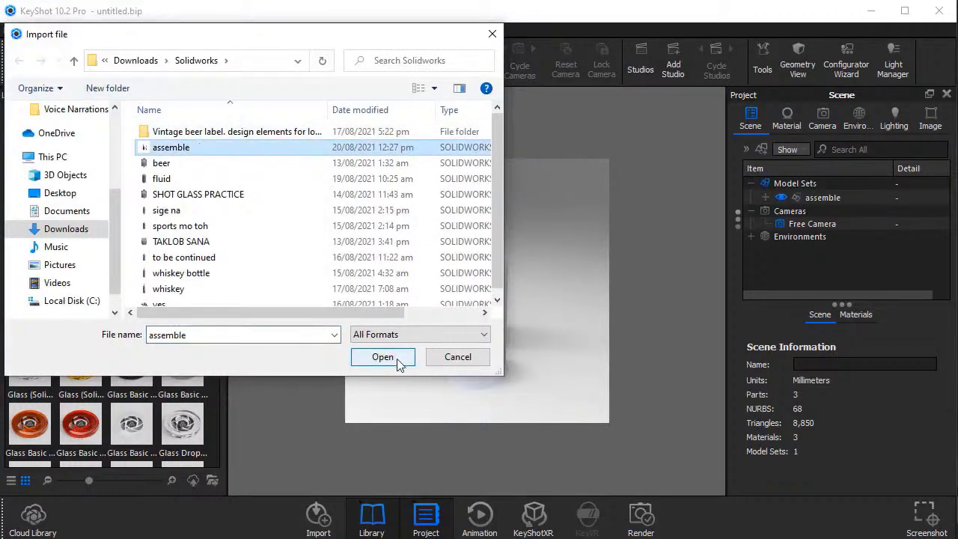
left_click(493, 33)
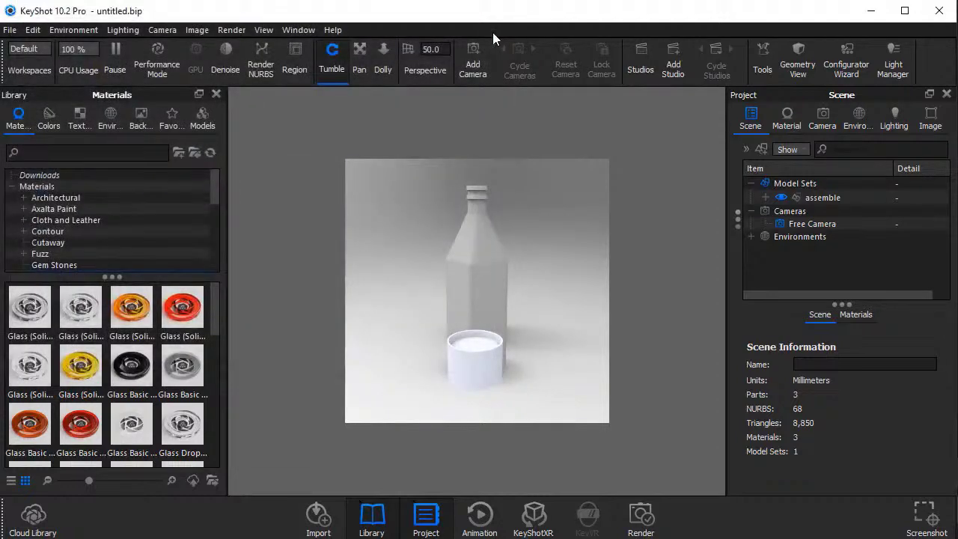
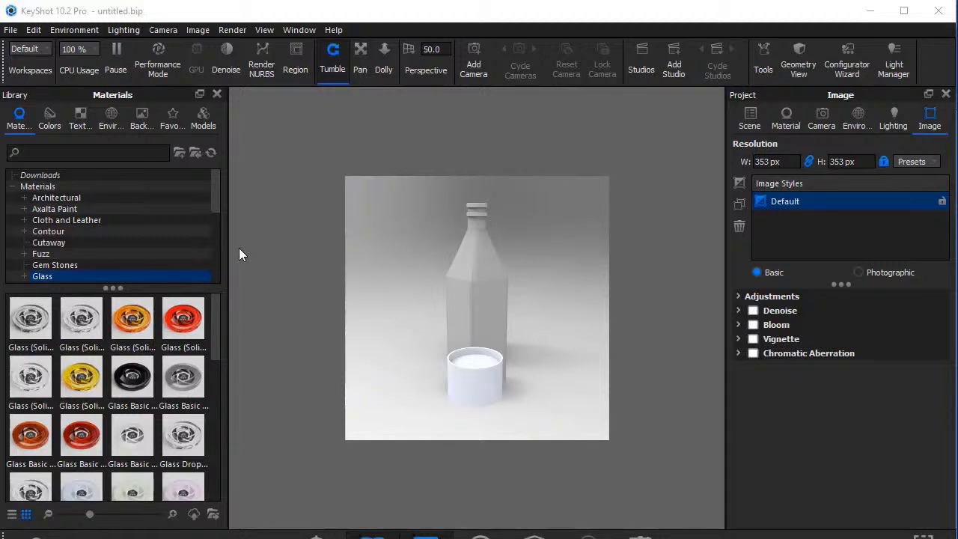
Step: Look over the available file, environment, camera and image commands and the Dolly view tool
left_click(11, 30)
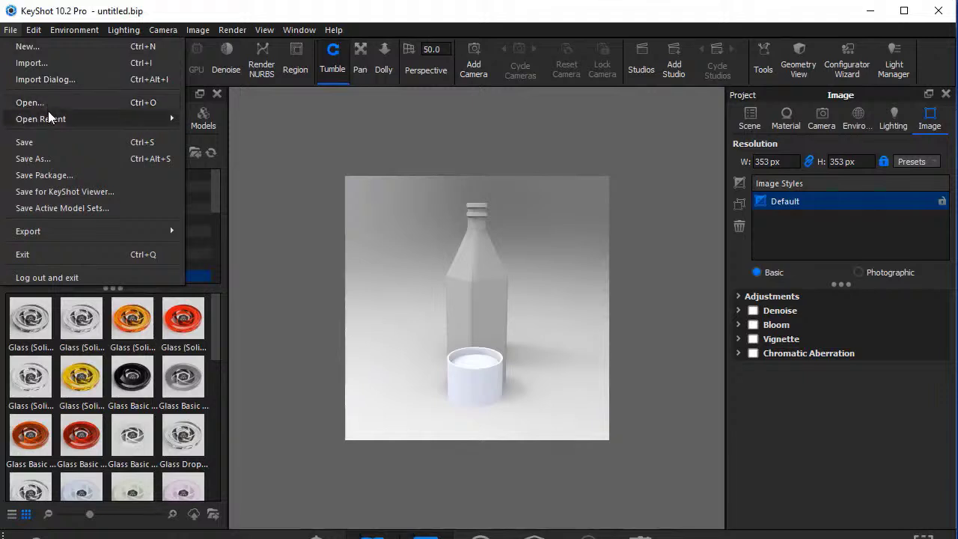
mouse_move(48, 116)
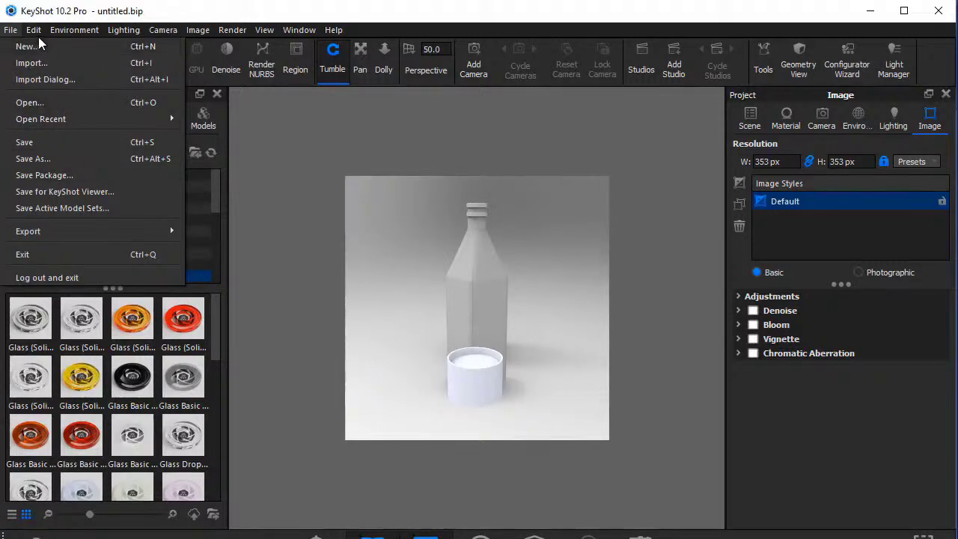
mouse_move(72, 31)
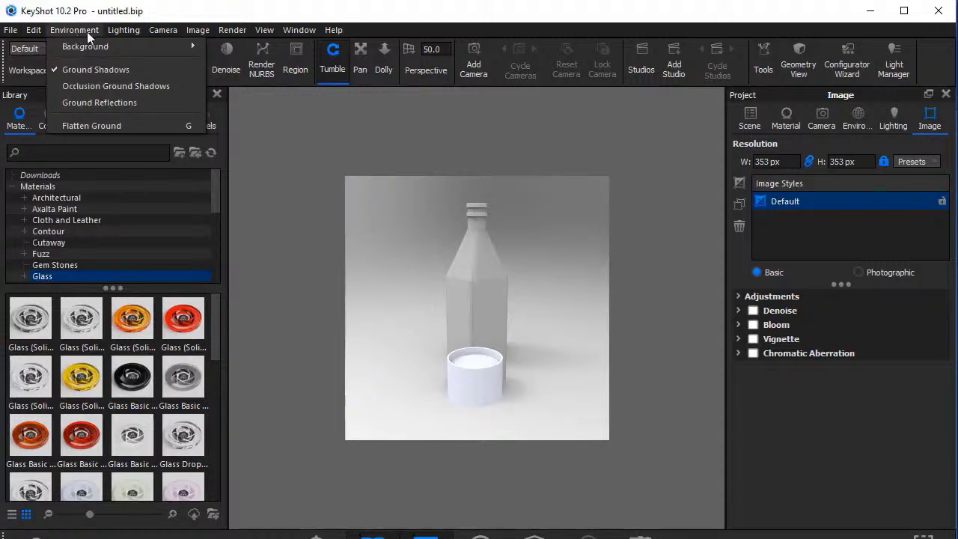
mouse_move(159, 35)
mouse_move(194, 34)
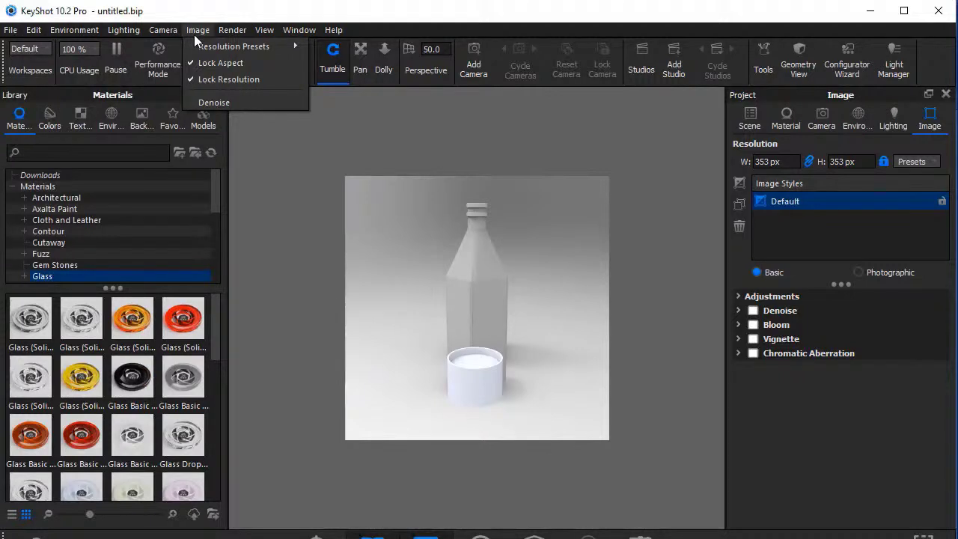
left_click(193, 35)
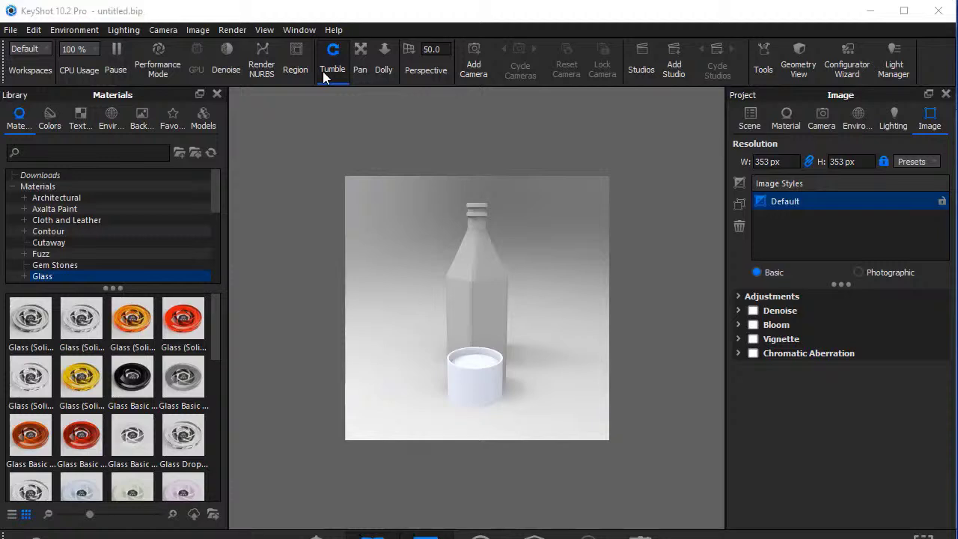
left_click(383, 69)
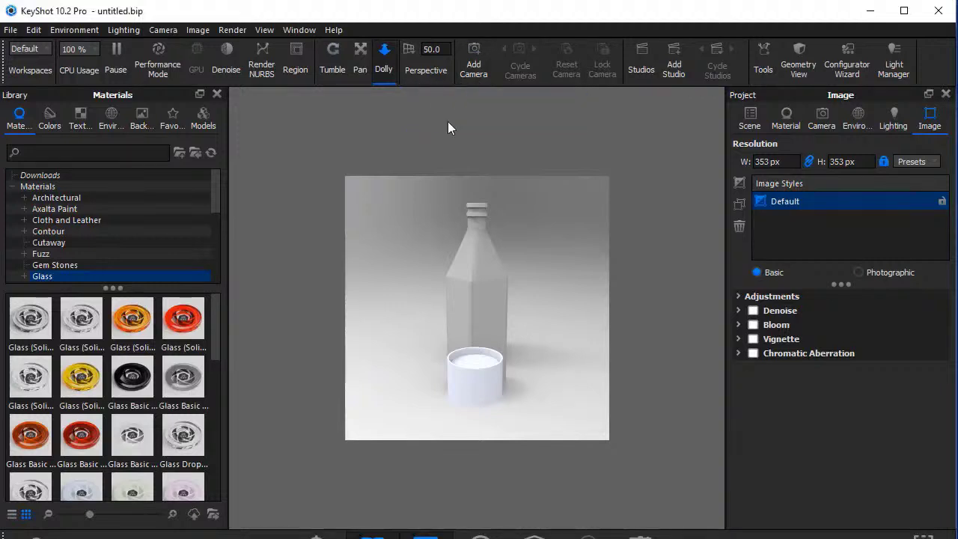
Step: Browse the library's colors, textures, environments, backplates, favorites and models
left_click(57, 123)
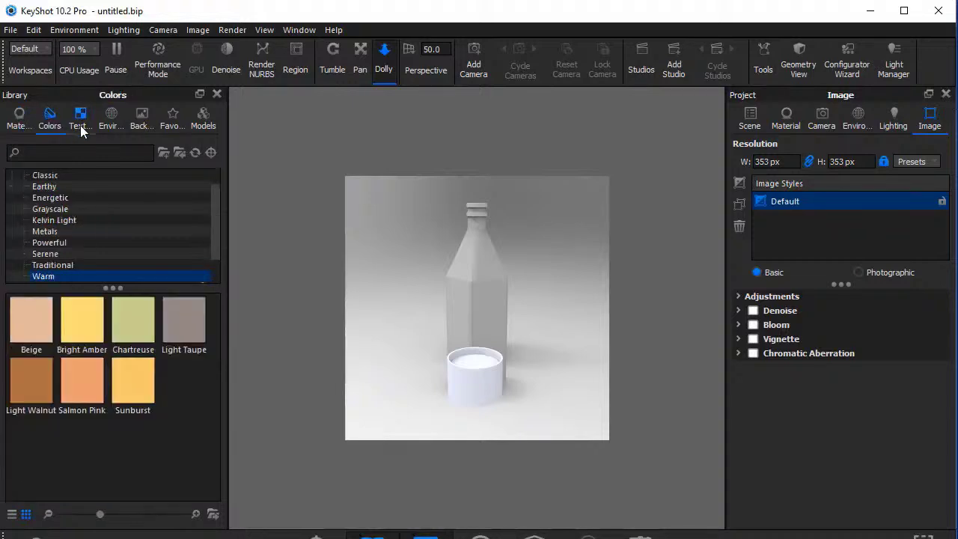
left_click(81, 125)
left_click(108, 124)
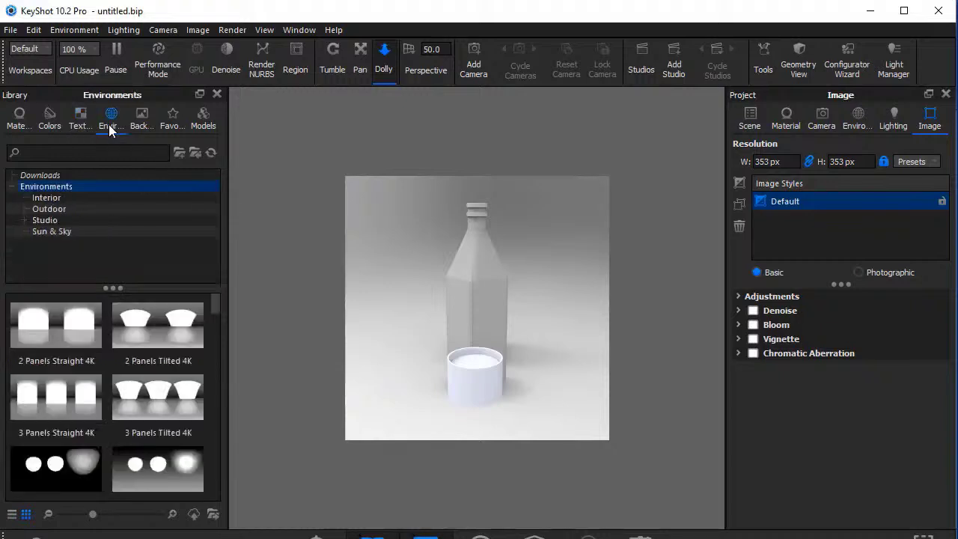
left_click(149, 124)
left_click(172, 124)
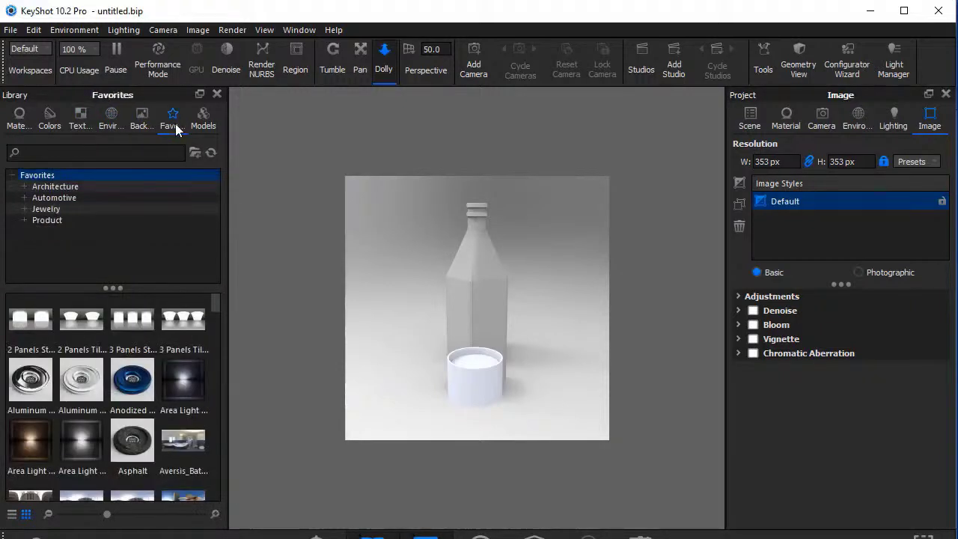
left_click(199, 125)
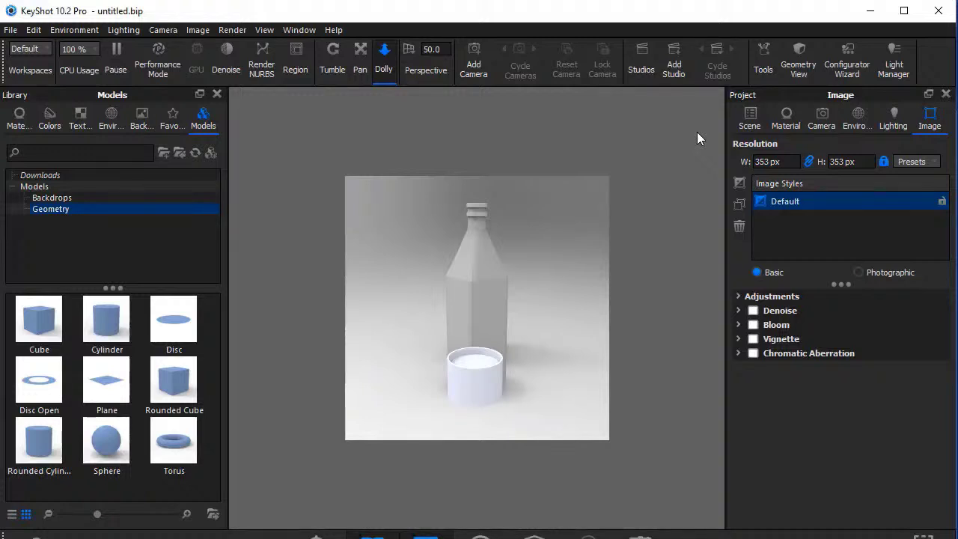
Step: Review the project's scene, material, camera, environment, lighting and image settings, and examine the render quality options
left_click(753, 131)
left_click(777, 130)
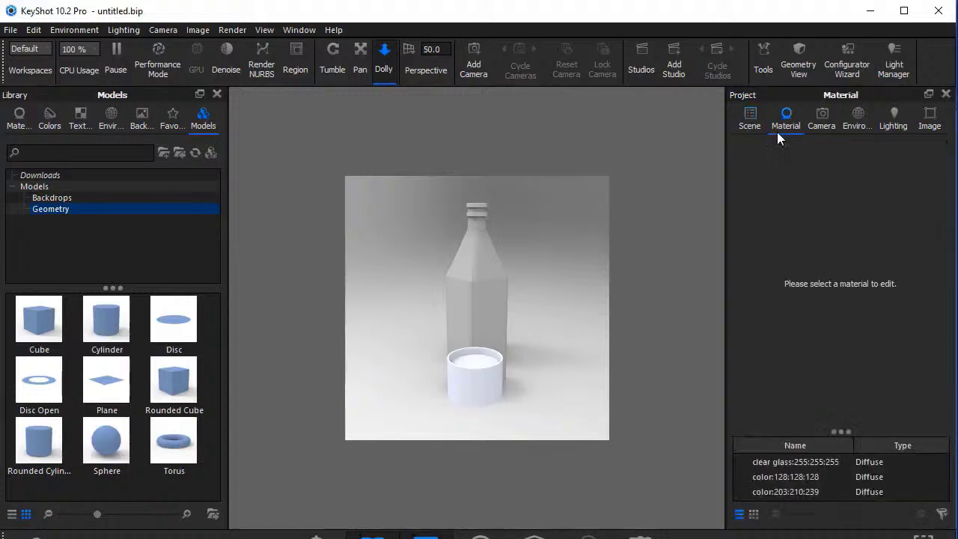
left_click(816, 127)
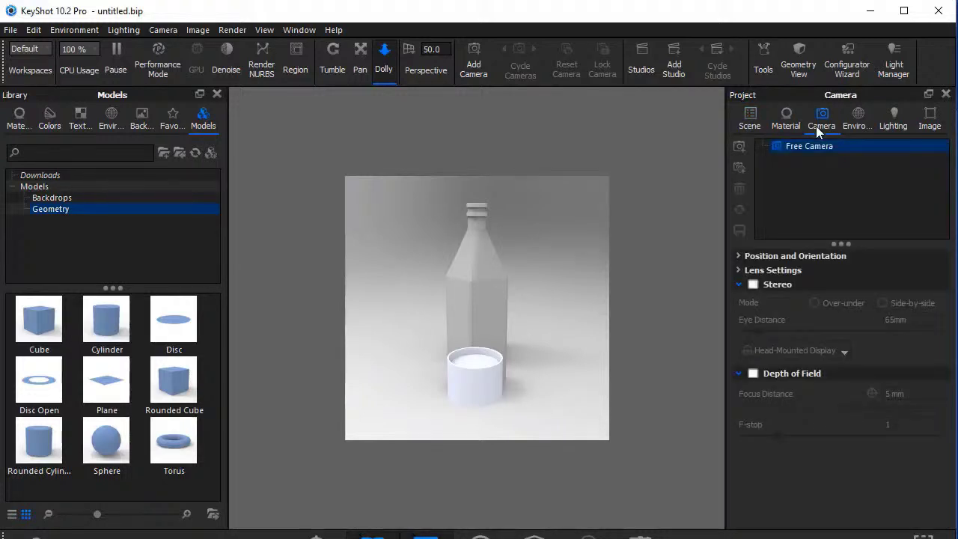
left_click(861, 123)
left_click(894, 123)
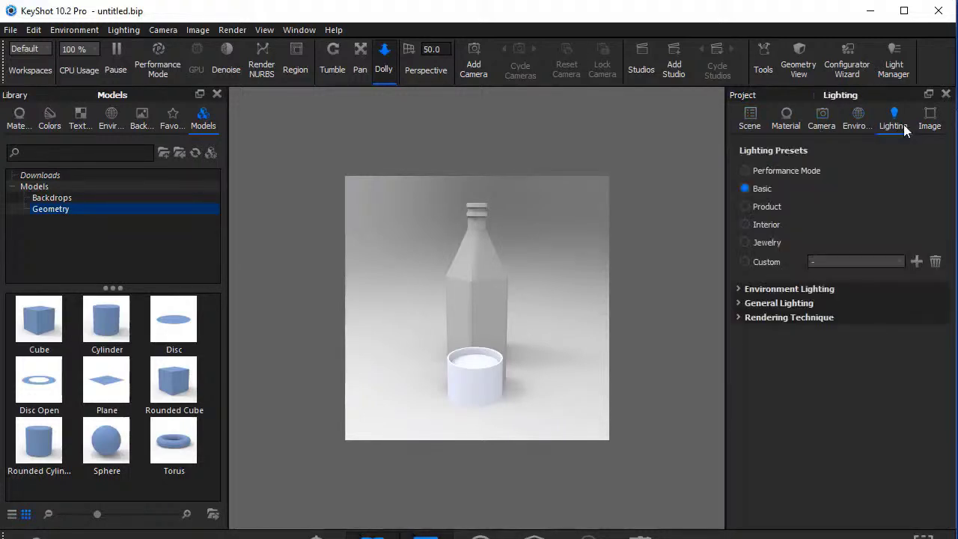
left_click(917, 124)
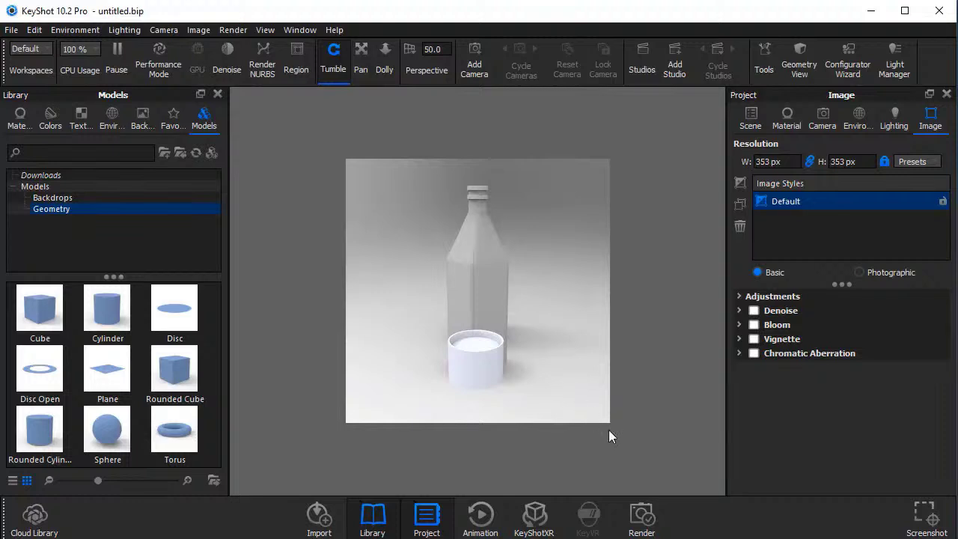
left_click(638, 512)
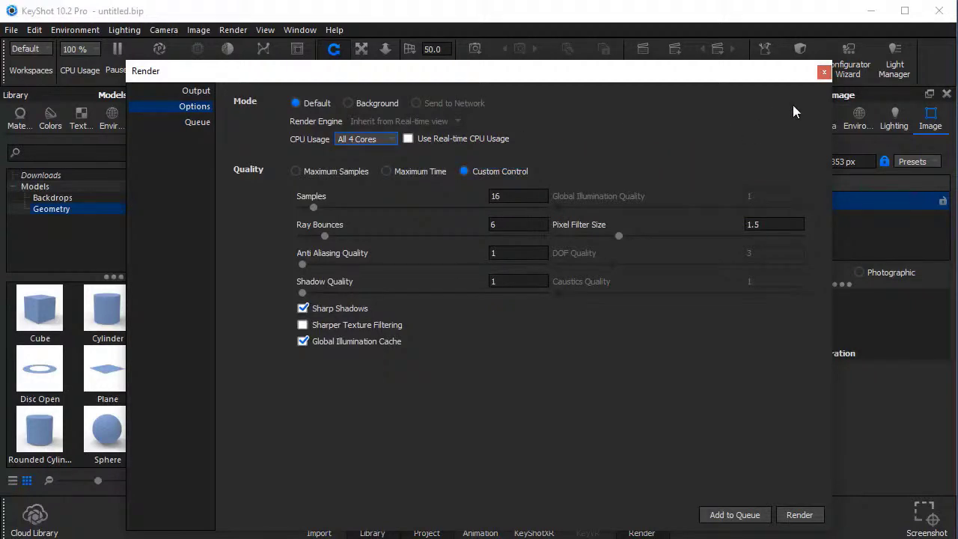
left_click(823, 74)
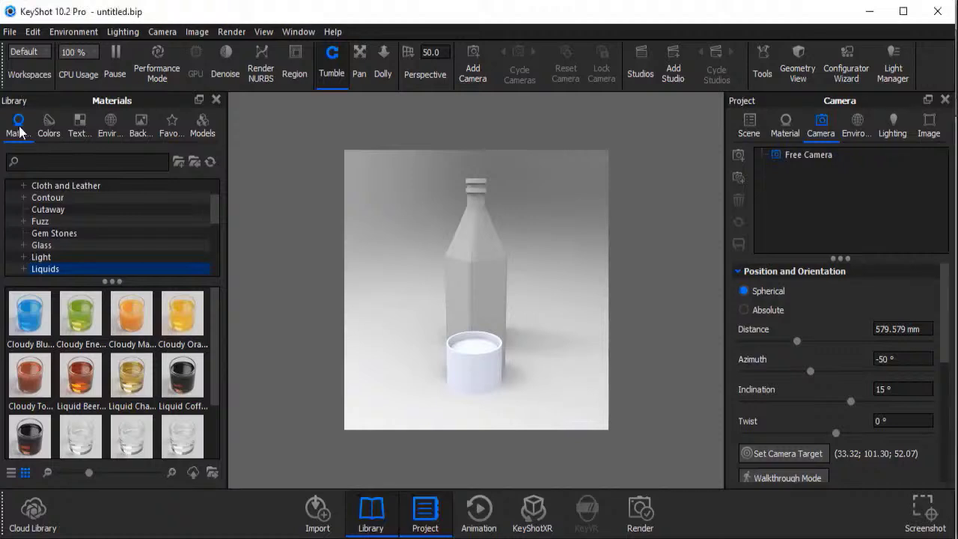
Step: Apply a clear Solid Glass material from the Glass materials library to the bottle
scroll(216, 218, "up", 1)
left_click_drag(216, 215, 216, 230)
left_click(60, 223)
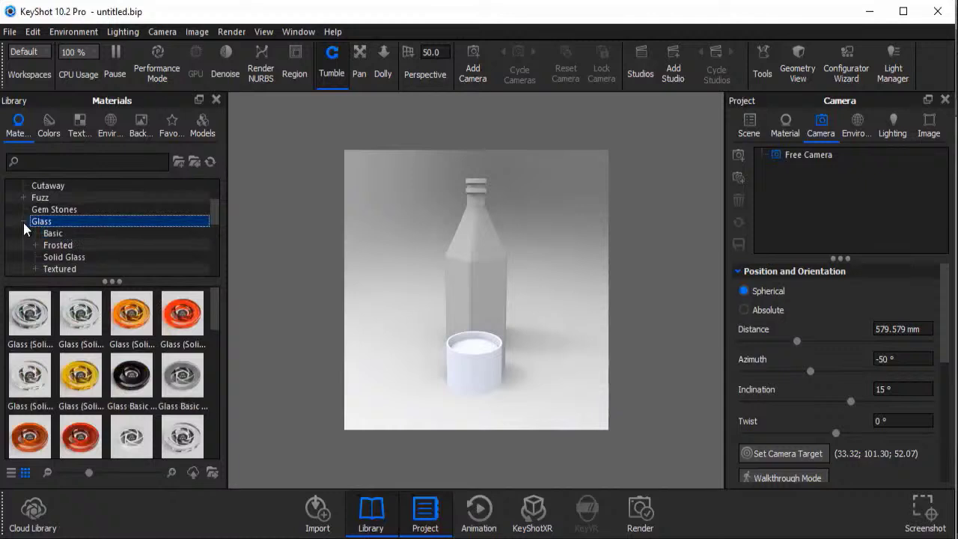
left_click(65, 257)
left_click_drag(216, 212, 216, 225)
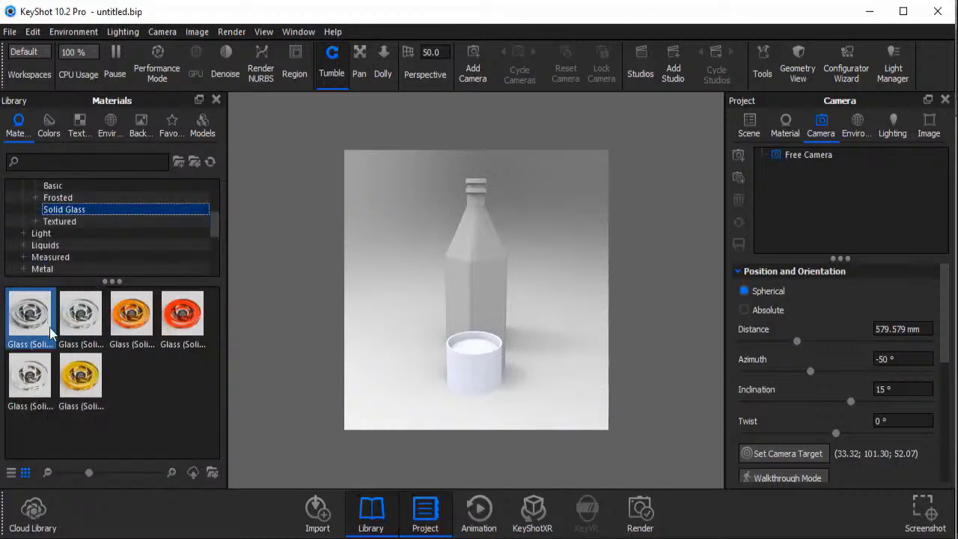
left_click_drag(30, 374, 494, 299)
left_click_drag(486, 297, 486, 297)
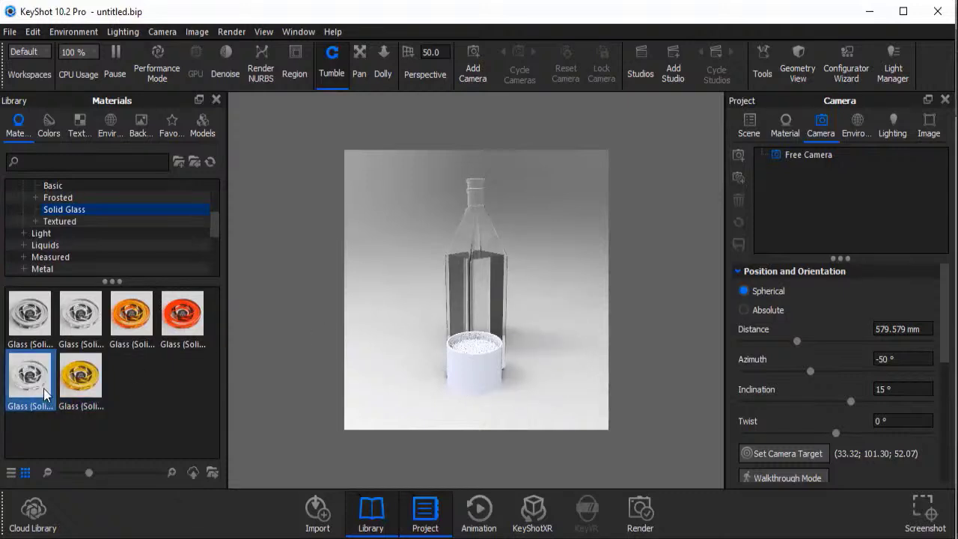
Step: Apply the bottle's clear Solid Glass material to the shot glass and link the duplicate materials
mouse_move(44, 394)
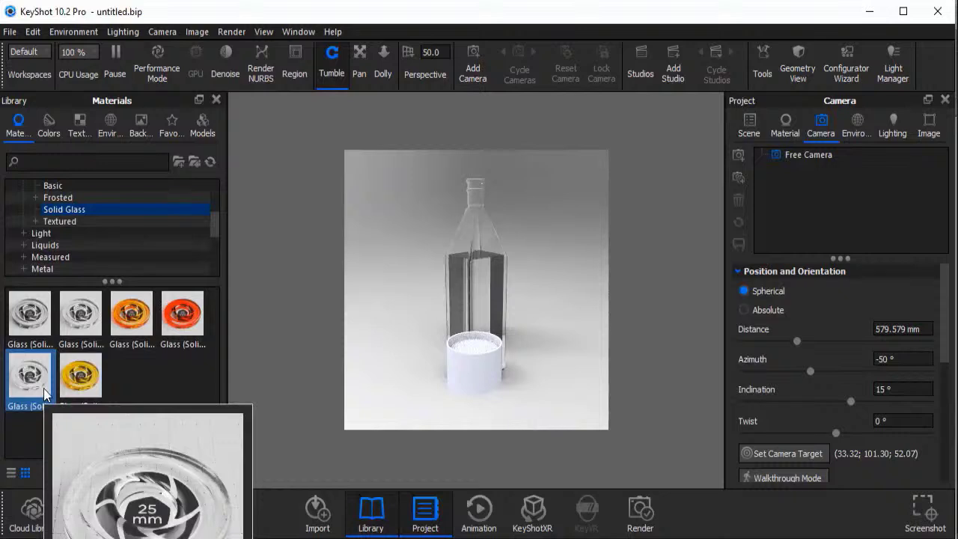
left_click_drag(44, 395, 476, 374)
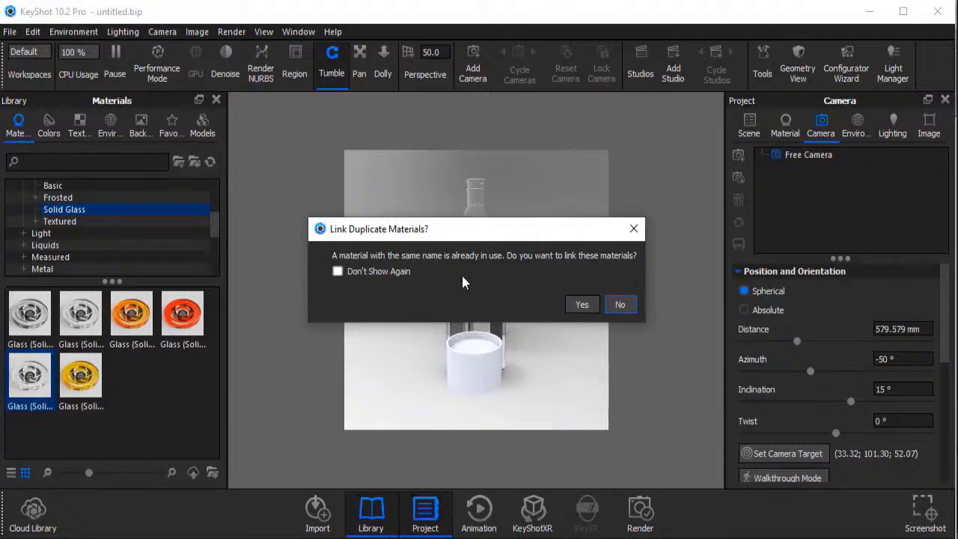
left_click(576, 304)
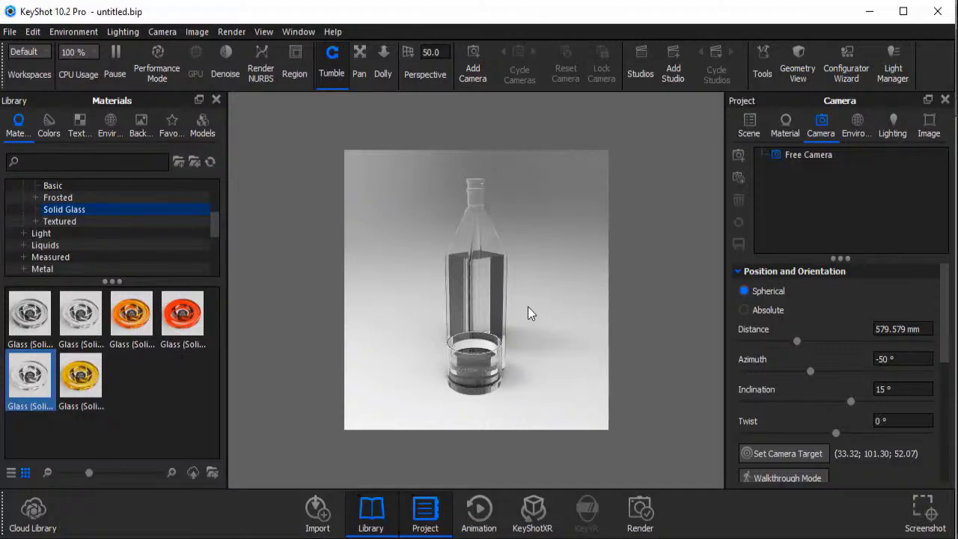
left_click_drag(527, 306, 421, 302)
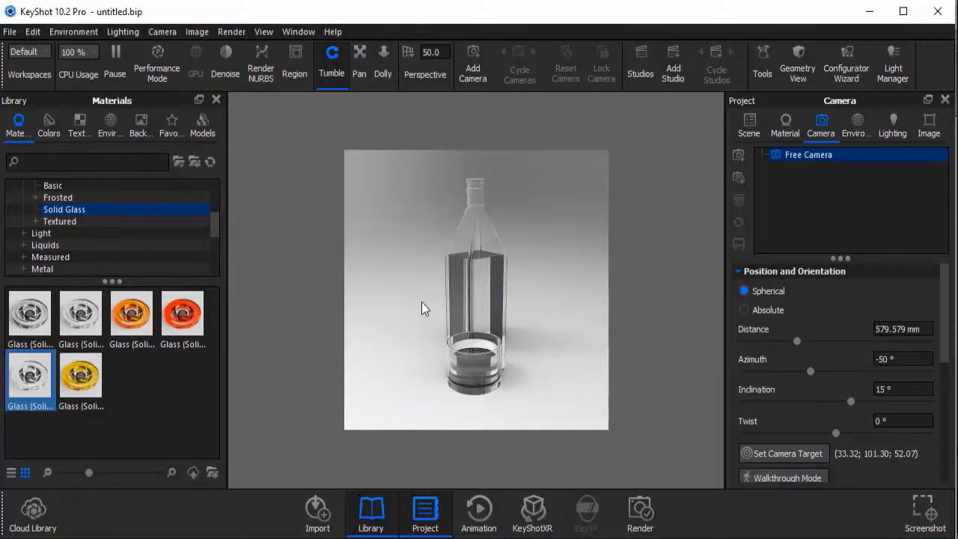
Step: Unlink the shot glass's material and apply the Liquid Beer material from the Liquids library to the bottle
right_click(474, 371)
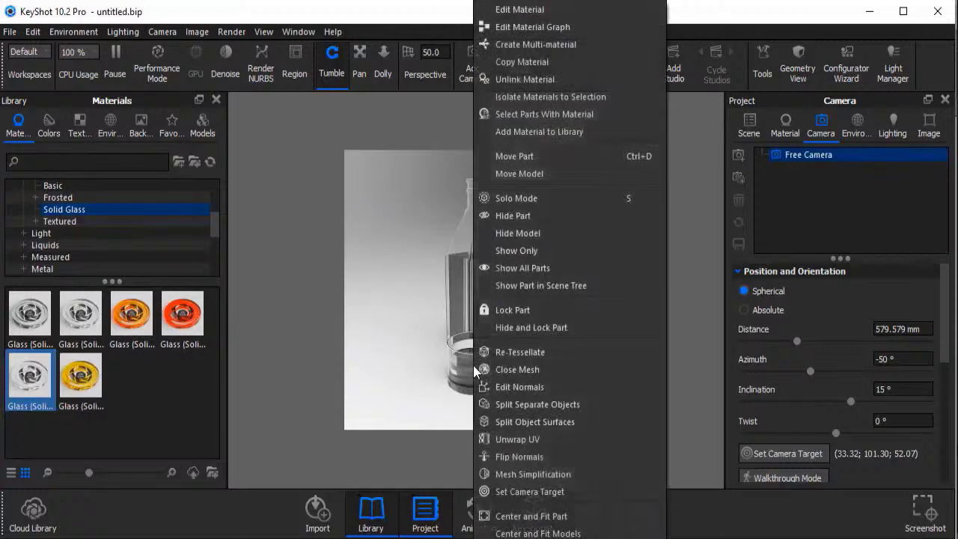
left_click(519, 81)
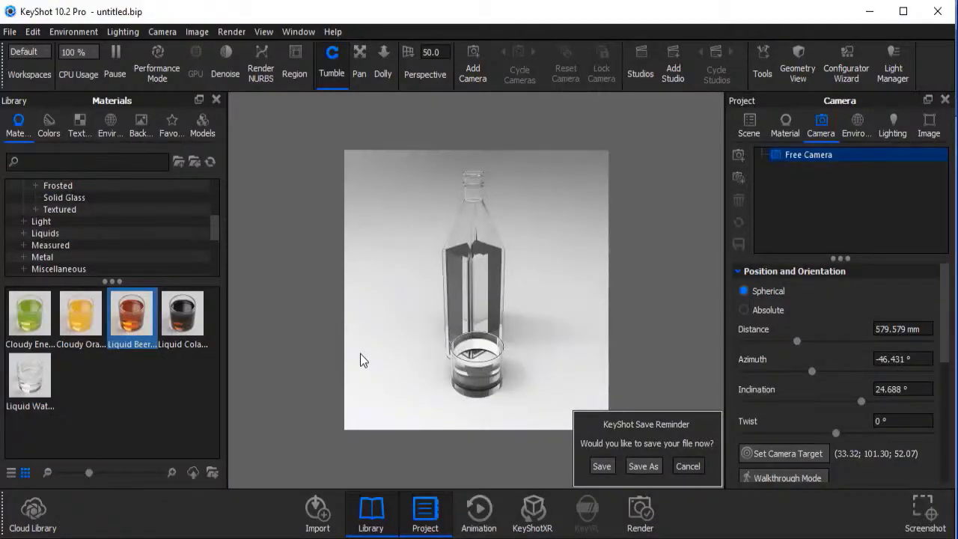
left_click(95, 234)
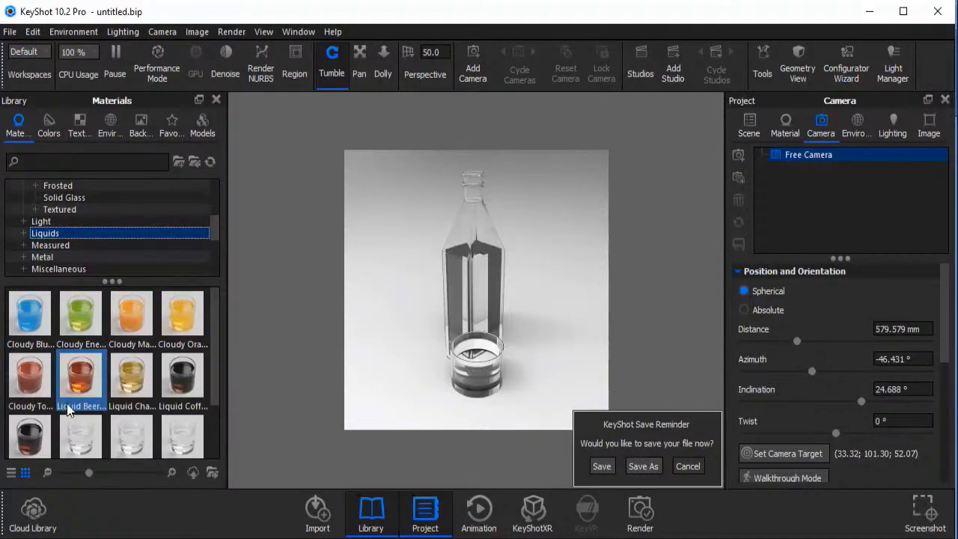
mouse_move(68, 408)
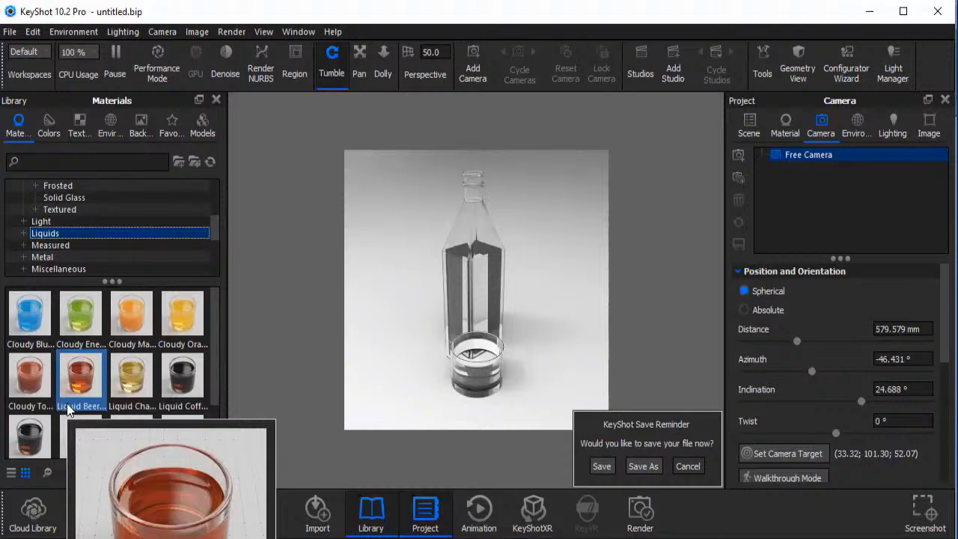
left_click_drag(68, 409, 452, 292)
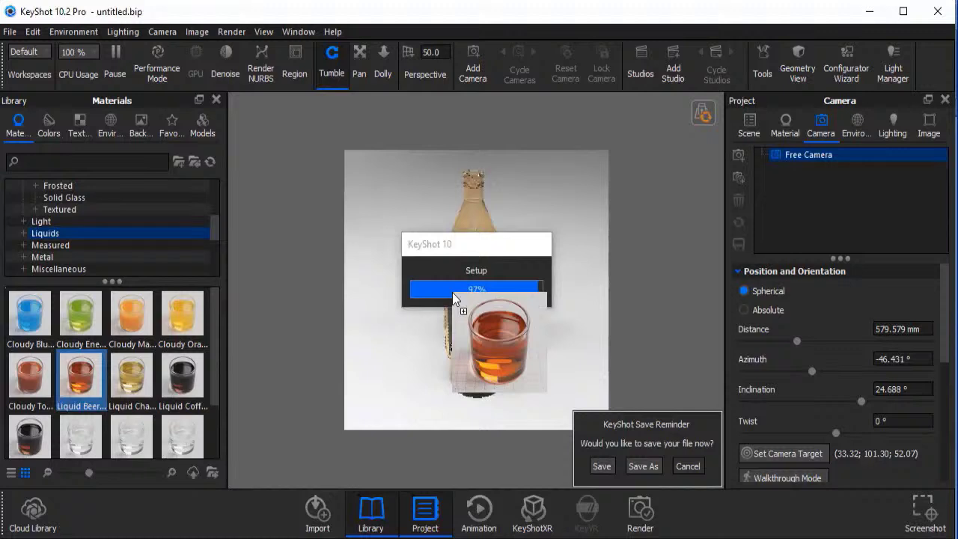
left_click_drag(452, 292, 452, 292)
left_click_drag(530, 353, 447, 320)
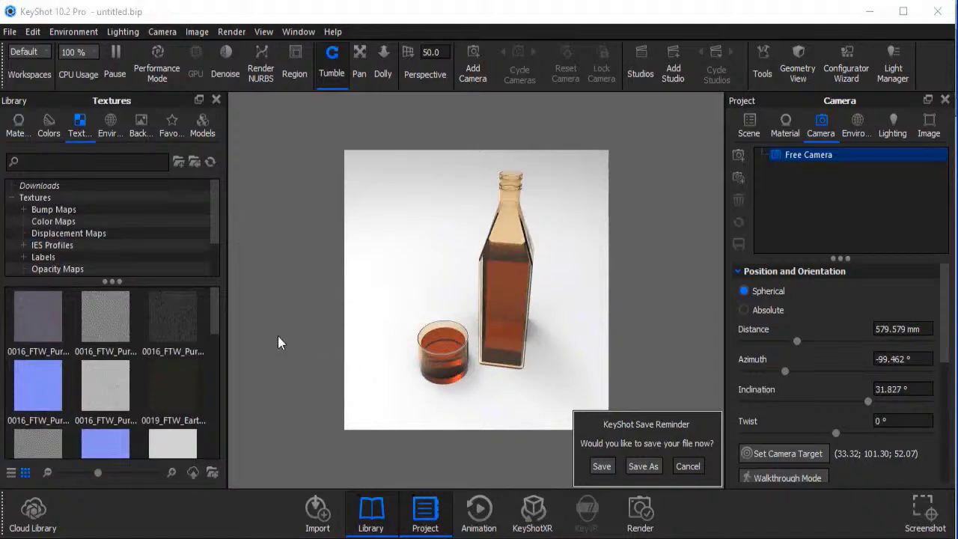
Step: Browse the texture library's categories, including Bump Maps, Wood and Vizoo
left_click(60, 213)
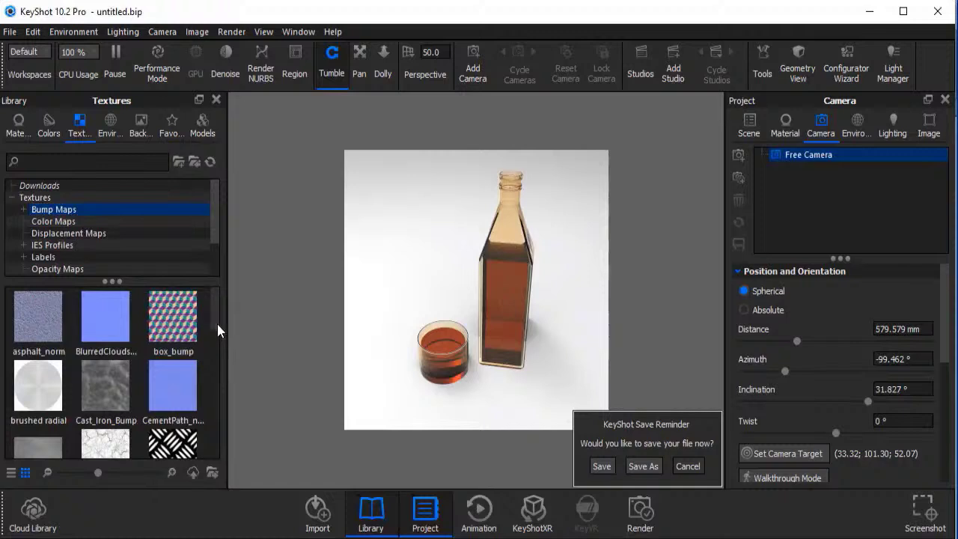
left_click_drag(213, 324, 218, 424)
scroll(113, 224, "down", 2)
left_click(64, 233)
left_click(90, 270)
left_click(91, 259)
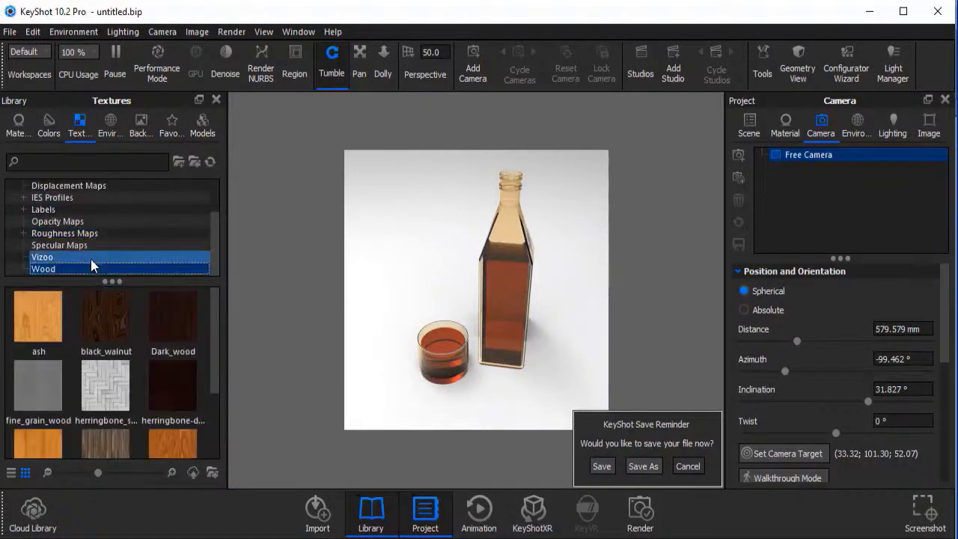
Step: Apply a white KeyShot Icon texture from the Labels category to the bottle as a bump map
left_click(62, 209)
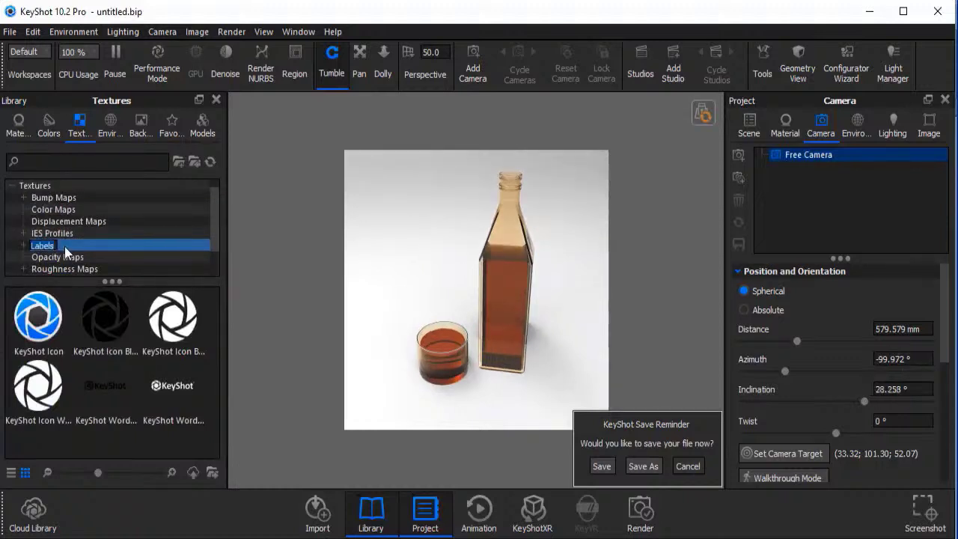
left_click(178, 327)
key("Return")
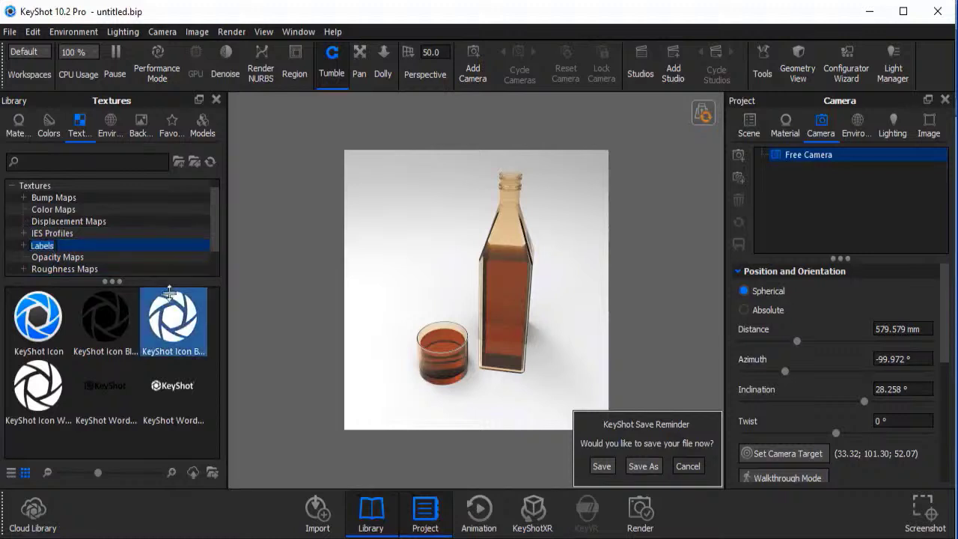
left_click_drag(172, 332, 515, 296)
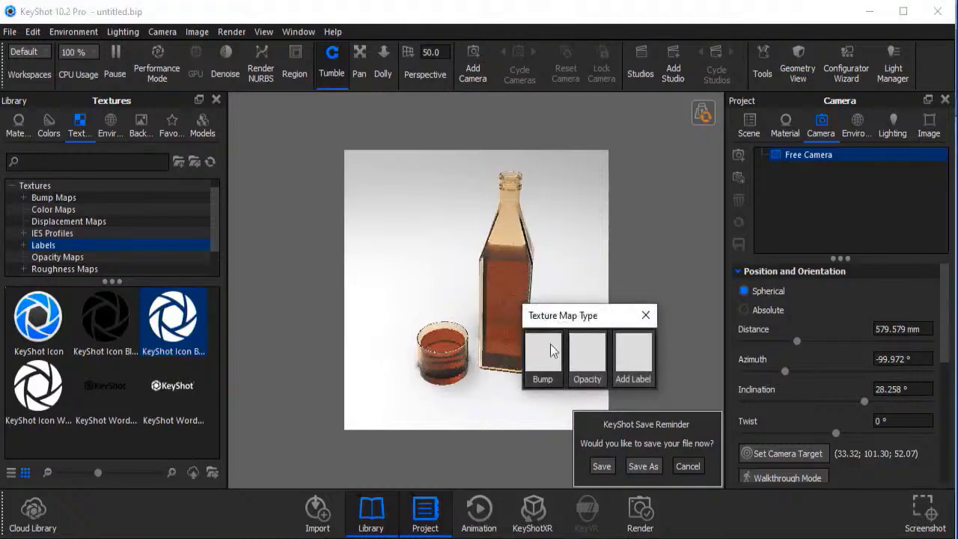
left_click(545, 351)
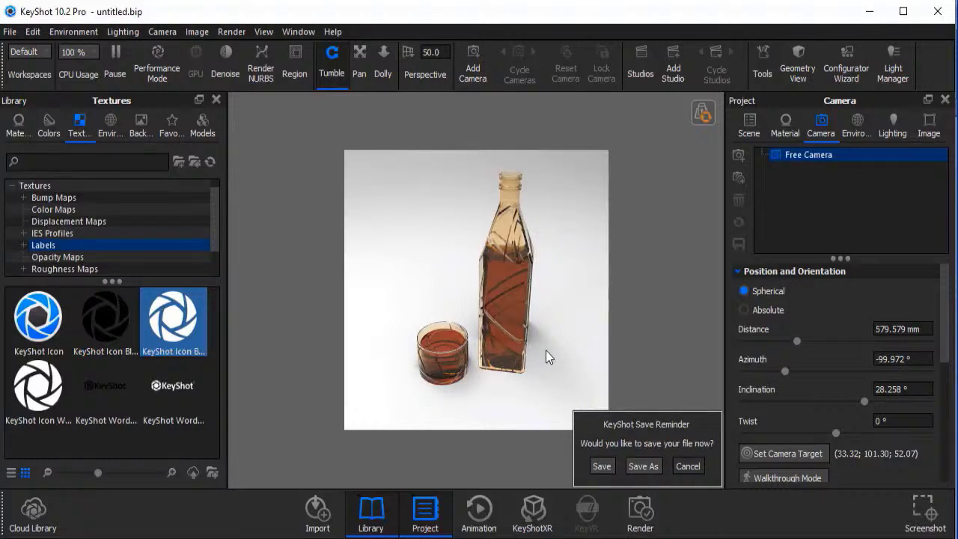
Step: Add the black KeyShot Icon as a label on the bottle's front face and shrink it to fit within the face
left_click_drag(546, 350, 525, 335)
left_click_drag(105, 318, 512, 288)
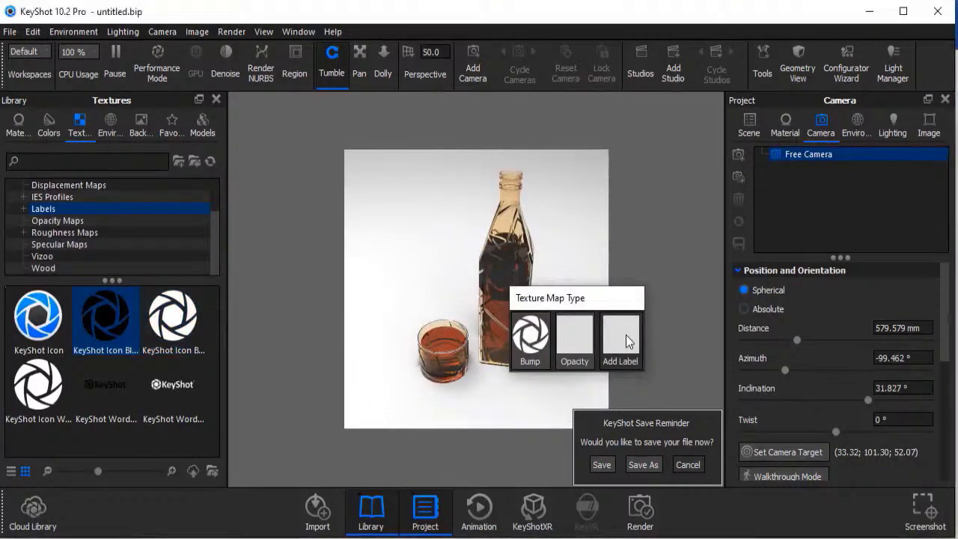
left_click(628, 339)
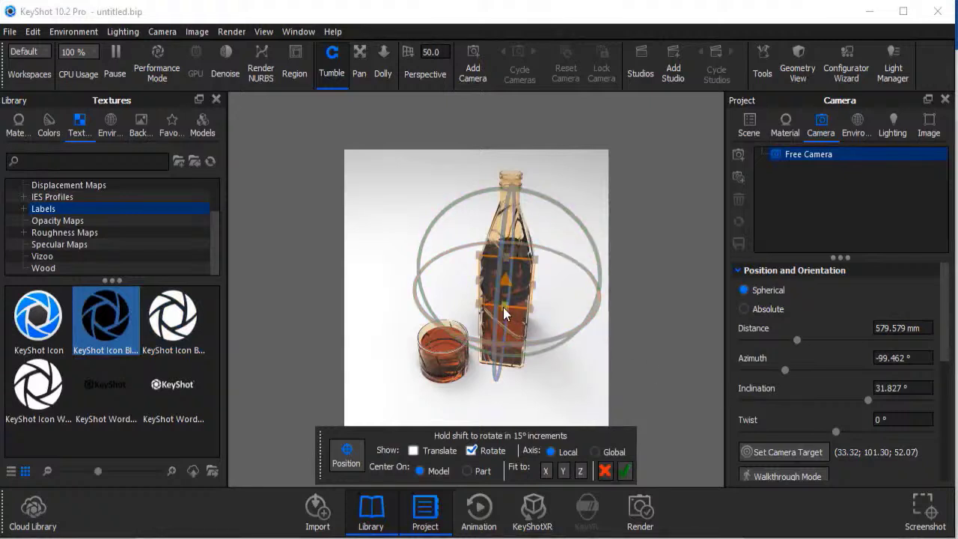
left_click_drag(503, 307, 503, 299)
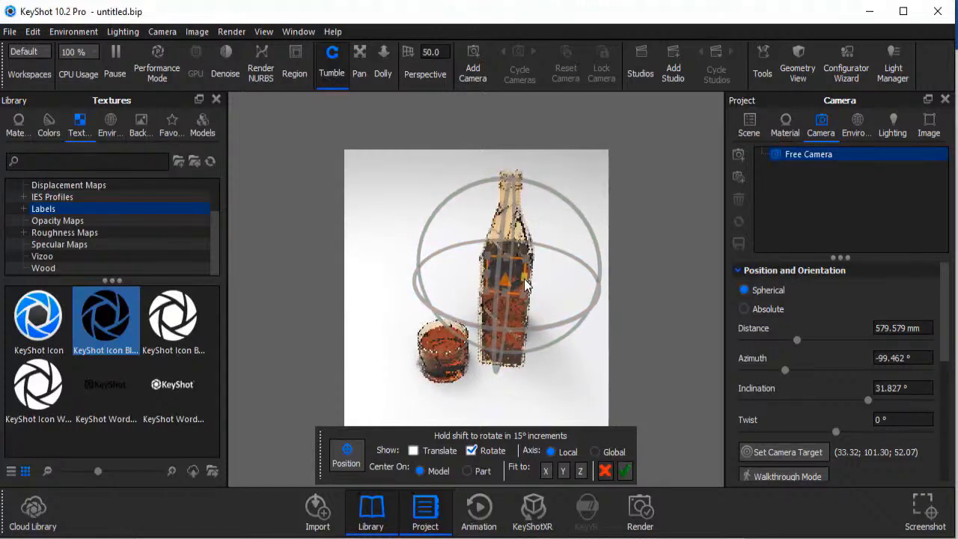
left_click(626, 471)
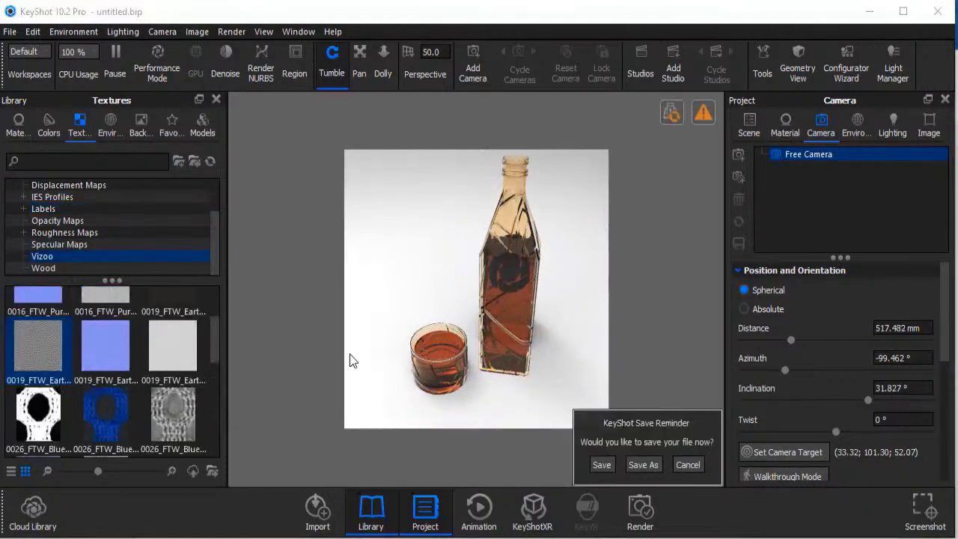
Step: Set the kitchen countertop image from the Backplates library as the scene's backplate
left_click(143, 127)
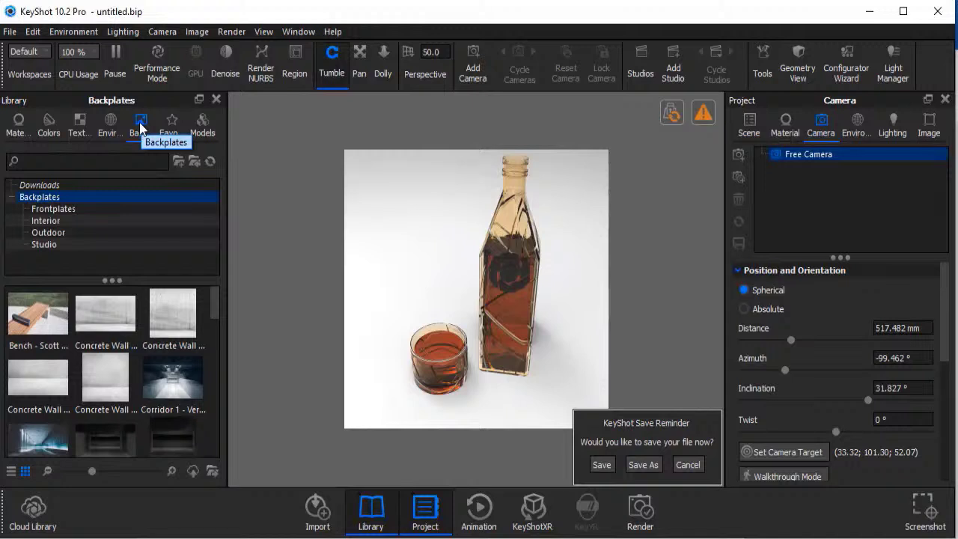
scroll(219, 322, "down", 2)
scroll(218, 333, "down", 4)
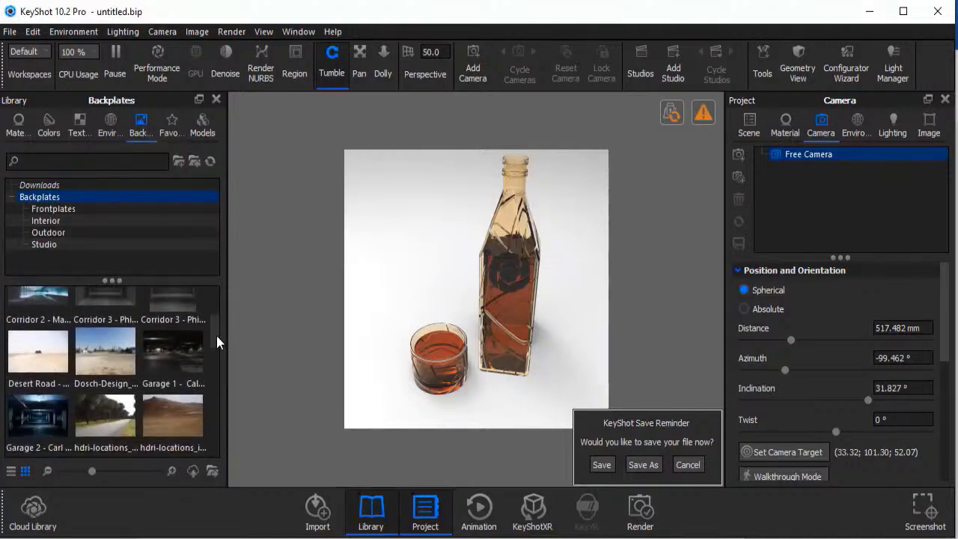
scroll(217, 342, "down", 5)
left_click_drag(173, 363, 388, 220)
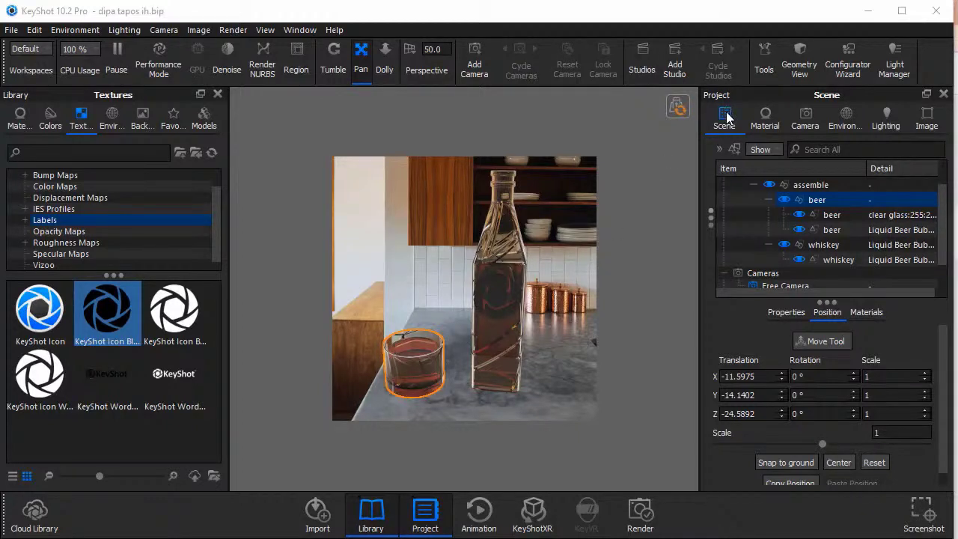
Step: Set the free camera's composition grid to Thirds
left_click(807, 119)
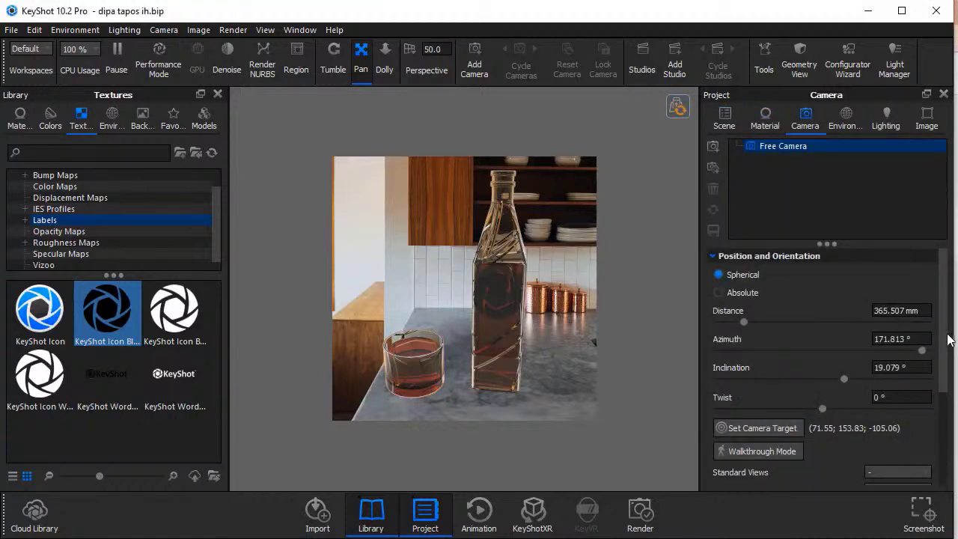
left_click_drag(942, 338, 945, 410)
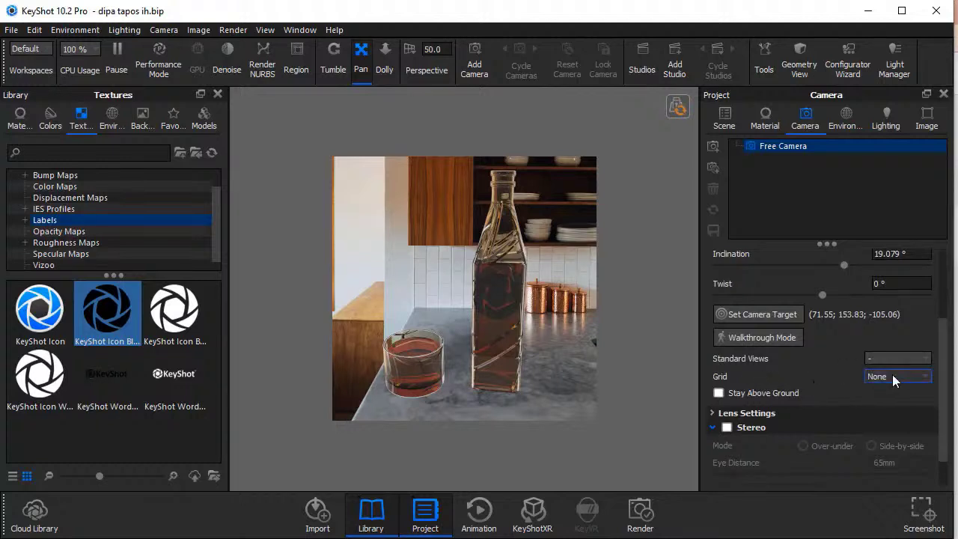
left_click(925, 380)
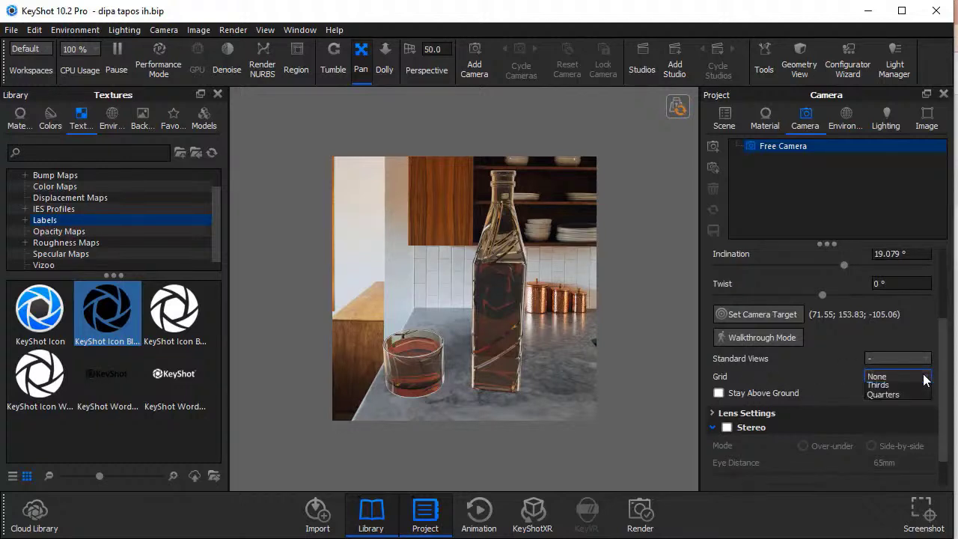
left_click(912, 407)
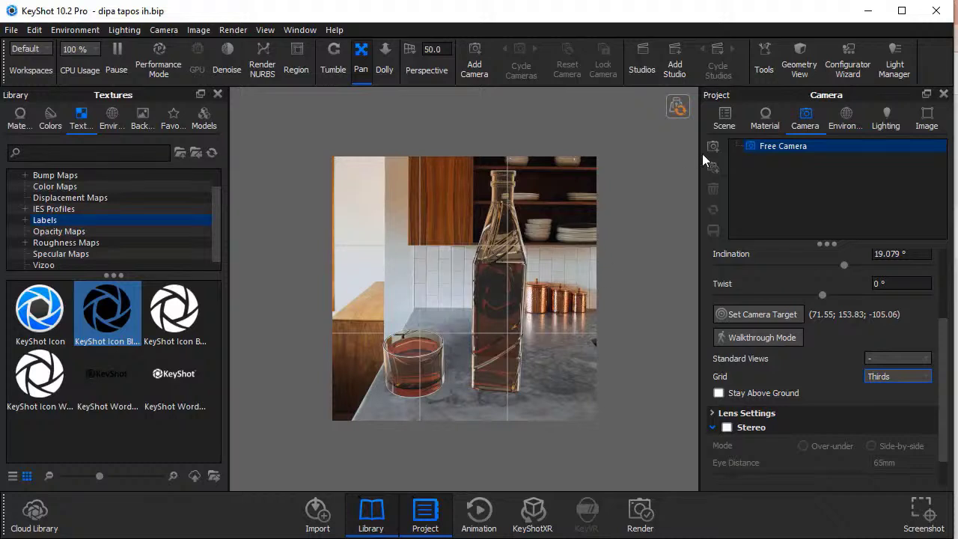
Step: Move the shot glass closer to the bottle with the Move Tool
left_click(762, 68)
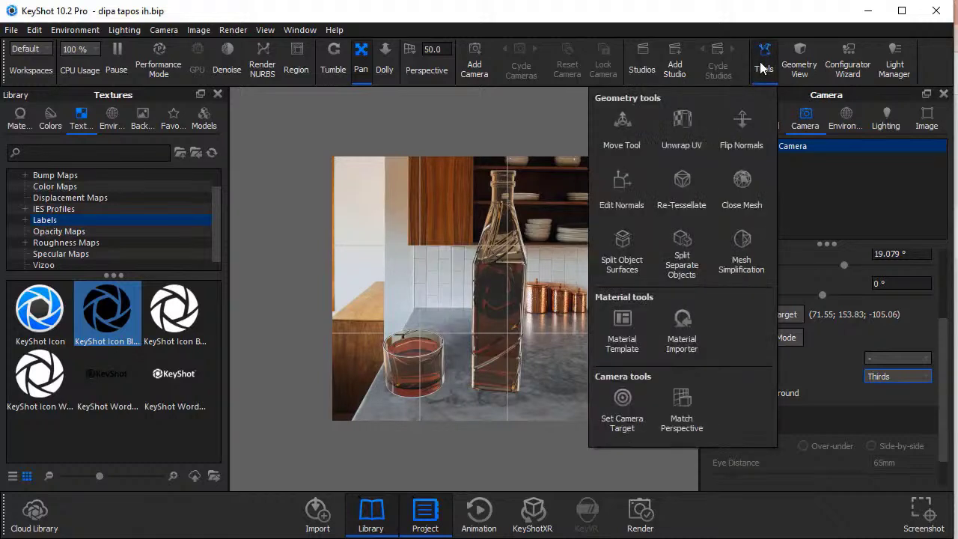
left_click(612, 132)
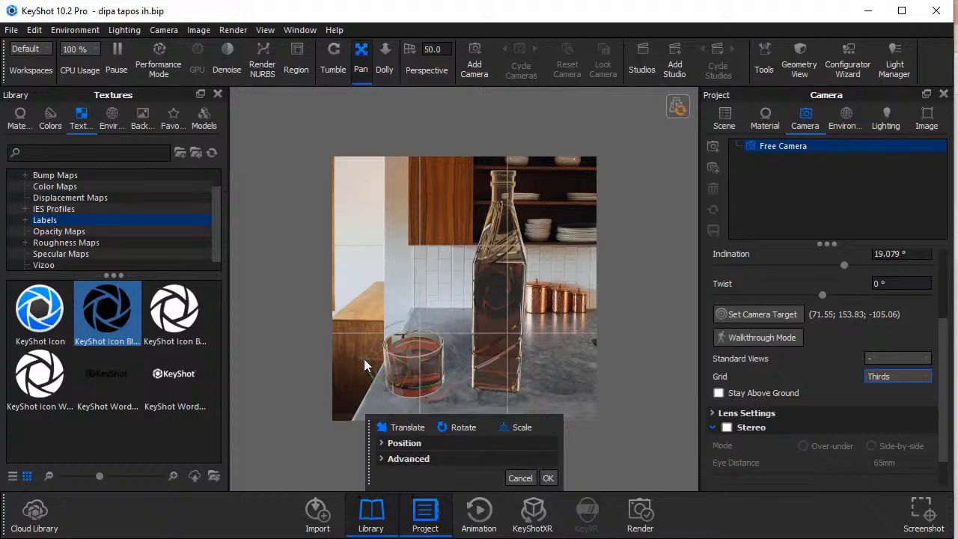
left_click_drag(363, 359, 379, 360)
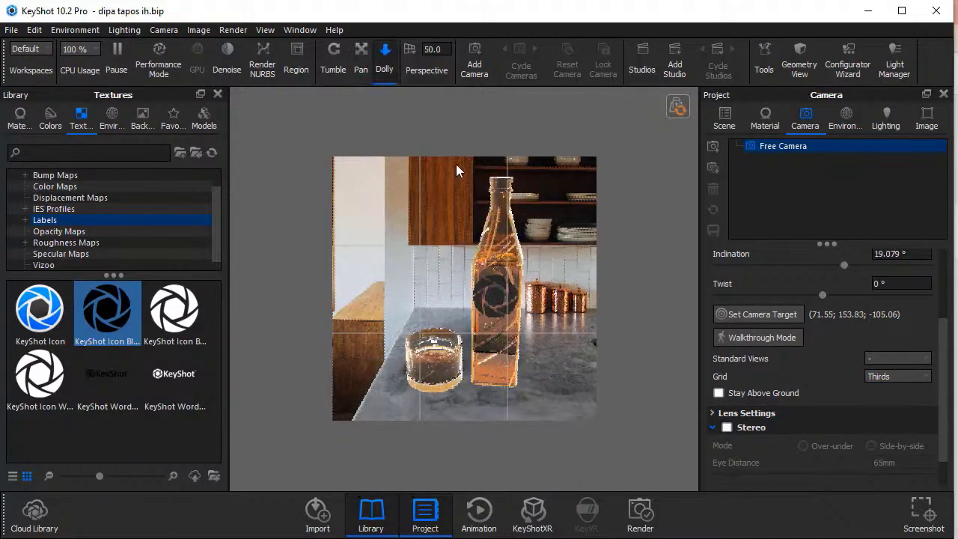
Step: Dolly the camera out and pan it so the bottle and shot glass sit smaller and lower on the kitchen countertop
left_click_drag(456, 165, 455, 249)
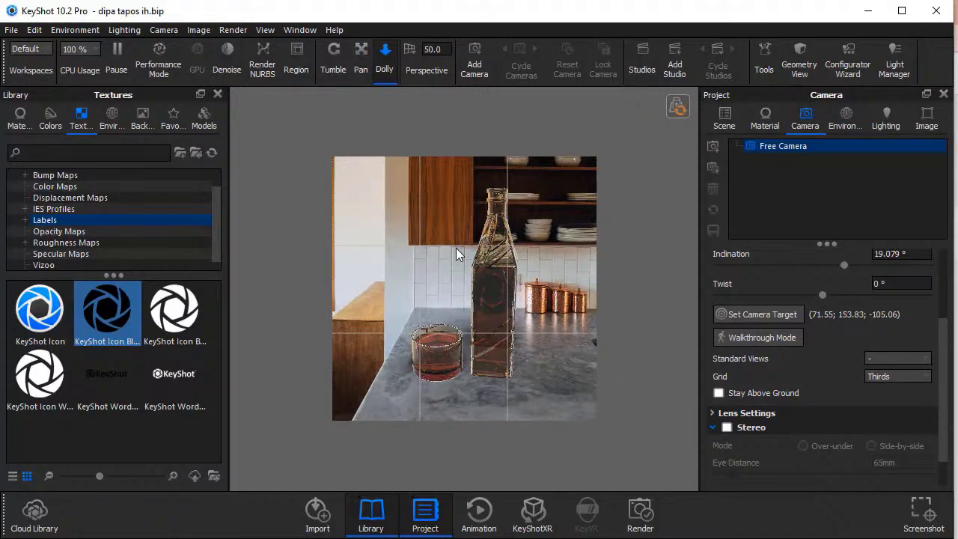
left_click_drag(456, 247, 461, 209)
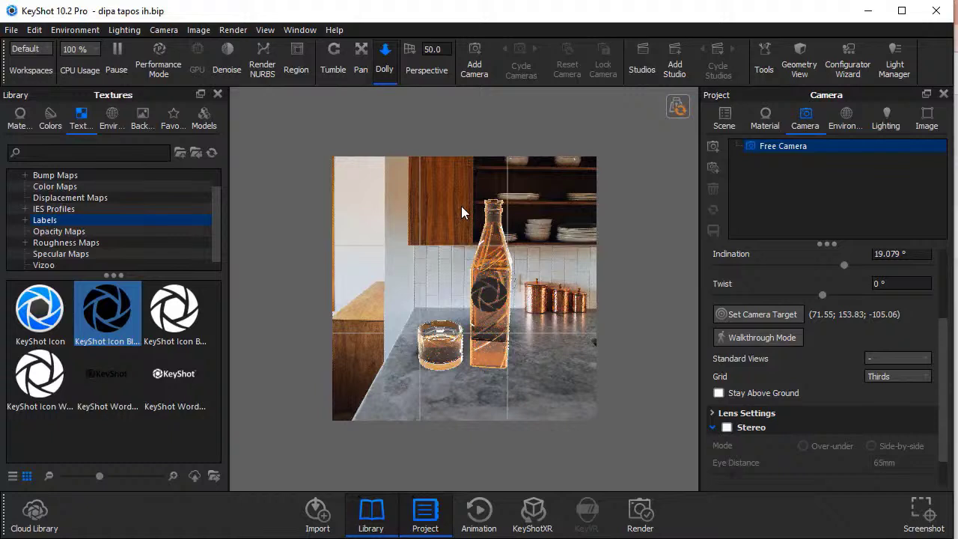
left_click_drag(462, 207, 462, 204)
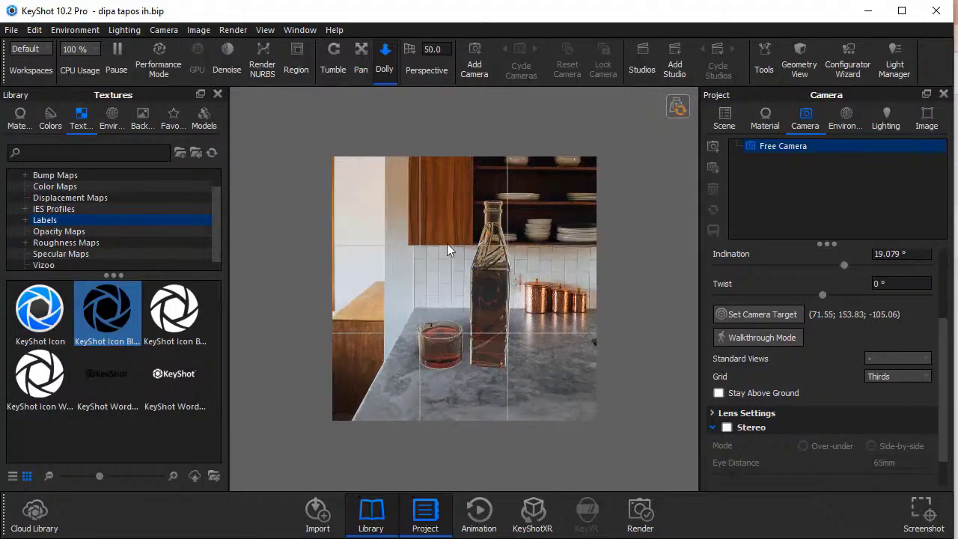
left_click(361, 60)
left_click_drag(468, 264, 471, 304)
Step: Increase the number of ray bounces in the general lighting settings
left_click(886, 118)
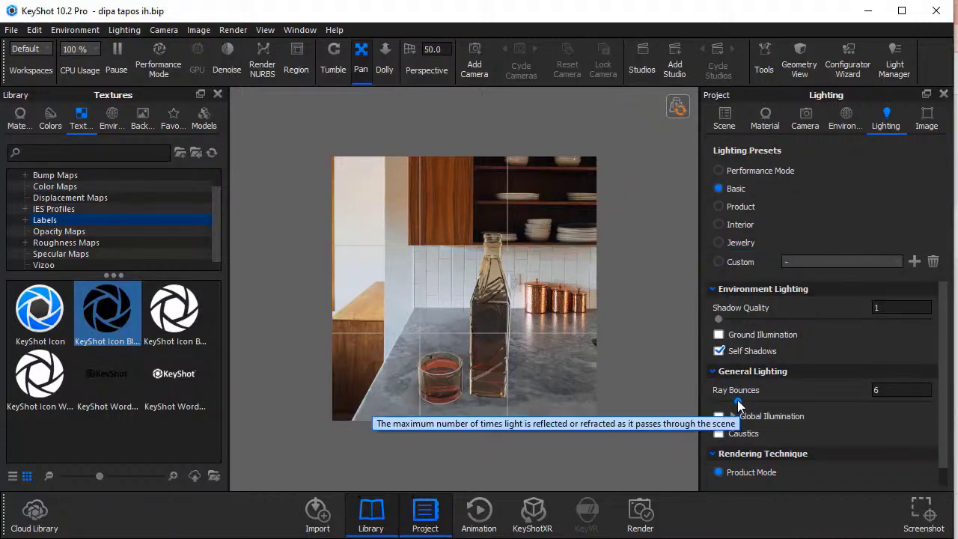
left_click_drag(738, 403, 770, 403)
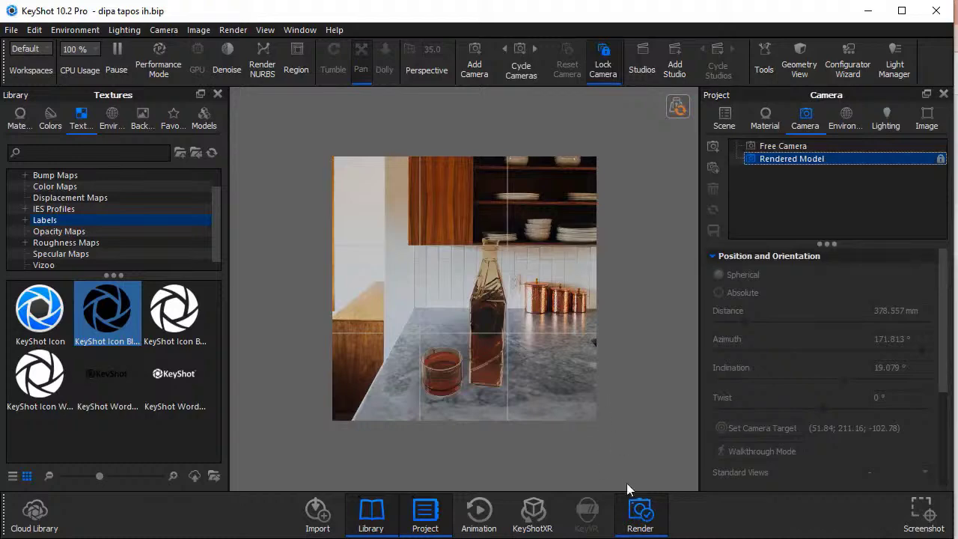
Step: Name the still image output "Rendered Model" and render it as a JPEG
left_click(642, 529)
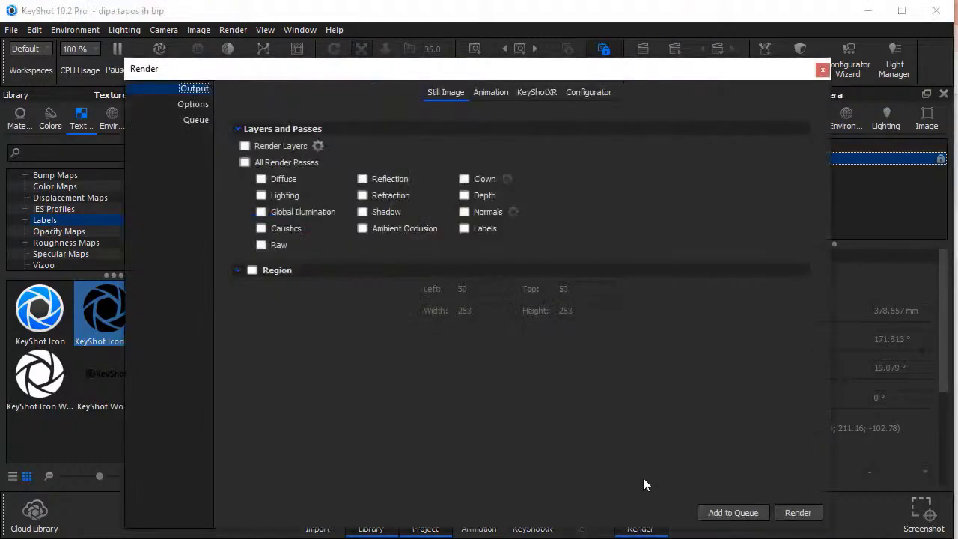
type("R")
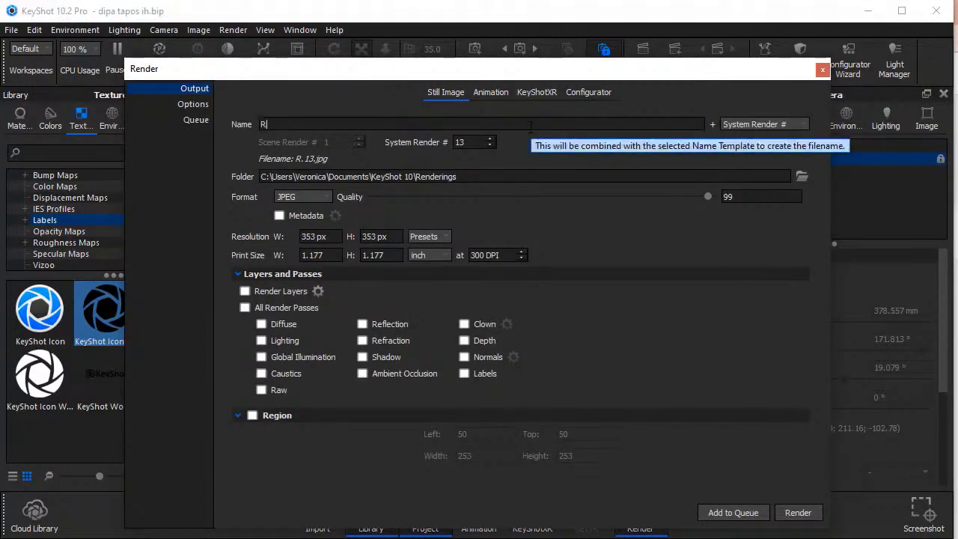
type("endered M")
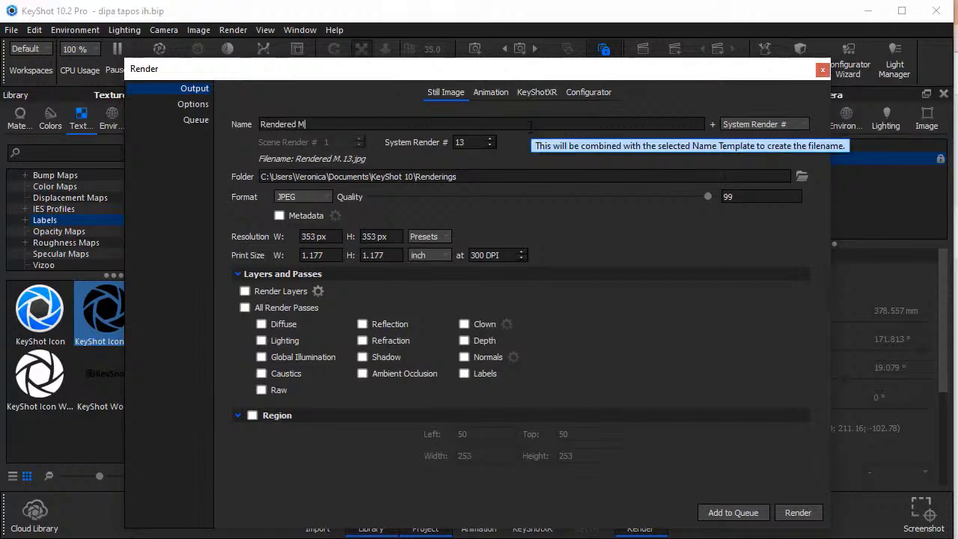
type("odel")
left_click(794, 515)
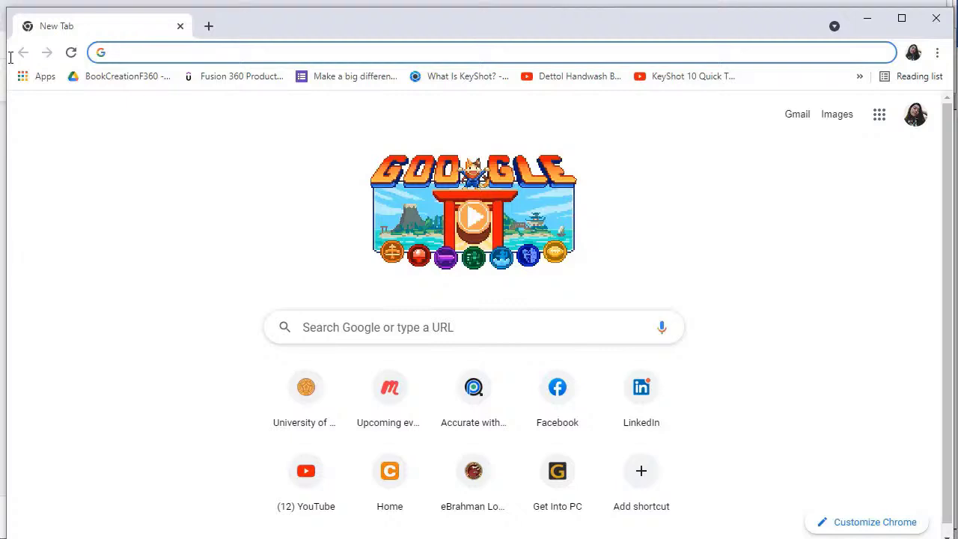
Step: Switch to Chrome, open the GrabCAD Community library and search for "TM10 headphone"
type("grab")
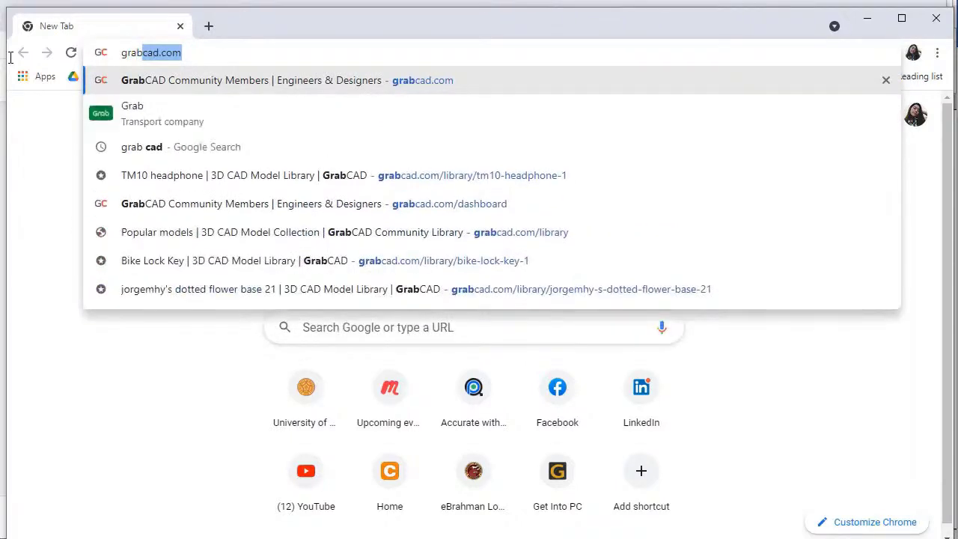
left_click(244, 95)
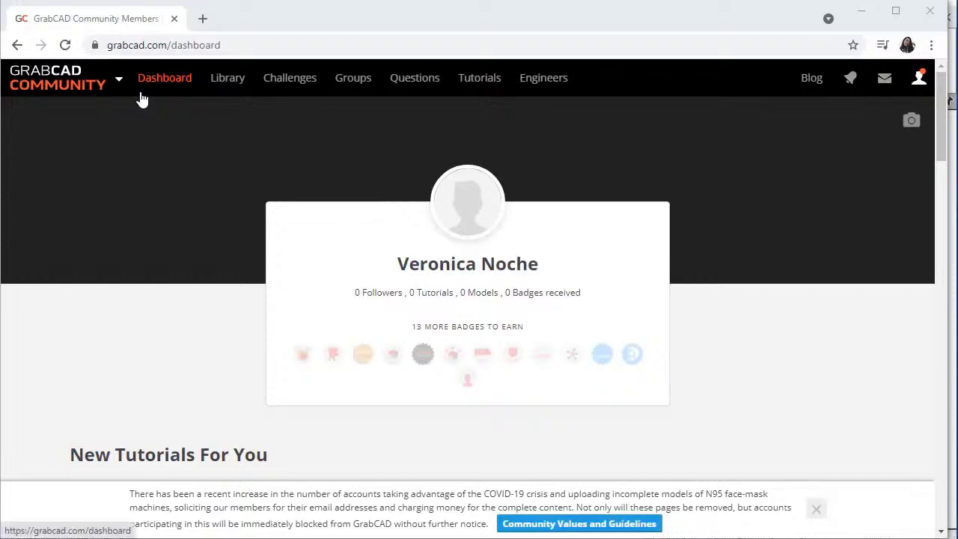
left_click(226, 83)
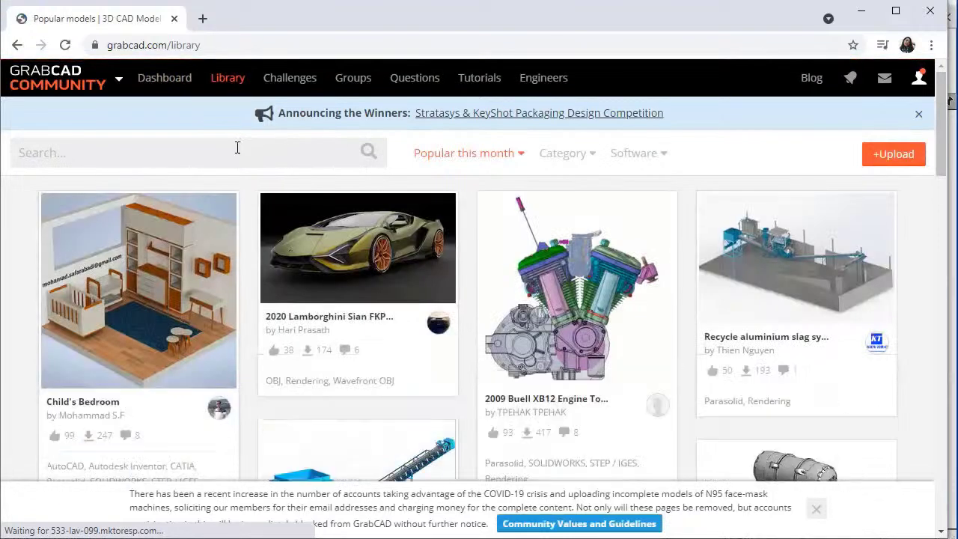
left_click(238, 147)
type("TM10 headphone")
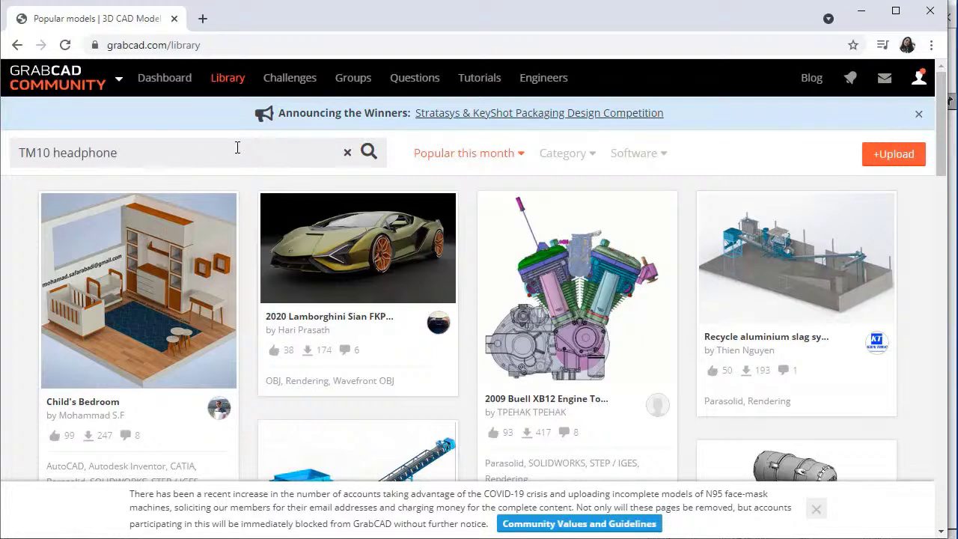
key("Return")
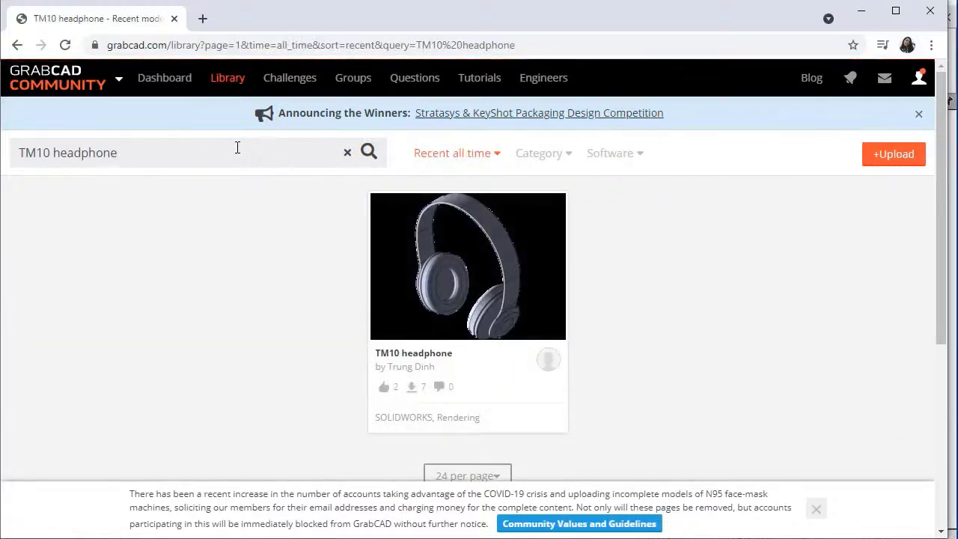
Step: Open the TM10 headphone model page and download its files
left_click(482, 293)
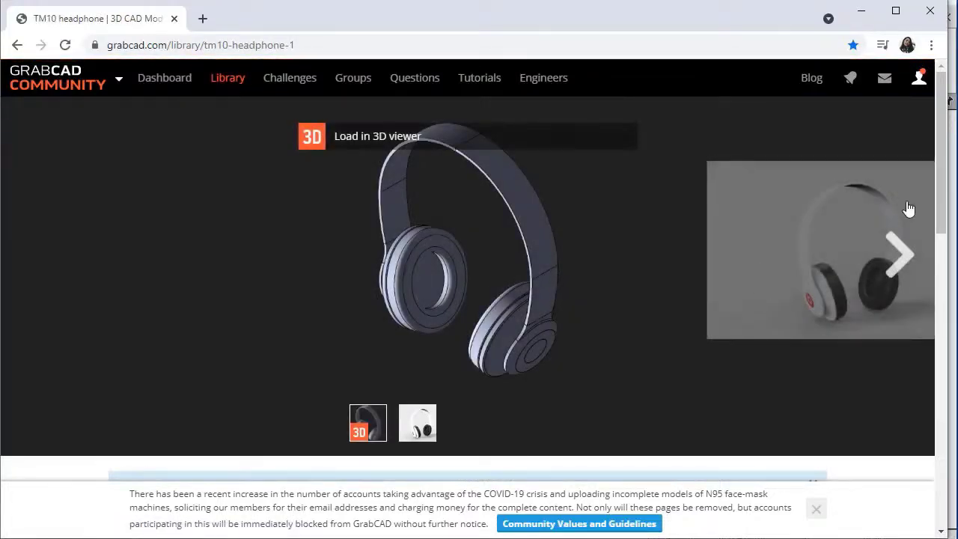
left_click_drag(941, 137, 924, 272)
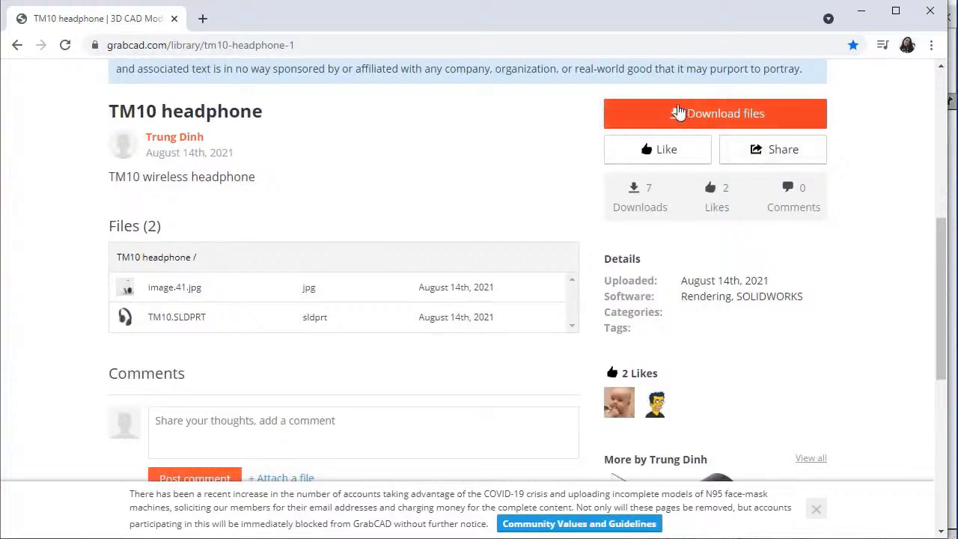
left_click(678, 112)
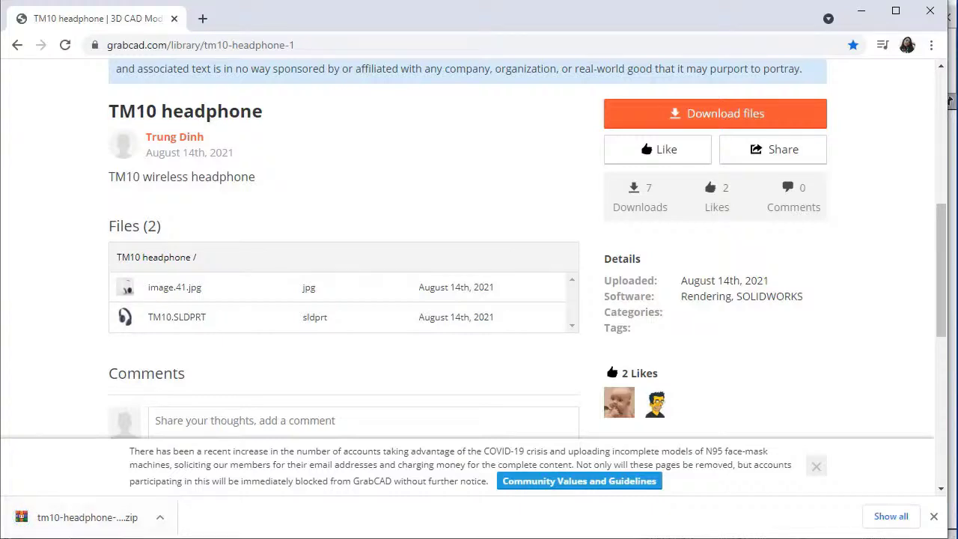
Step: Extract the tm10-headphone-1.snapshot.2 (1) archive in the Downloads folder to a folder of the same name
mouse_move(99, 538)
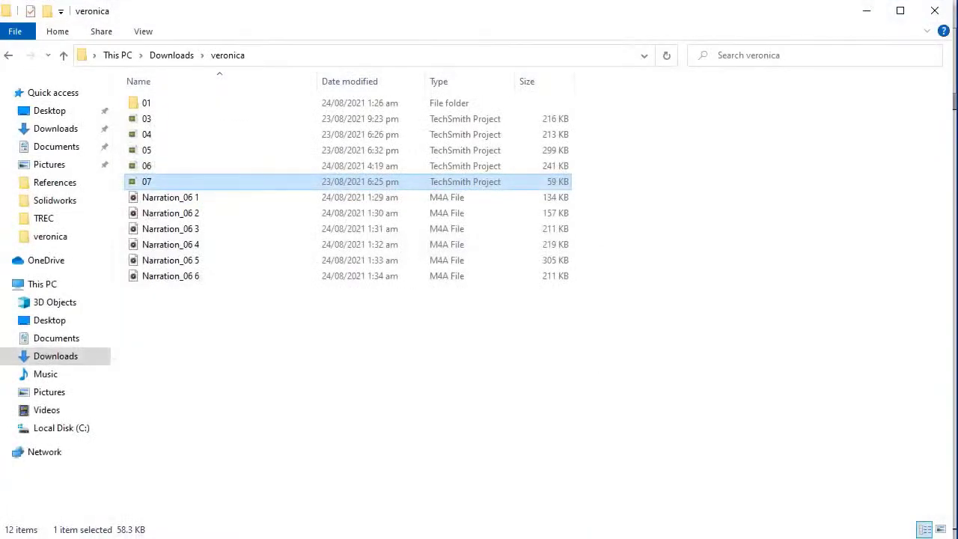
left_click(43, 133)
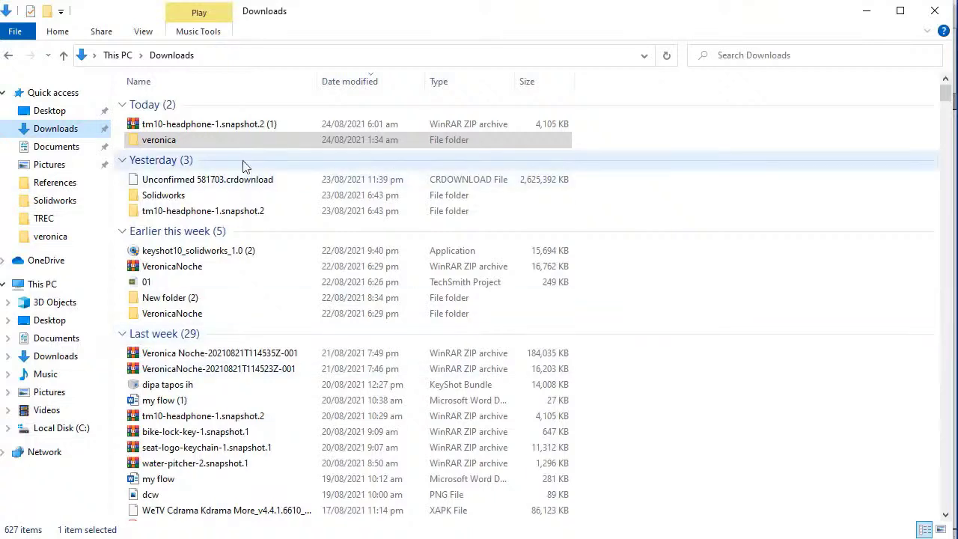
left_click(231, 127)
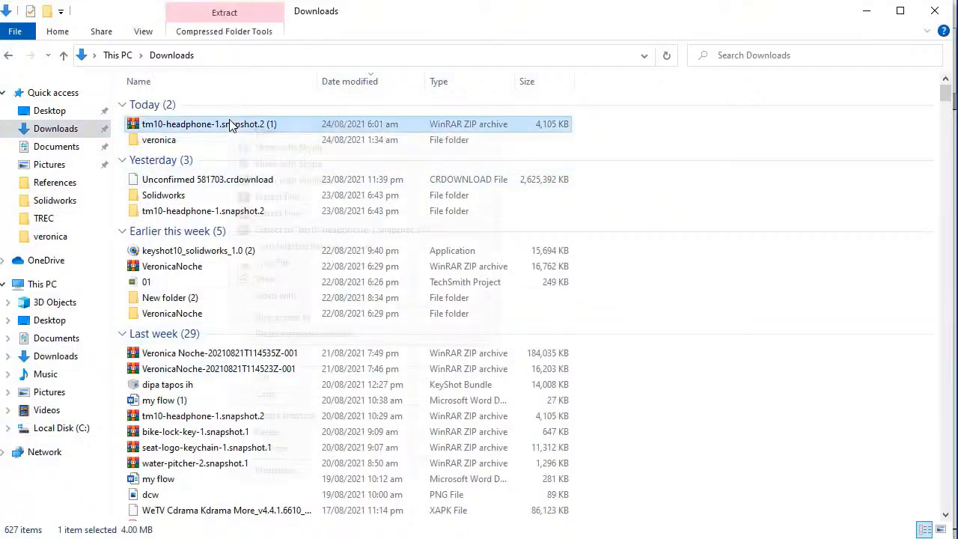
right_click(230, 127)
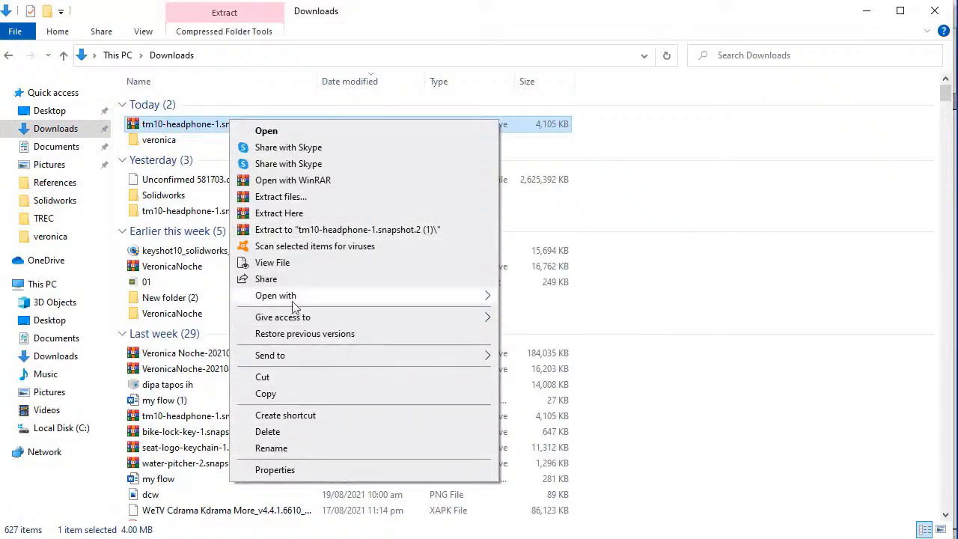
left_click(320, 196)
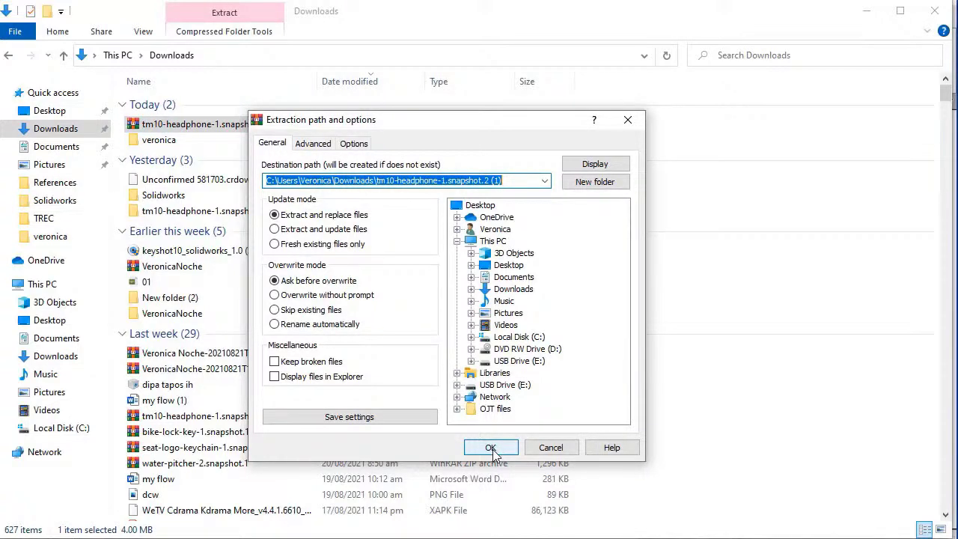
left_click(490, 448)
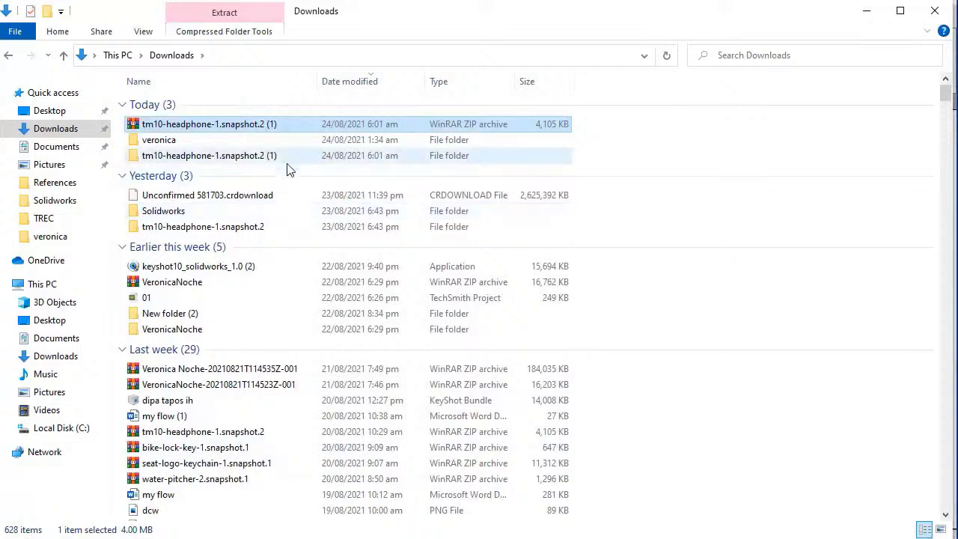
Step: Open the extracted TM10 part in SOLIDWORKS and send it to KeyShot 10
double_click(282, 163)
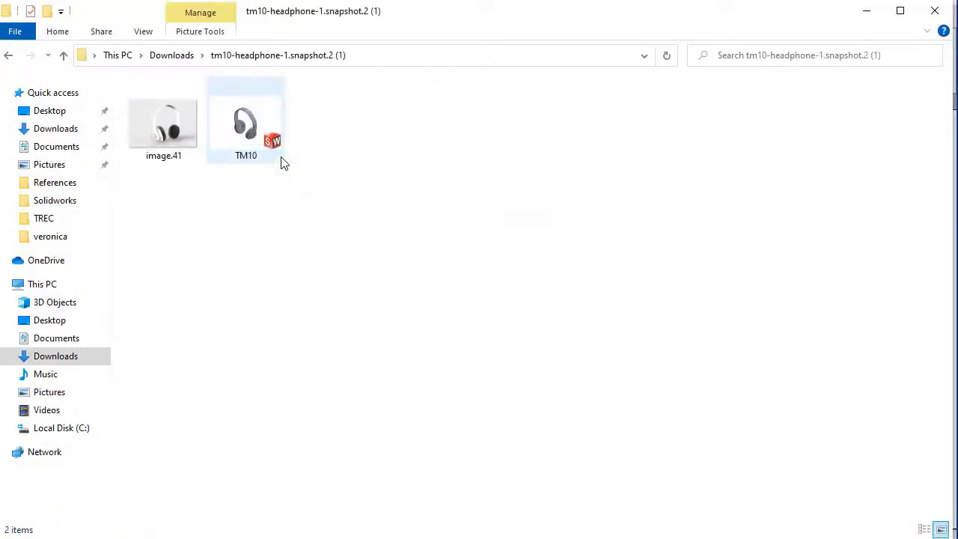
double_click(254, 127)
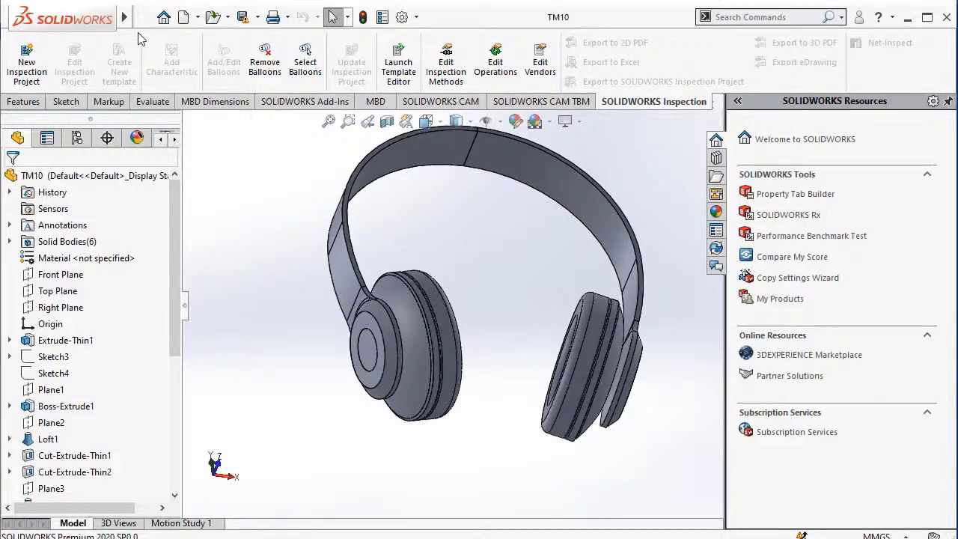
mouse_move(126, 23)
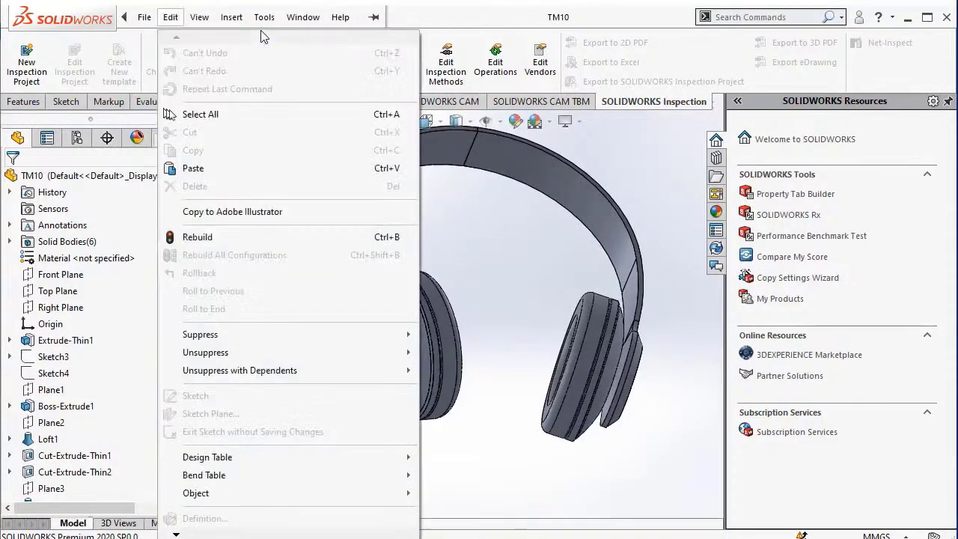
mouse_move(266, 21)
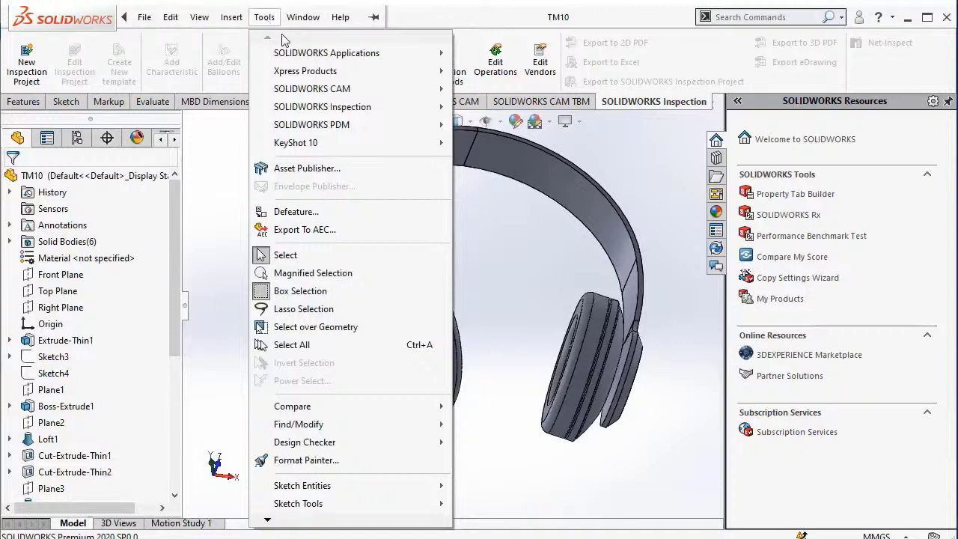
mouse_move(289, 149)
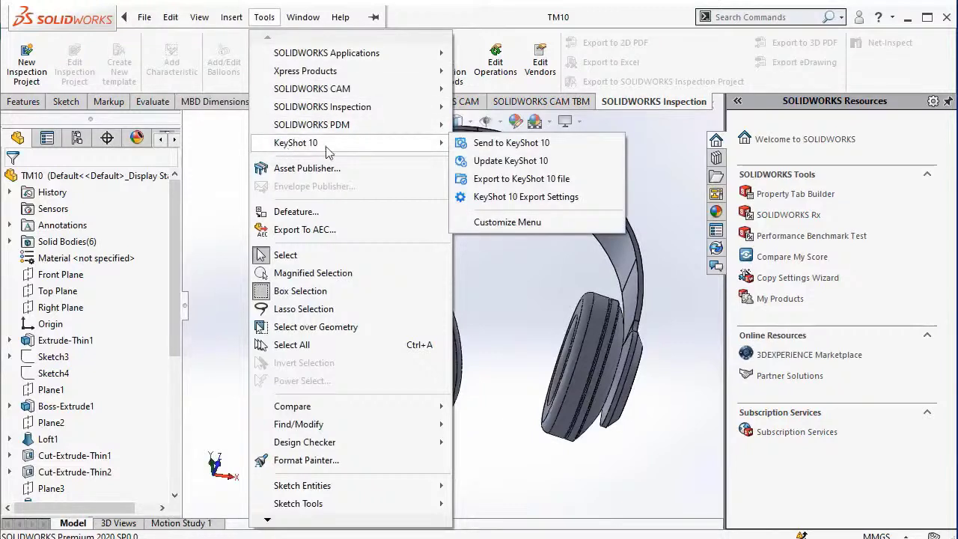
left_click(477, 151)
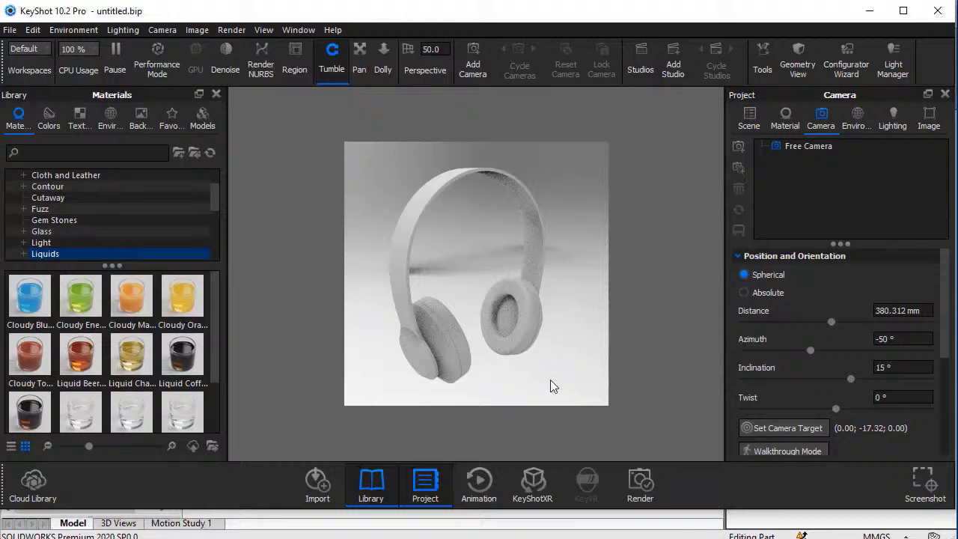
left_click_drag(477, 261, 405, 268)
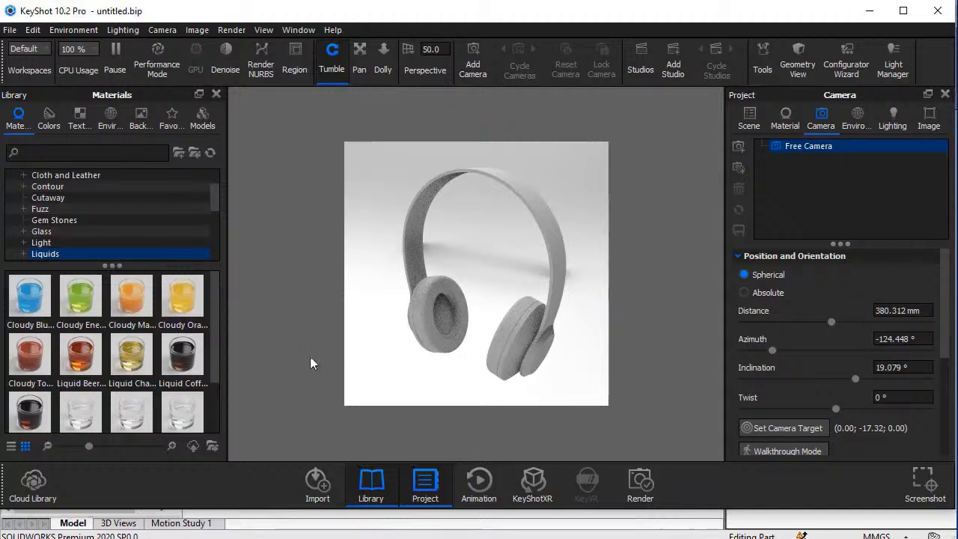
left_click_drag(213, 362, 206, 408)
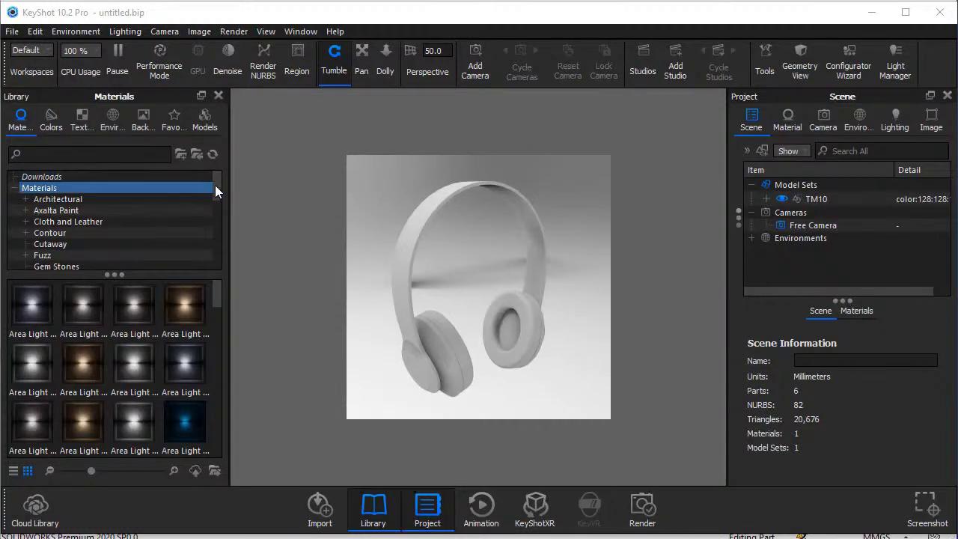
Step: Show the Plastic materials in the library and try to apply a Carbon Fiber material to the headphone
left_click_drag(217, 185, 218, 233)
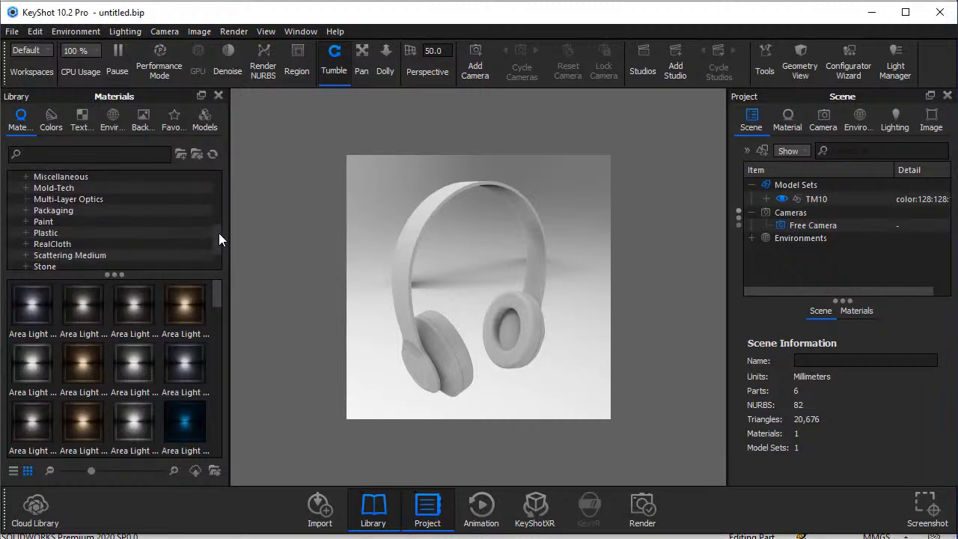
left_click(87, 232)
left_click_drag(31, 305, 509, 173)
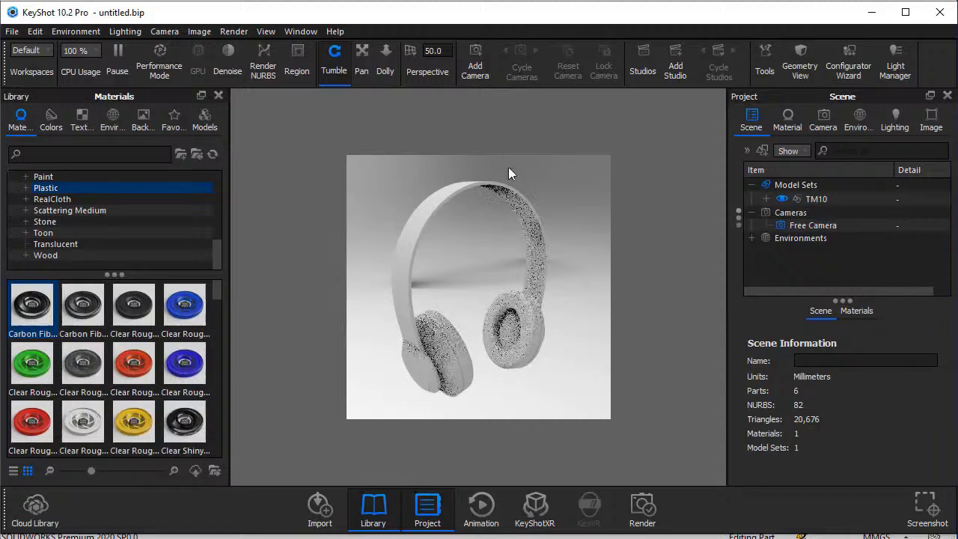
Step: Unlink the materials of both ear cushions from the rest of the headphone
left_click(524, 331)
right_click(524, 331)
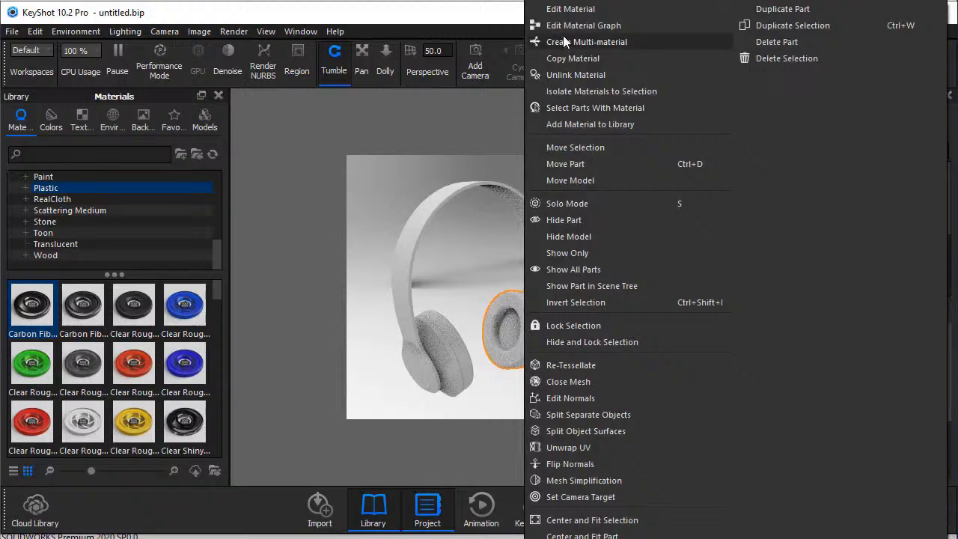
left_click(568, 77)
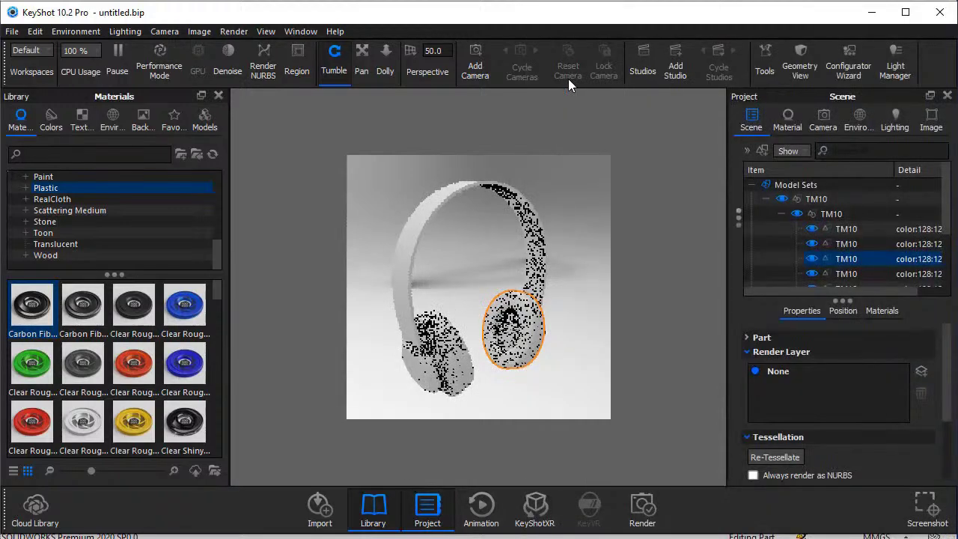
left_click(453, 359)
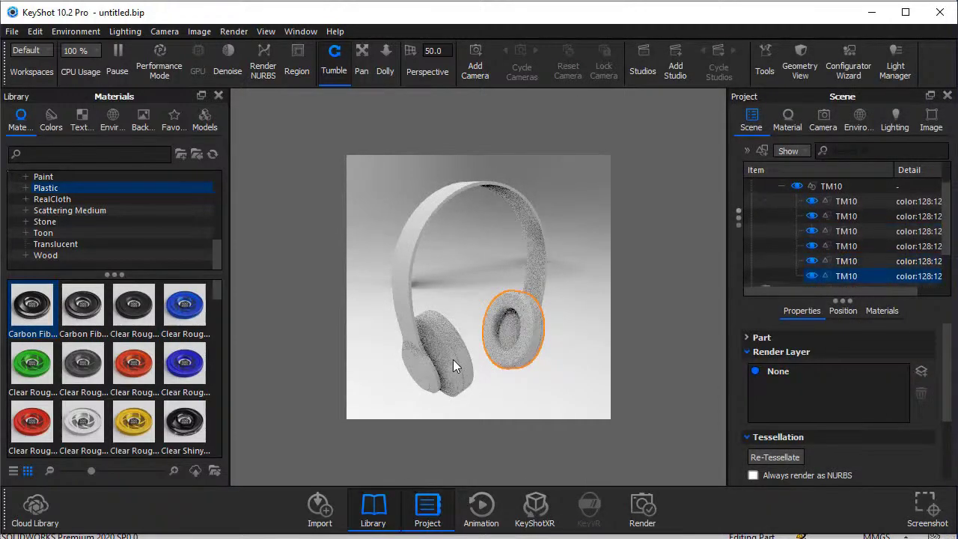
right_click(453, 360)
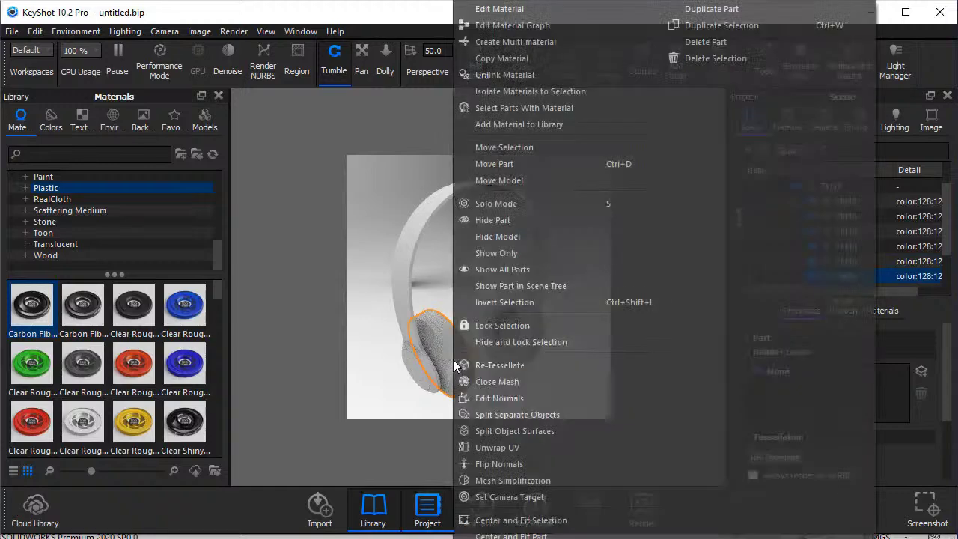
left_click(533, 76)
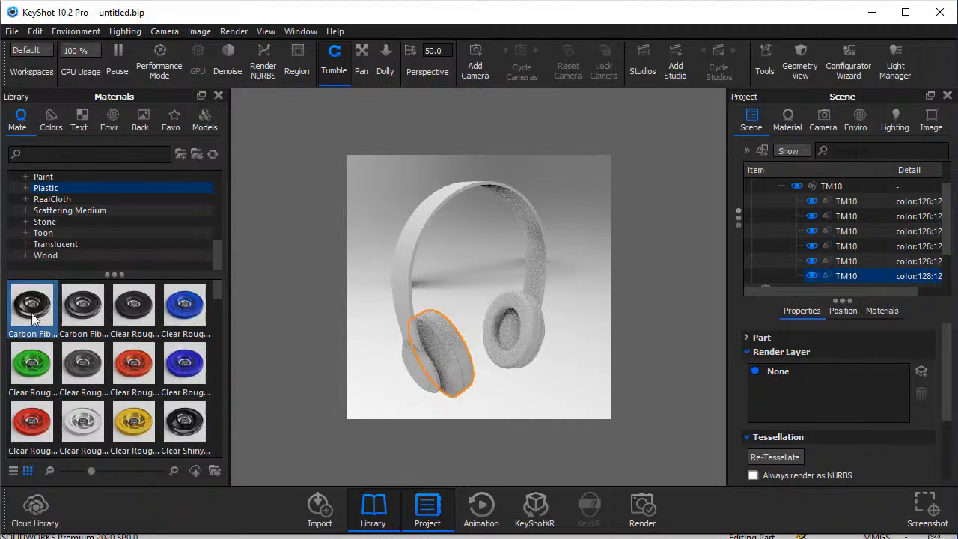
Step: Apply the first Carbon Fiber plastic to the headband and the linked outer parts of the headphone
left_click_drag(32, 306, 307, 292)
left_click_drag(50, 326, 425, 209)
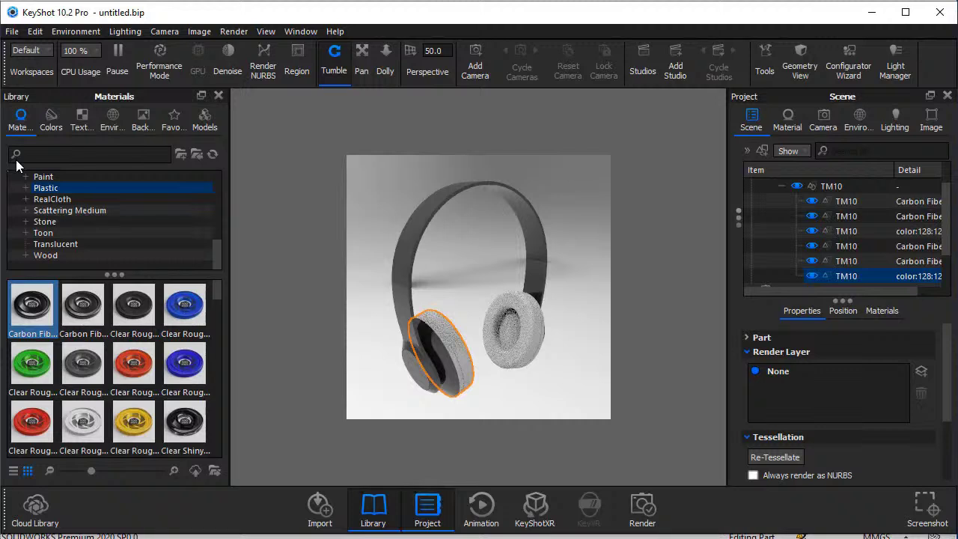
Step: Search the materials for "rubber", apply Rubber to both ear cushions and link the duplicate materials
type("rubber")
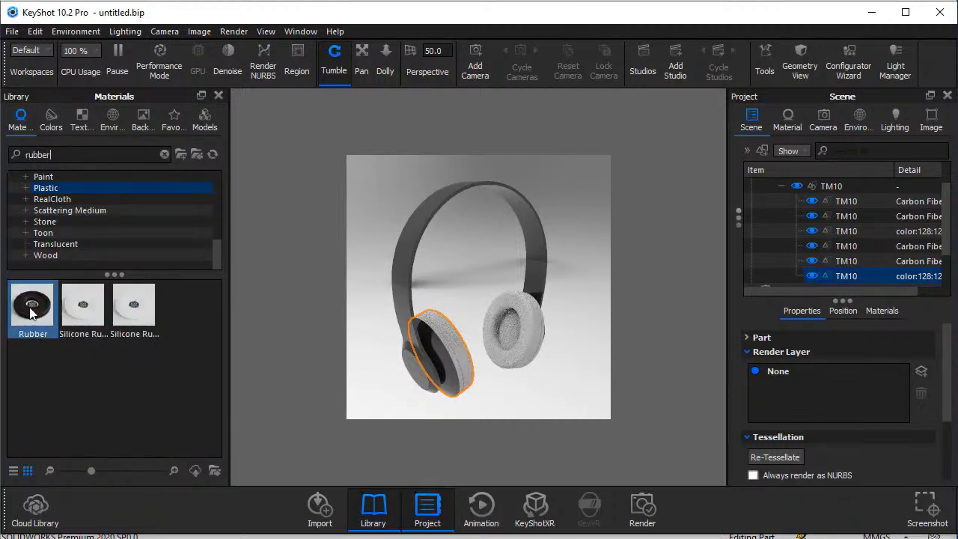
left_click_drag(31, 312, 500, 320)
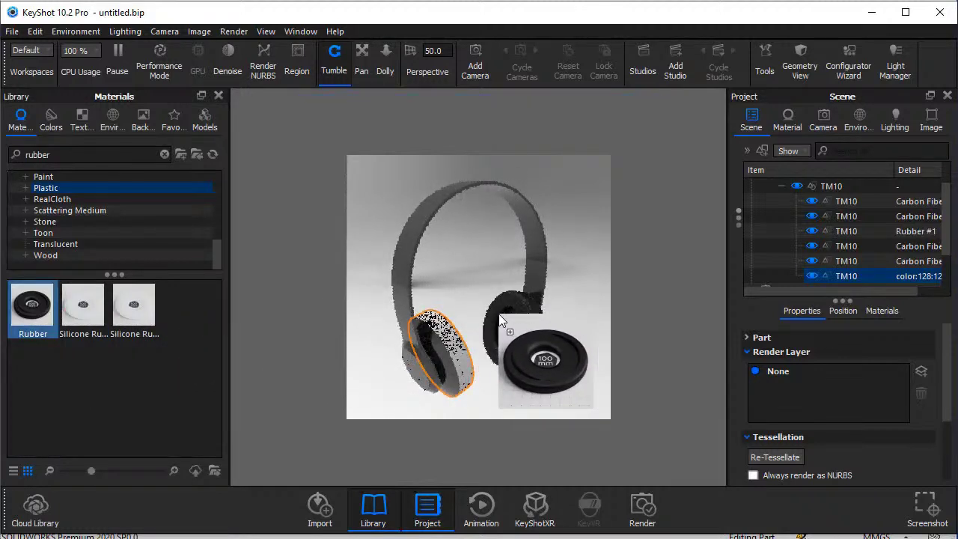
left_click_drag(30, 311, 459, 349)
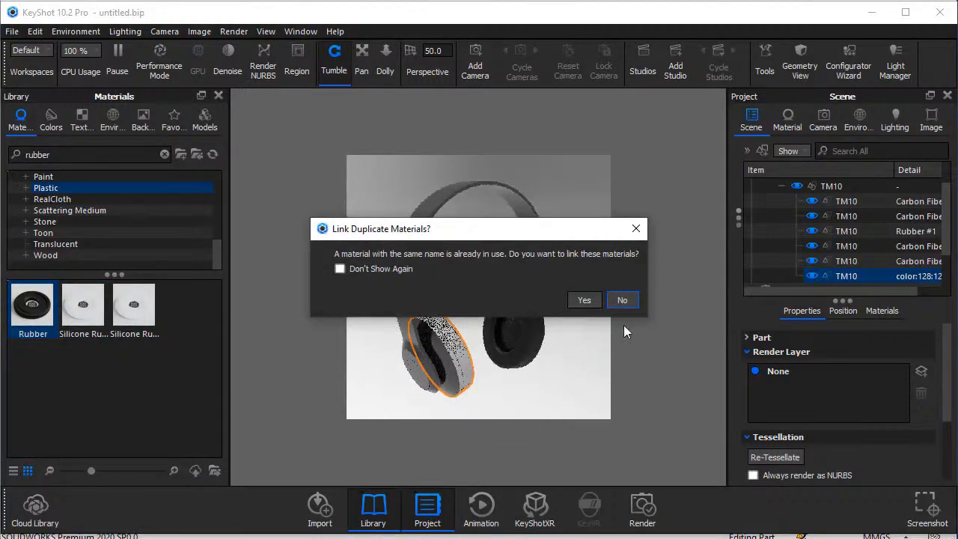
left_click(583, 300)
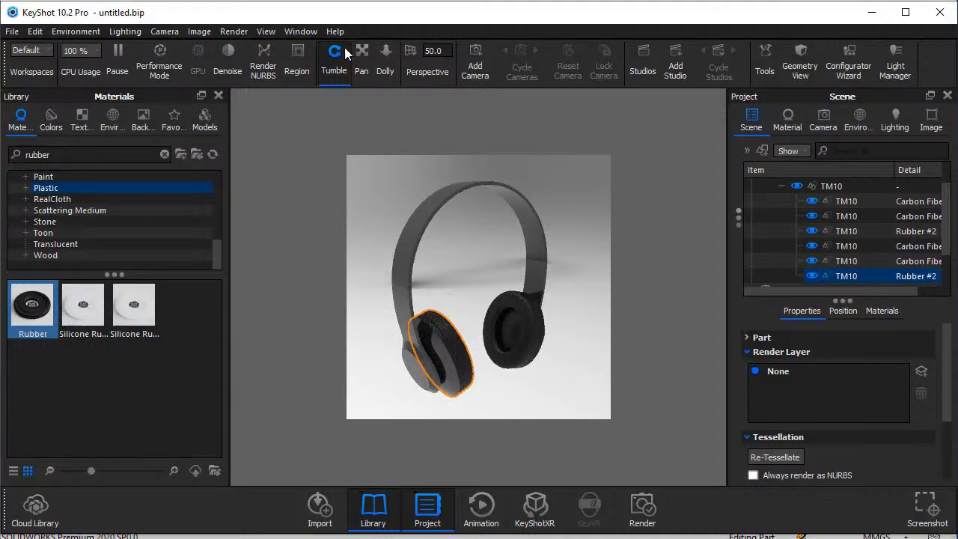
Step: Tumble the camera around the headphone to a more frontal view showing both ear cushions
left_click(487, 275)
left_click_drag(487, 274, 458, 265)
left_click_drag(550, 267, 477, 260)
left_click_drag(569, 275, 548, 282)
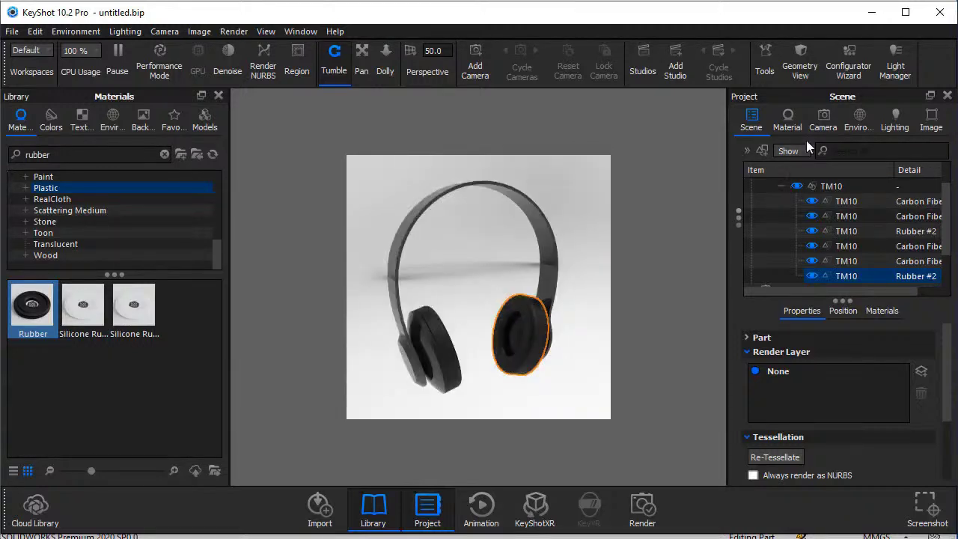
Step: Set the composition grid of Camera 1 to Thirds
left_click(818, 124)
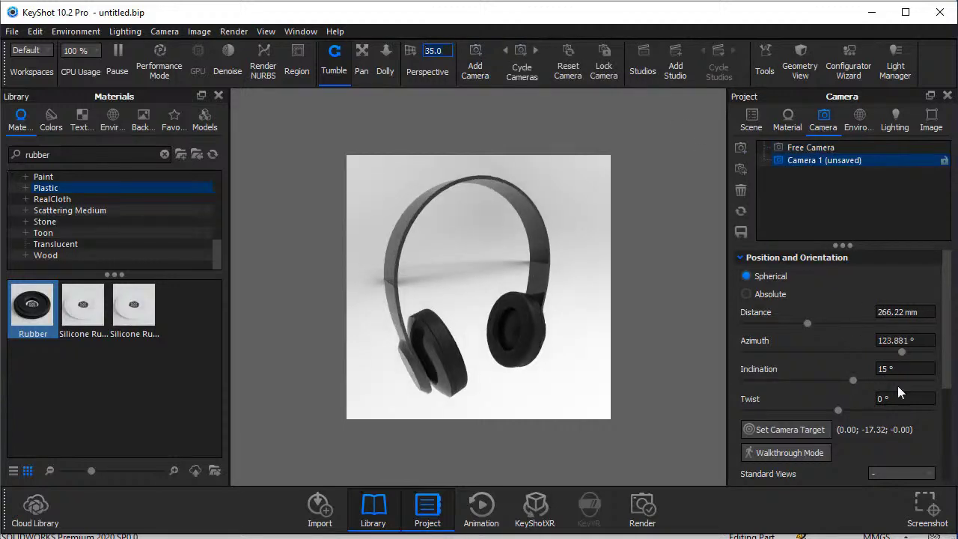
left_click_drag(945, 371, 949, 435)
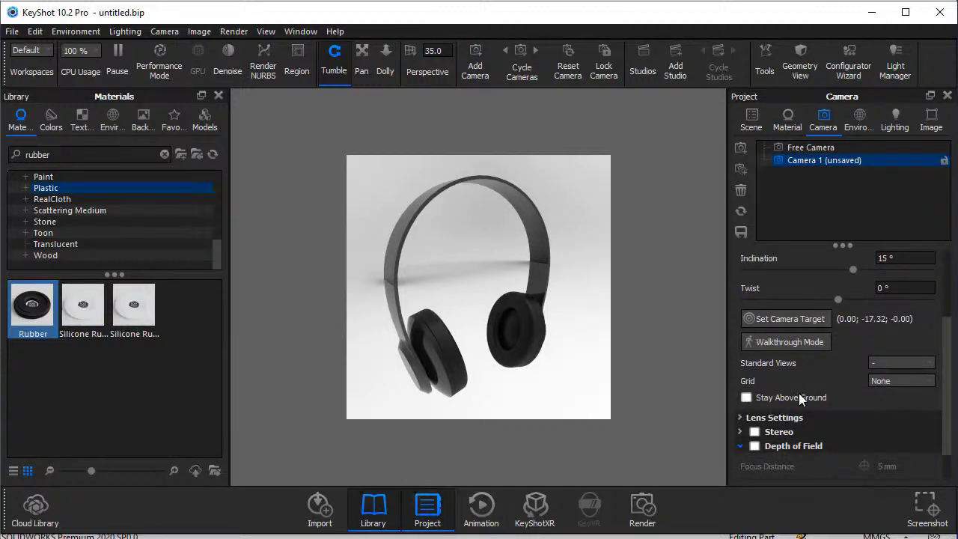
left_click(902, 382)
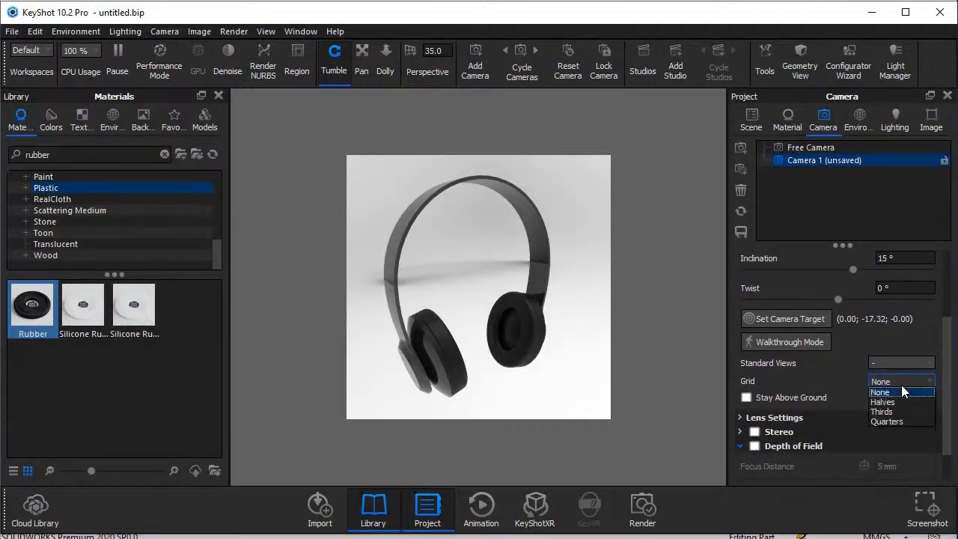
left_click(898, 412)
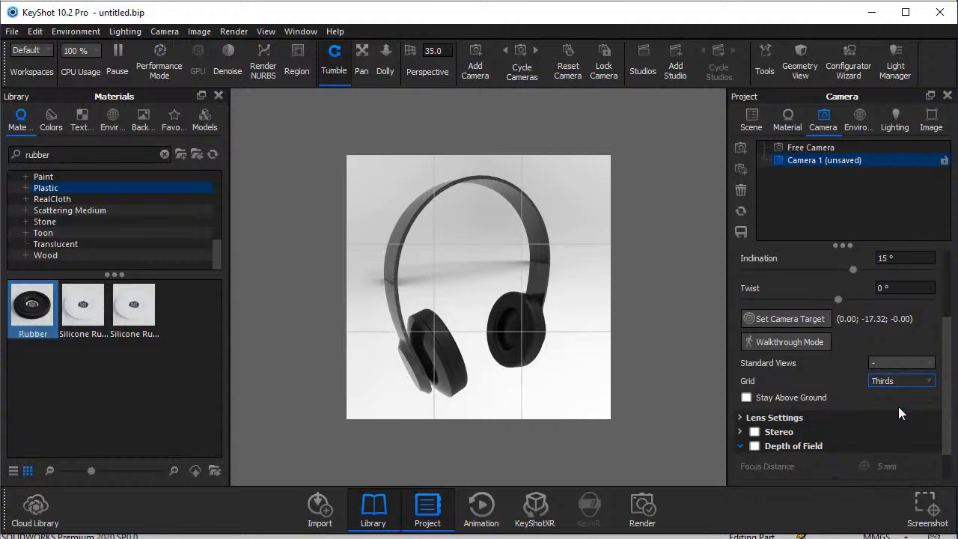
Step: Tumble the camera slightly around the headphone and pan to frame it within the thirds grid
left_click_drag(527, 322, 505, 324)
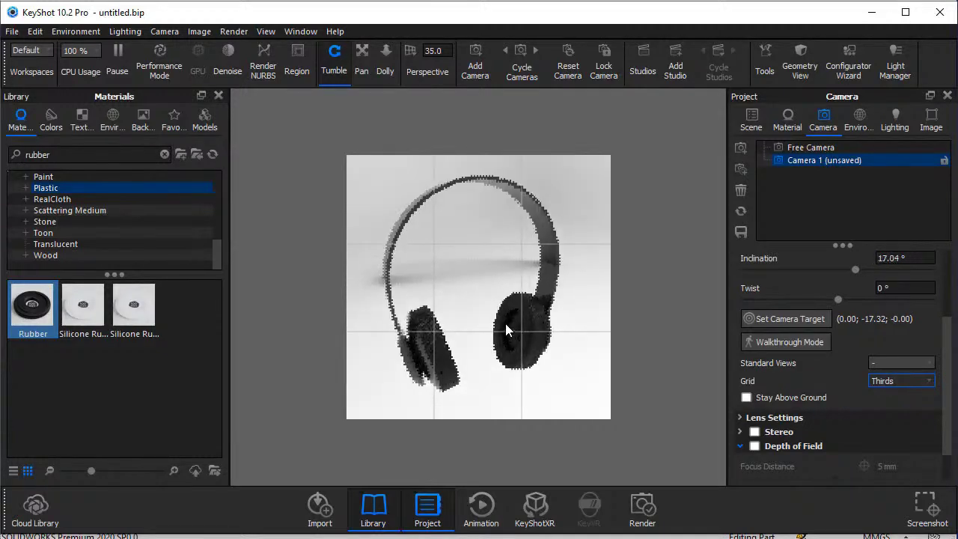
left_click(362, 66)
left_click_drag(428, 291, 433, 297)
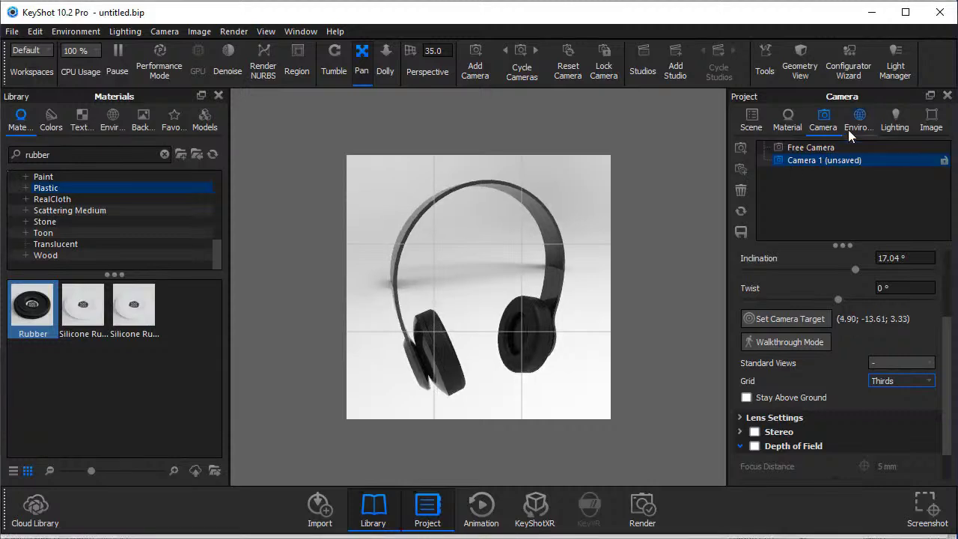
Step: Review the environment's background type options and turn on Flatten Ground for the environment
left_click(862, 122)
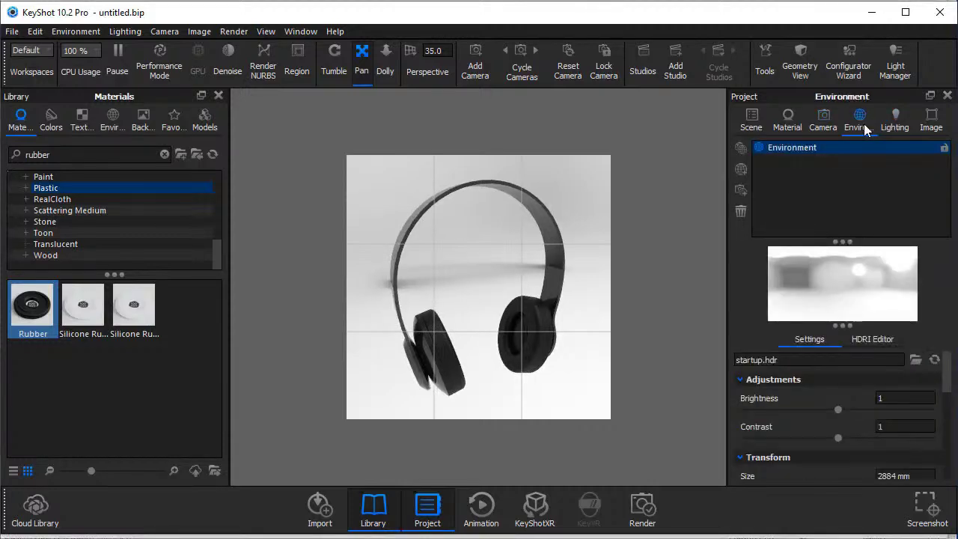
left_click(862, 342)
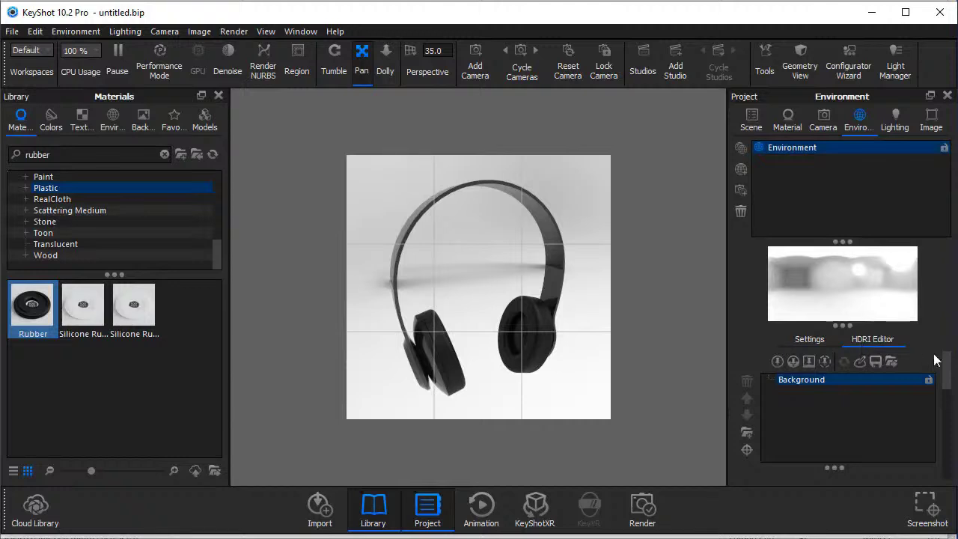
left_click_drag(948, 367, 949, 390)
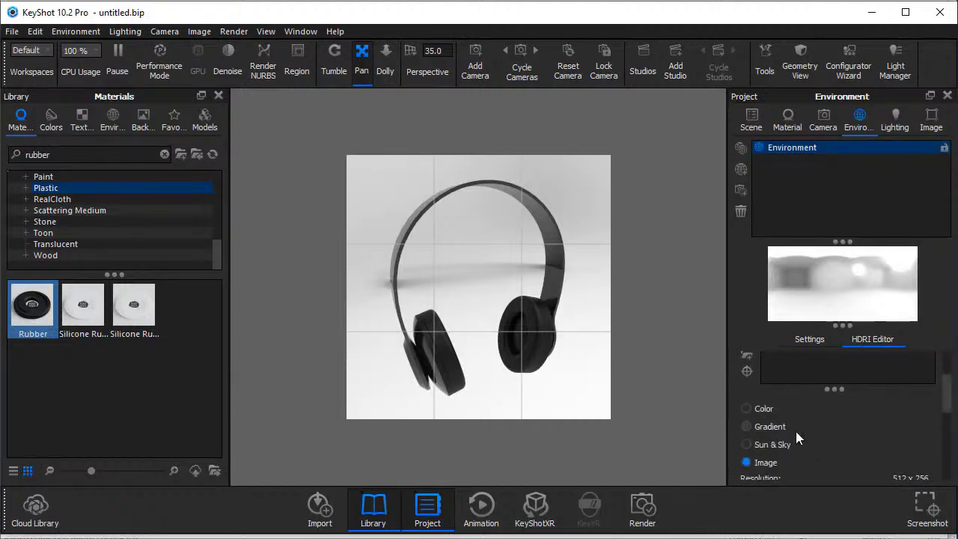
left_click(744, 408)
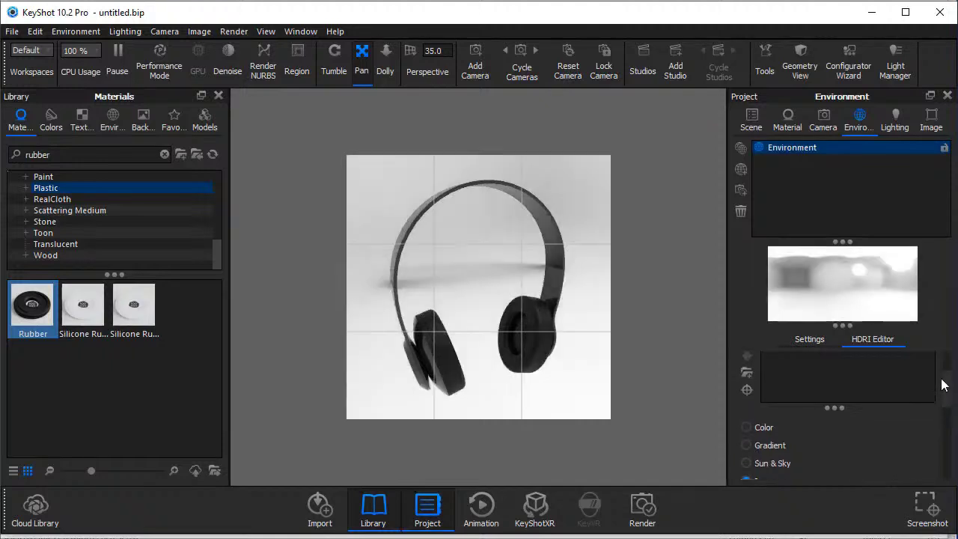
left_click_drag(942, 382, 941, 299)
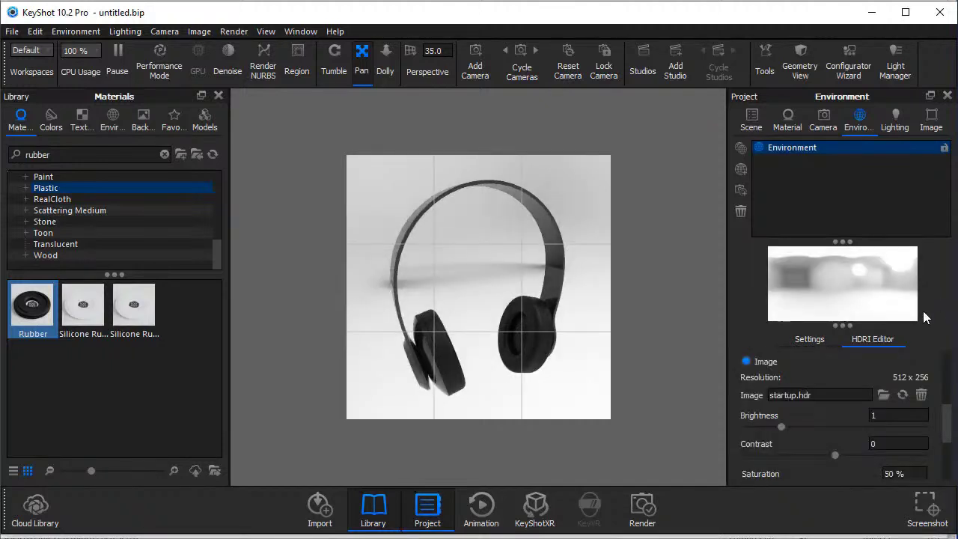
left_click(808, 341)
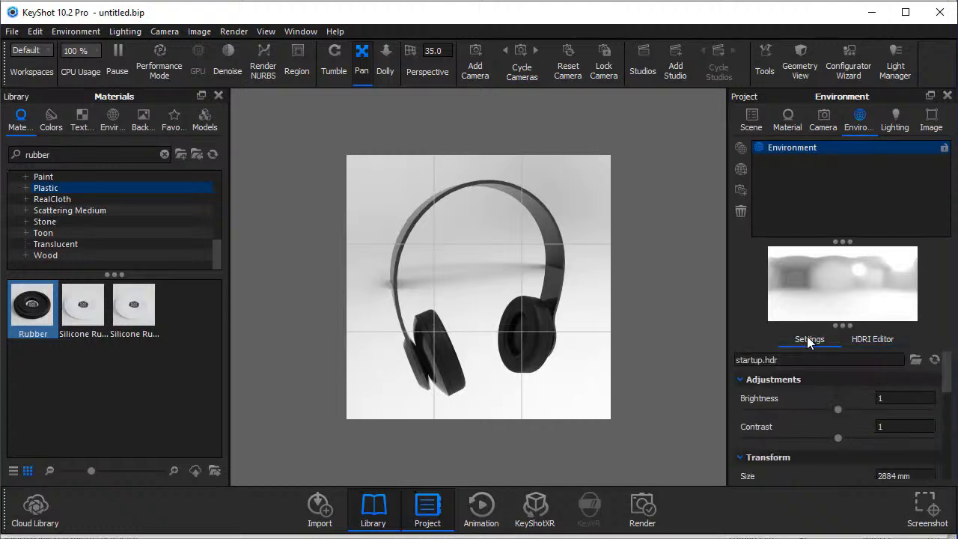
left_click_drag(945, 368, 950, 455)
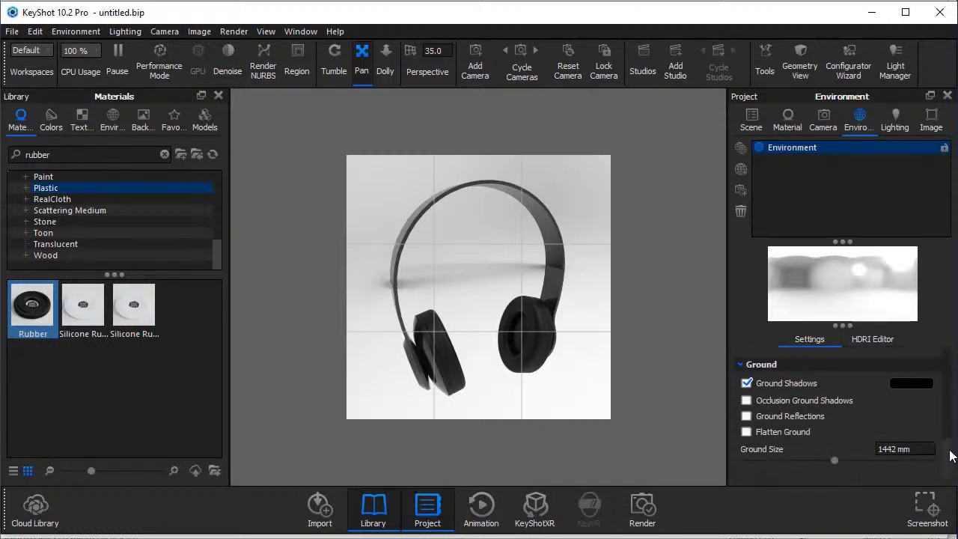
left_click(746, 432)
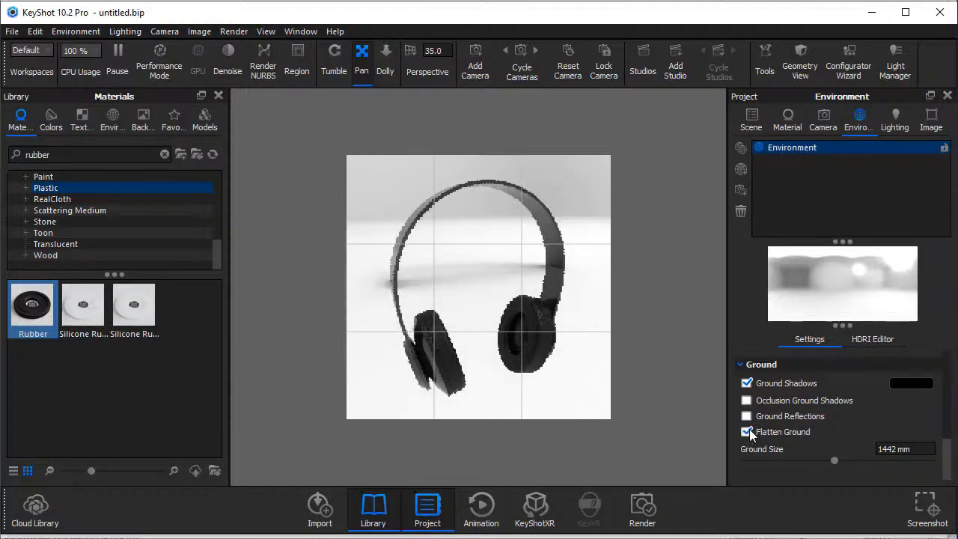
Step: Set the solid background color of the environment to black (#000000)
left_click(873, 339)
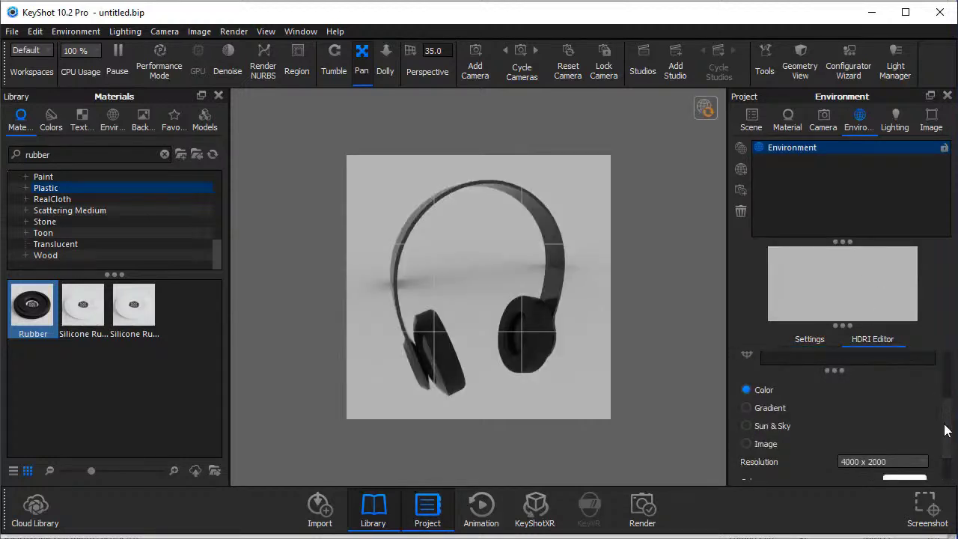
scroll(945, 429, "down", 2)
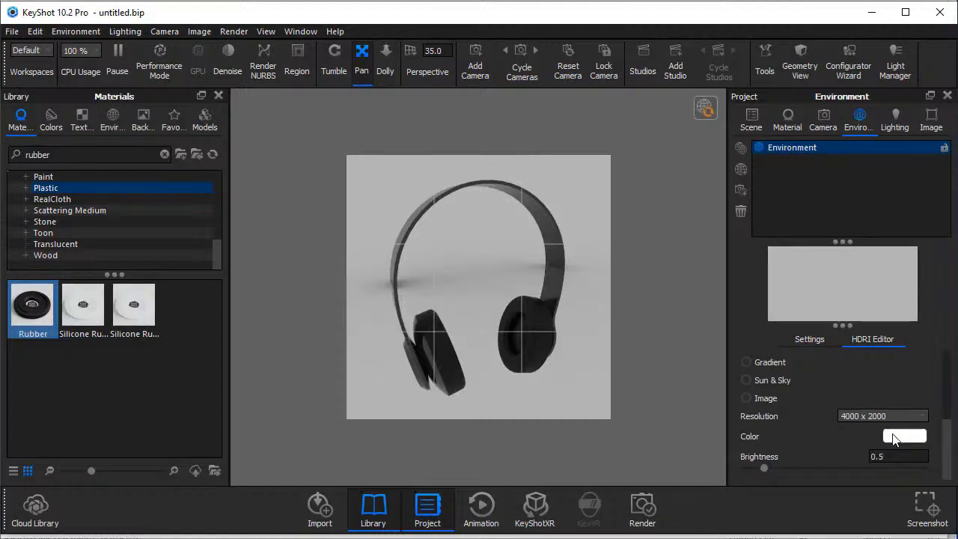
left_click(894, 437)
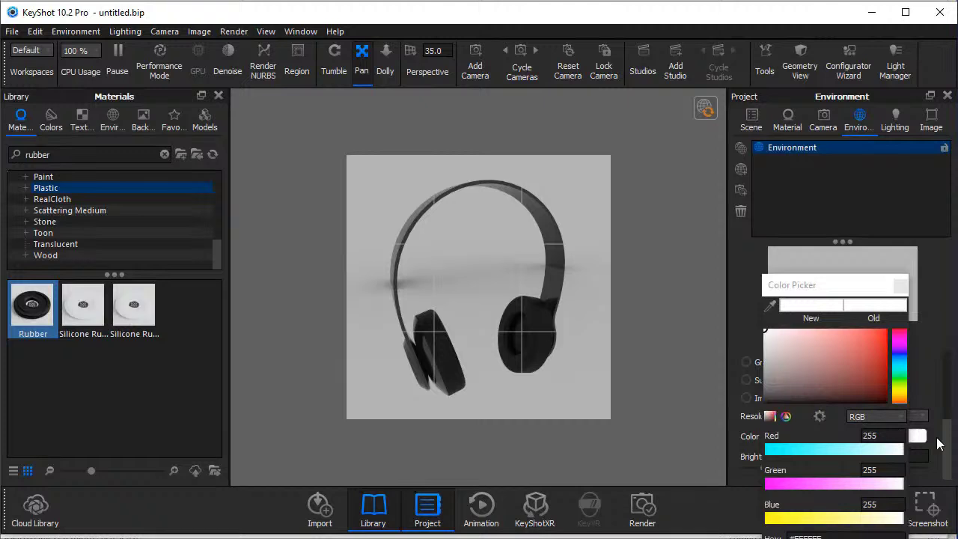
left_click_drag(832, 389, 812, 404)
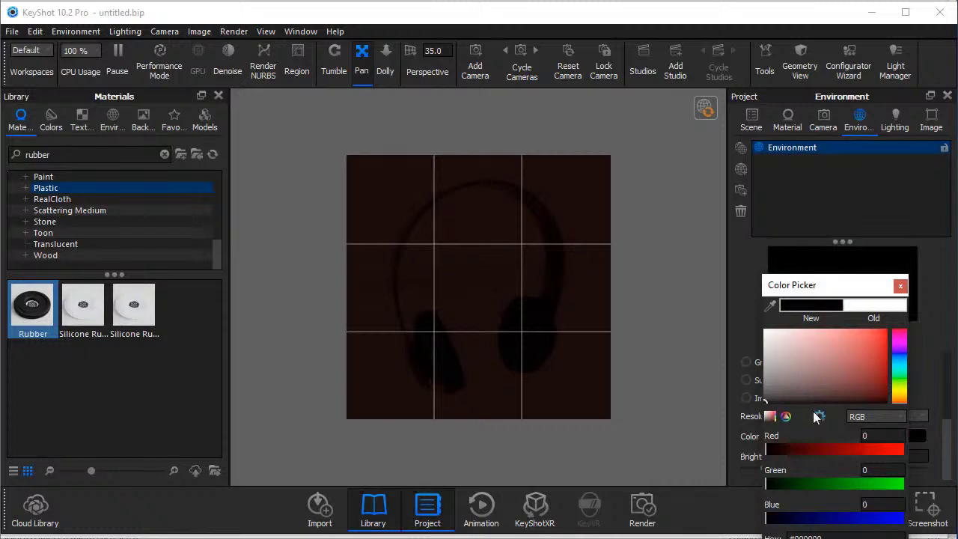
left_click(785, 416)
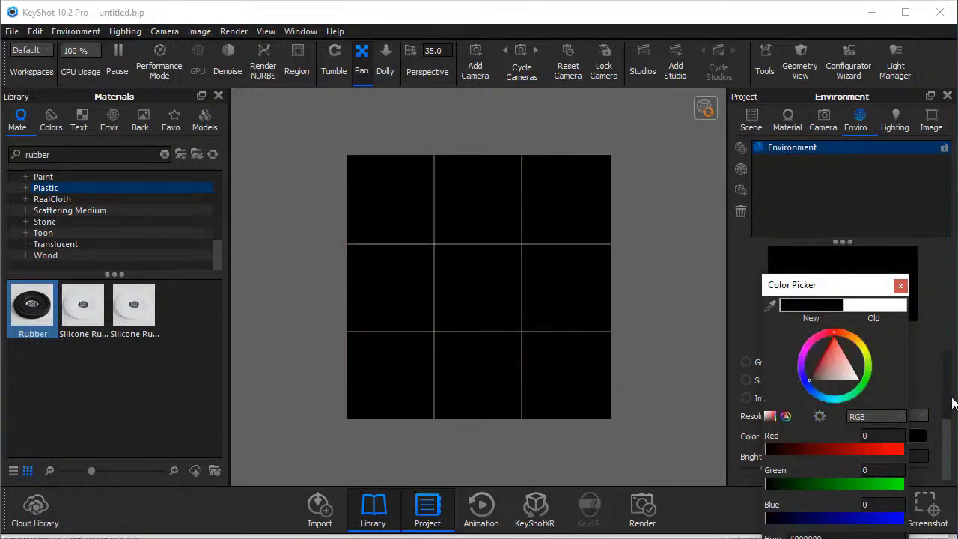
left_click_drag(833, 284, 821, 186)
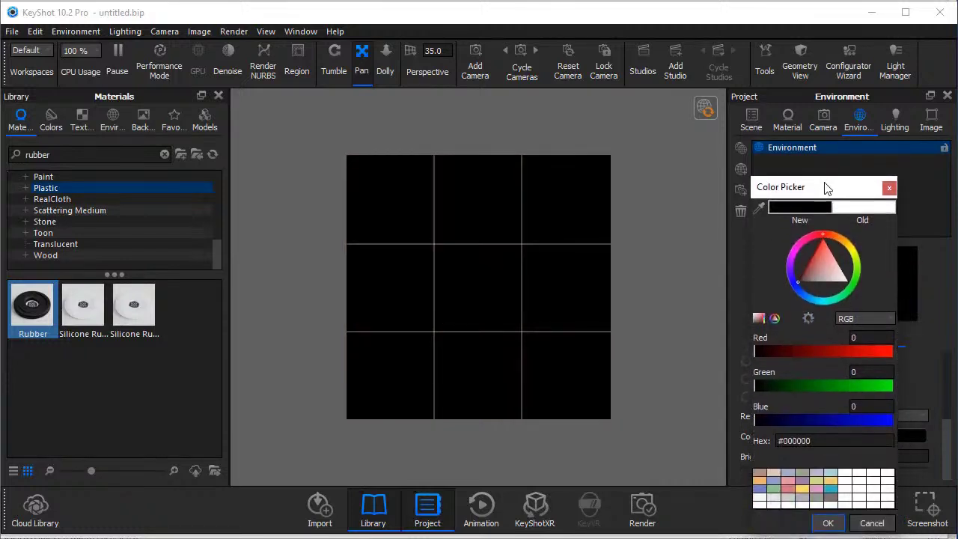
left_click(828, 524)
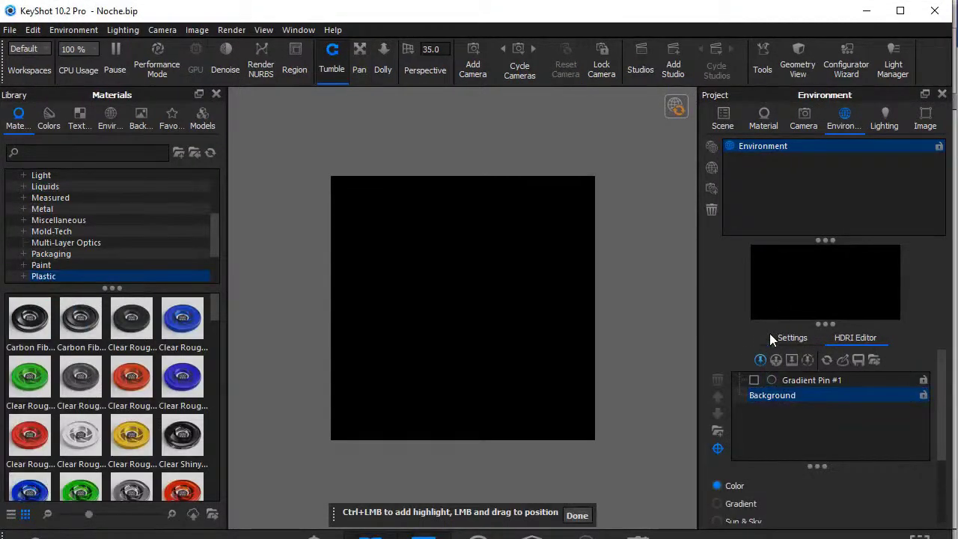
Step: Add two circular light pins to the environment and move one to the lower-left corner of the HDRI map
left_click(760, 360)
left_click(761, 360)
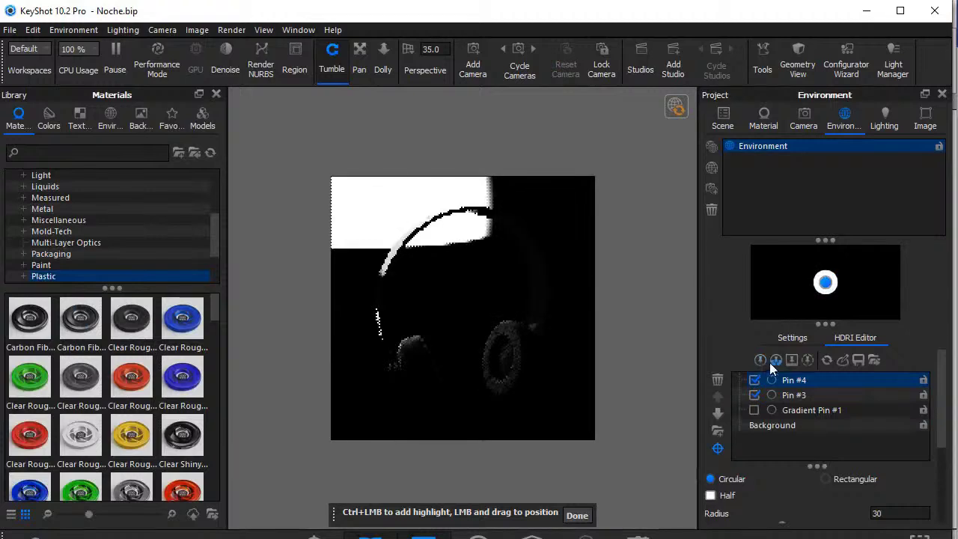
left_click(817, 292)
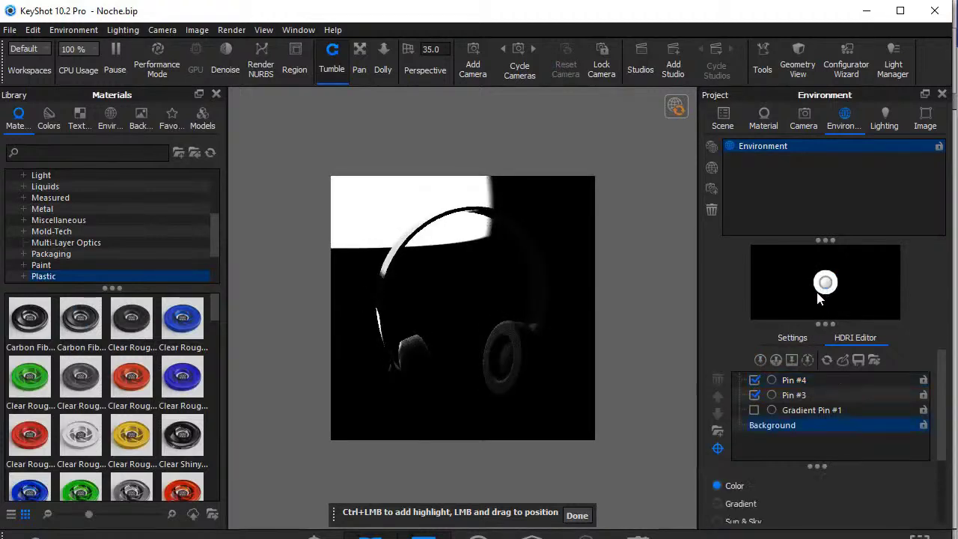
left_click_drag(824, 282, 764, 322)
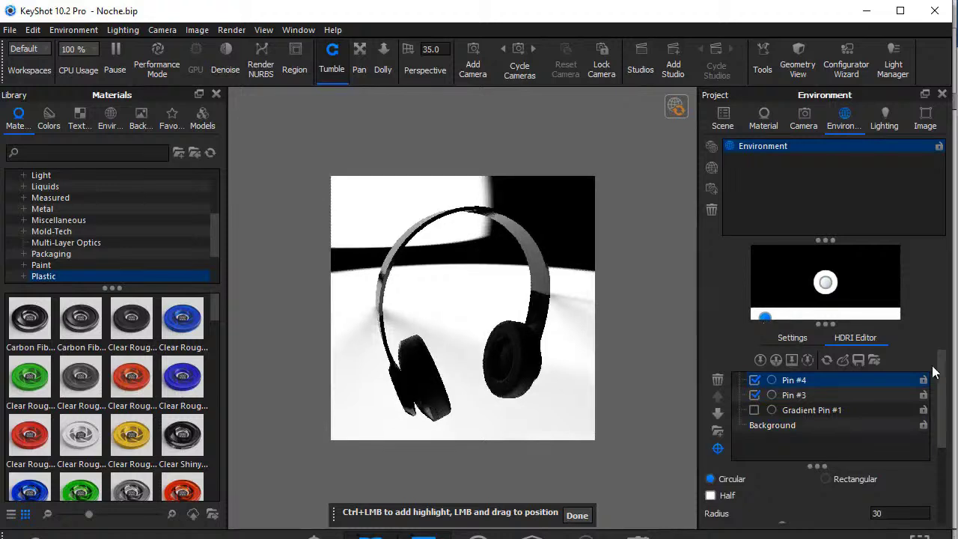
Step: Set the radius of the relocated light pin to 90
double_click(880, 514)
key("BackSpace")
type("90")
key("Return")
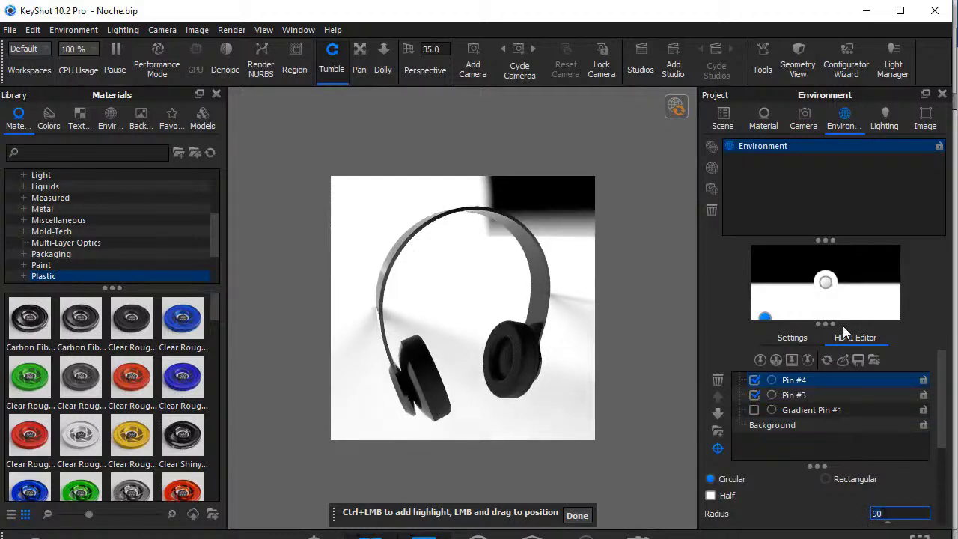
Step: Toggle Pin #3 and Pin #4 off and on to compare their lighting, leaving only Pin #4 enabled
left_click(827, 284)
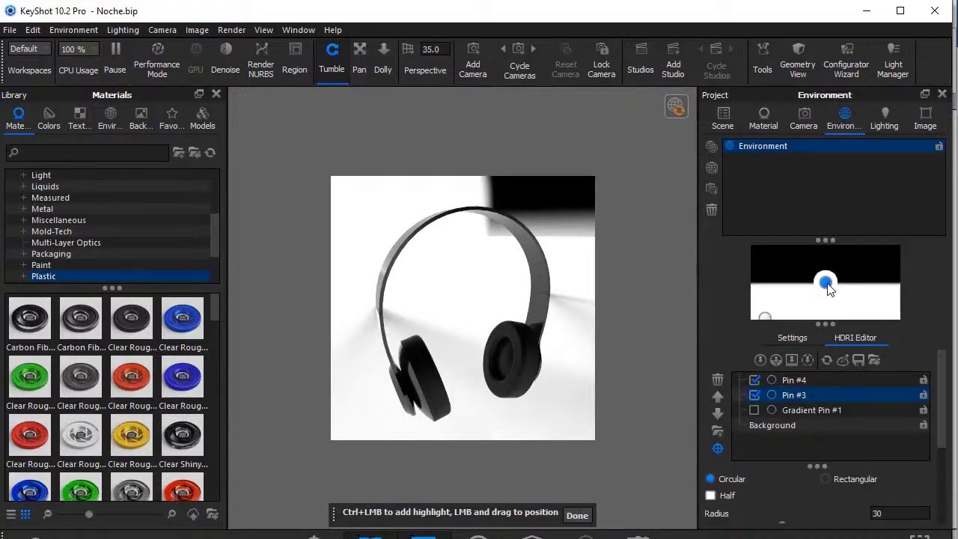
left_click(753, 382)
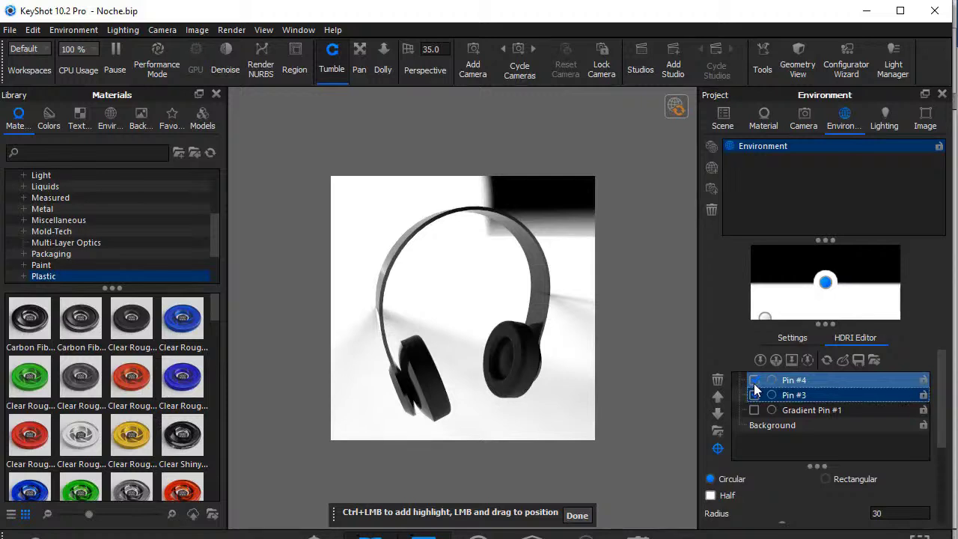
left_click(757, 399)
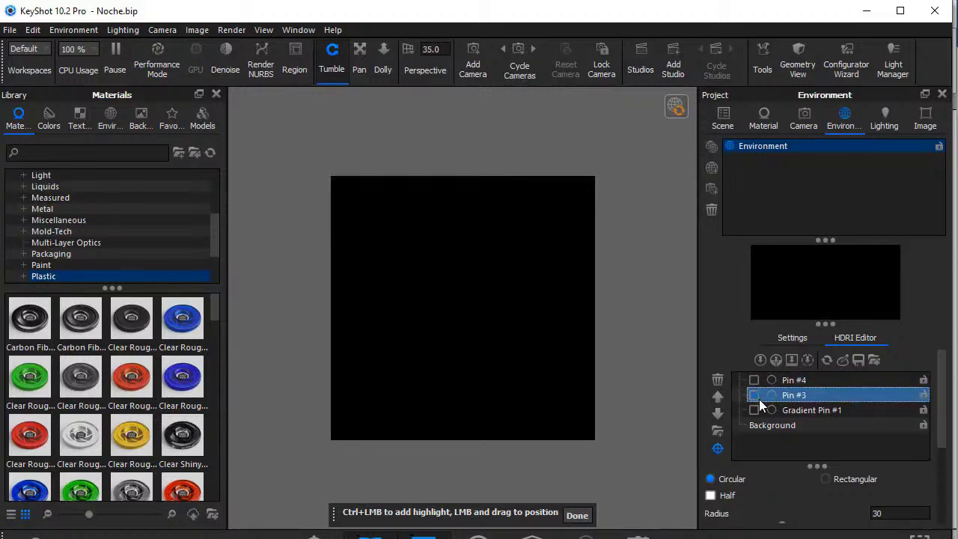
left_click(759, 399)
left_click(750, 380, "ctrl")
left_click(753, 381)
left_click(757, 395)
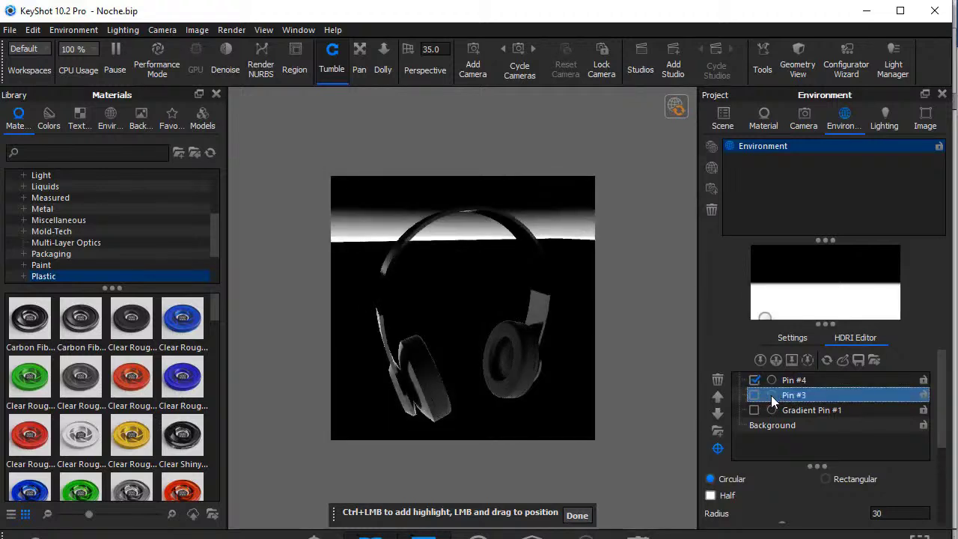
Step: Delete the disabled Pin #3 and move Pin #4 slightly upward in the HDRI map
right_click(771, 396)
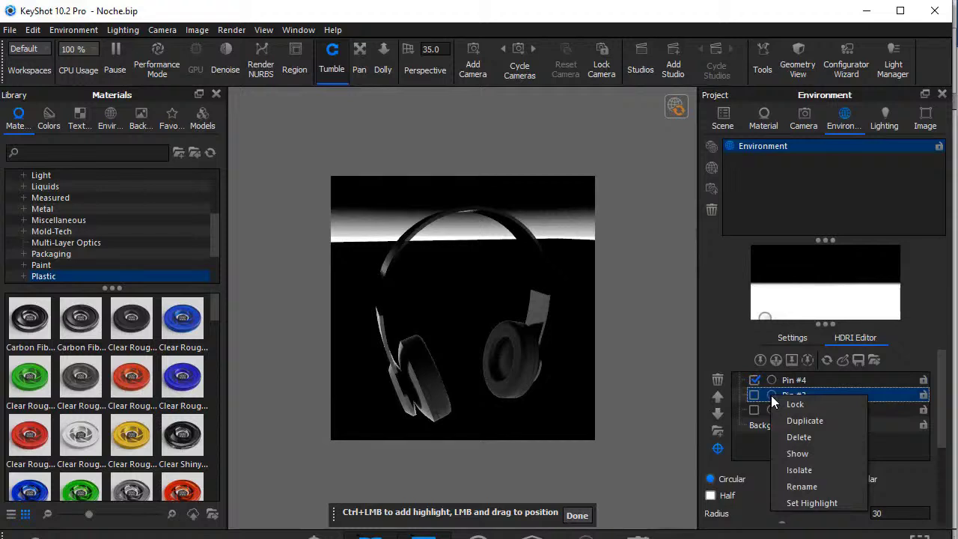
left_click(799, 438)
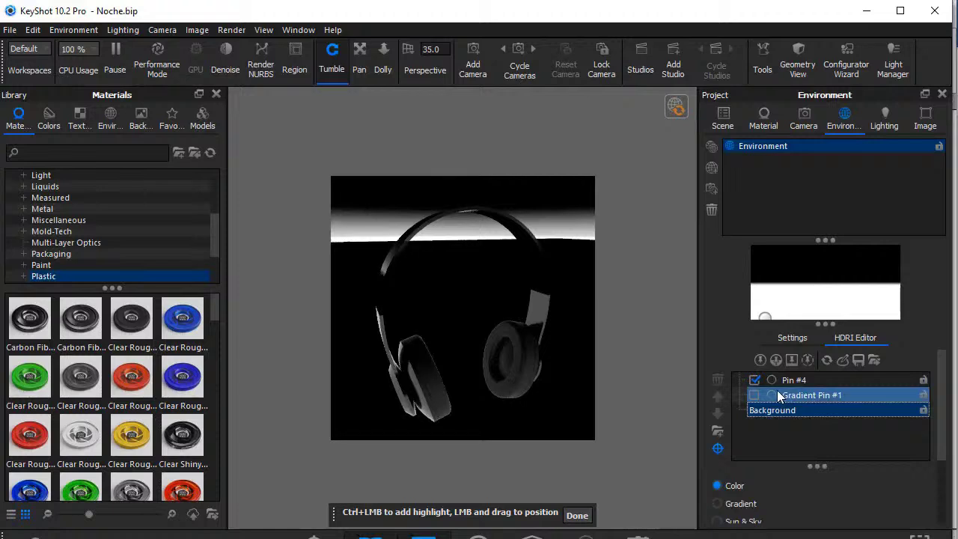
left_click(755, 379)
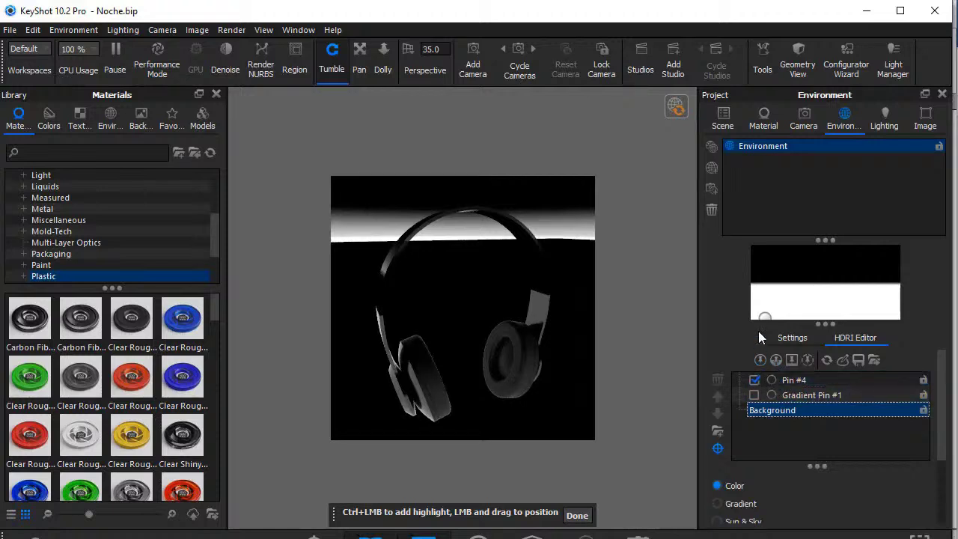
left_click_drag(769, 317, 765, 310)
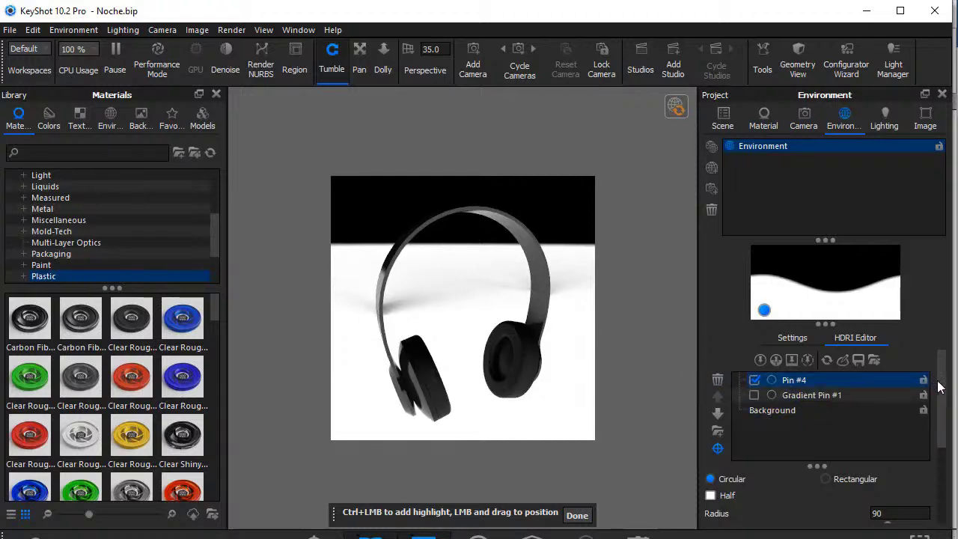
Step: Change the color of Pin #4 to the light green swatch #86C288
left_click_drag(942, 420, 945, 497)
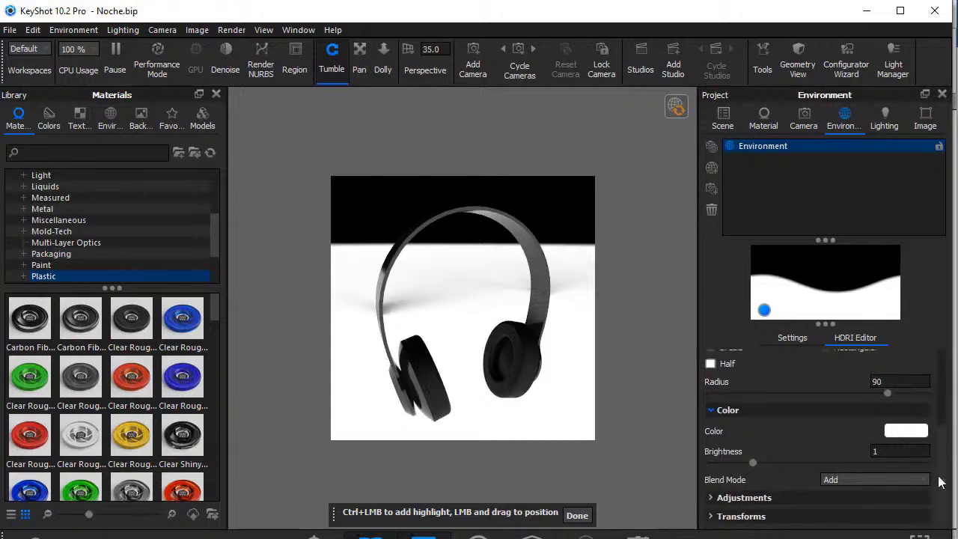
left_click(905, 431)
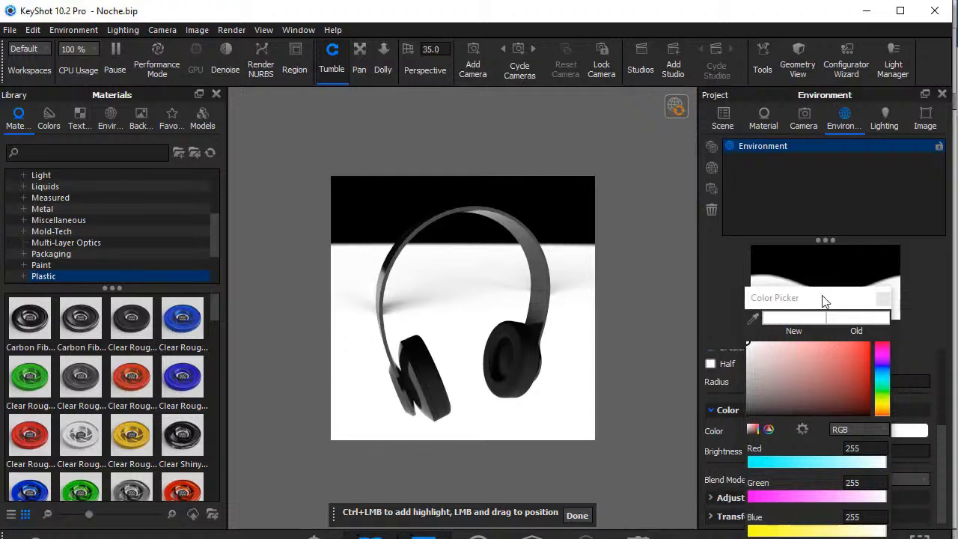
left_click_drag(823, 301, 821, 264)
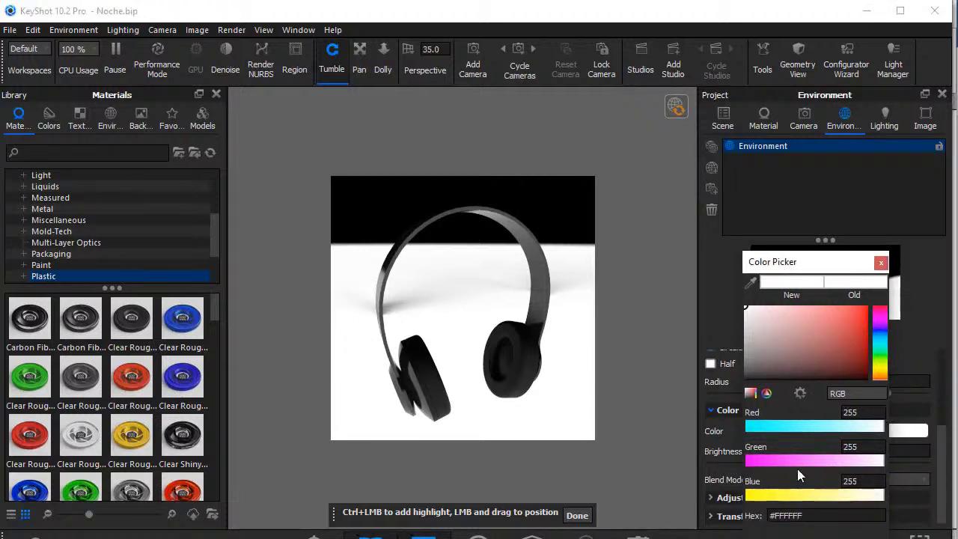
left_click_drag(829, 261, 816, 195)
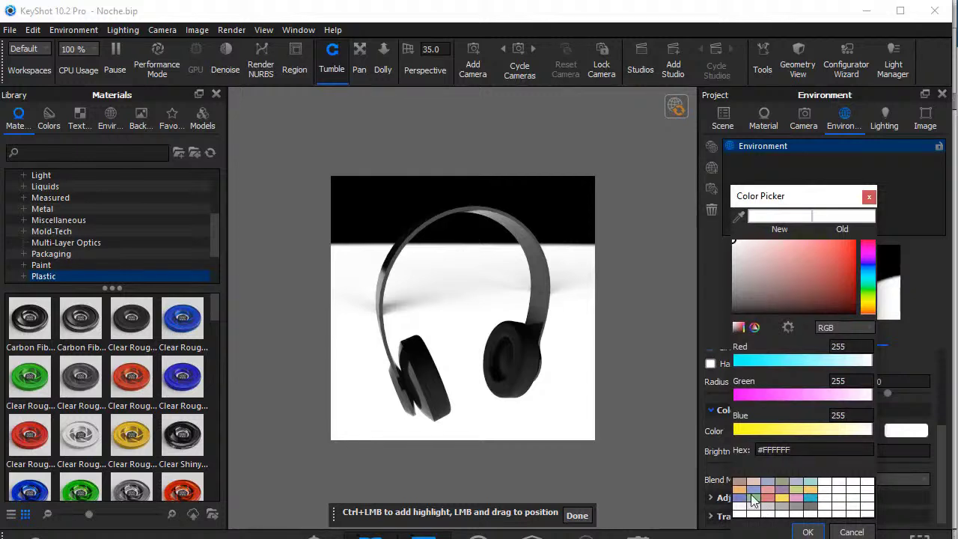
left_click(753, 498)
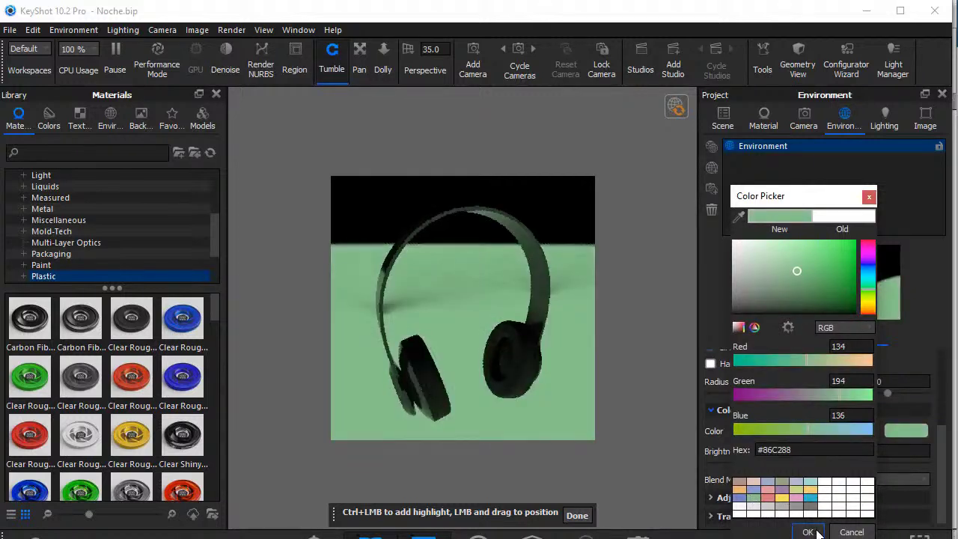
left_click(809, 532)
Step: Search the texture library for "bla" and add the black_granite texture as an image pin in the lower-right area of the HDRI map
left_click(86, 119)
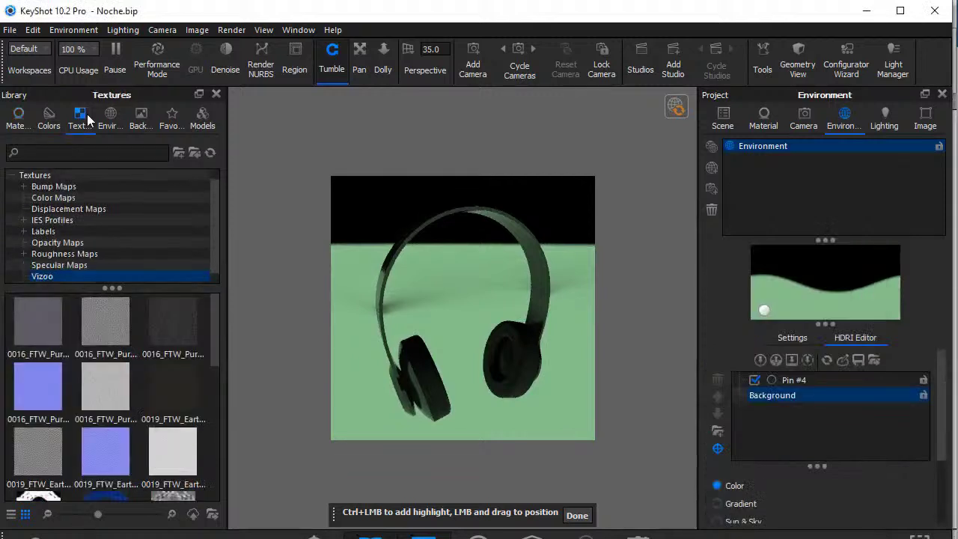
left_click(80, 153)
type("bla")
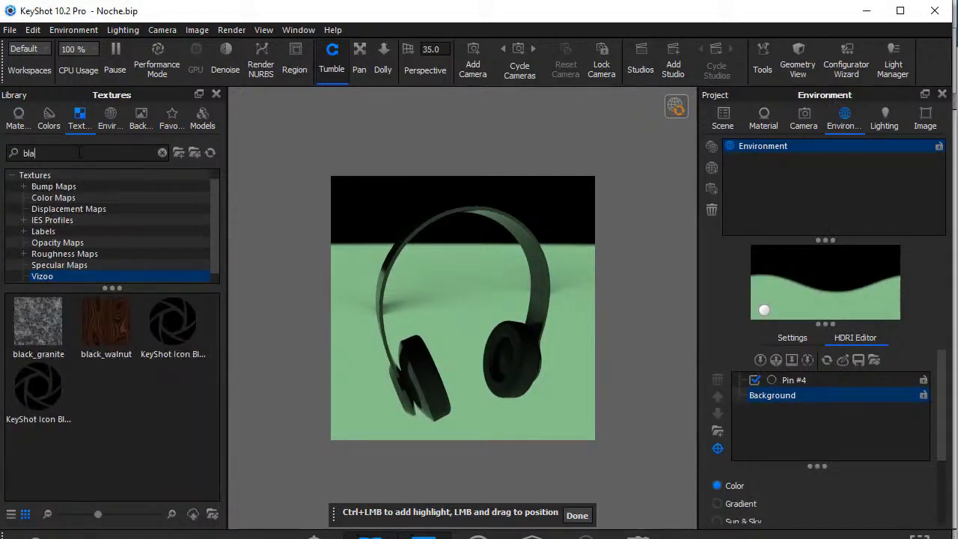
left_click(35, 345)
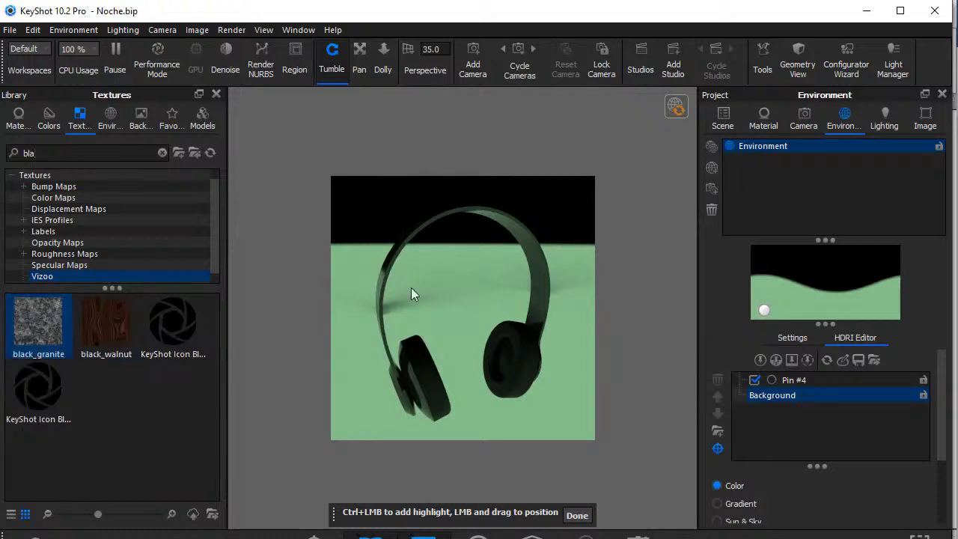
left_click_drag(48, 319, 702, 280)
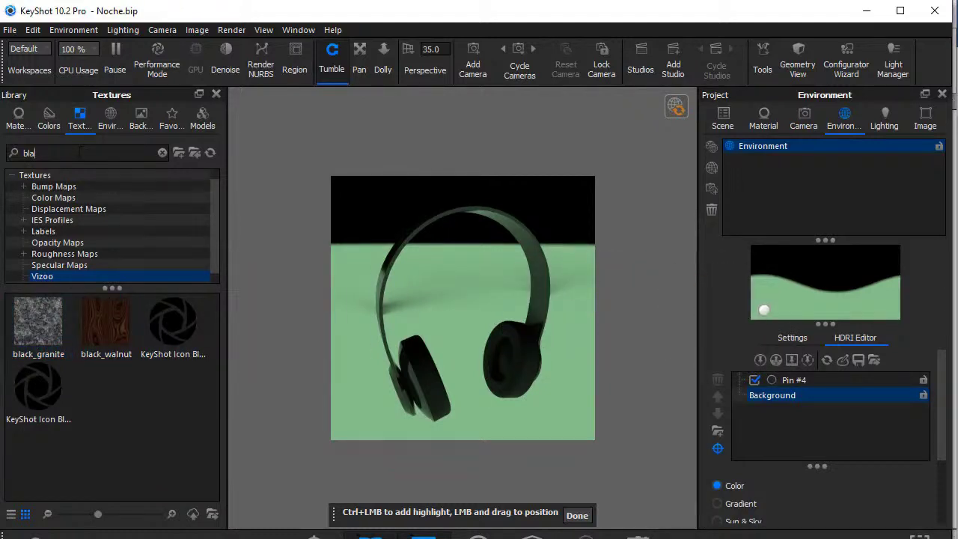
left_click(35, 342)
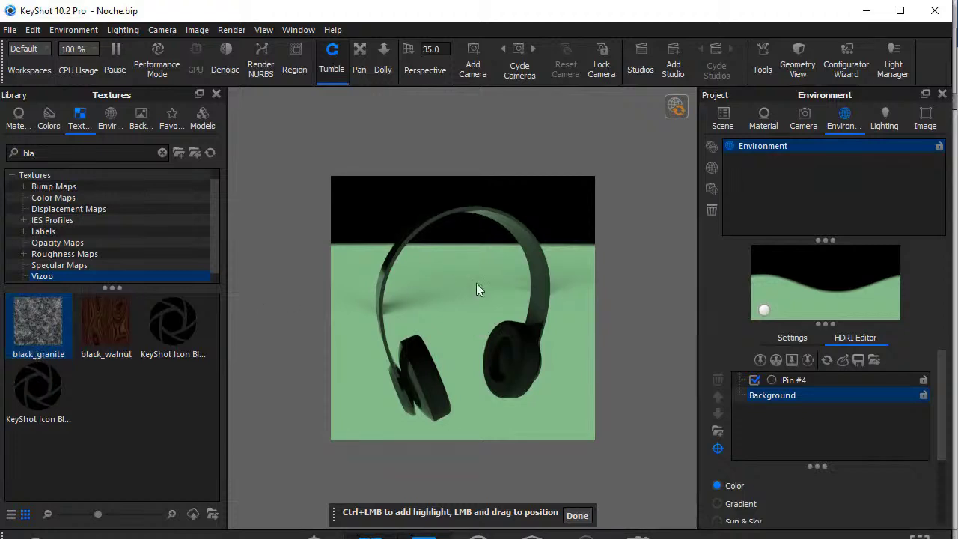
left_click_drag(48, 318, 866, 319)
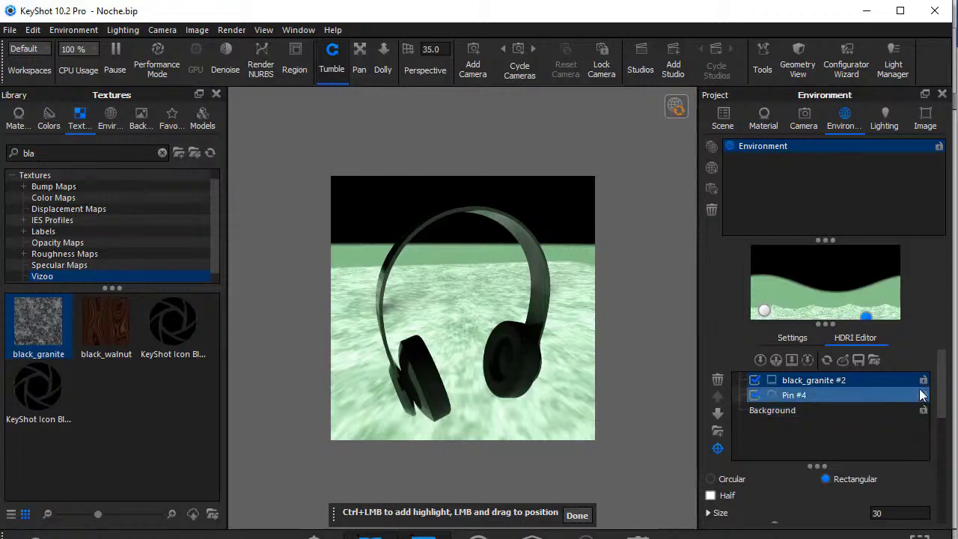
Step: Set the size of the black_granite pin to 90
mouse_move(941, 398)
left_mouse_down()
mouse_move(940, 430)
mouse_move(942, 407)
left_mouse_up()
scroll(942, 411, "down", 3)
key("BackSpace")
key("BackSpace")
type("90")
key("Return")
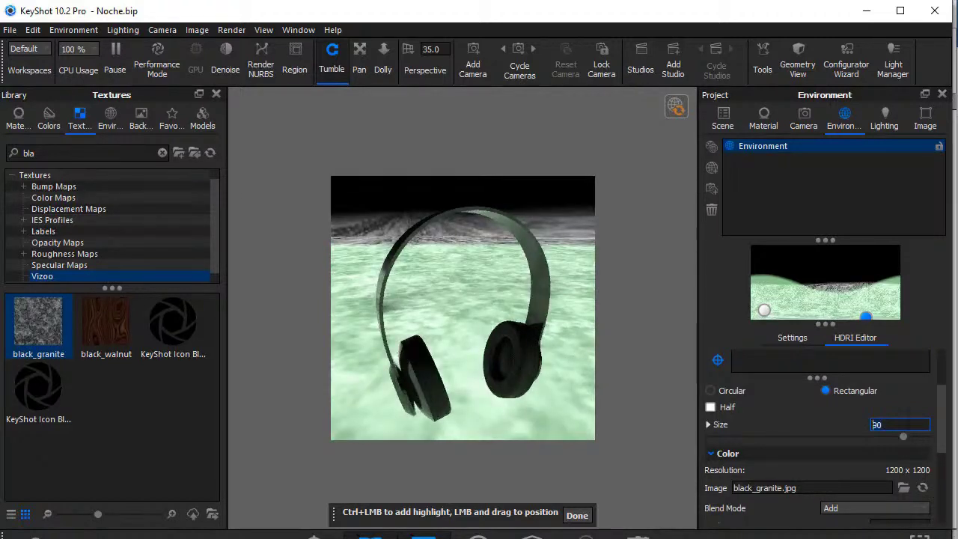
Step: Set the green circular pin's blend mode to Blend and shift a pin slightly down and to the right in the HDRI map
left_click(764, 310)
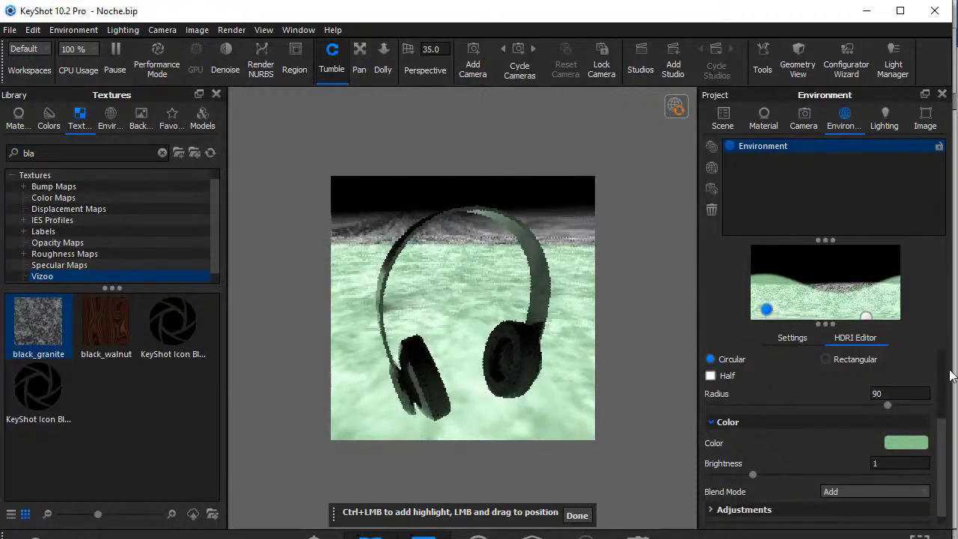
left_click(912, 492)
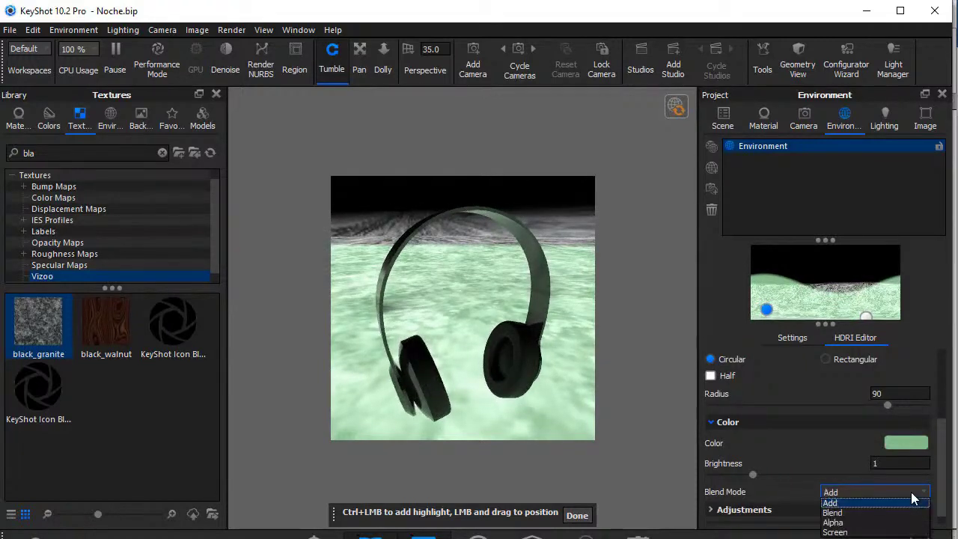
left_click(881, 514)
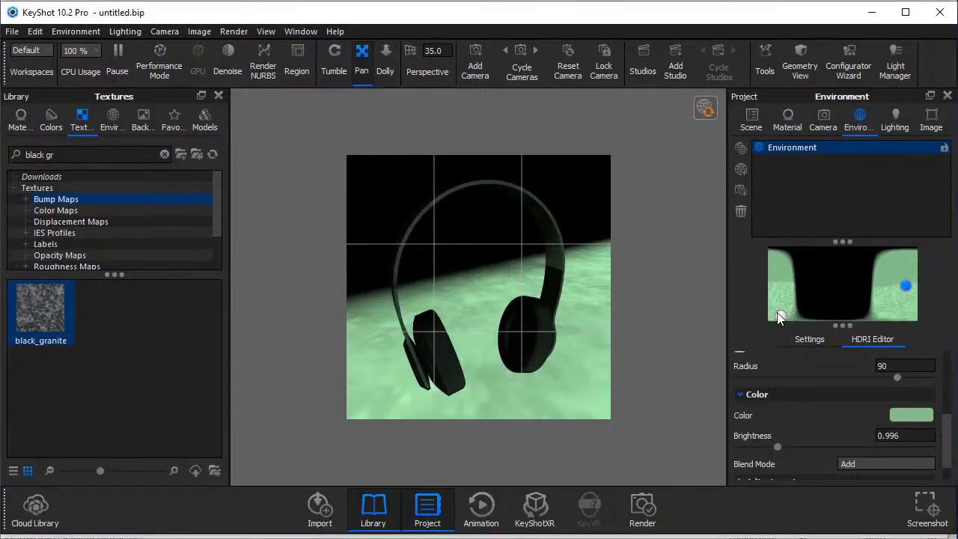
left_click(779, 315)
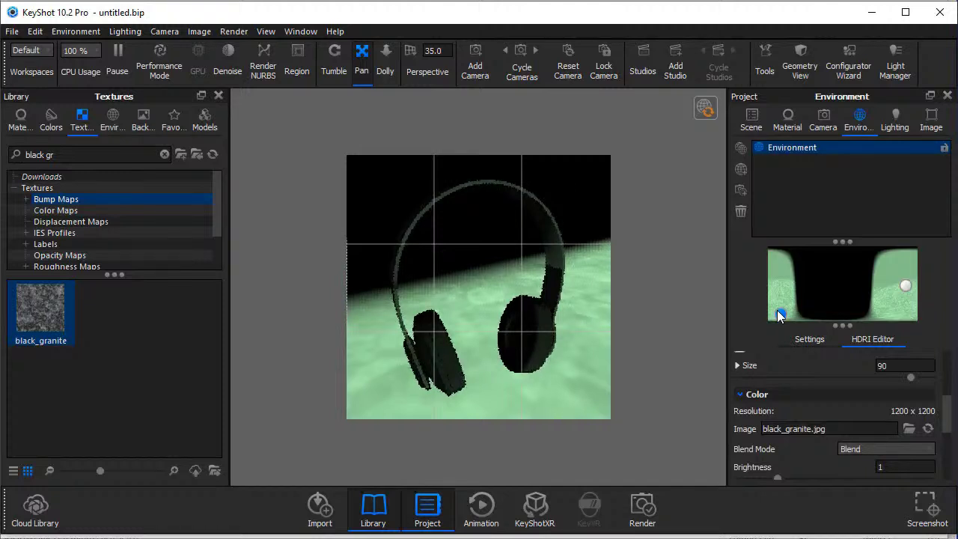
left_click_drag(905, 283, 910, 288)
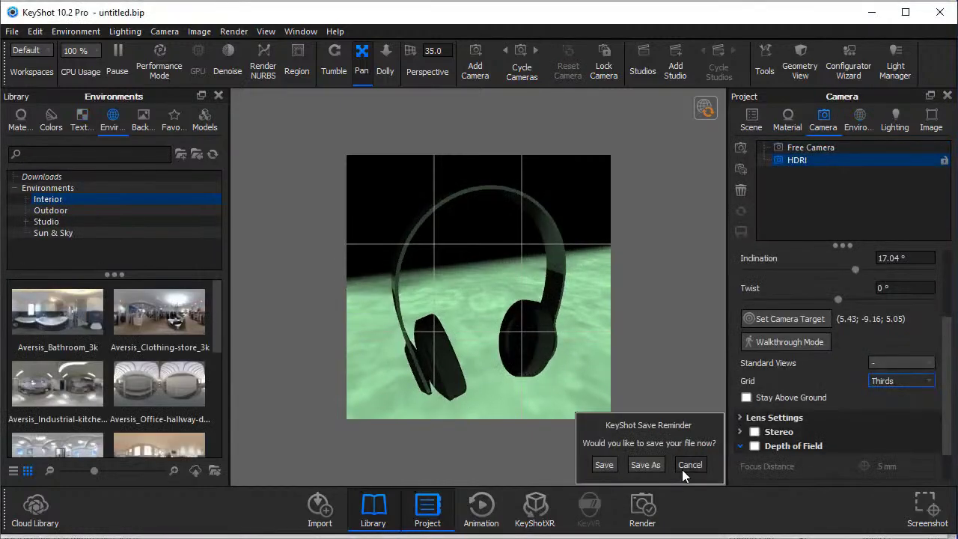
Step: Dismiss the save reminder and save the scene as a BIP file named HDRI Editor instead of a package
left_click(682, 468)
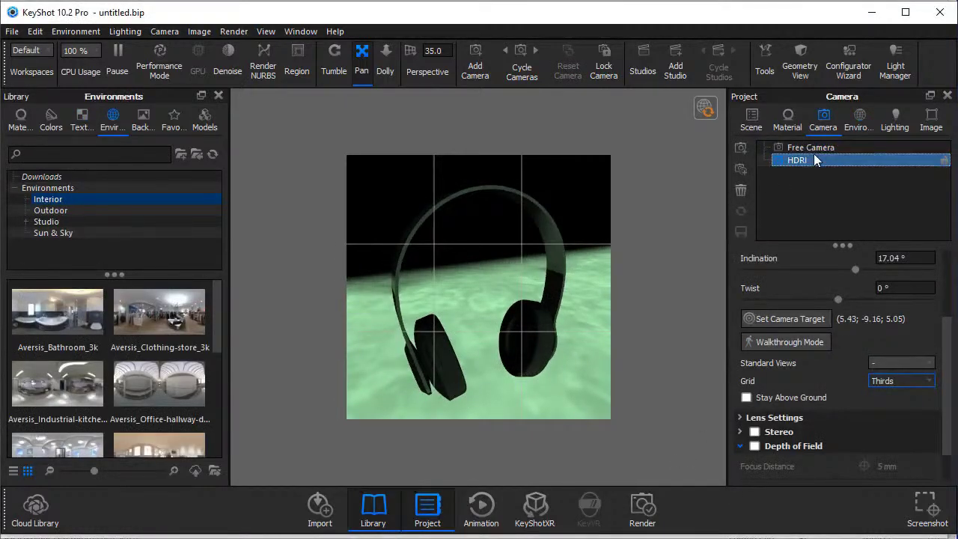
key("ctrl+s")
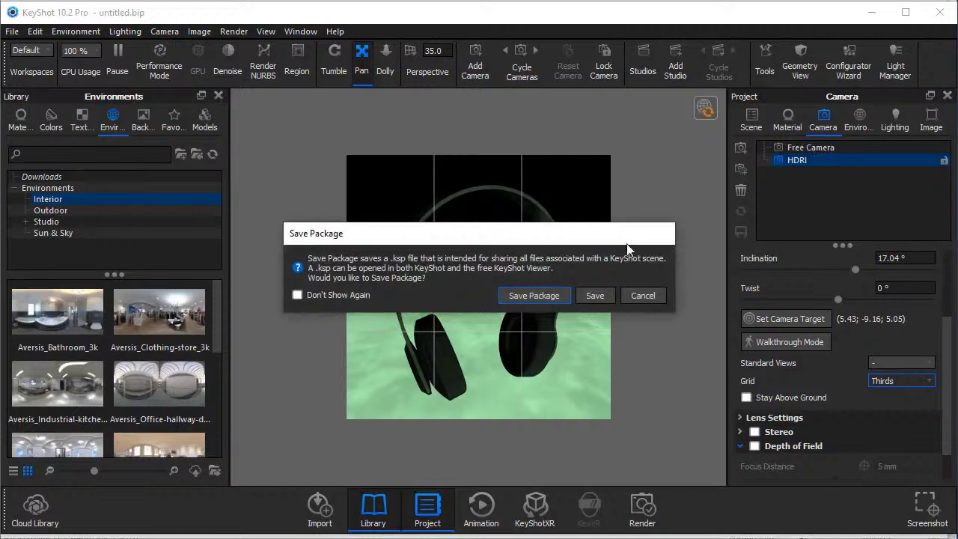
left_click(584, 296)
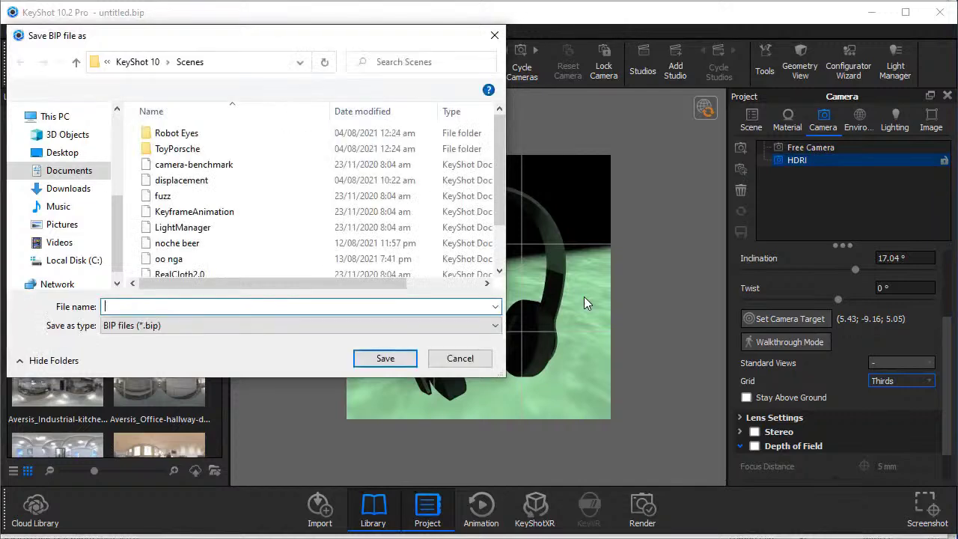
type("HDRI")
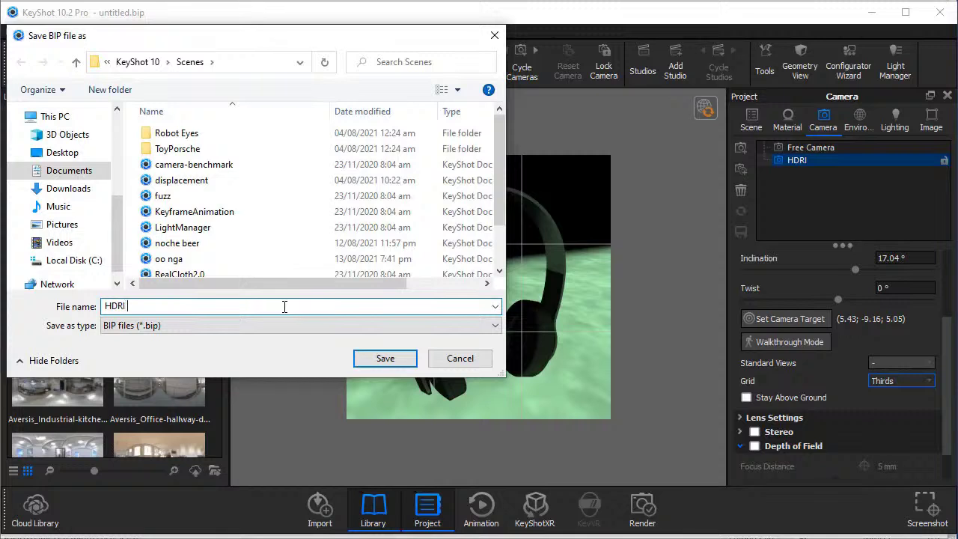
type(" Editio")
key("BackSpace")
key("BackSpace")
type("or")
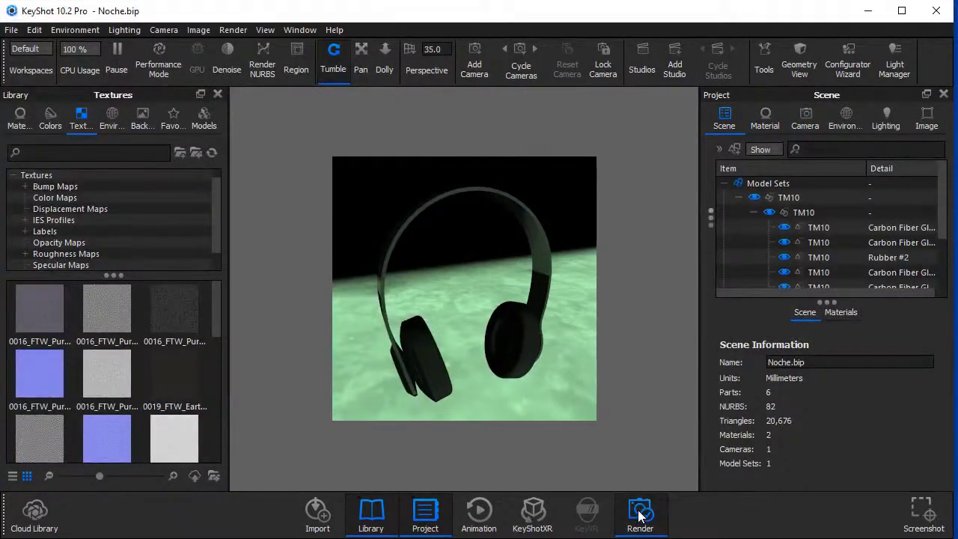
Step: Render the scene as a JPEG still image, save the result as hDRI EDITOR, and view the finished render at 85% zoom
left_click(640, 515)
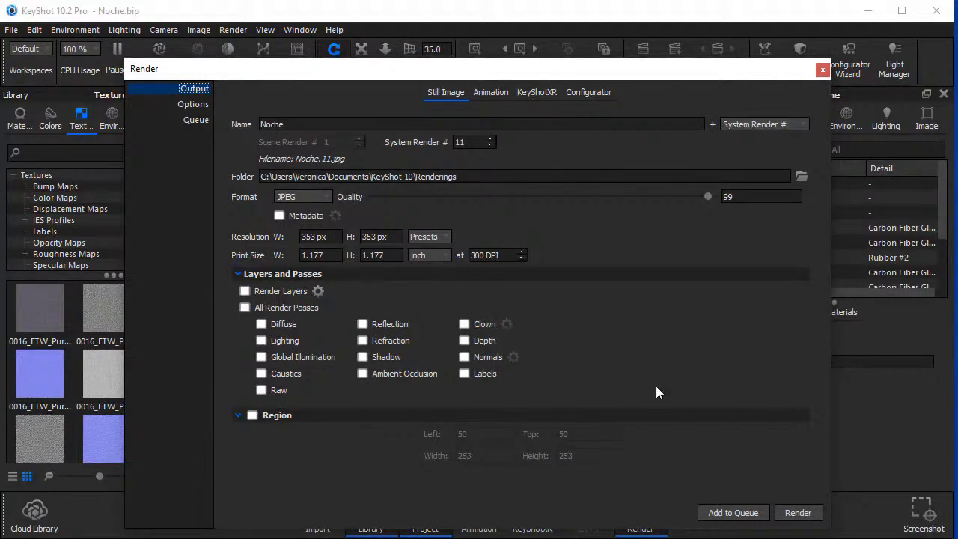
left_click(800, 516)
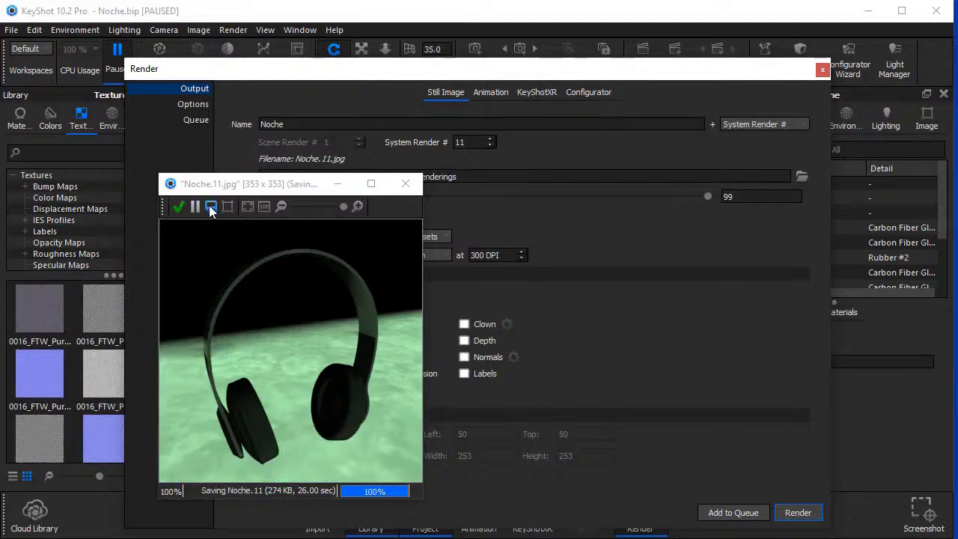
left_click(211, 208)
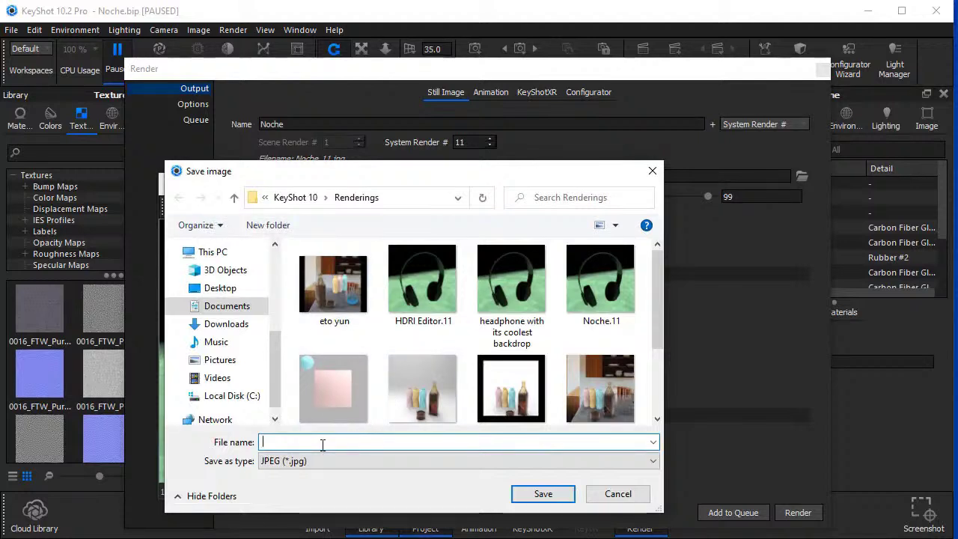
type("hDRI")
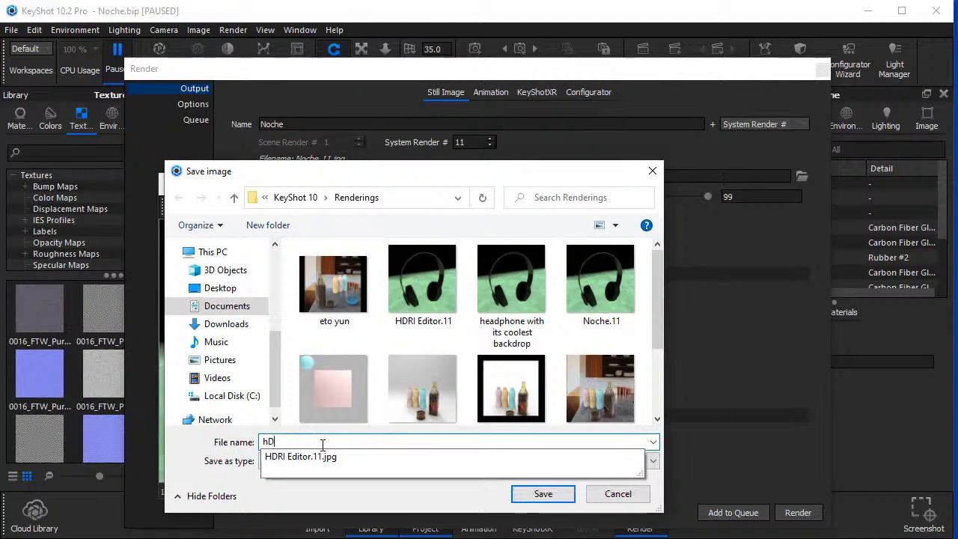
type(" EDITOR")
key("Return")
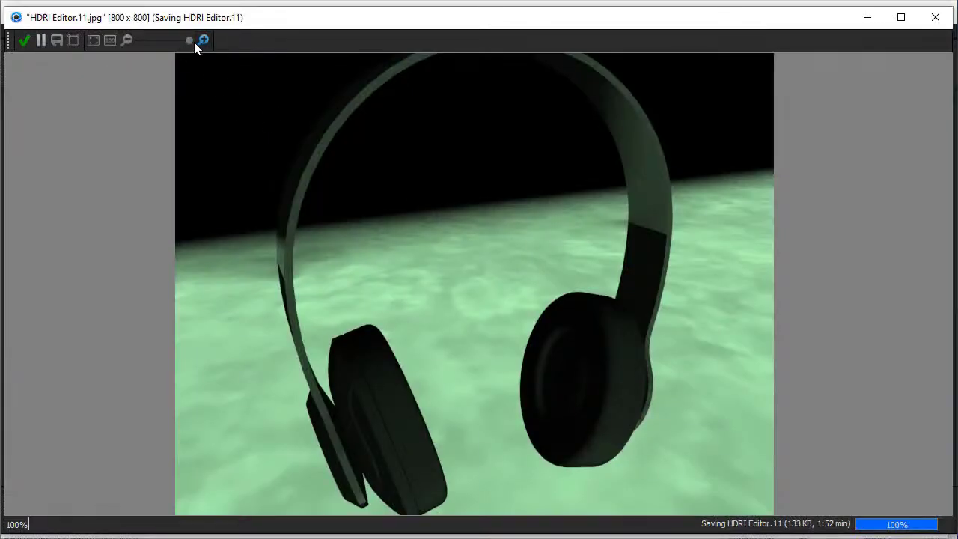
left_click_drag(189, 40, 158, 41)
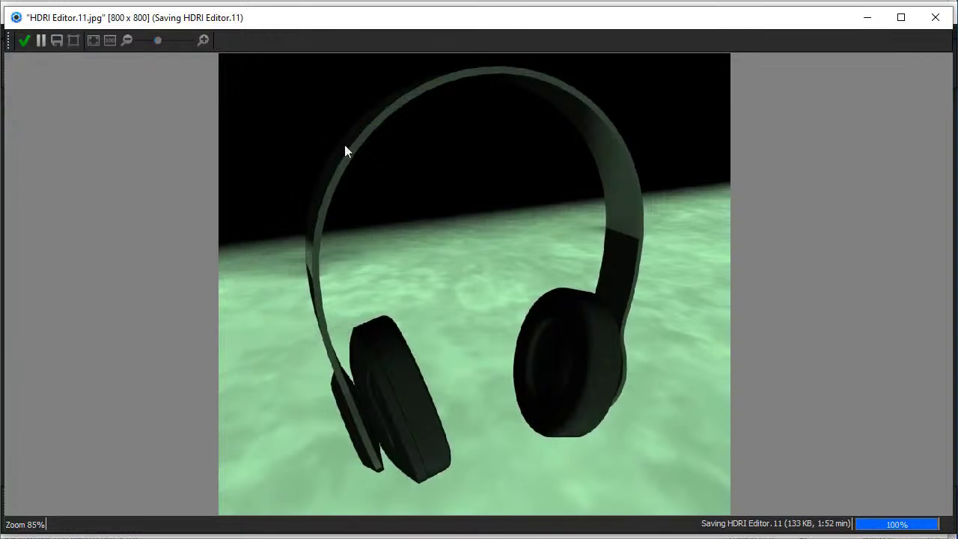
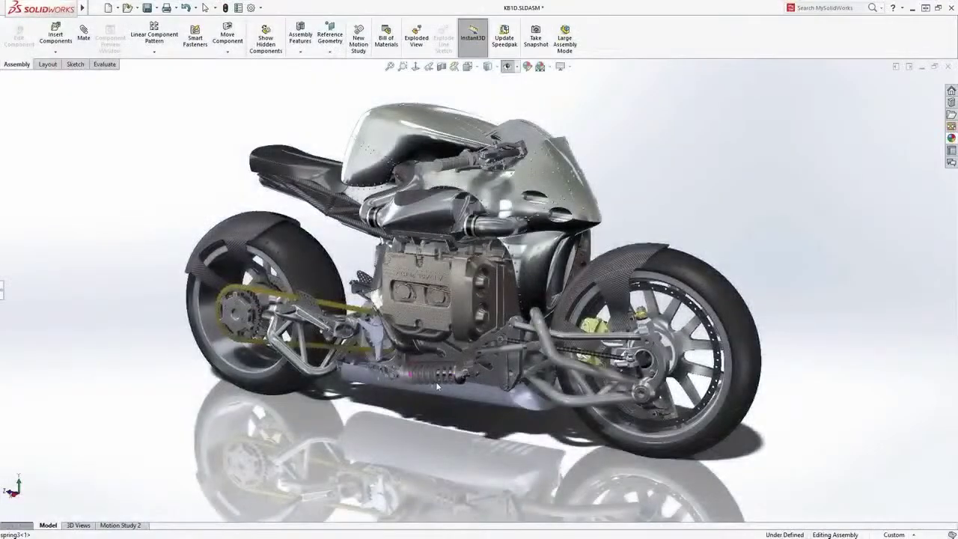
middle_click_drag(436, 382, 256, 352)
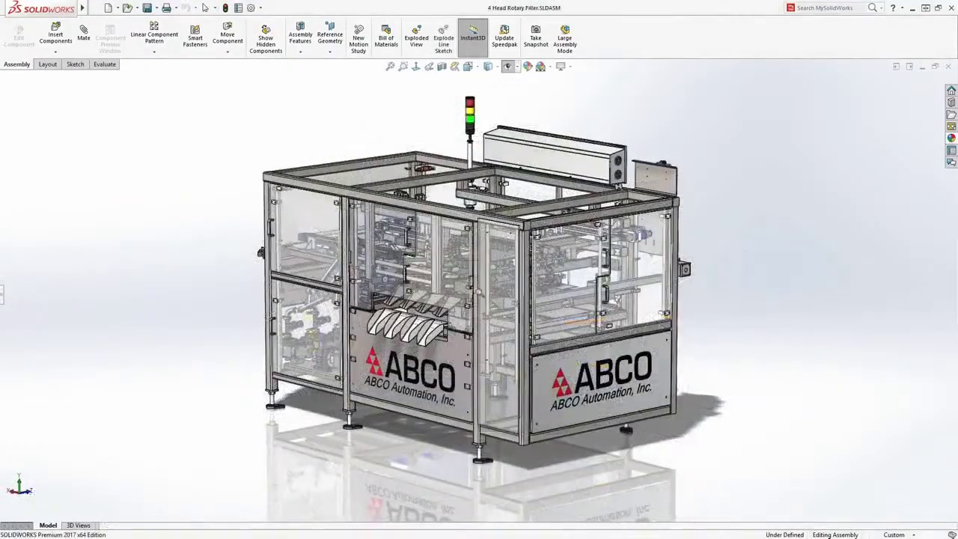
scroll(483, 201, "down", 10)
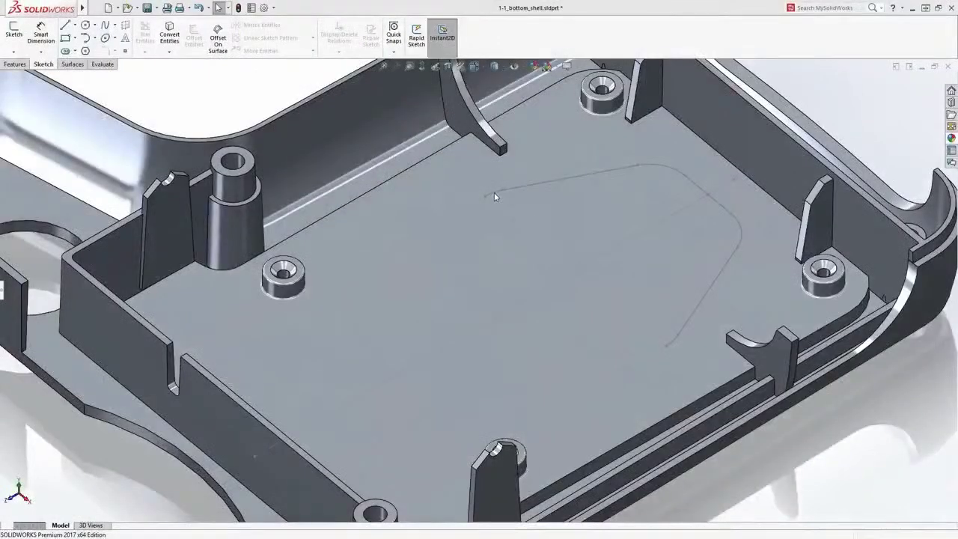
Step: Edit the open sketch on the bottom shell's floor, closing the rounded profile with a straight line and enlarging it by moving its arc's center
double_click(494, 192)
key("l")
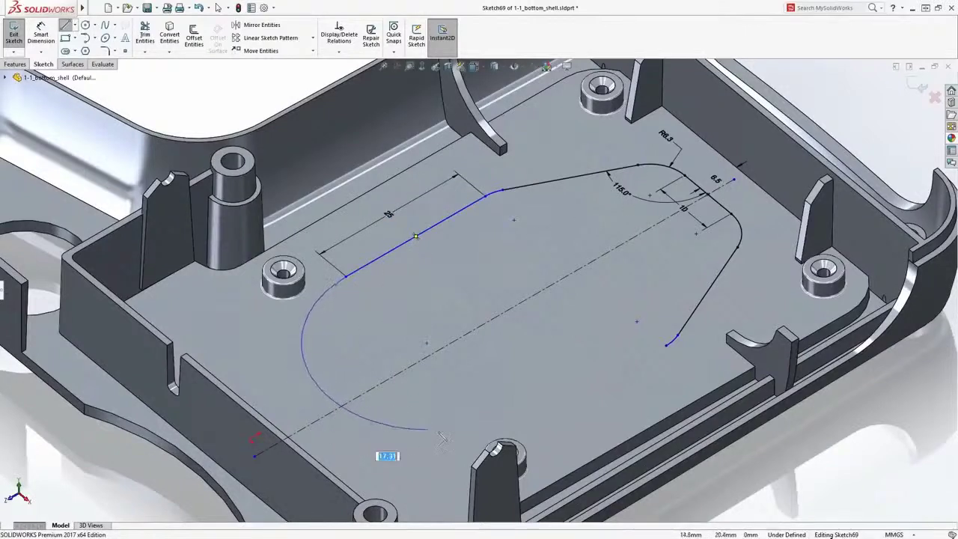
left_click(667, 347)
mouse_move(637, 322)
left_mouse_down()
mouse_move(612, 298)
mouse_move(575, 322)
mouse_move(644, 359)
mouse_move(664, 342)
mouse_move(665, 317)
left_mouse_up()
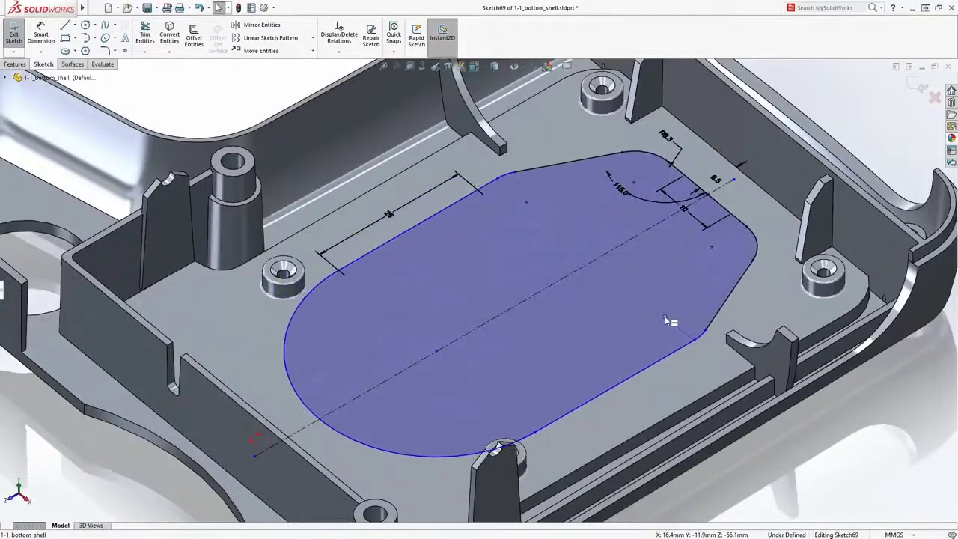
Step: Exit the sketch and pull the closed profile down through the shell's floor to cut an opening
key("d")
left_click(677, 325)
left_click(670, 350)
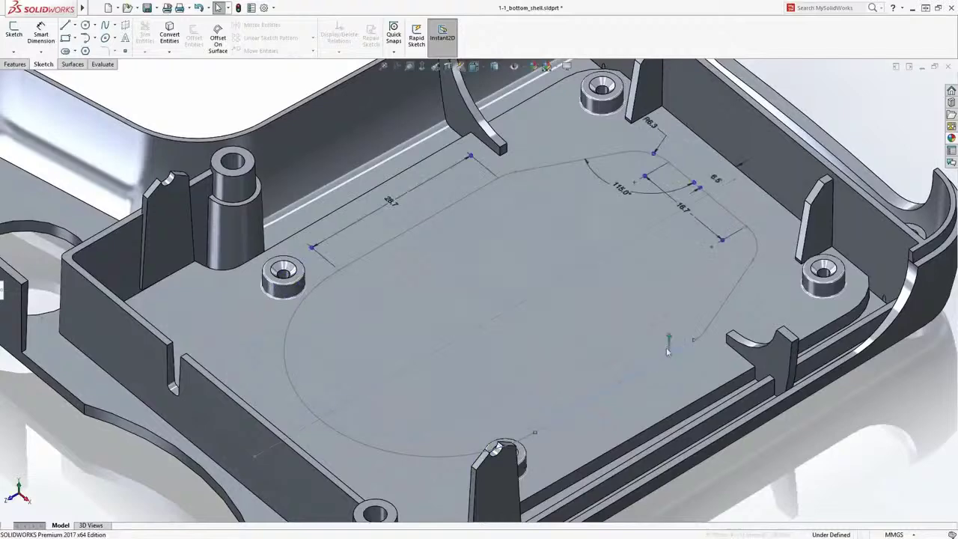
mouse_move(673, 337)
left_mouse_down()
mouse_move(679, 277)
mouse_move(680, 379)
left_mouse_up()
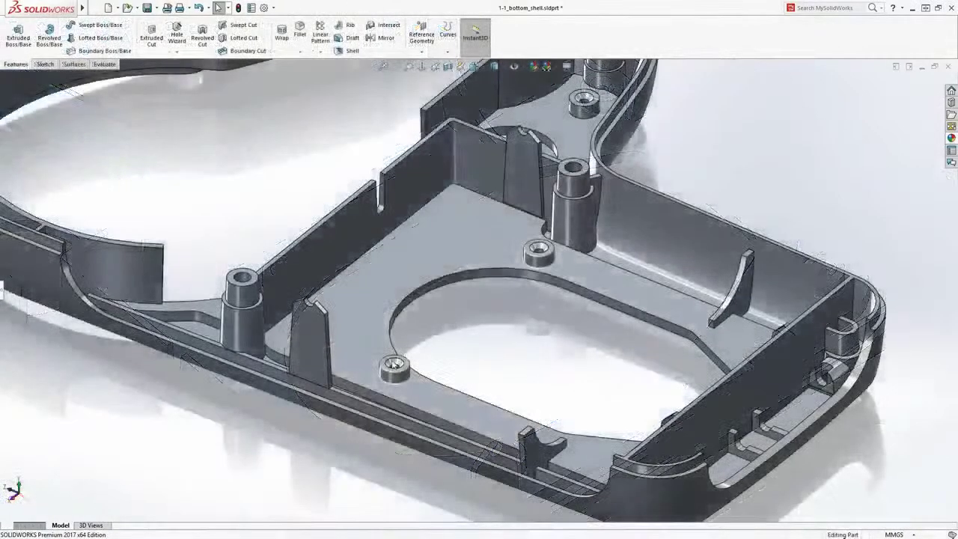
Step: Edit the bottom shell's countersunk hole feature to size M2.5 and pull the side face of the upright support rib outward
left_click(394, 365)
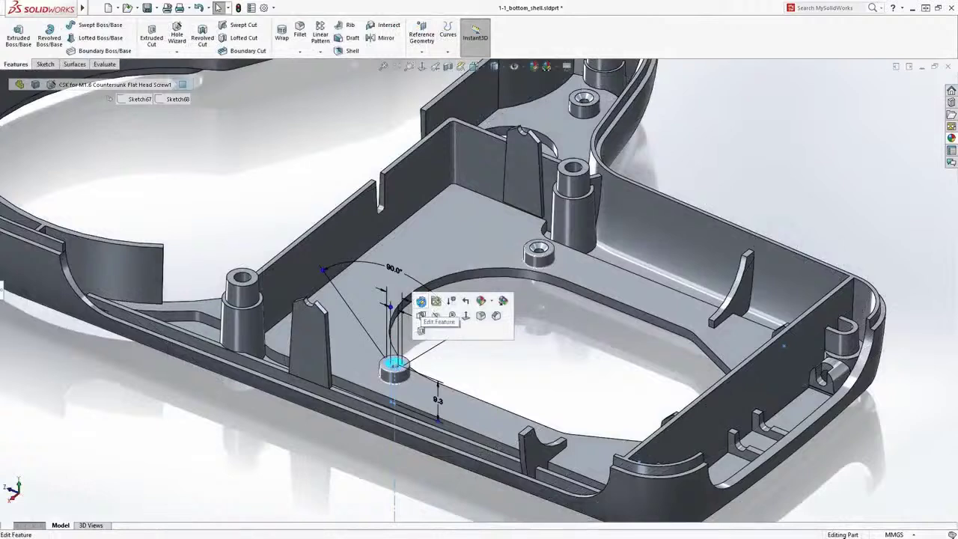
left_click(421, 315)
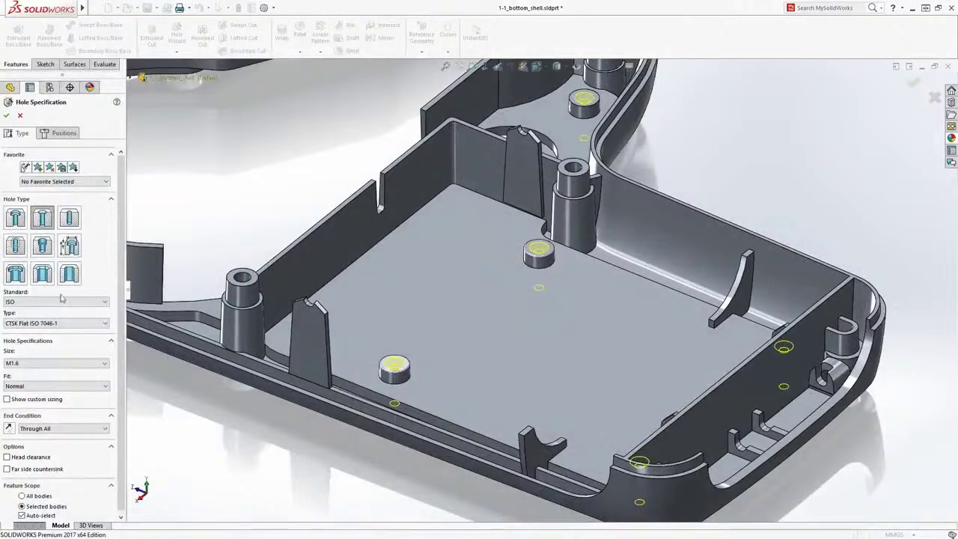
left_click(73, 364)
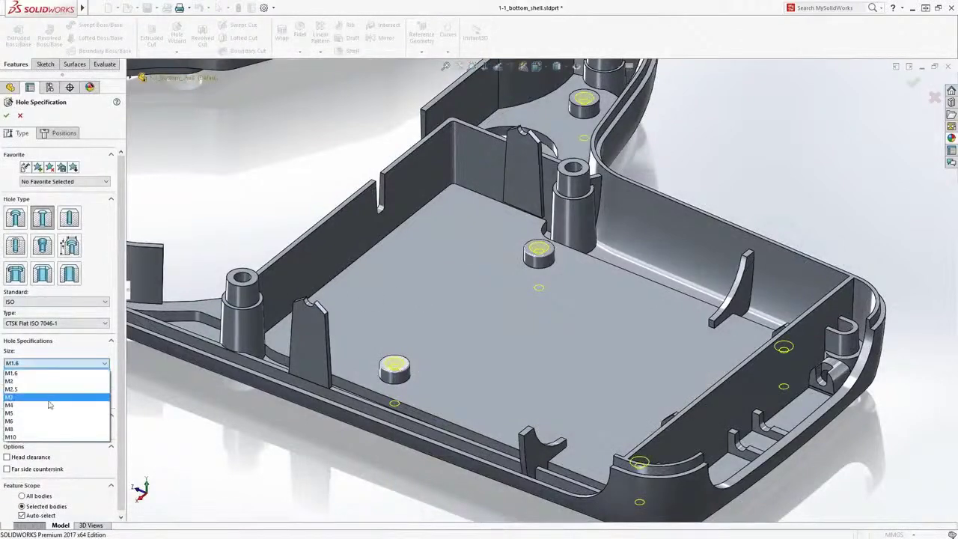
left_click(48, 389)
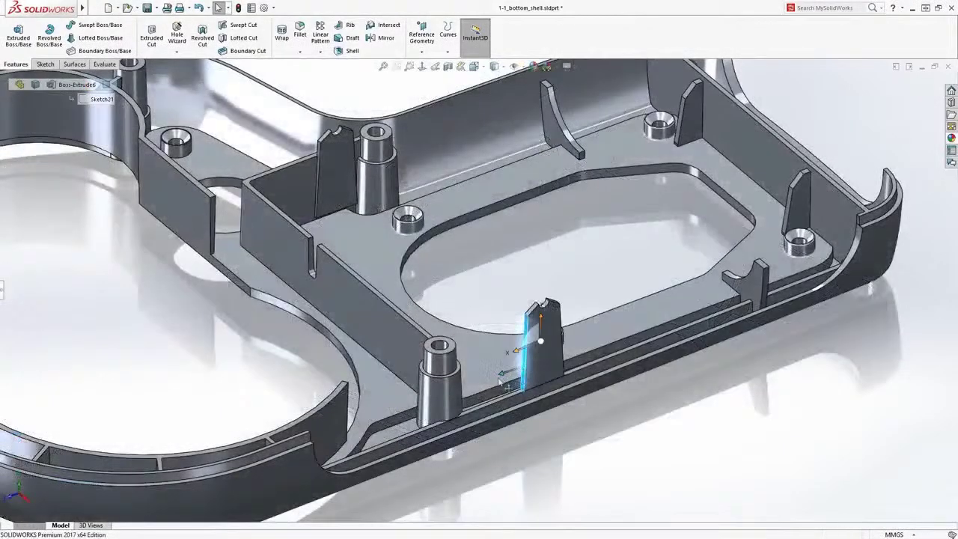
left_click_drag(500, 382, 470, 369)
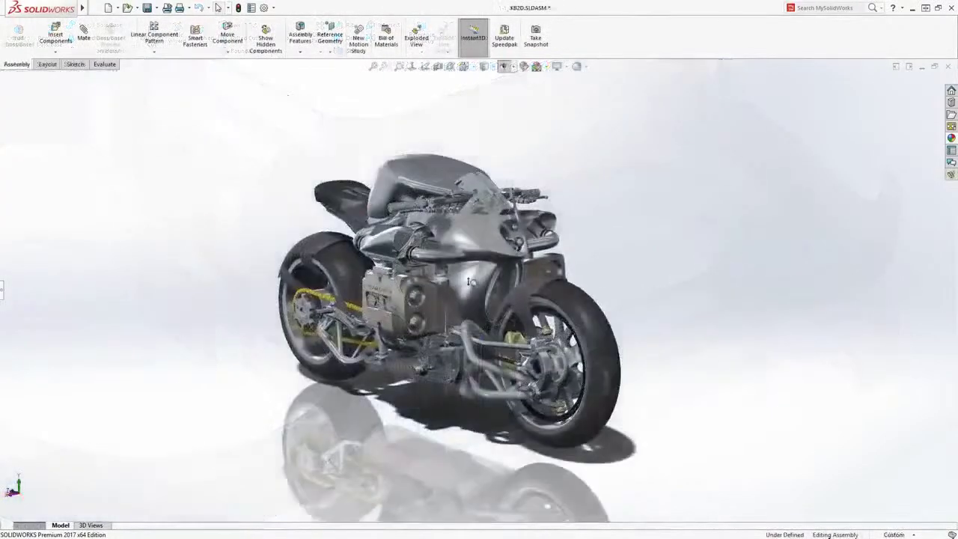
Step: Reshape the boundary surface on the motorcycle tank by pulling its side curve's control vertex inward in the 3D sketch
scroll(473, 258, "up", 3)
scroll(473, 258, "up", 5)
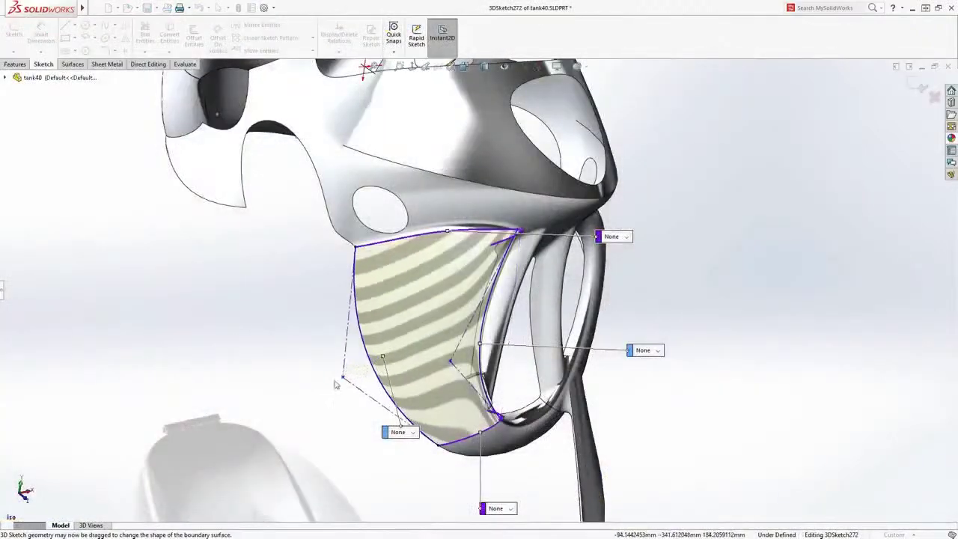
mouse_move(336, 384)
left_mouse_down()
mouse_move(317, 407)
mouse_move(286, 395)
mouse_move(470, 327)
mouse_move(386, 359)
left_mouse_up()
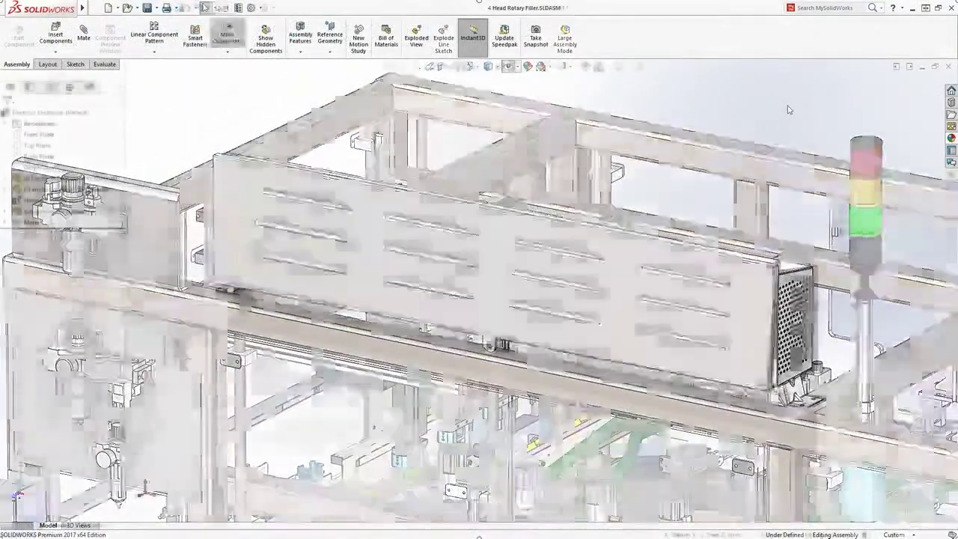
Step: Add an edge flange along the lower edge of the enclosure's end bracket, pulling it outward to form a mounting foot
left_click_drag(637, 208, 862, 460)
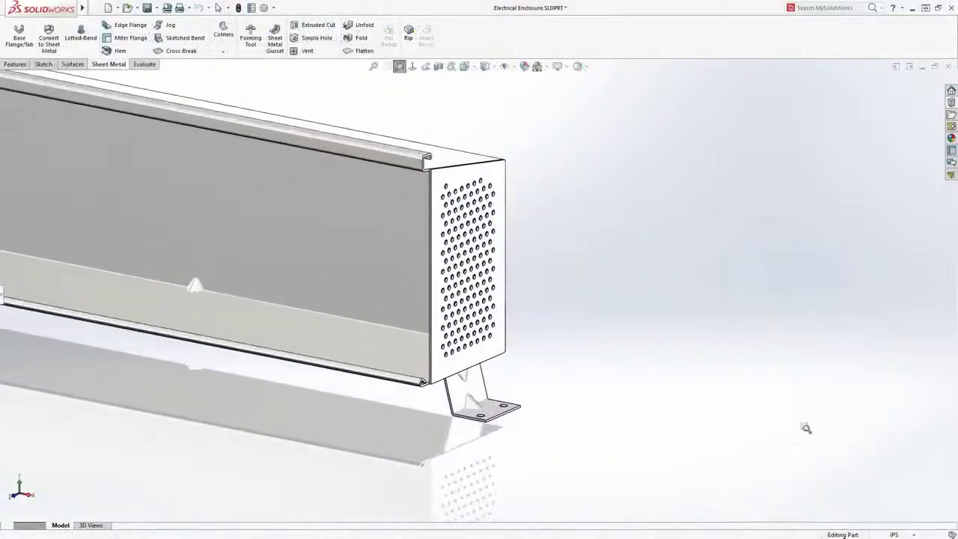
left_click_drag(442, 352, 540, 440)
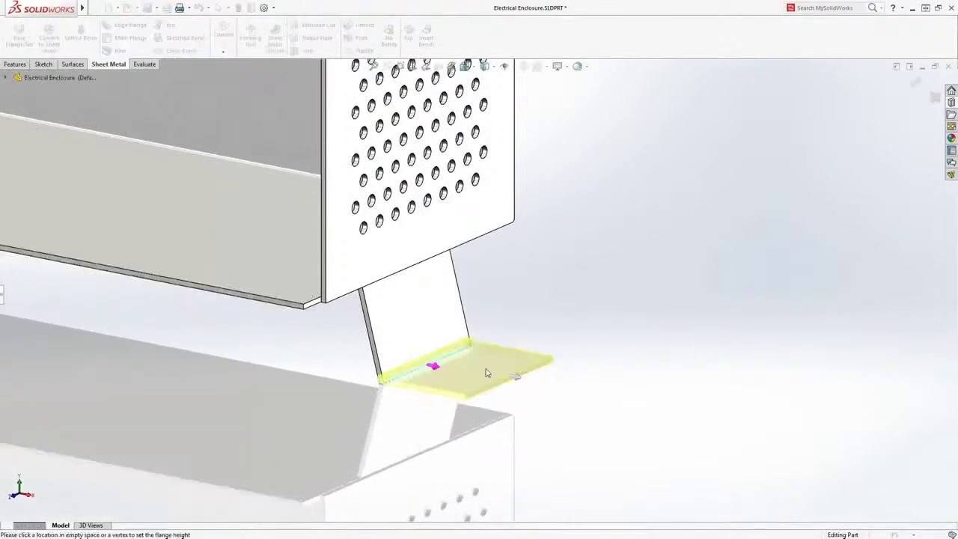
left_click(596, 401)
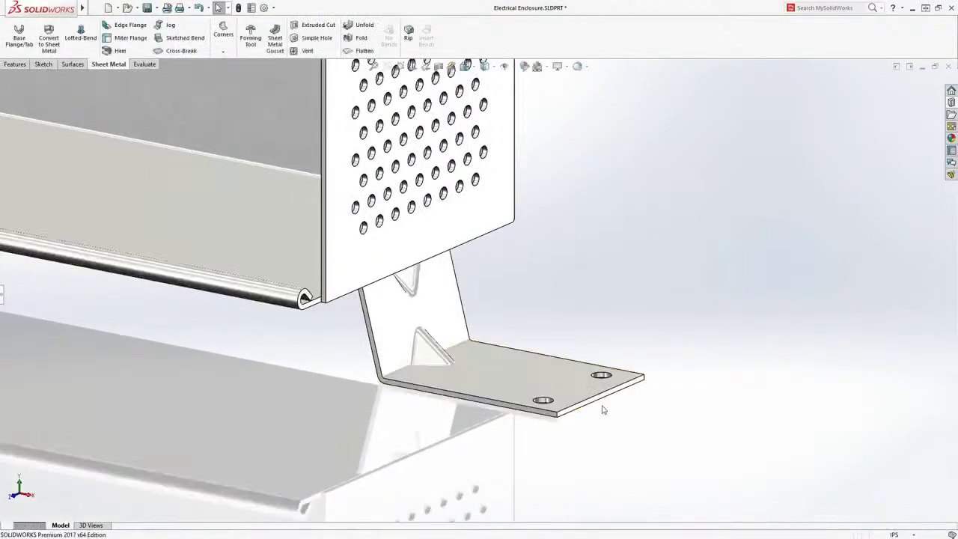
key("f")
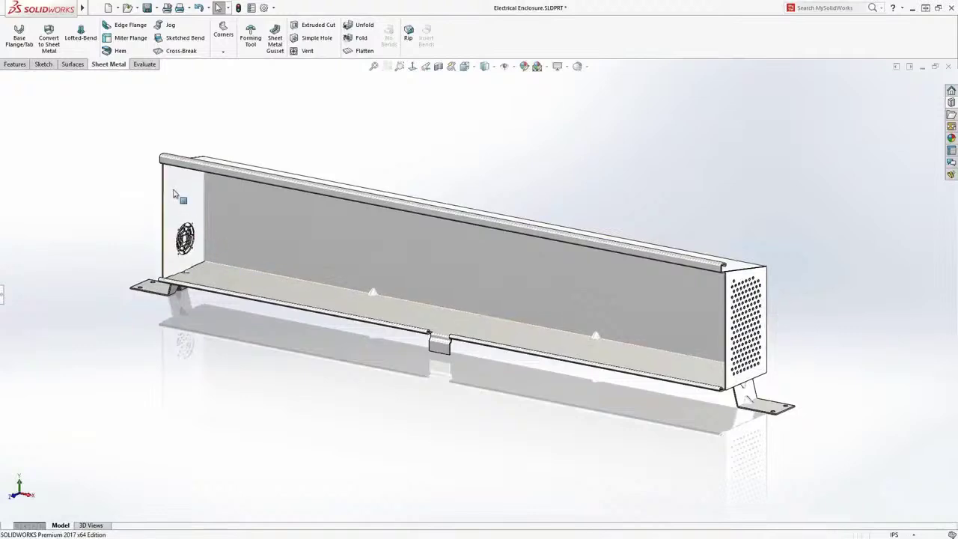
Step: Place a second fan vent from the design library above the existing one on the enclosure's end panel, and flatten the sheet metal part
scroll(187, 198, "down", 5)
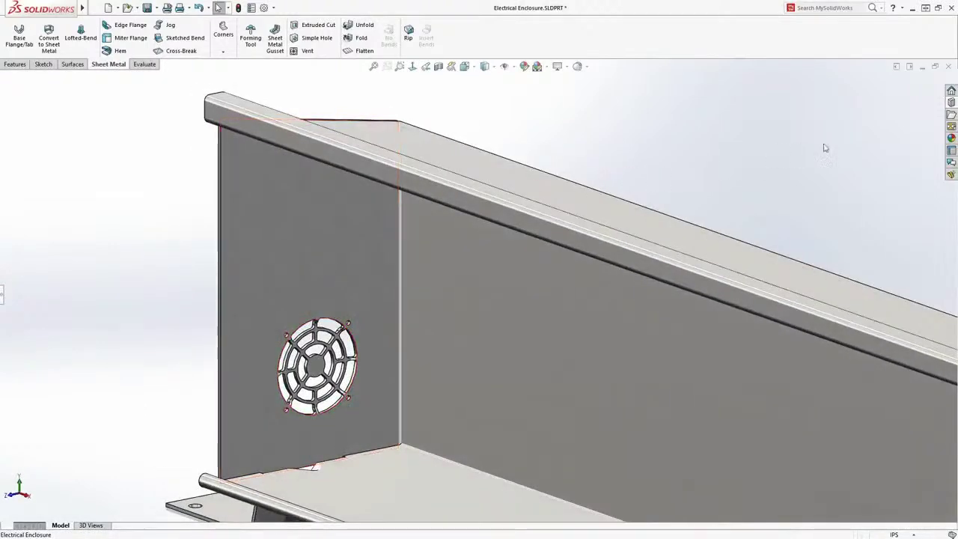
left_click(951, 104)
left_click_drag(900, 230, 312, 221)
key("f")
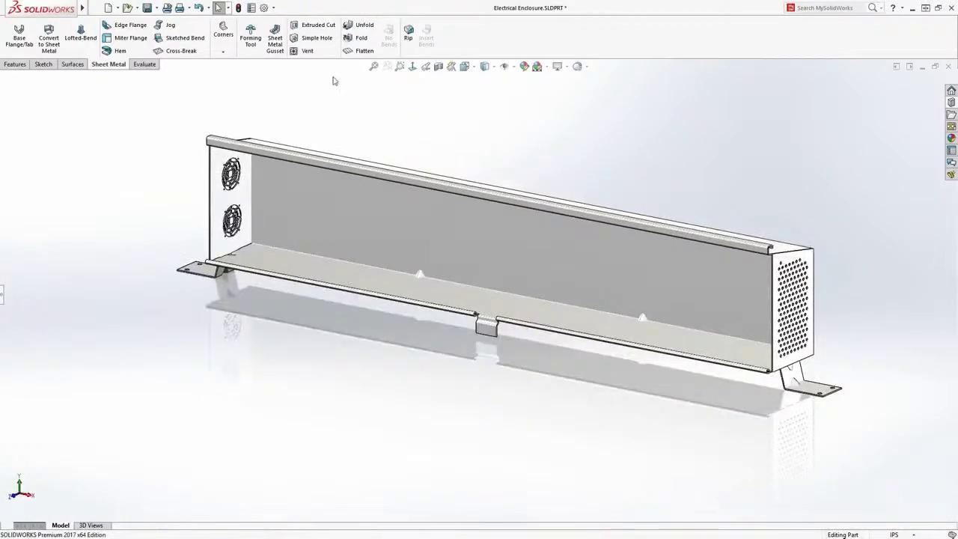
left_click(359, 51)
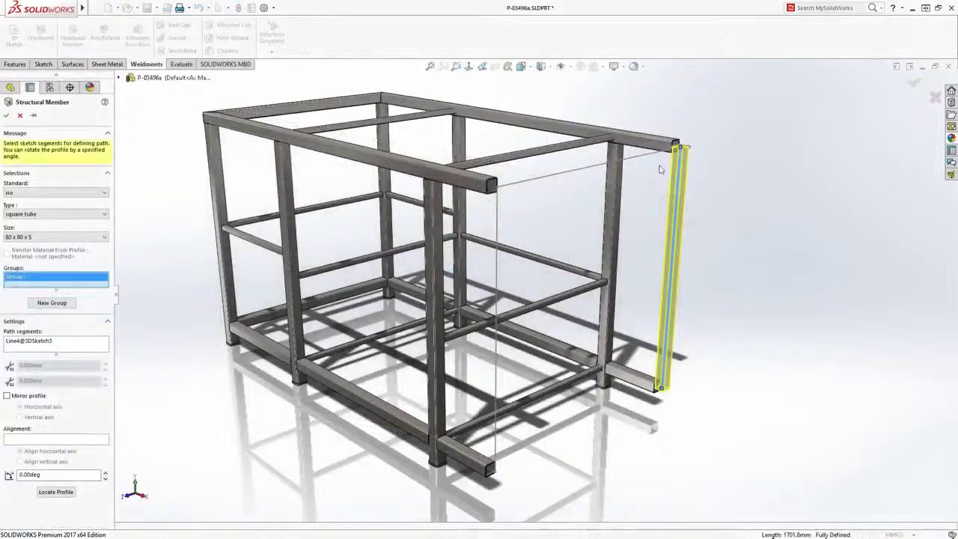
Step: Complete the frame's open end with 80 x 80 x 5 square tube along the top and remaining vertical segments, using End Butt2 at their shared corner
left_click(537, 183)
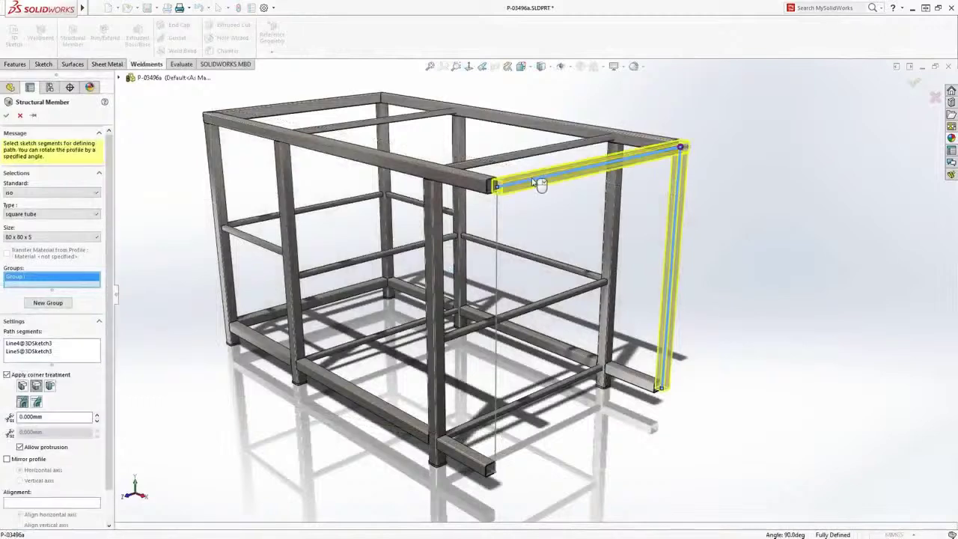
left_click(496, 213)
scroll(503, 192, "up", 5)
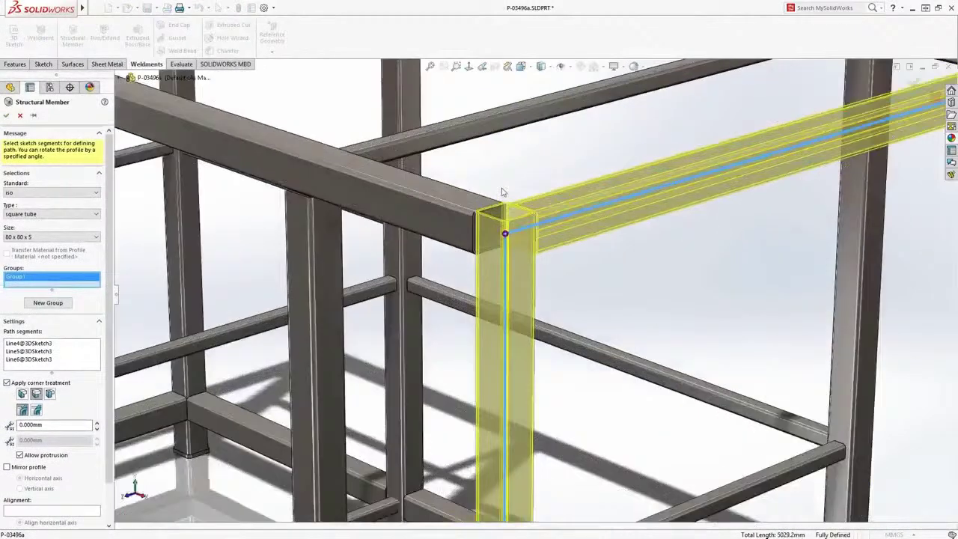
left_click(506, 234)
left_click(570, 350)
left_click(594, 349)
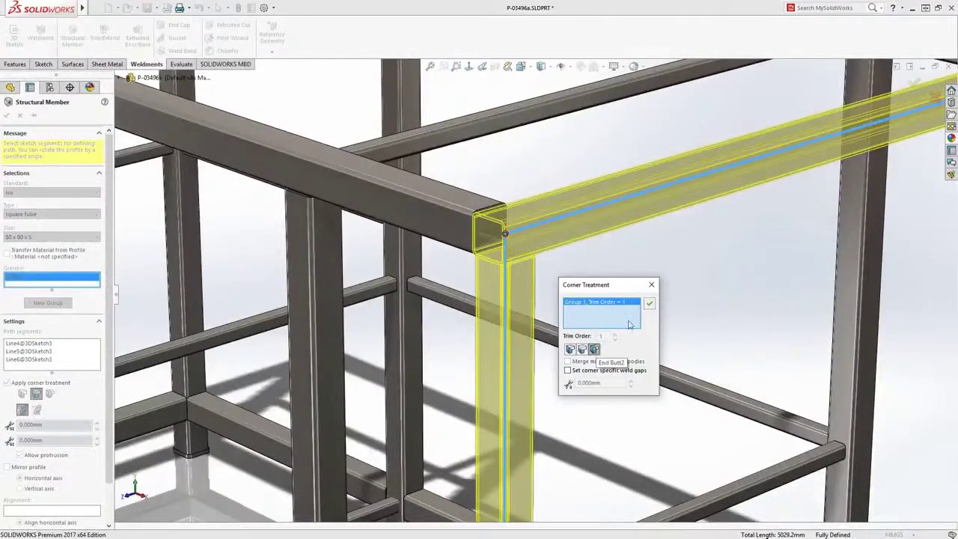
left_click(649, 303)
key("Return")
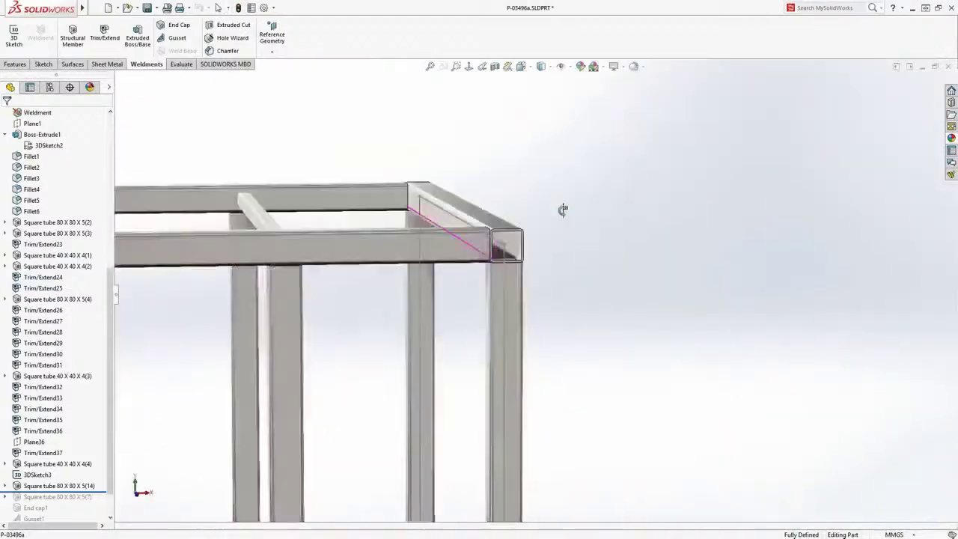
Step: Review the cut-list properties of Cut-List-Item15 and Cut-List-Item17 in the weldment frame
scroll(507, 259, "up", 6)
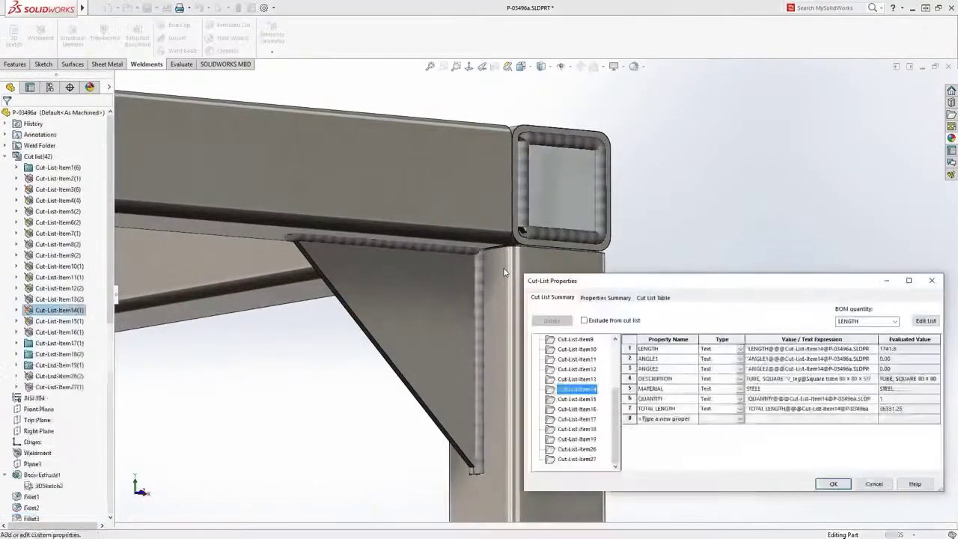
left_click(577, 399)
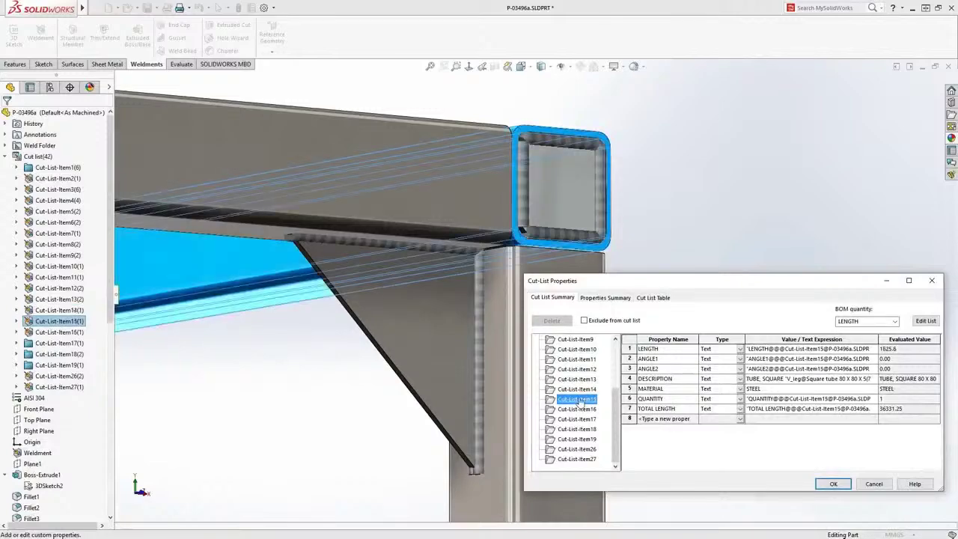
left_click(581, 419)
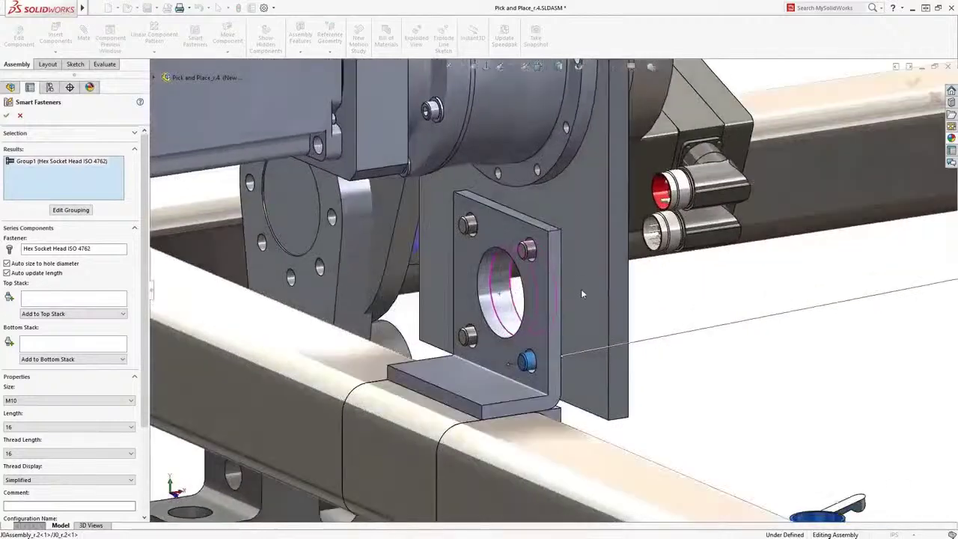
Step: Add an ISO 7089 Normal Grade A washer and a hex nut to the bottom stack of the bracket's M10 socket head fasteners
left_click(120, 360)
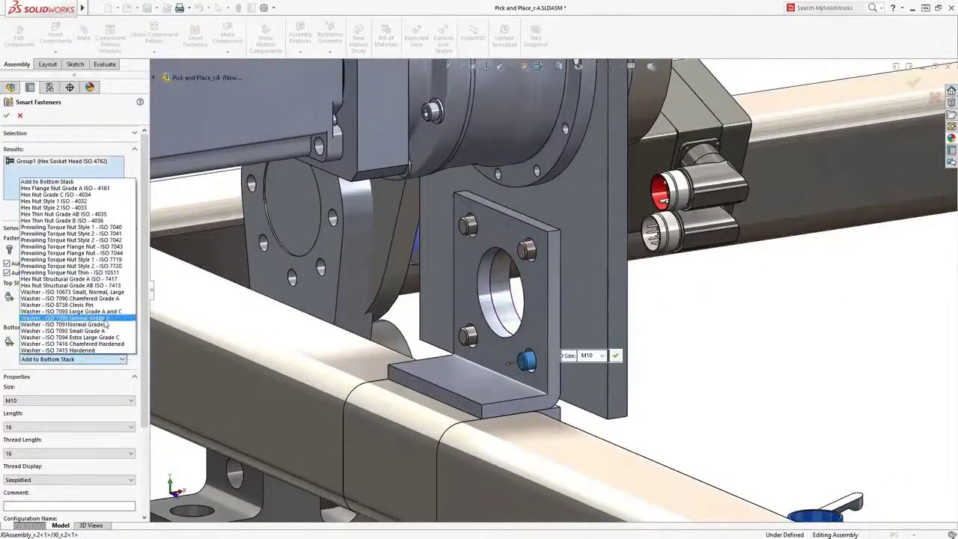
left_click(105, 320)
left_click(110, 360)
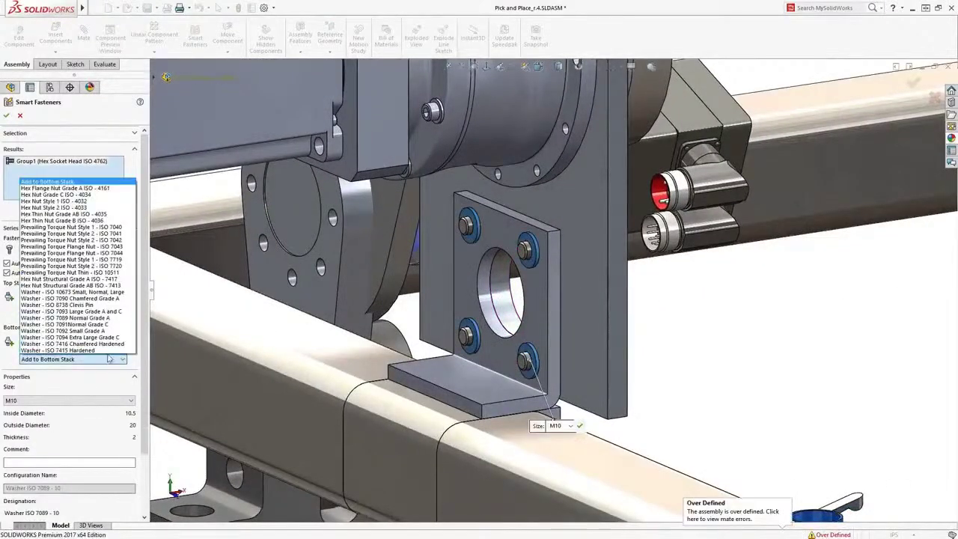
left_click(99, 204)
key("Return")
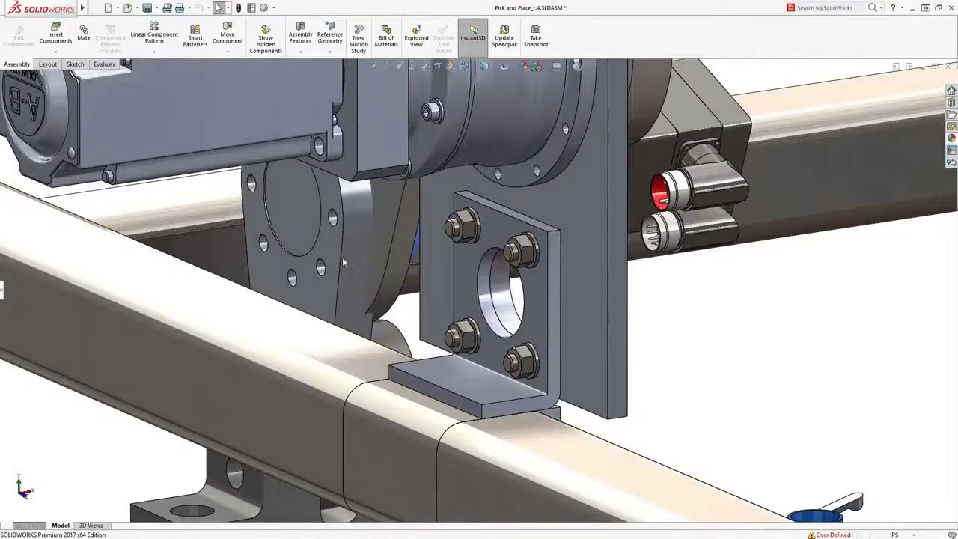
scroll(494, 299, "down", 3)
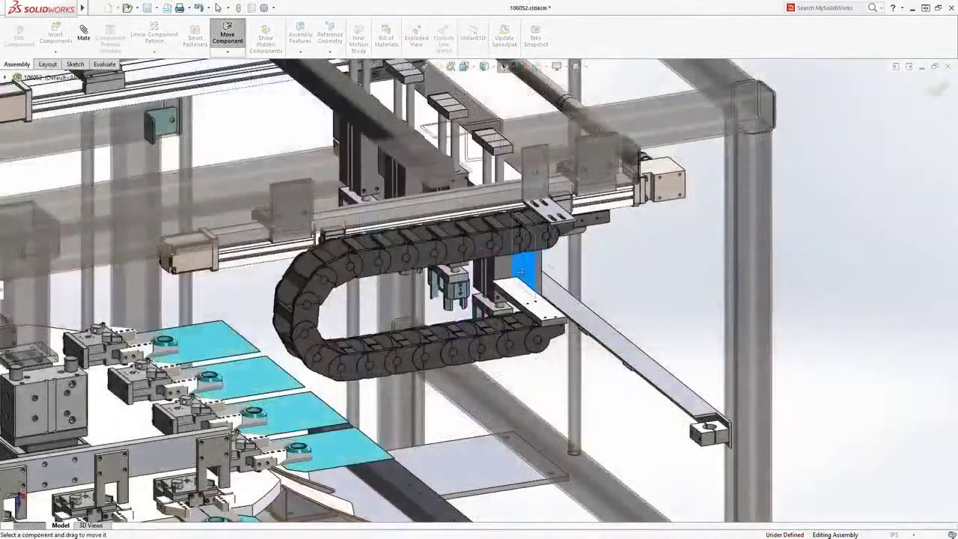
Step: Move the cable-chain bracket and gripper carriage along their travel, checking the motion with collision detection, dynamic clearance and physical dynamics
left_click_drag(522, 271, 415, 285)
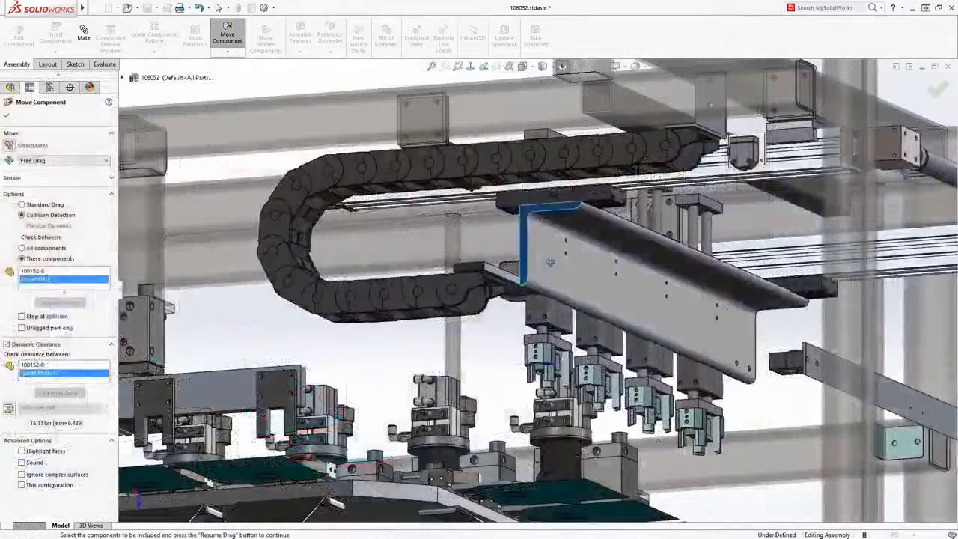
left_click_drag(554, 247, 748, 247)
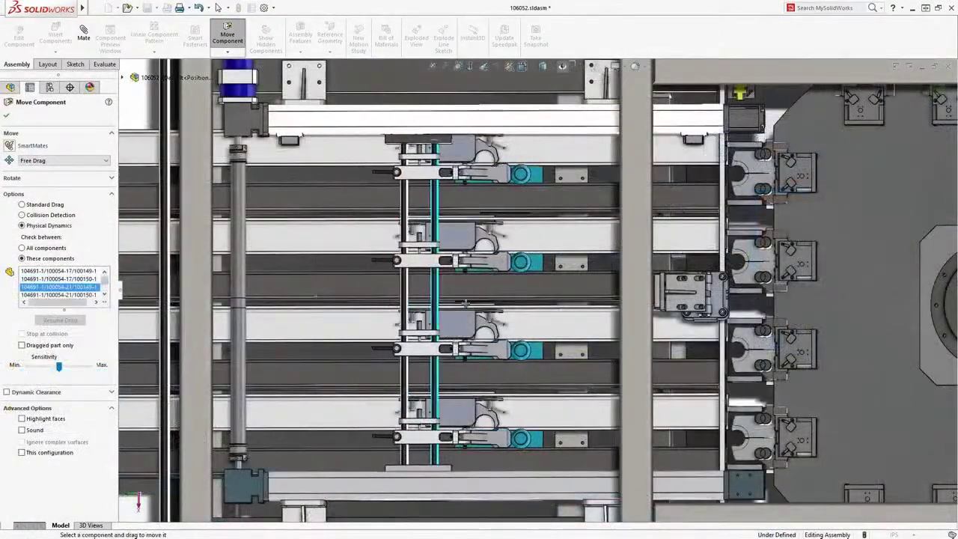
left_click_drag(466, 303, 687, 303)
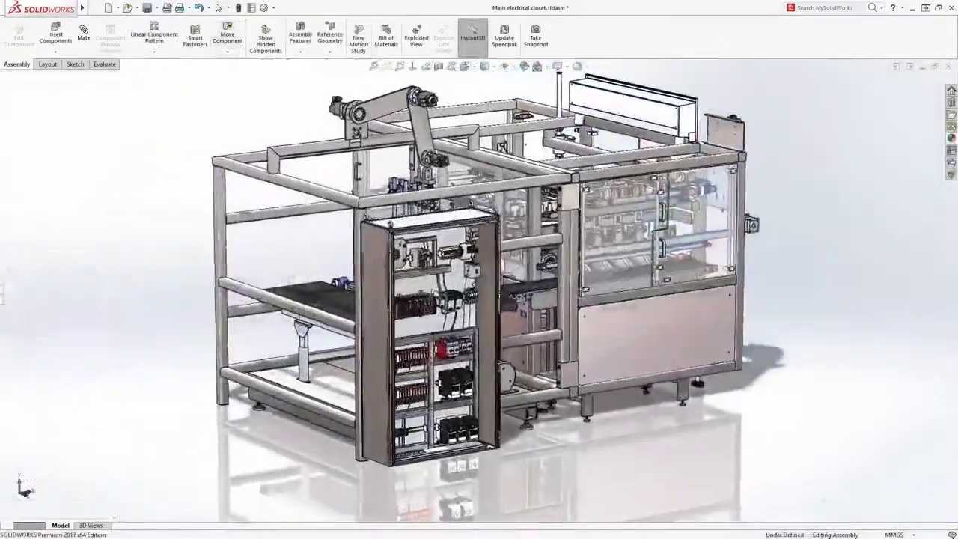
scroll(337, 299, "down", 10)
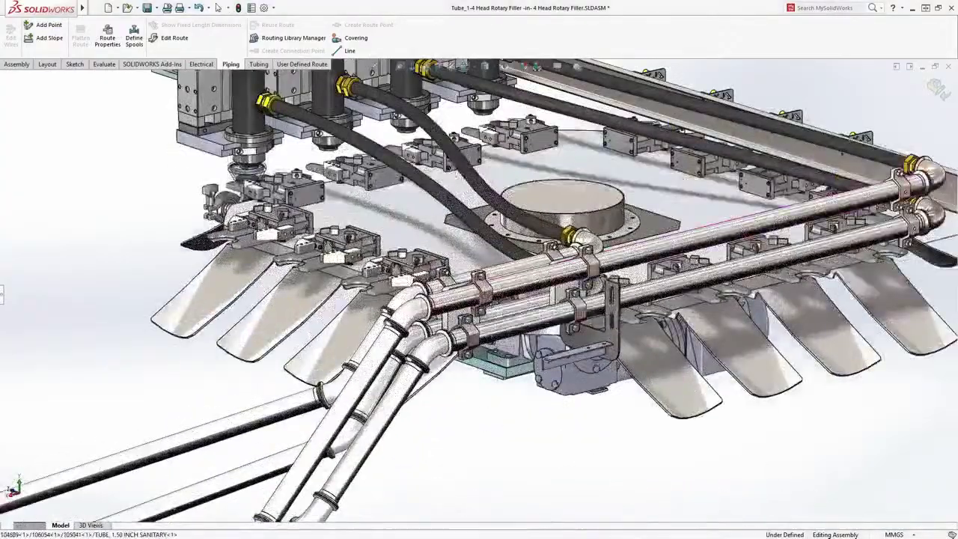
mouse_move(466, 293)
middle_mouse_down()
mouse_move(595, 298)
mouse_move(482, 297)
middle_mouse_up()
double_click(481, 297)
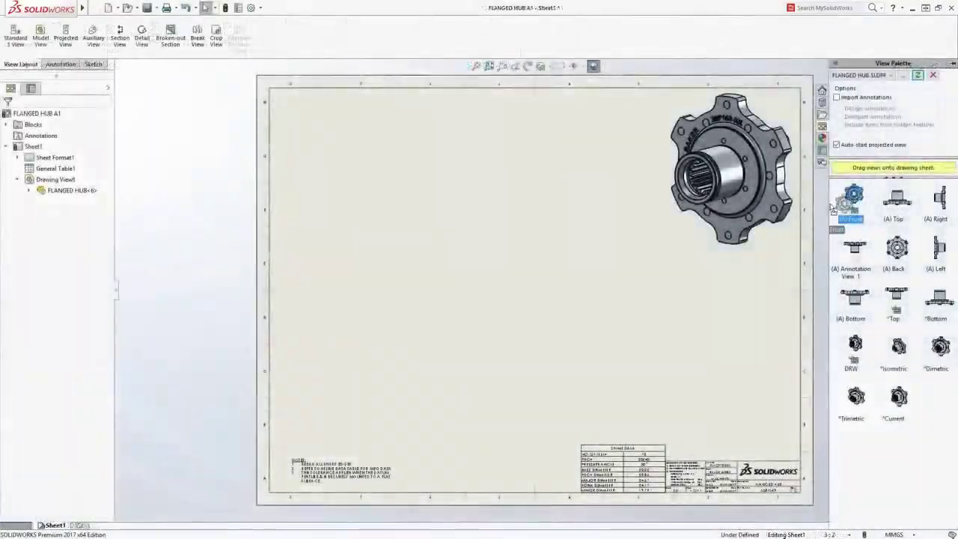
Step: Place the flanged hub's front view in the sheet's lower area and project its top view above it
left_click_drag(854, 196, 482, 322)
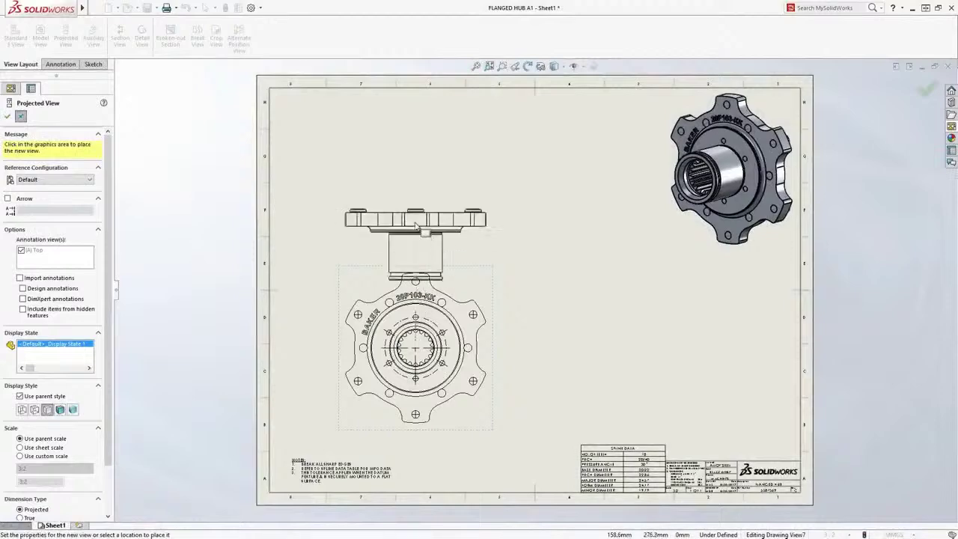
left_click(426, 166)
Step: Create a section view from a vertical cutting line through the front view's hub center and place it beneath the shaded isometric view
left_click(487, 273)
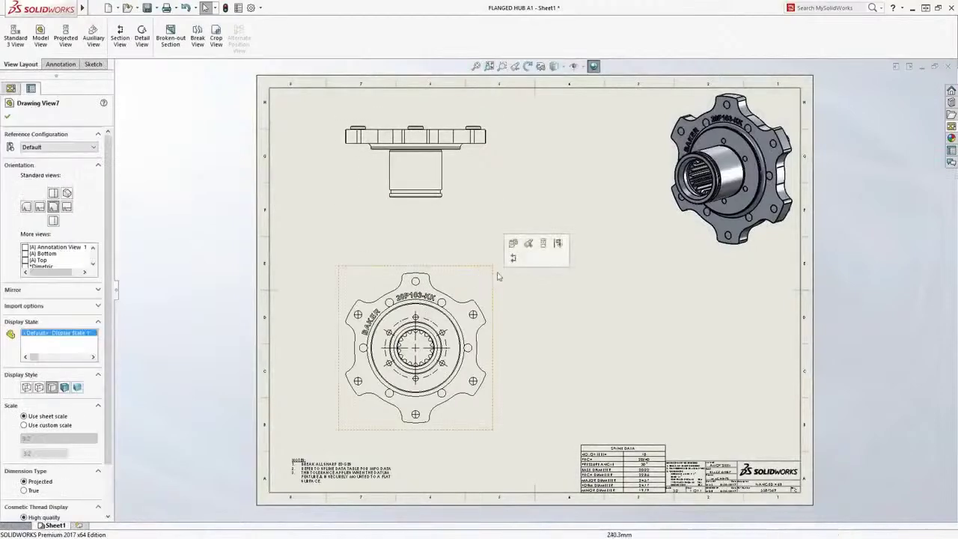
left_click(514, 259)
left_click(416, 348)
left_click(450, 314)
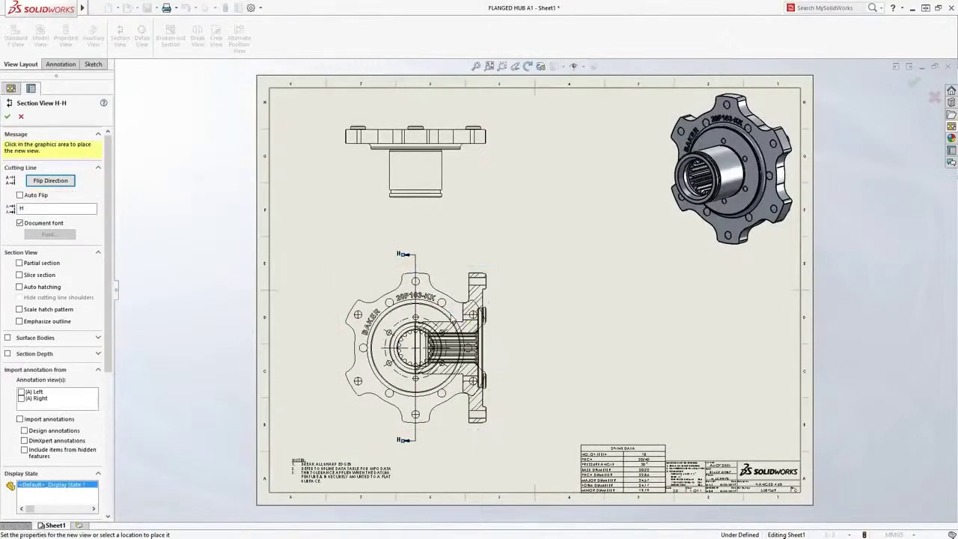
left_click(687, 321)
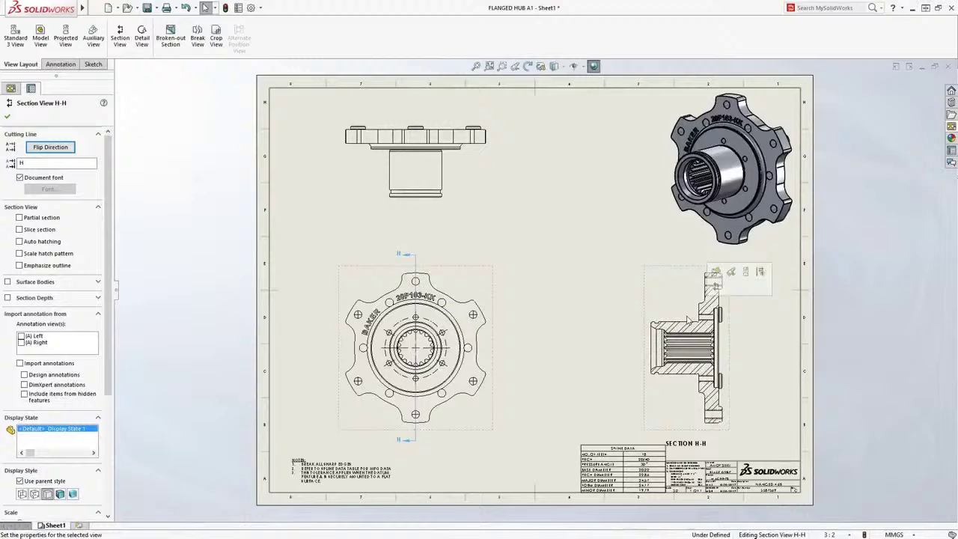
left_click(761, 315)
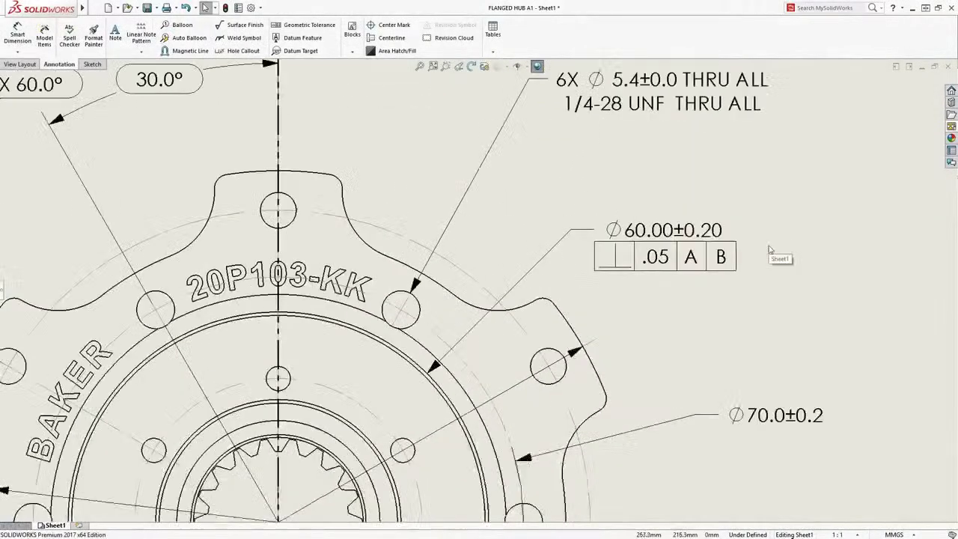
Step: Open the tolerance value choices for the 60.00 diameter dimension on the flanged hub's front view
left_click(717, 232)
left_click(803, 175)
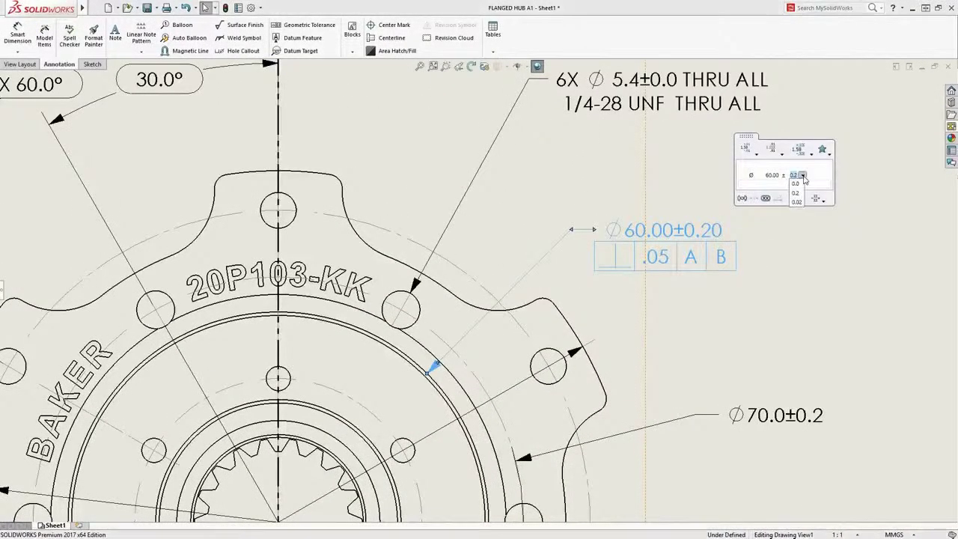